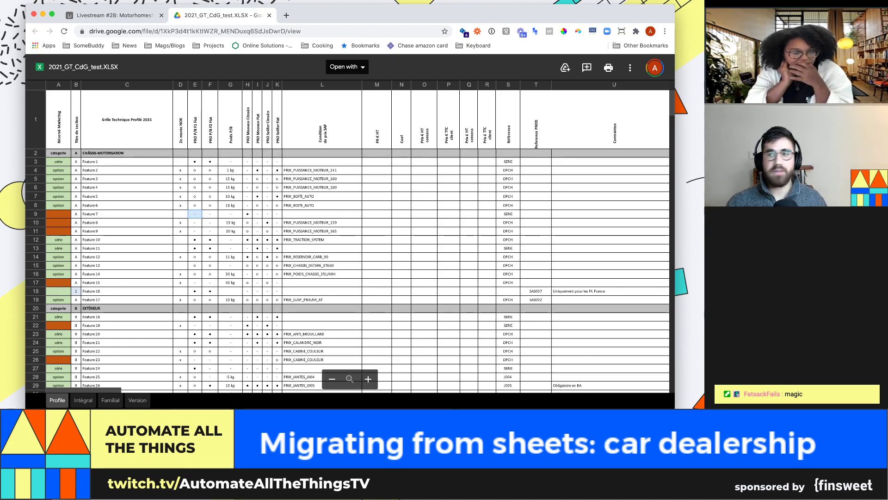
key(super+Tab)
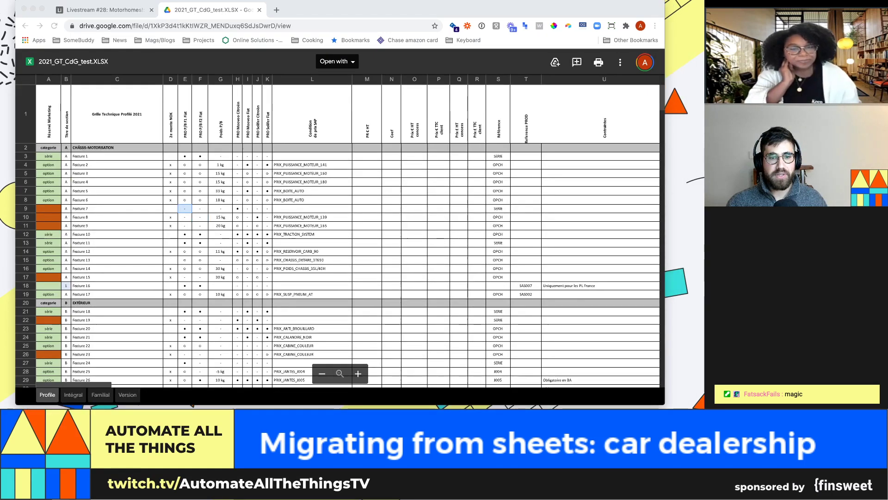
click(373, 246)
click(377, 248)
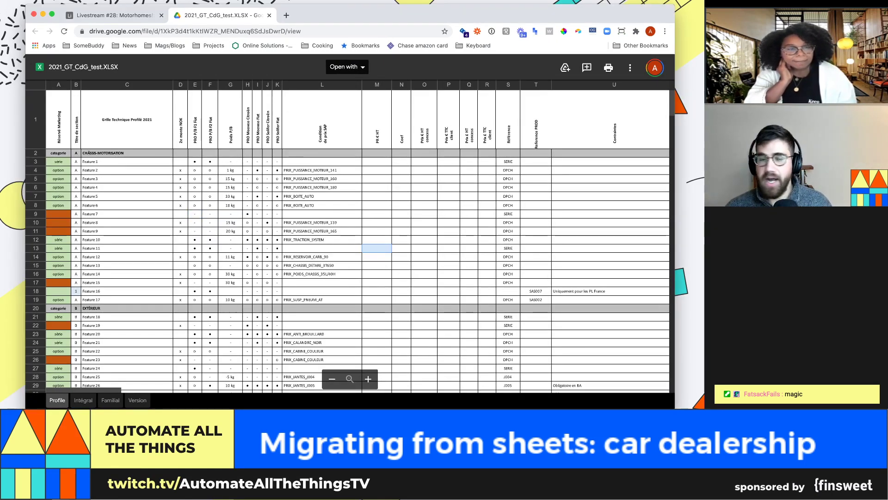
Examine the feature rows in the Profile sheet and compare them with the Intégral sheet
click(128, 197)
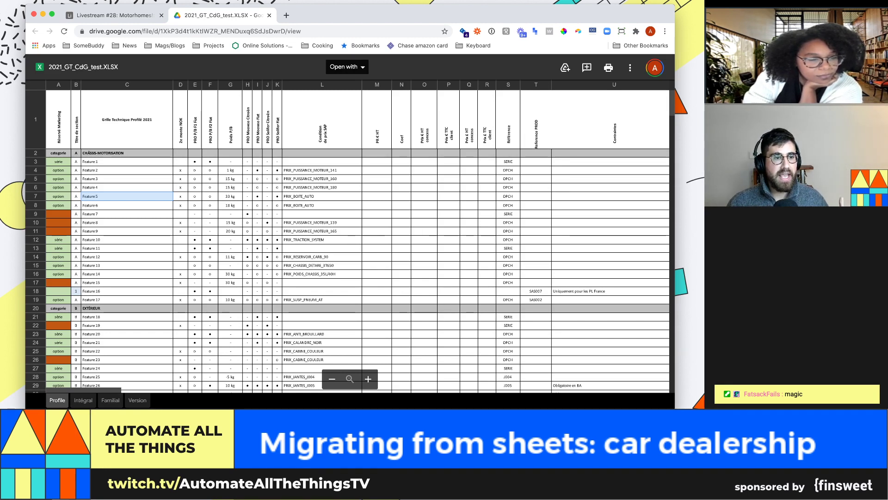
click(126, 205)
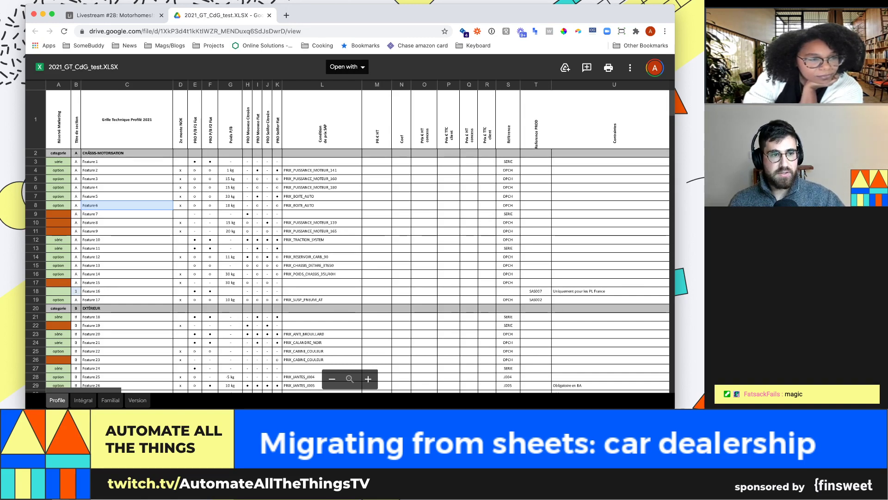
click(126, 162)
click(127, 196)
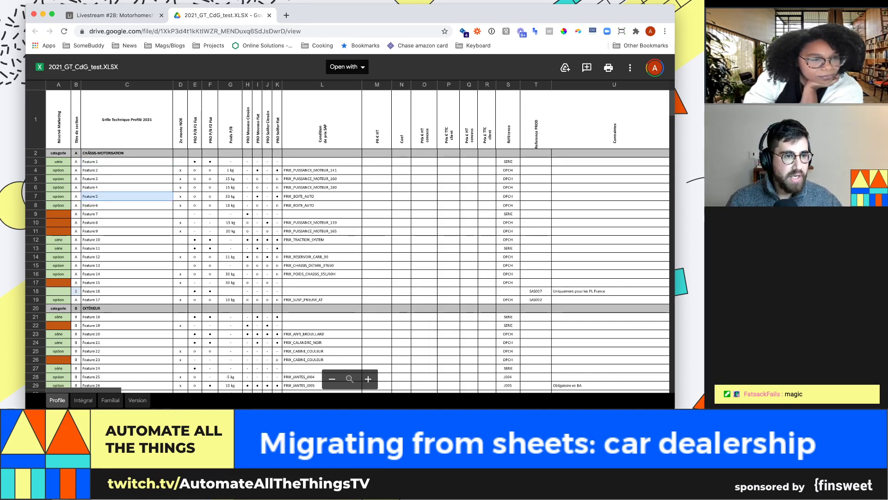
click(127, 162)
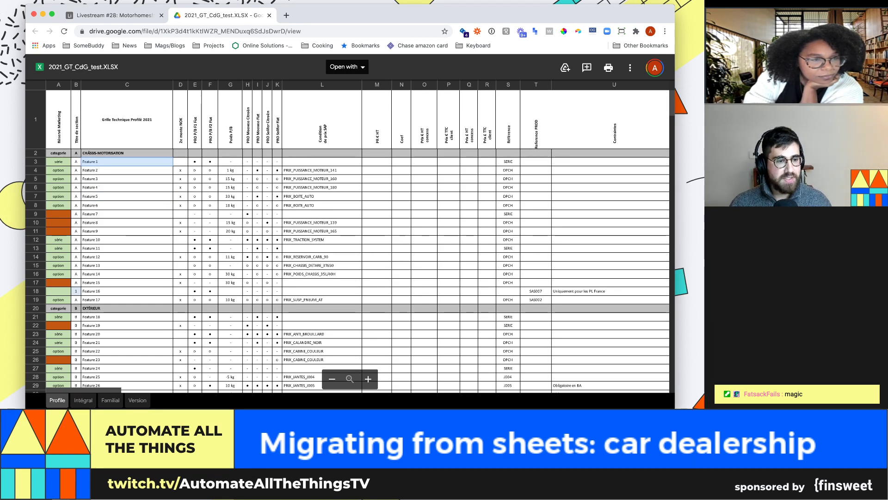
click(83, 400)
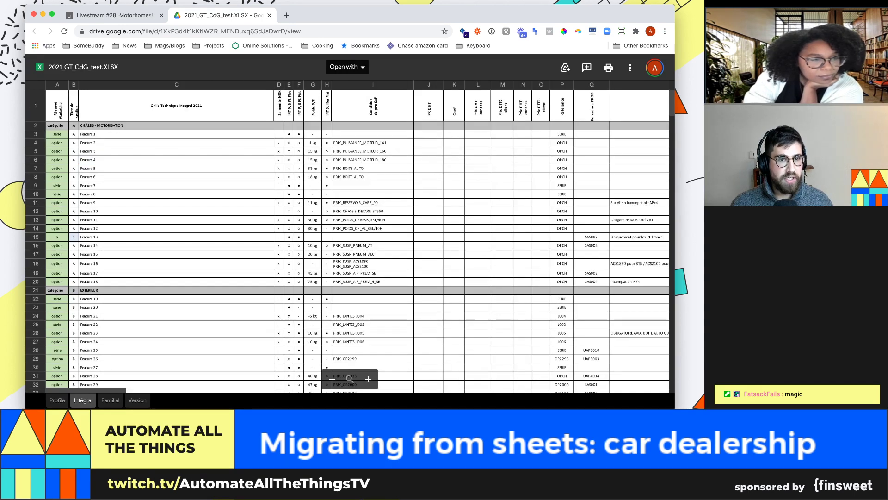
click(58, 400)
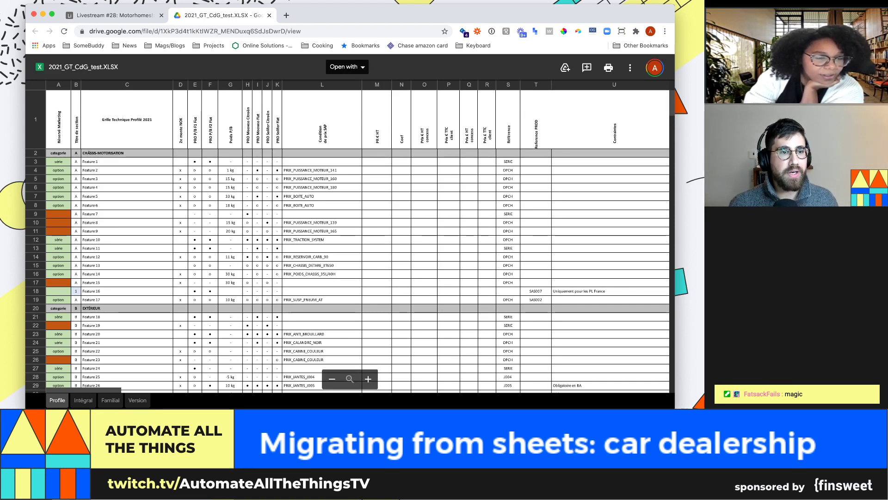
Examine column D and the availability symbols for the features under the Fiat and Citroën columns E to K of the Profile sheet
click(181, 85)
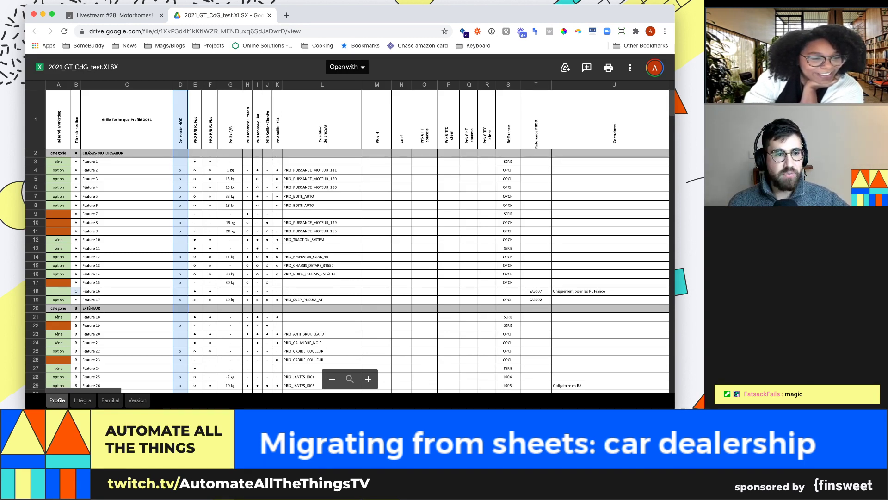
click(195, 170)
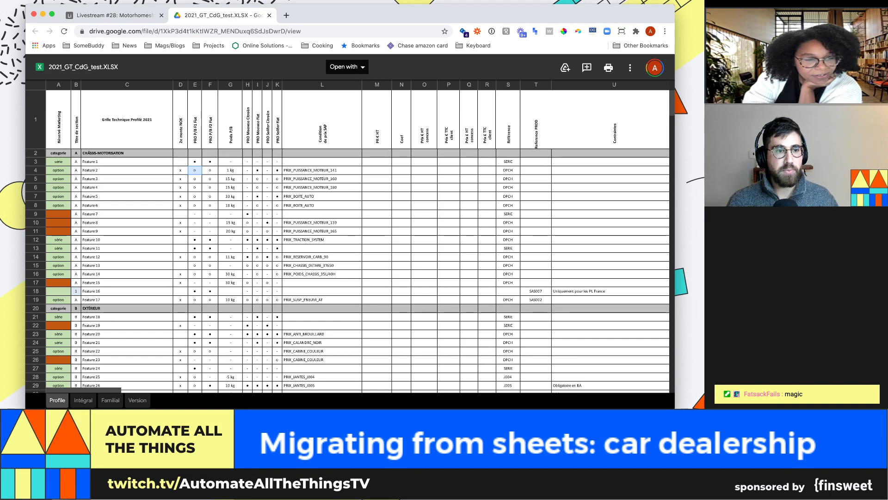
click(195, 162)
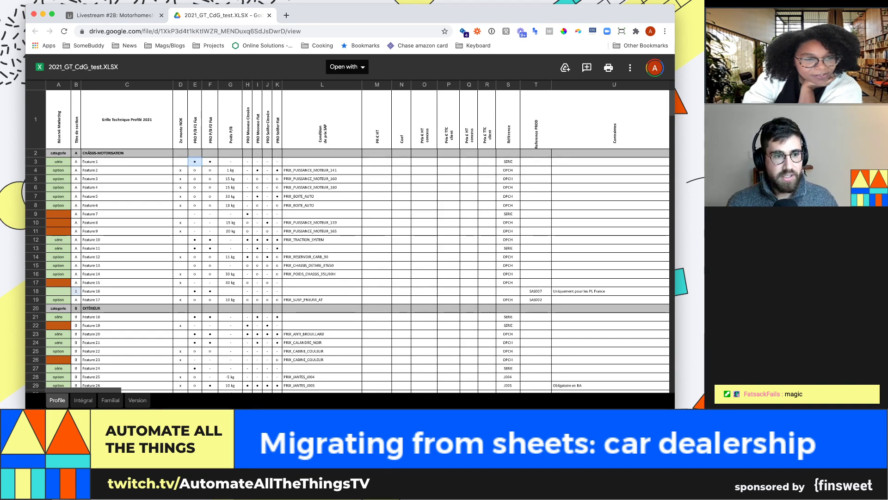
click(194, 214)
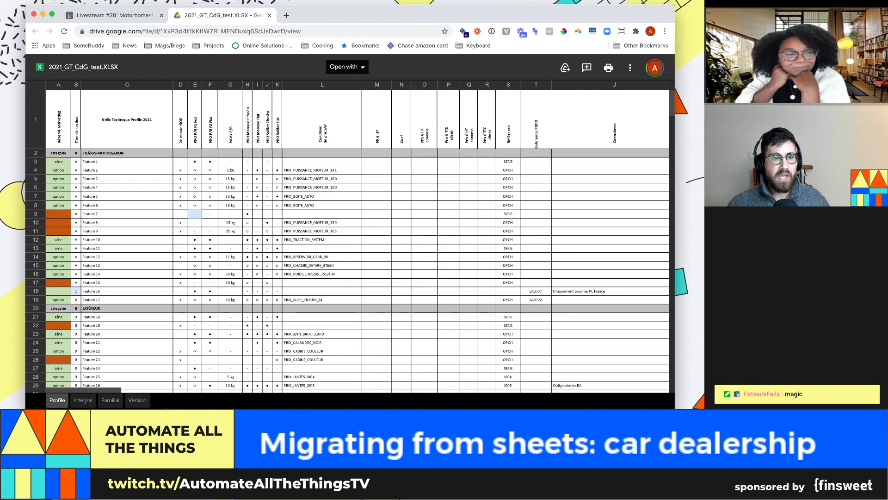
drag(195, 119, 277, 119)
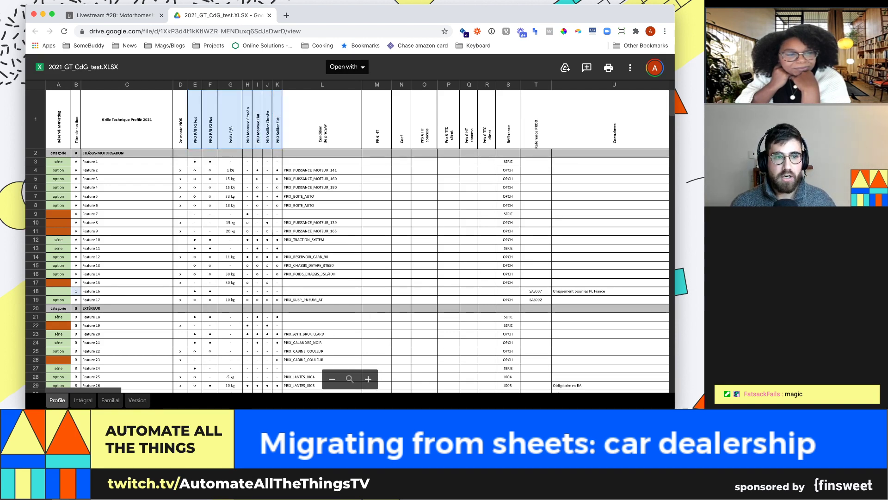
click(277, 119)
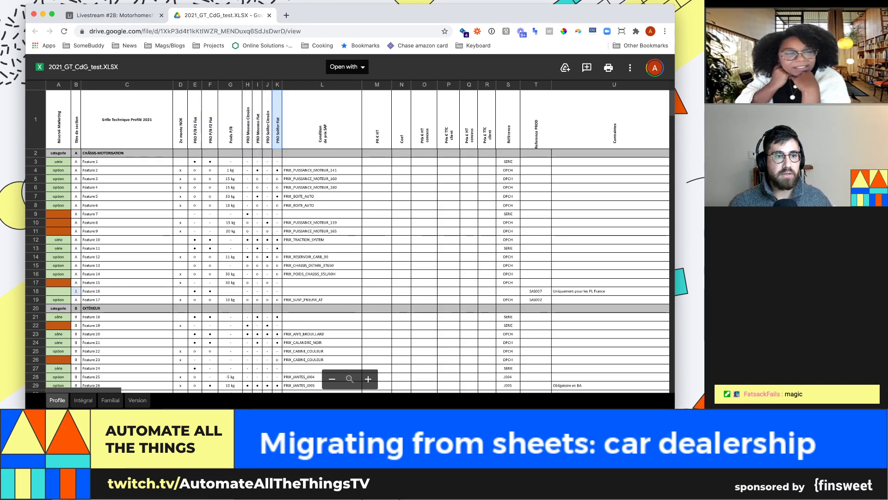
click(195, 119)
click(210, 119)
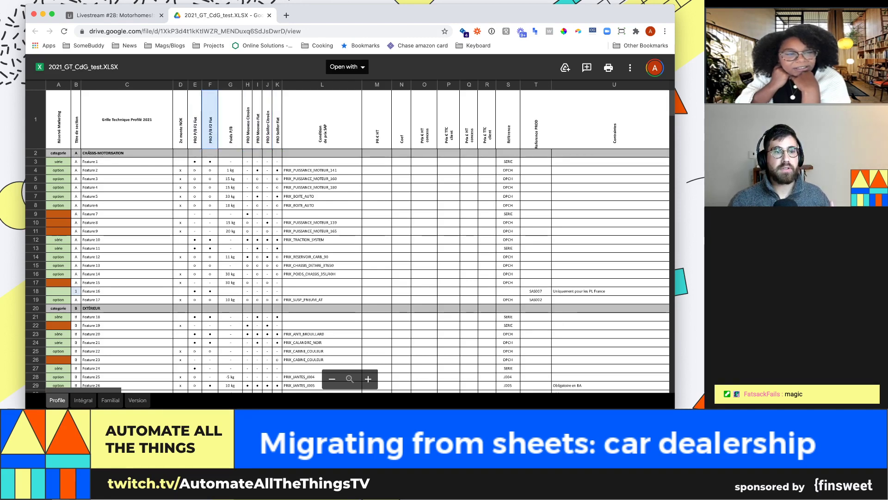
click(195, 153)
click(194, 161)
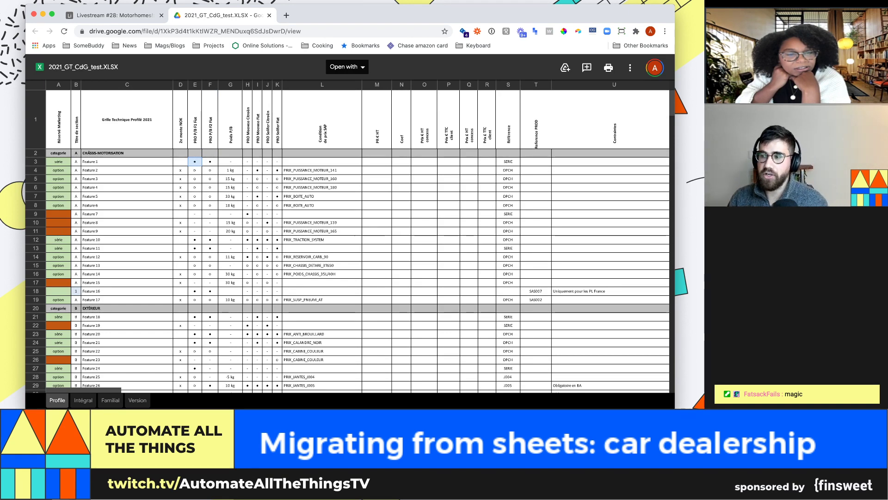
click(194, 170)
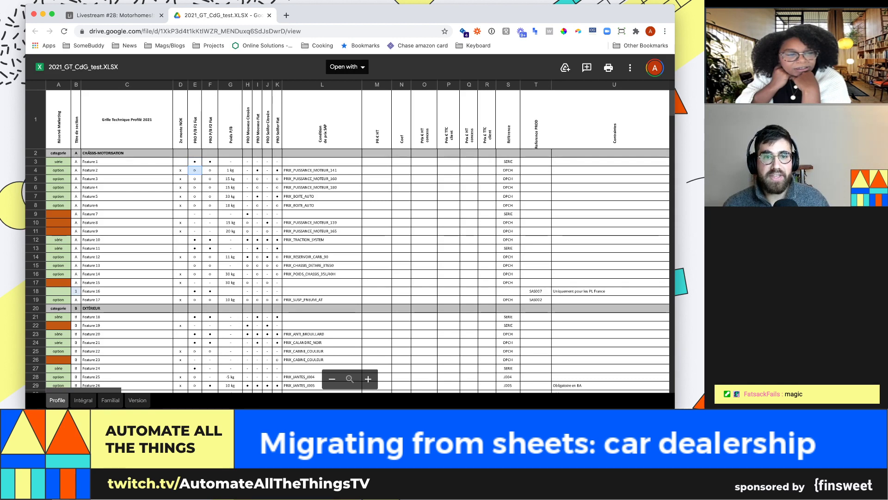
Review the price columns M to R and the feature availability in the brand and model columns from V onward
drag(377, 119, 487, 119)
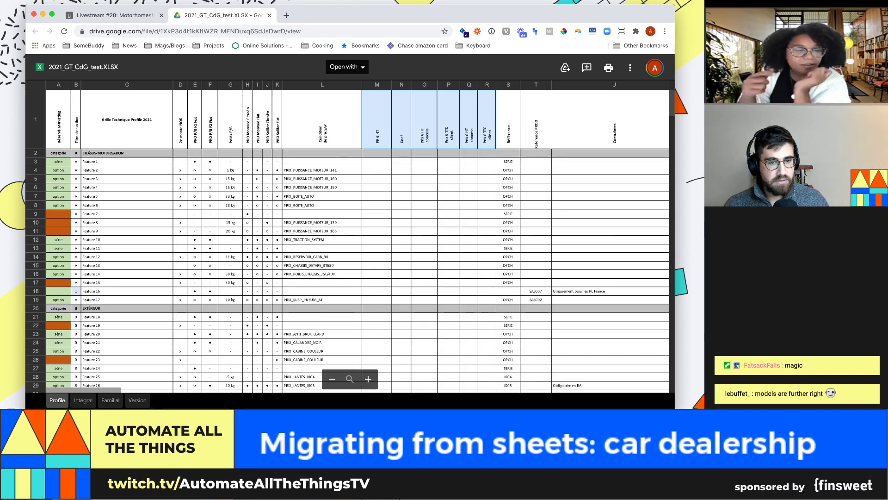
scroll(347, 236, right, 10)
scroll(347, 236, right, 5)
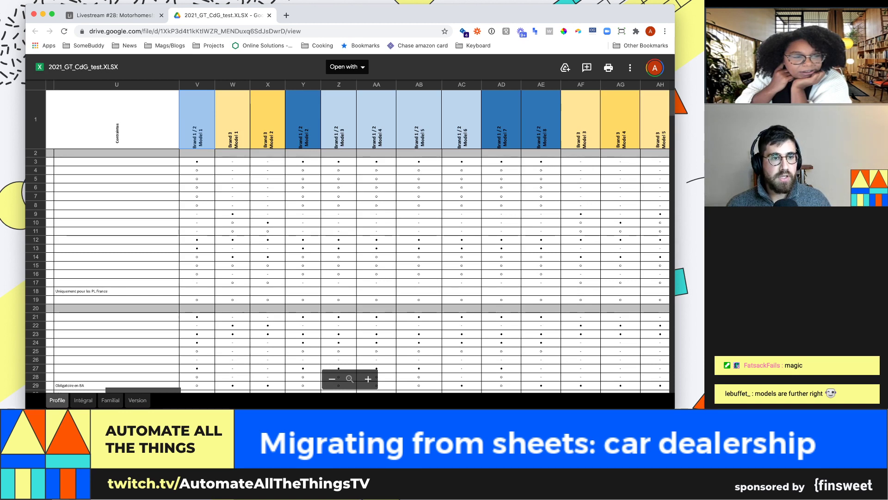
click(197, 161)
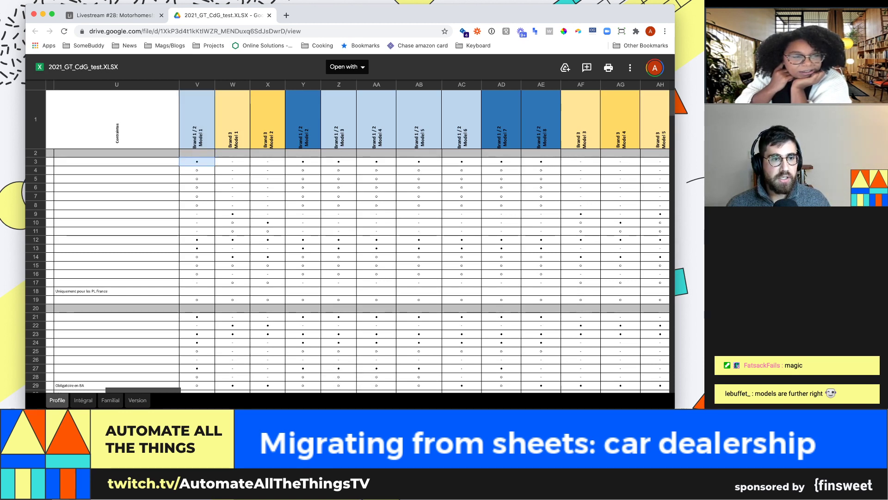
drag(197, 170, 197, 205)
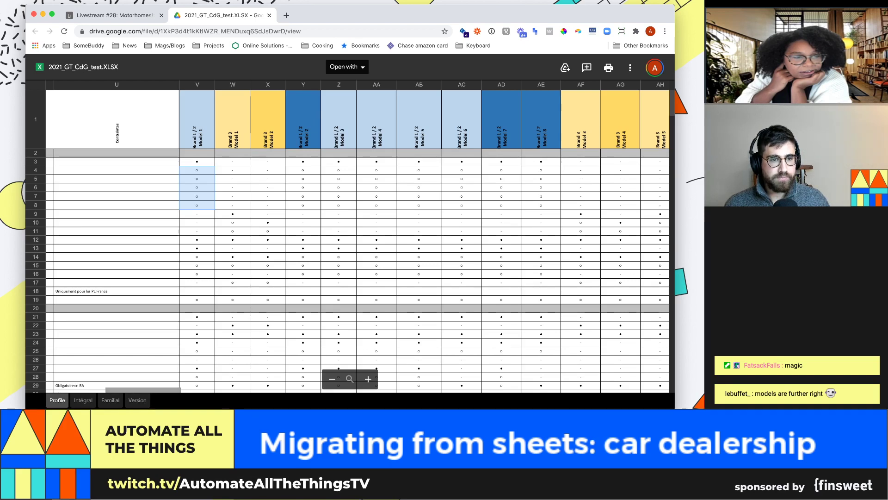
scroll(347, 236, left, 2)
scroll(347, 236, left, 2)
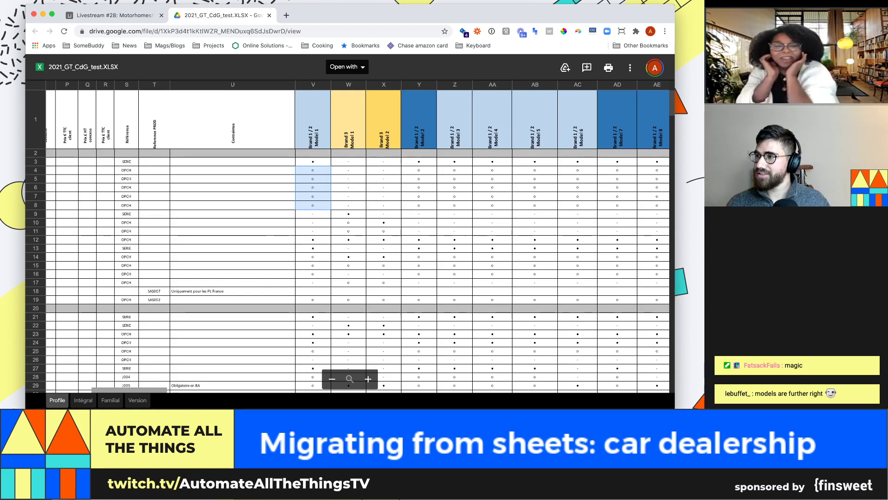
scroll(347, 236, left, 10)
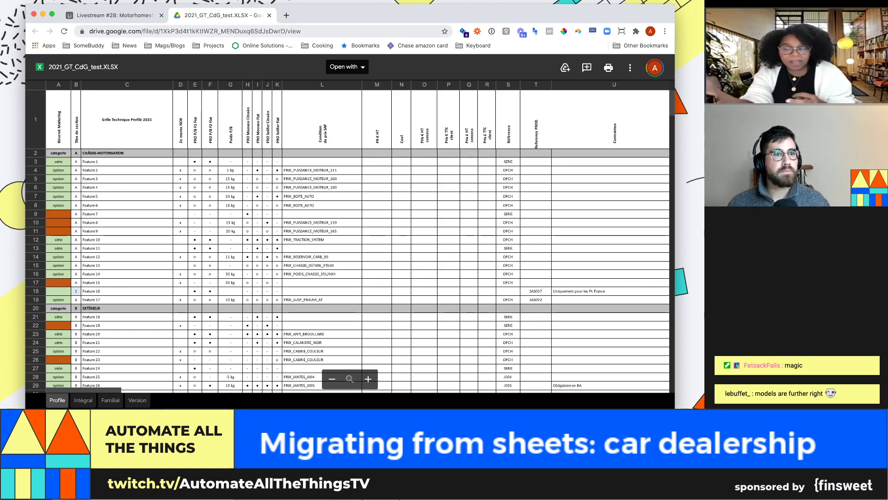
Switch to the Airtable base and add the line "What items are we tracking?" below the Agenda heading in the description
key(ctrl+shift+Tab)
click(526, 152)
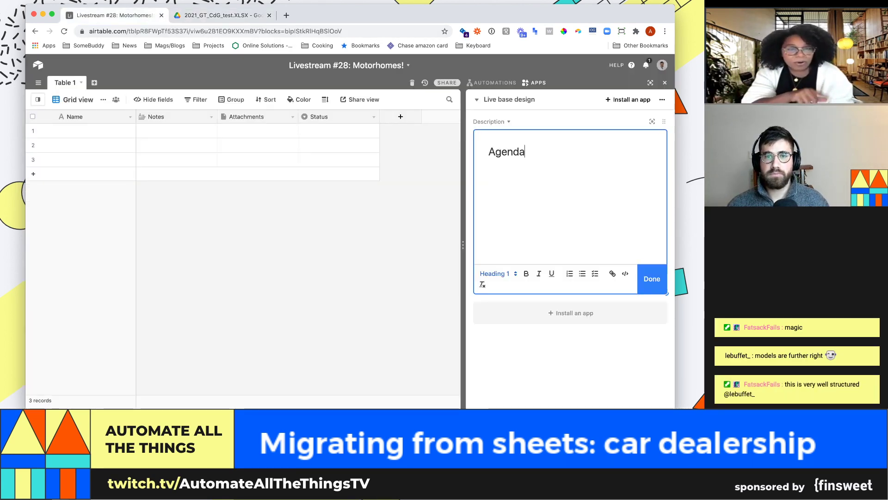
click(489, 203)
text(W)
text(hat items)
text( are we tracking?)
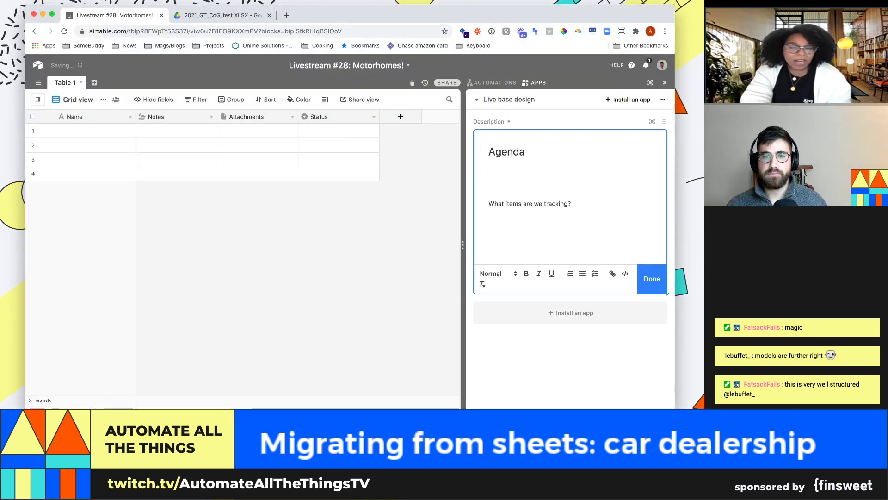
Replace "items" with "models" in the tracking question and move to the empty line below it
click(489, 203)
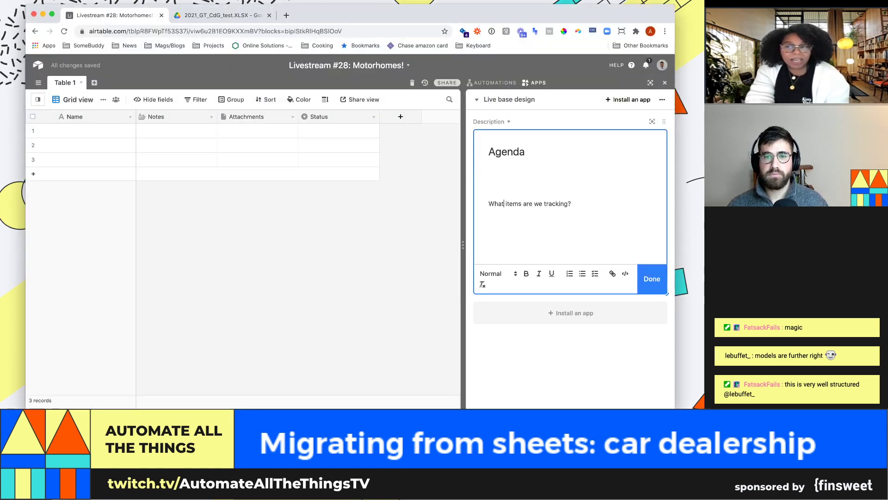
key(alt+shift+Right)
text(mod)
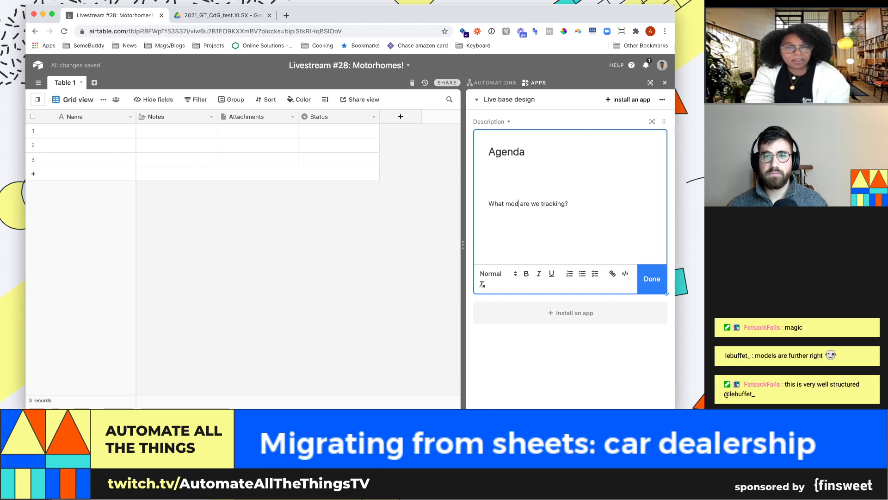
text(els)
key(Down)
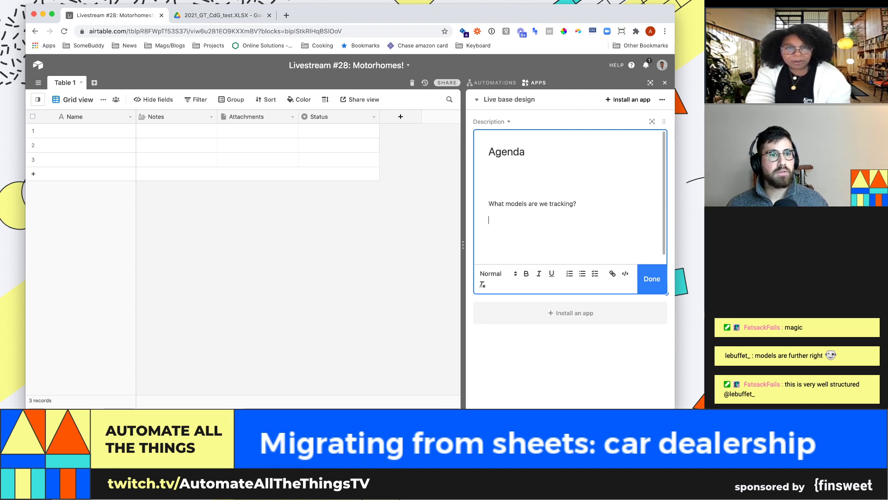
Write the line "Model: profile/integral" below the tracking question, using the spreadsheet as reference
click(221, 16)
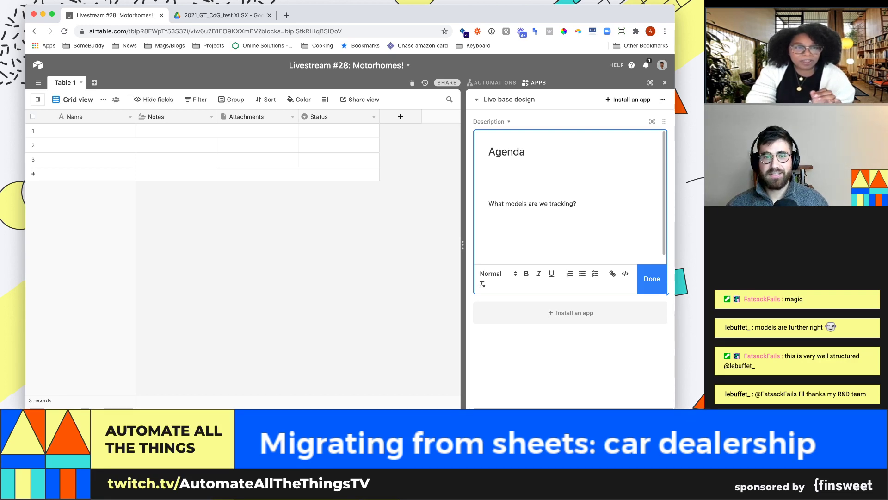
text(ile)
key(alt+shift+Left)
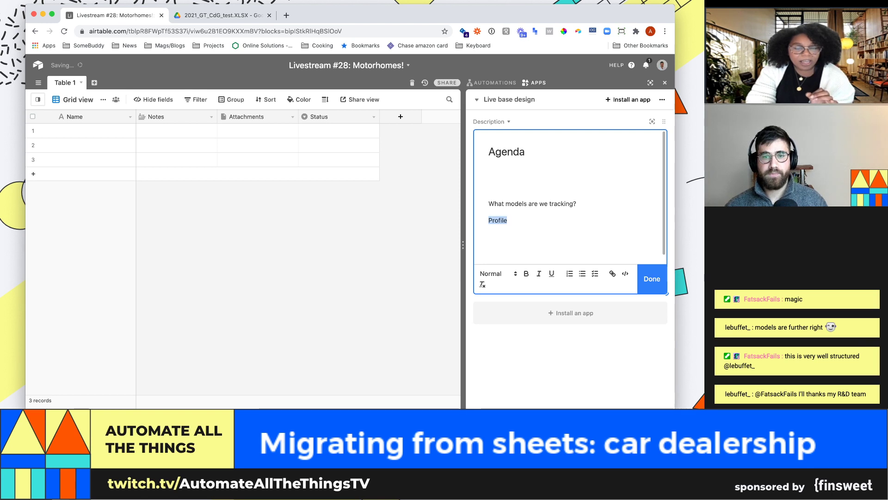
text(Model: profi)
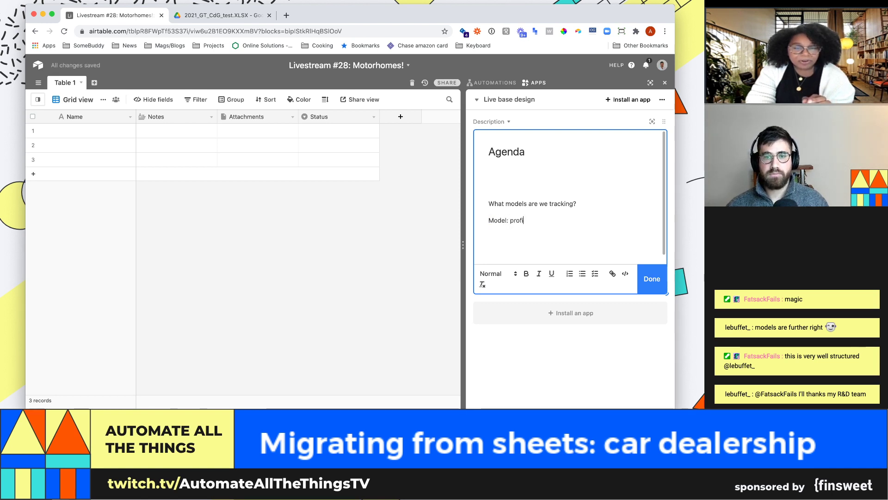
text(le/integral)
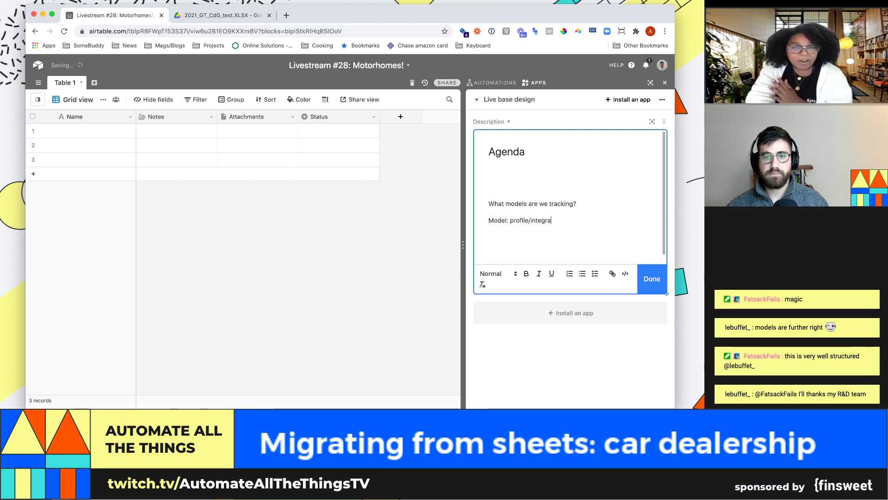
Add the line "Trim: options you can get" below the model line in the description
key(Return)
key(Return)
text(Trim: )
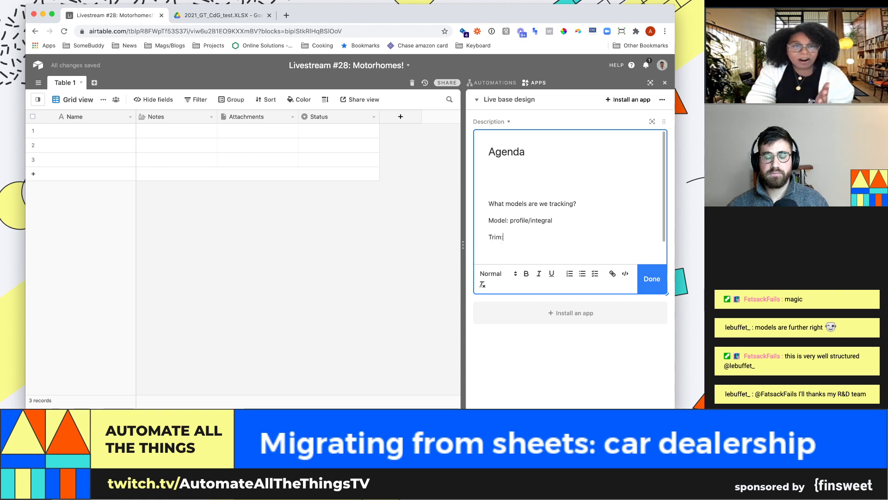
text(options you can get)
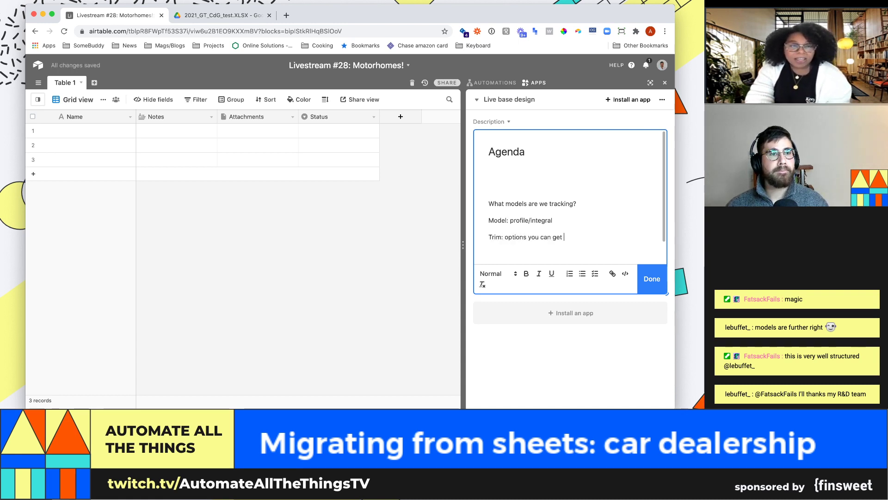
Switch to the 2021_GT_CdG_test.XLSX spreadsheet and examine the price, reference, constraint and brand/model column headers on the Profile sheet
click(194, 15)
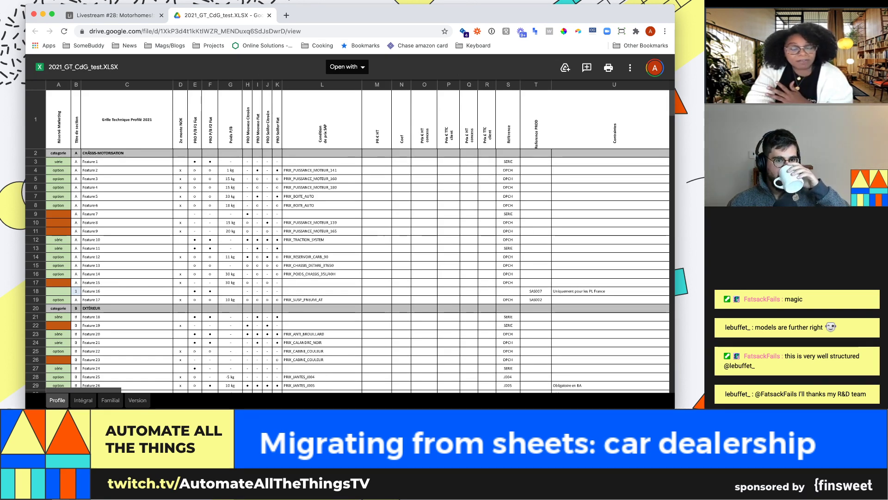
click(322, 222)
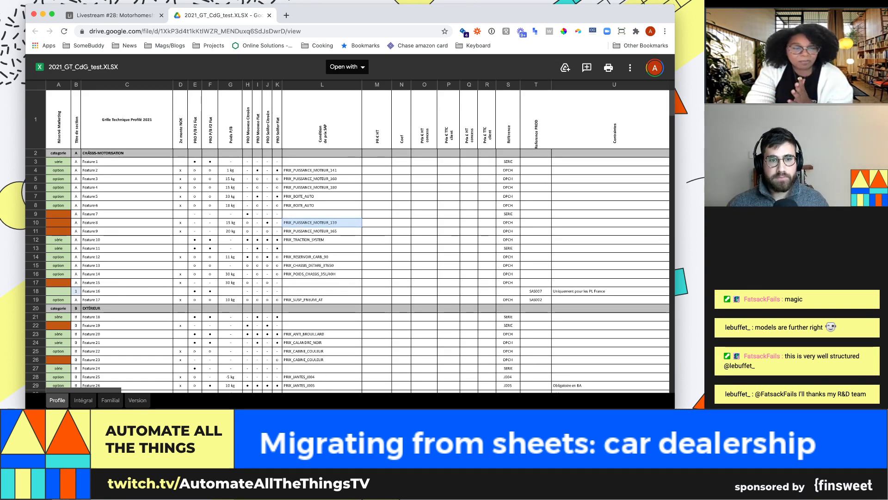
click(424, 120)
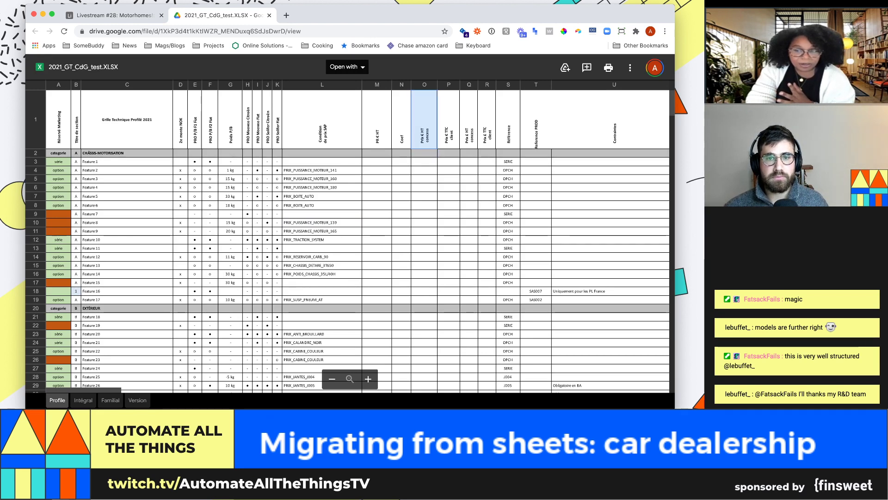
drag(448, 120, 614, 120)
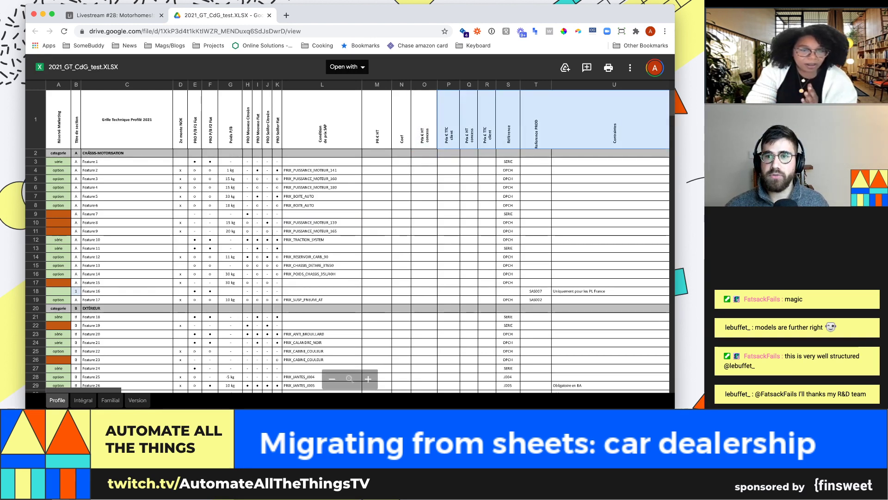
drag(536, 188, 608, 214)
click(573, 214)
click(502, 187)
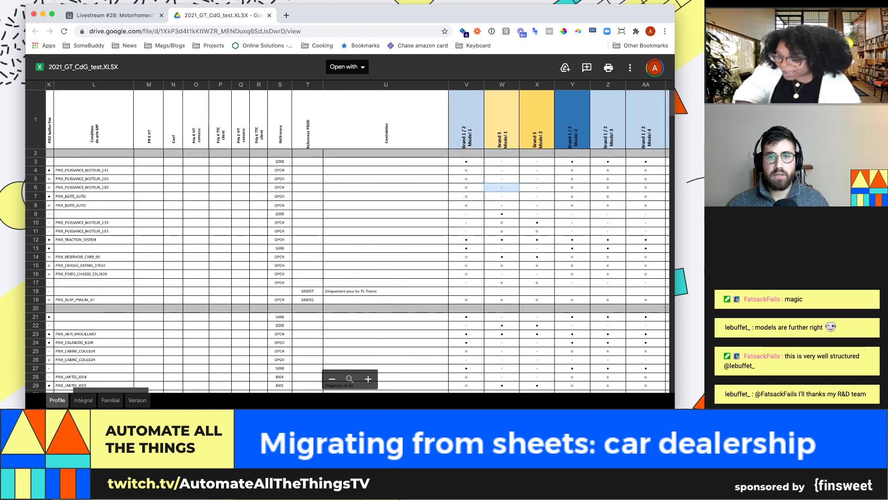
click(502, 178)
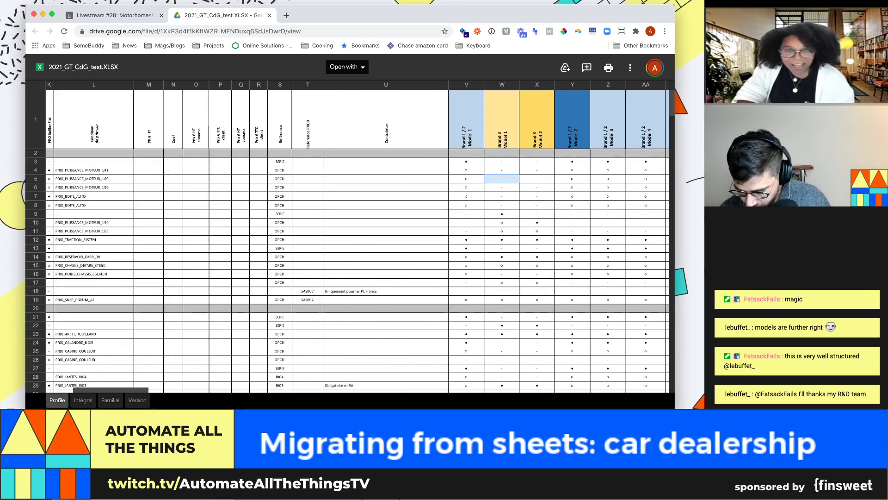
drag(502, 170, 502, 196)
click(502, 196)
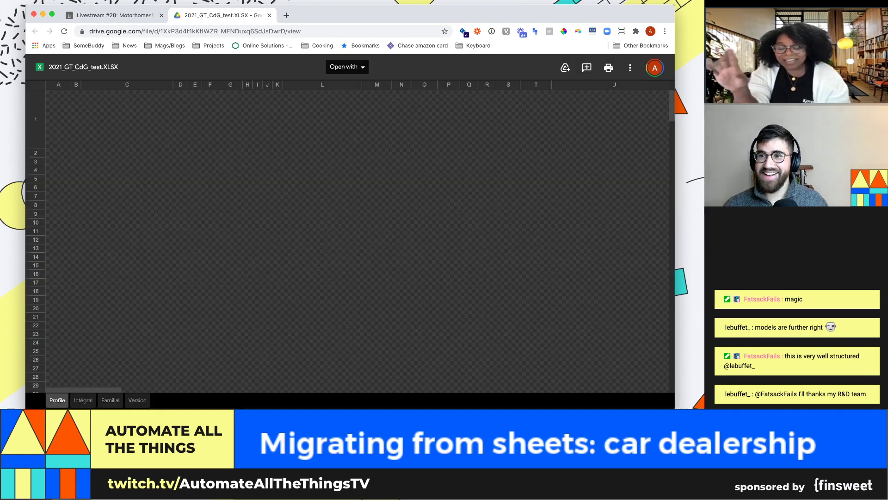
Compare the Brand 1/2 and Brand 3 model columns across the feature rows, along with the Contraintes column
click(469, 196)
click(469, 188)
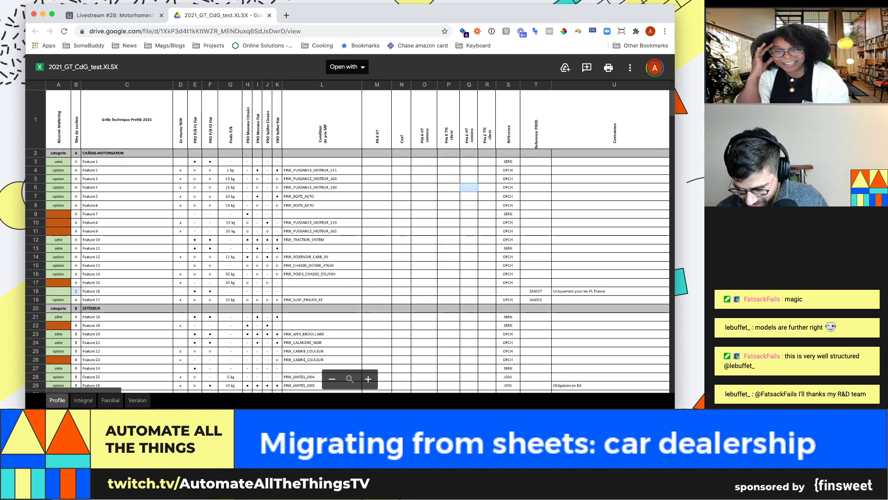
drag(487, 188, 595, 195)
click(561, 196)
click(490, 187)
click(524, 187)
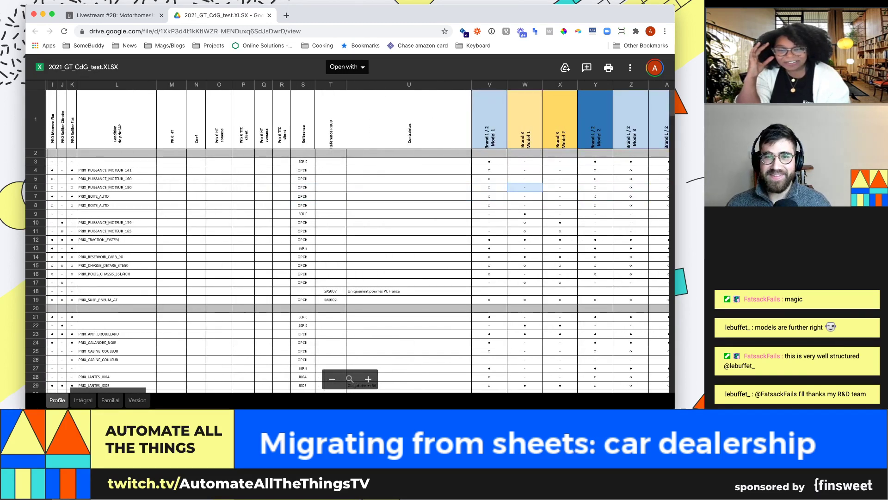
click(489, 120)
click(489, 179)
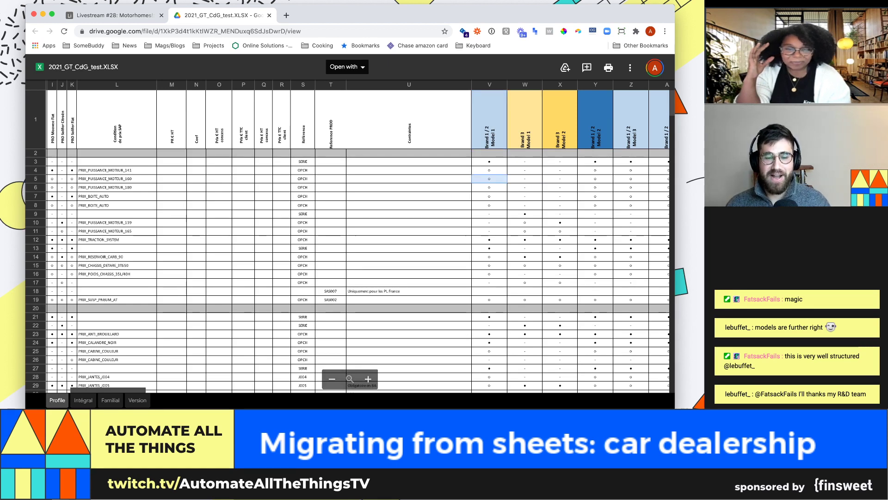
click(524, 213)
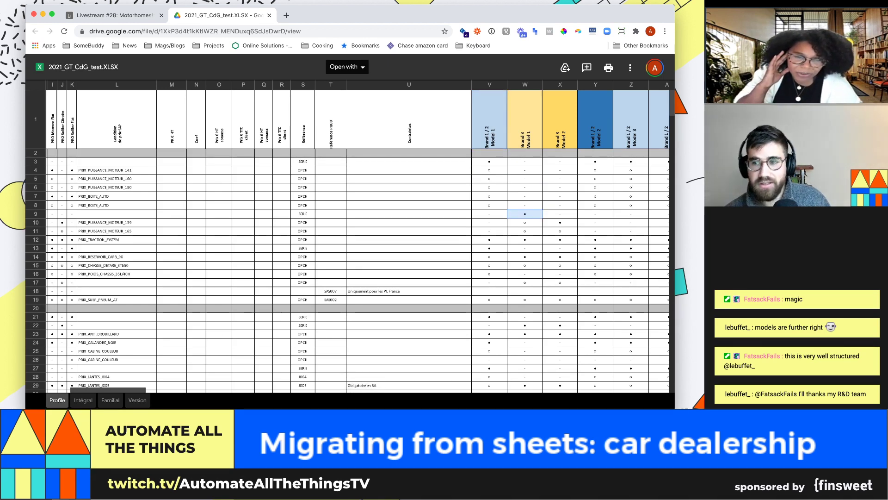
click(525, 197)
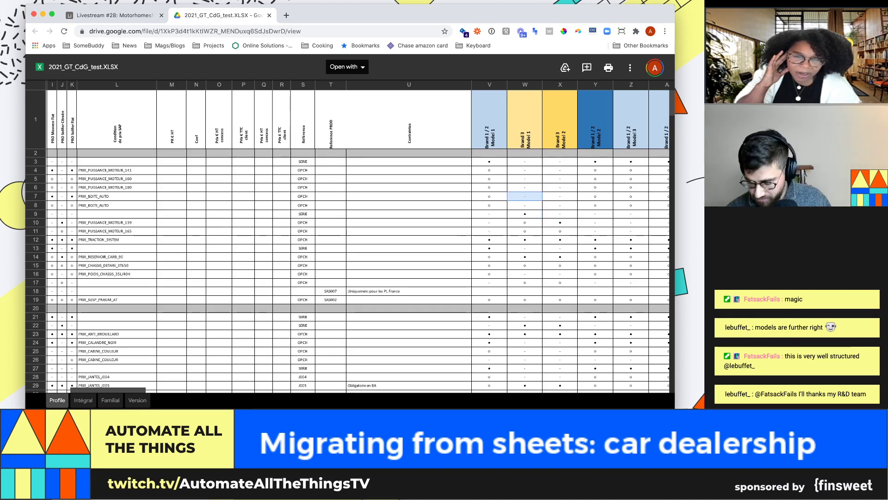
click(524, 119)
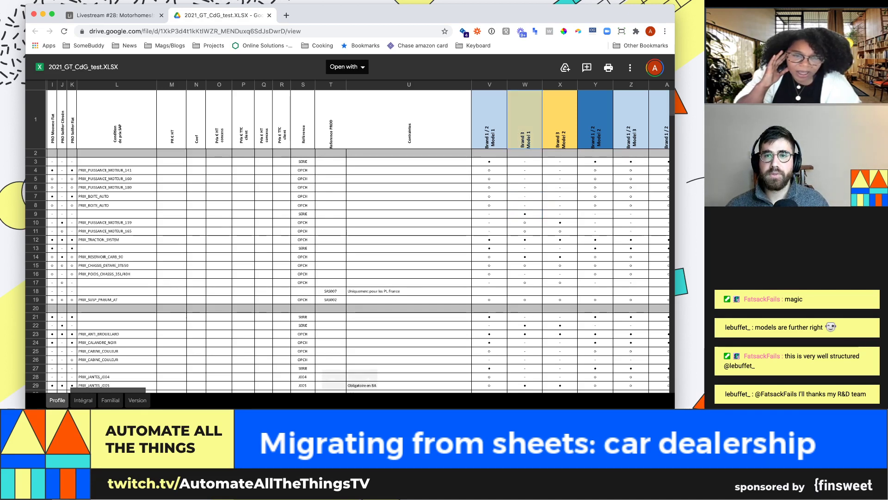
click(560, 120)
click(490, 120)
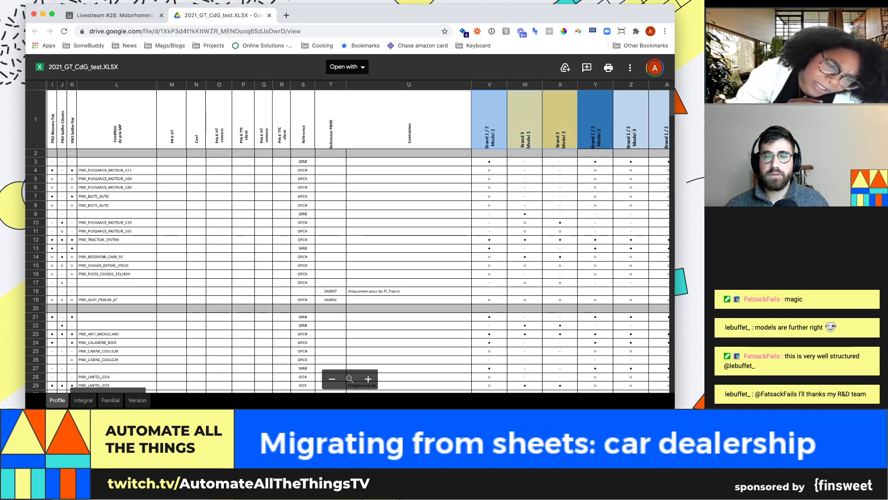
scroll(348, 241, down, 1)
scroll(348, 242, up, 1)
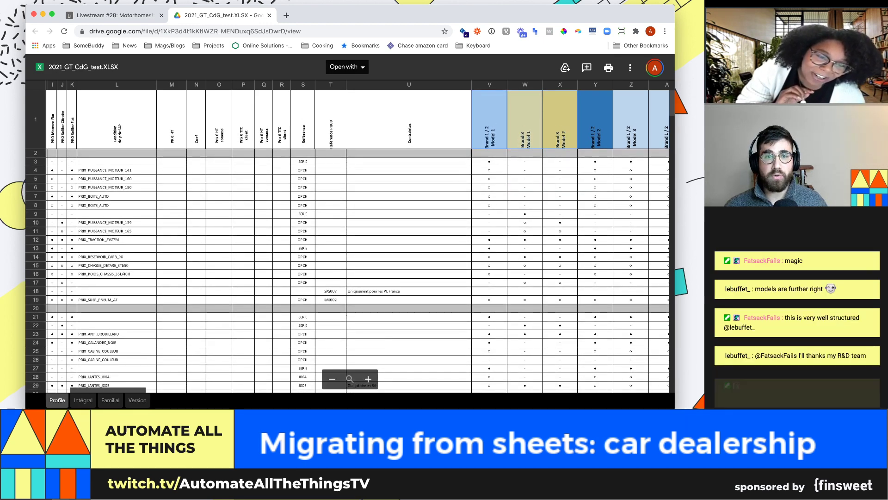
click(409, 120)
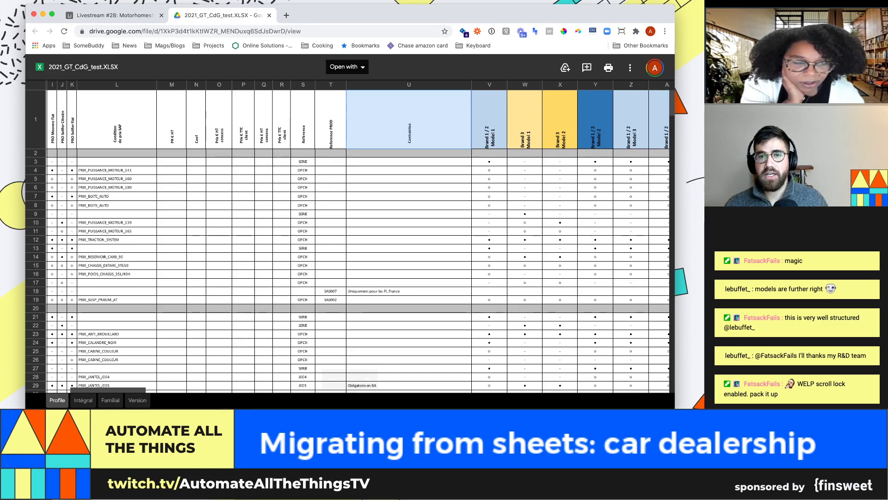
drag(490, 119, 490, 274)
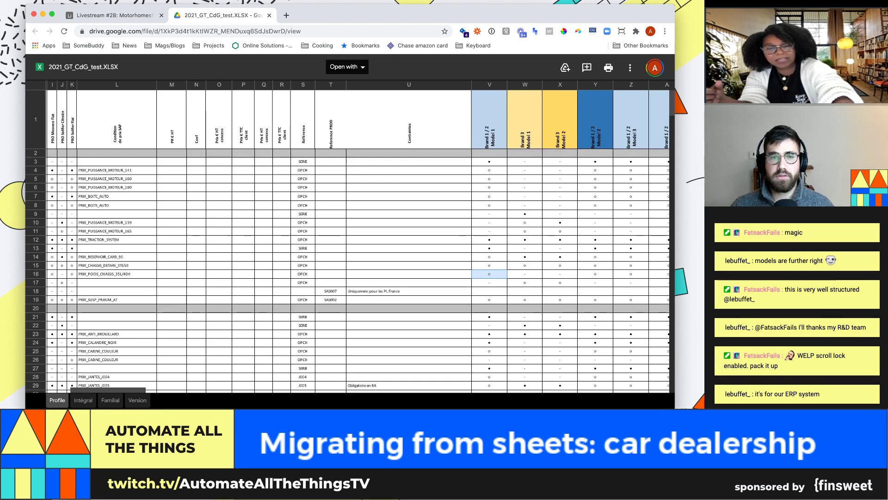
Examine the SAP price condition codes in column L and the matching feature rows of the Profile sheet
click(116, 170)
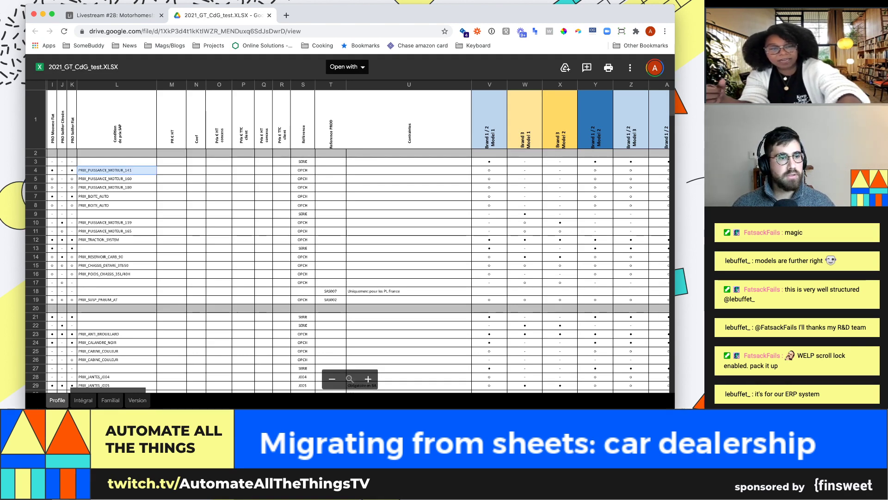
click(116, 120)
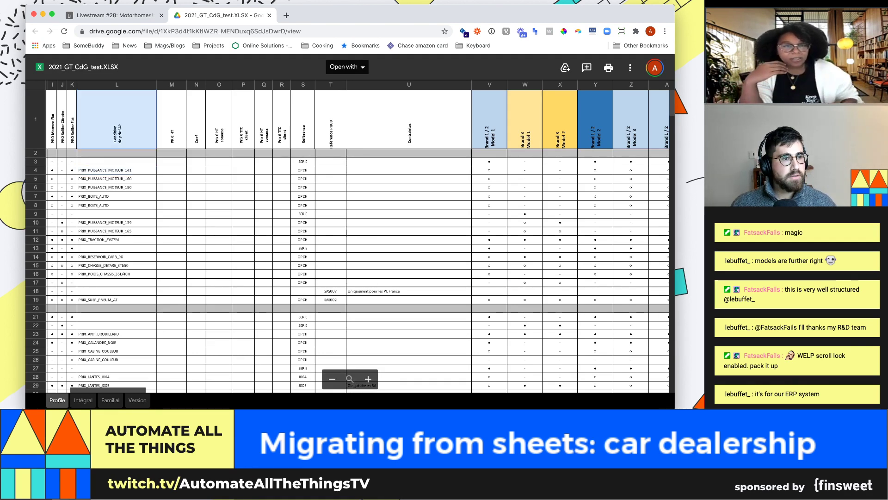
drag(73, 120, 47, 120)
drag(135, 170, 47, 171)
click(92, 179)
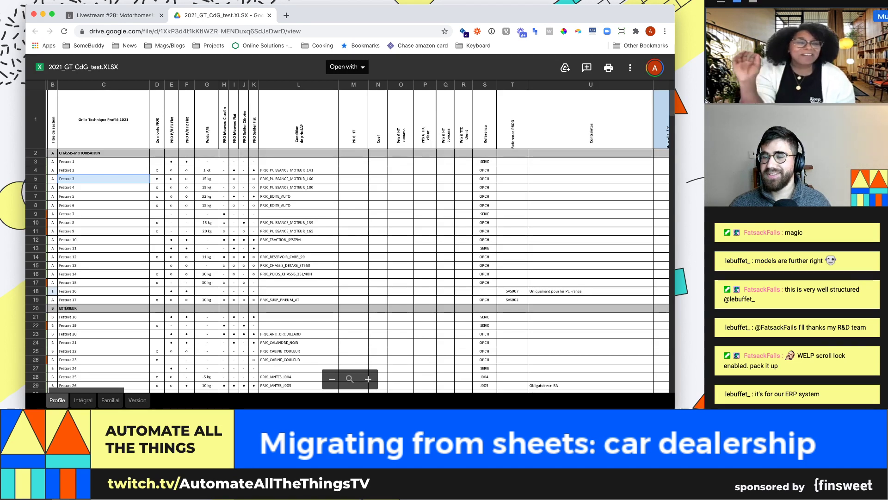
click(464, 214)
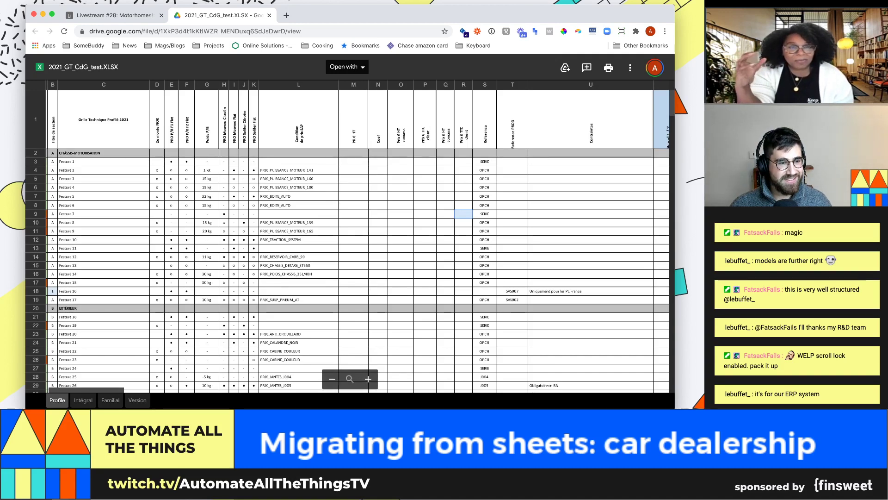
click(253, 291)
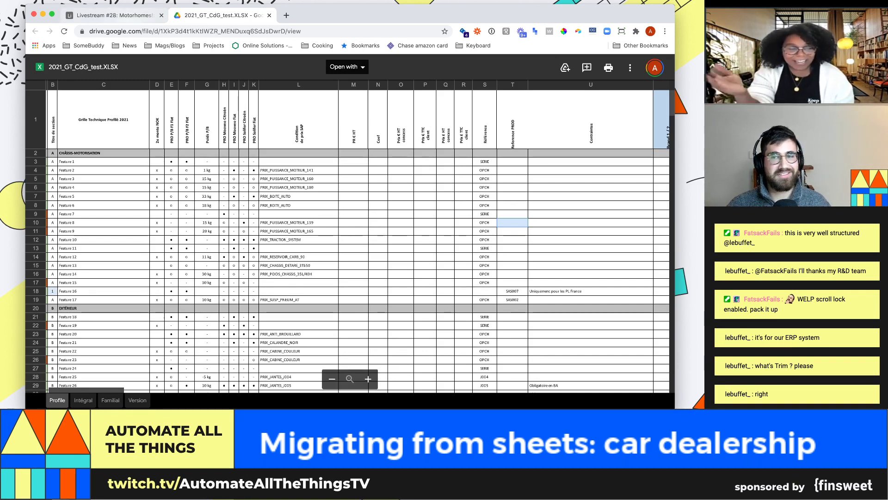
Switch to the Airtable base, relabel the Model line in the description as "Class" and replace the Trim line with "Make"
click(111, 16)
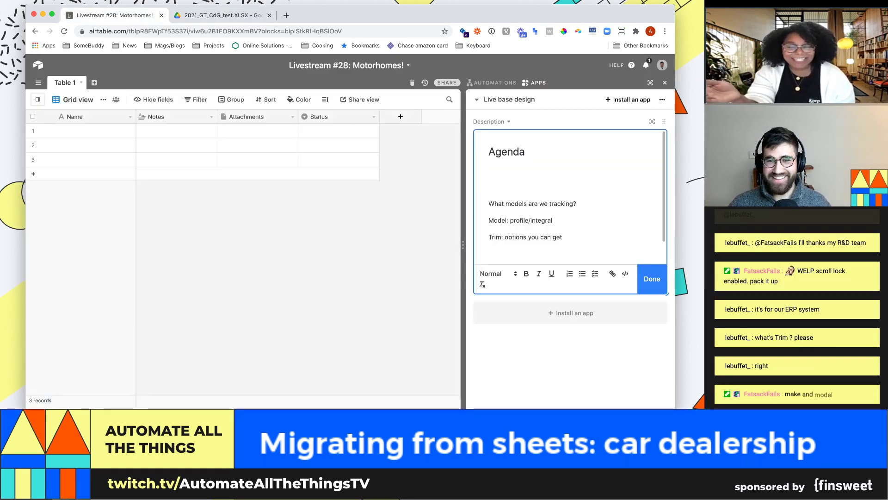
key(shift+super+Left)
text(Cl)
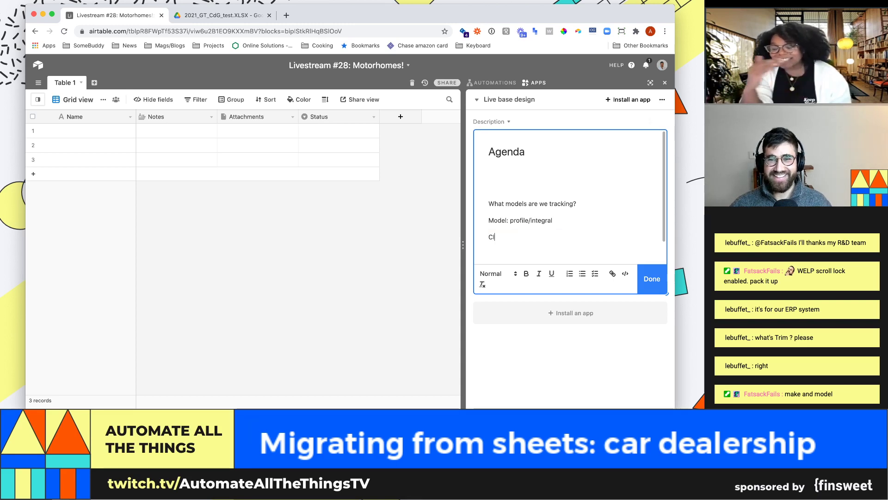
key(Up)
key(shift+alt+Right)
text(Class)
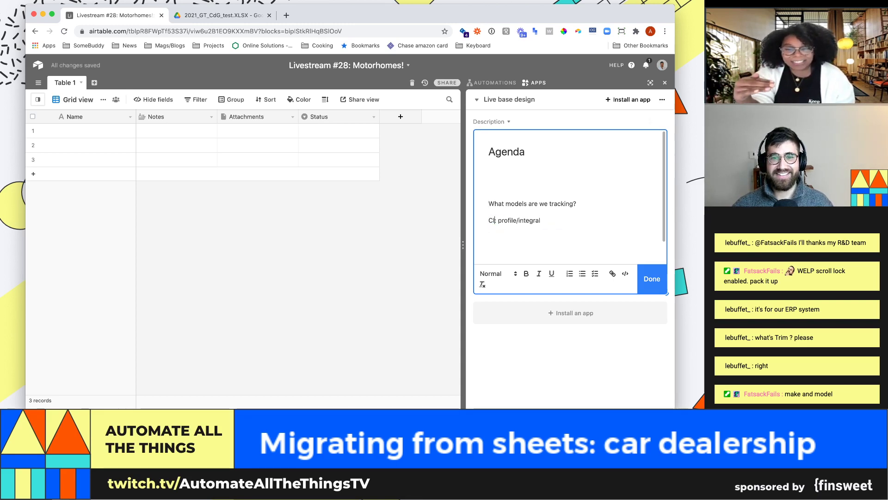
key(Down)
text(Make)
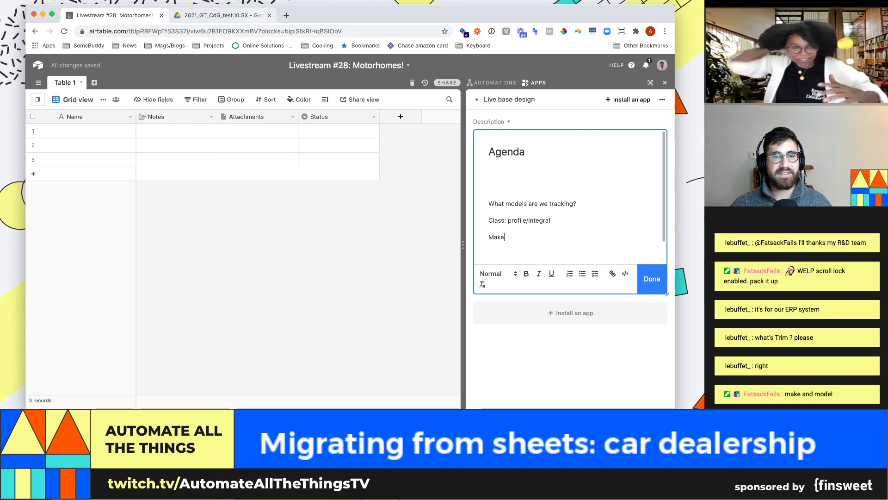
Switch to the 2021_GT_CdG_test.XLSX spreadsheet and examine the feature rows' availability marks and reference codes on the Profile sheet
key(ctrl+Tab)
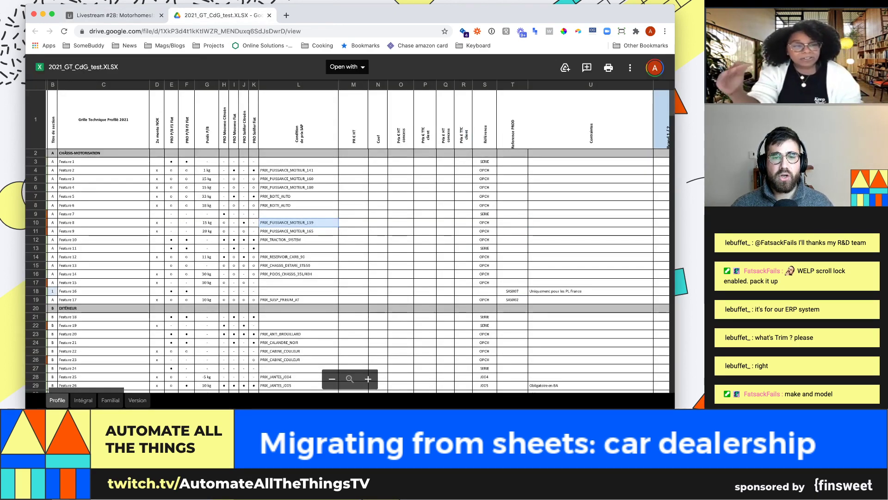
click(354, 231)
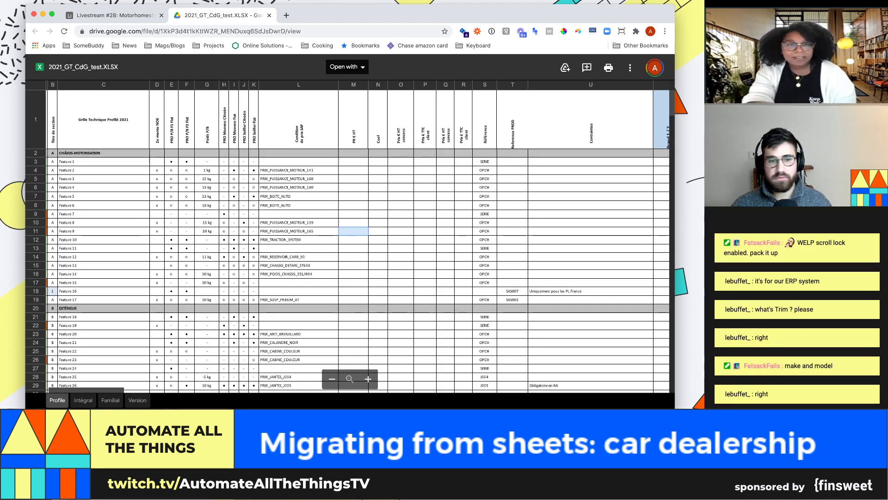
click(254, 248)
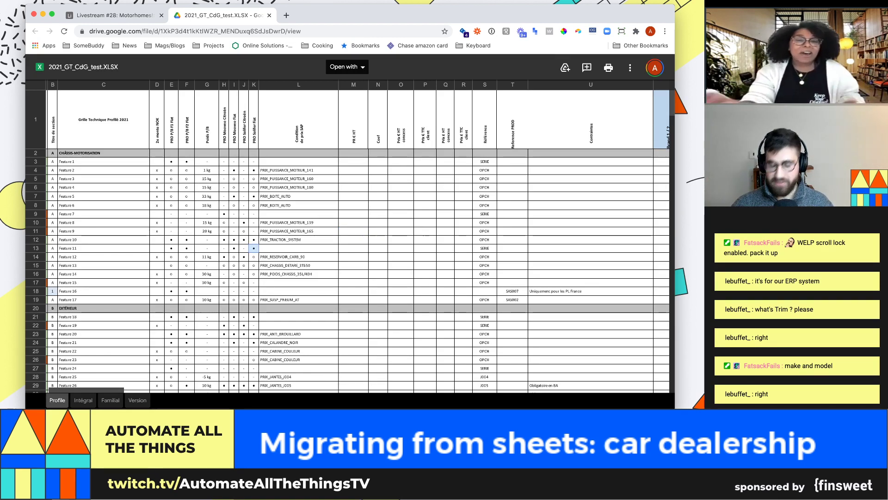
click(484, 214)
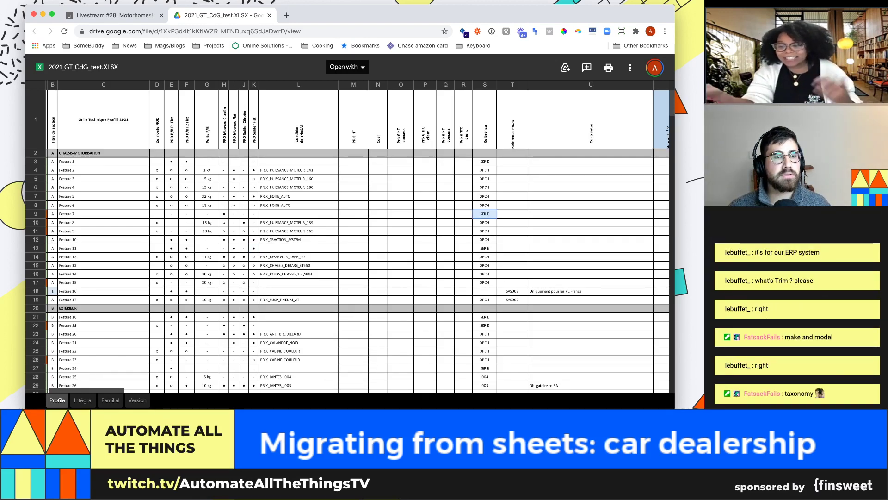
key(super+l)
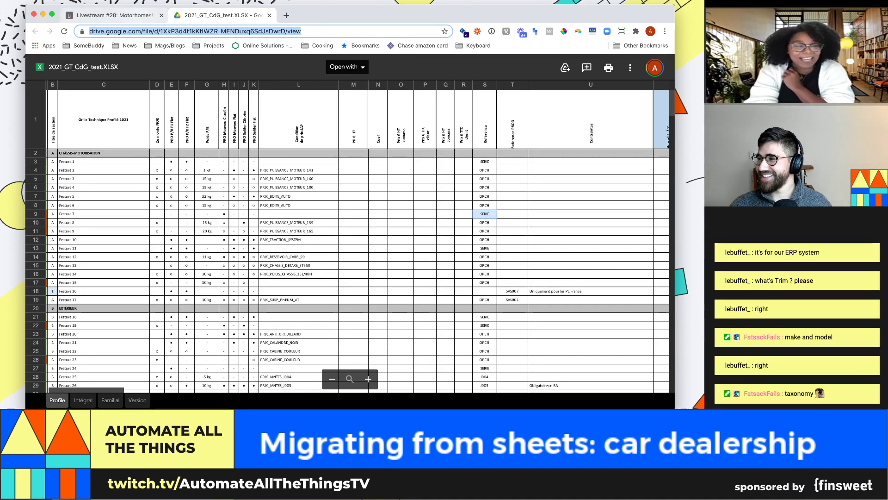
Switch to the Airtable base and extend the Class line of the description to "profile/integral/familiar/version"
key(ctrl+shift+Tab)
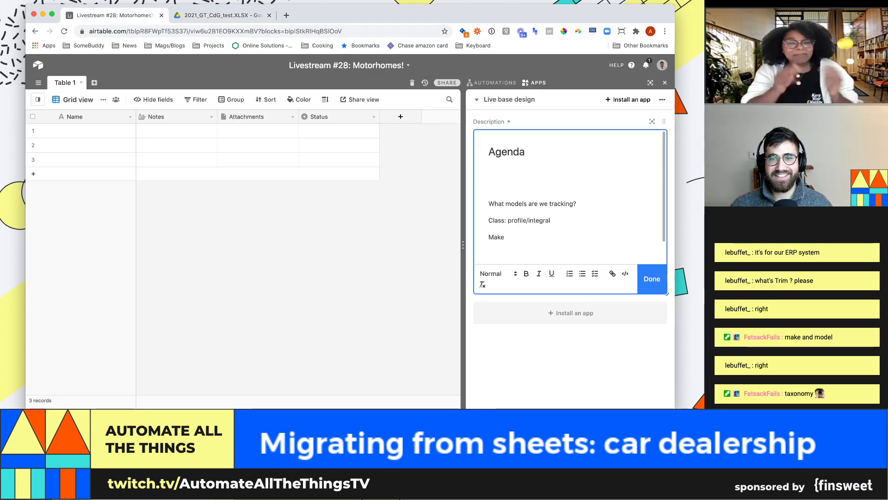
drag(508, 220, 551, 221)
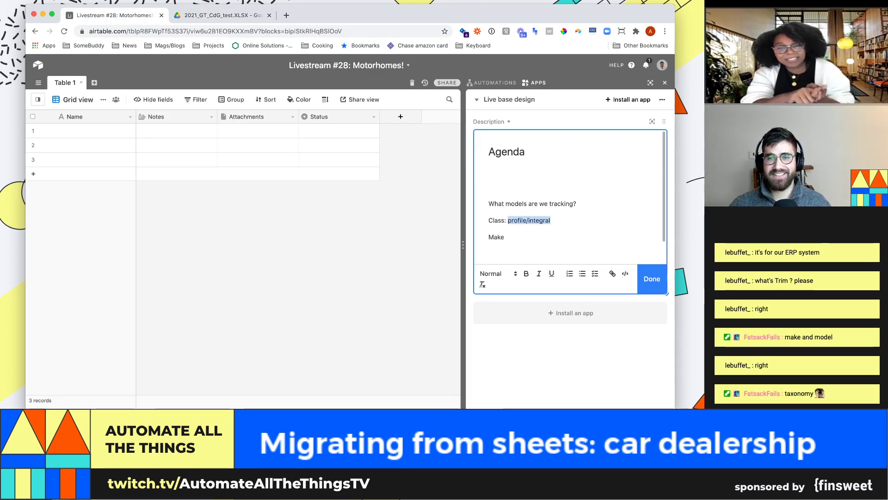
click(551, 220)
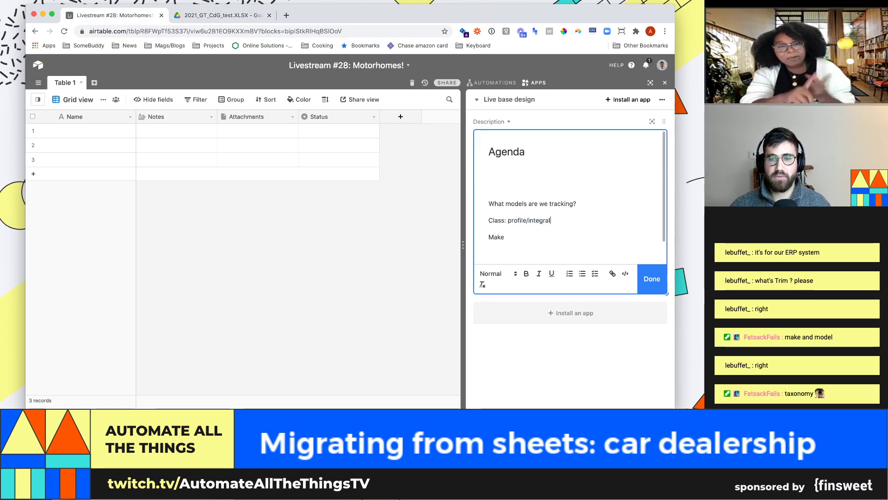
key(ctrl+Tab)
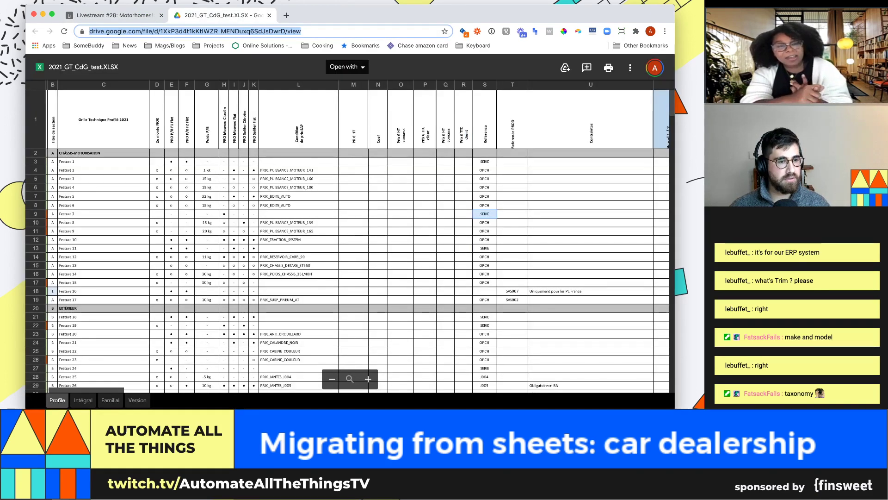
key(ctrl+shift+Tab)
text(/fam)
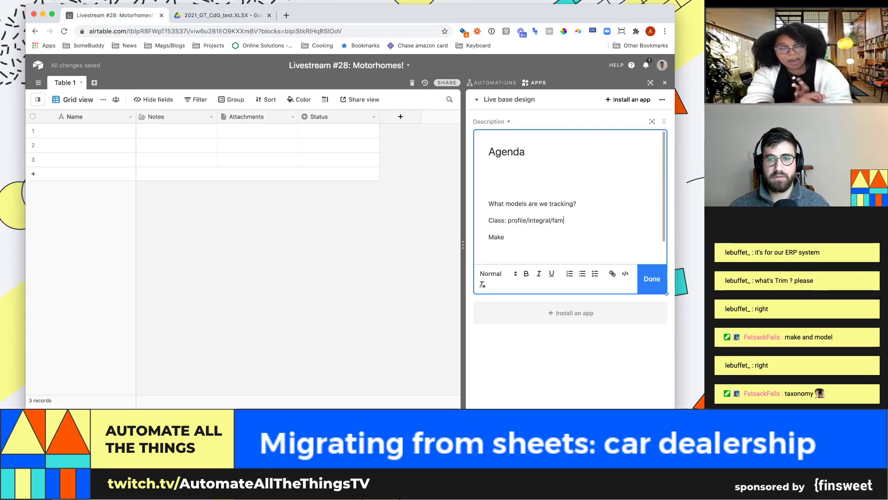
text(iliar/version)
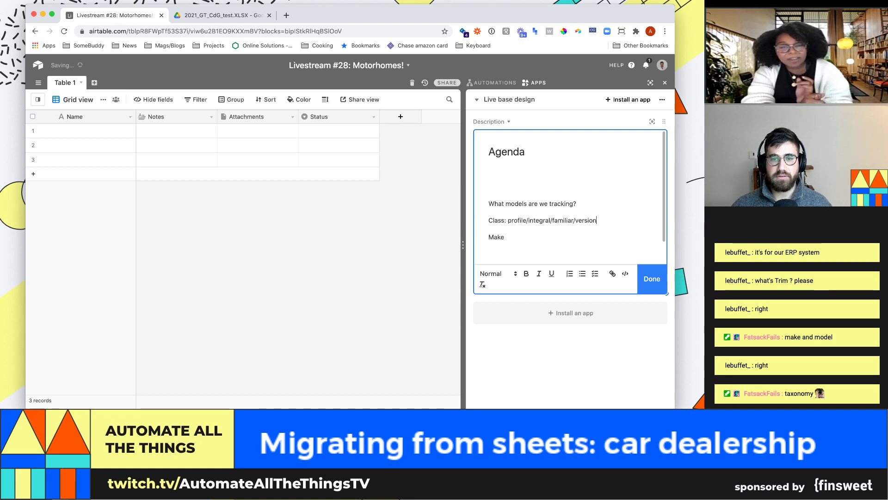
Complete the Make line of the description as "Make: Brand"
click(506, 237)
text(/)
key(BackSpace)
text(:)
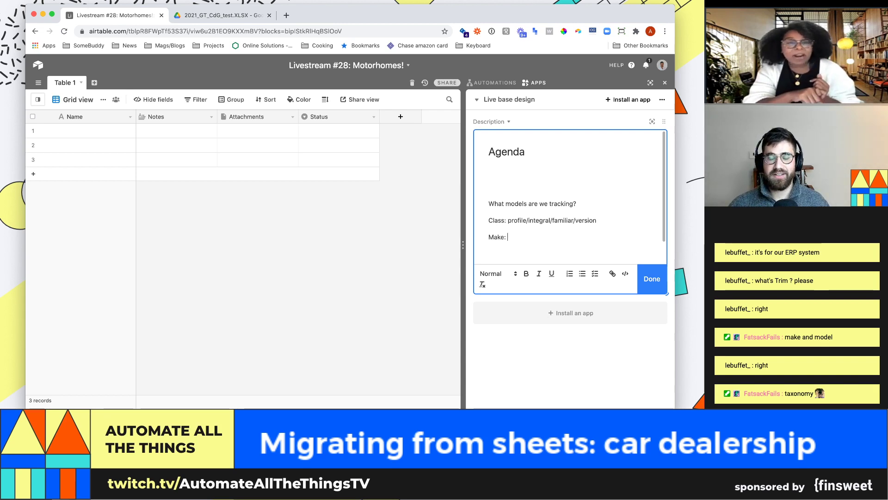
text(Brand)
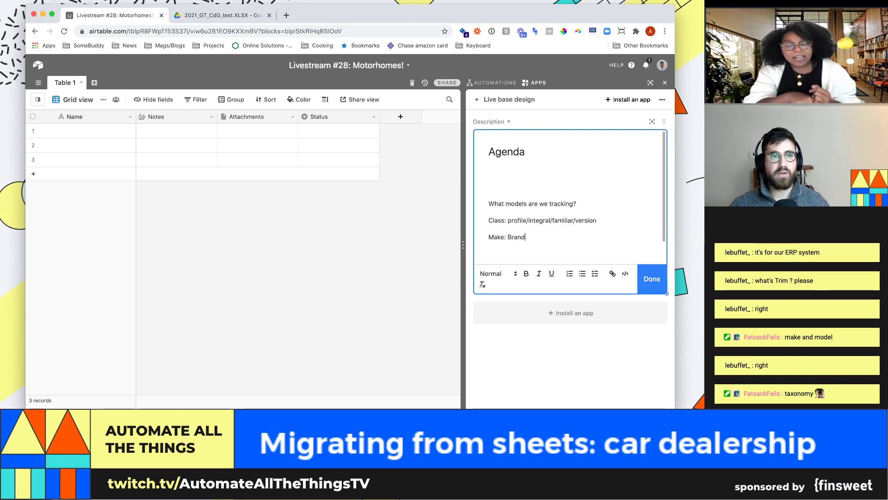
Add the lines "Model:" and "Features:" below the Make line in the description
key(Return)
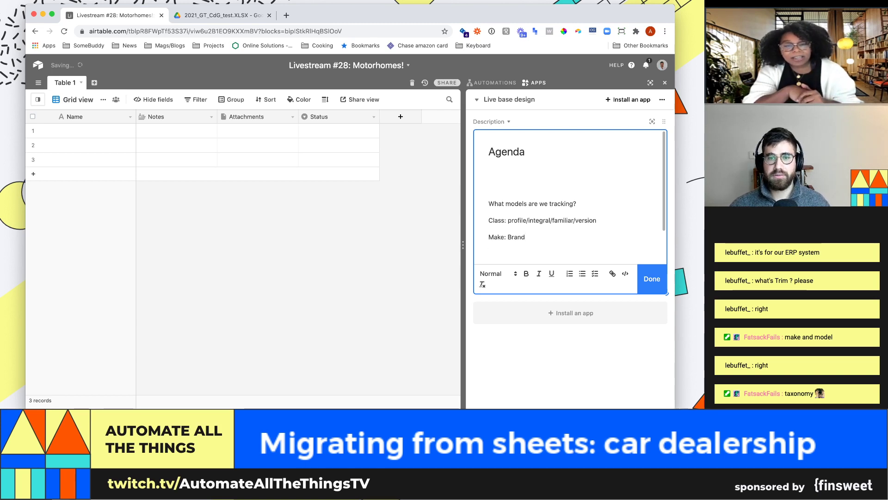
text(Model:)
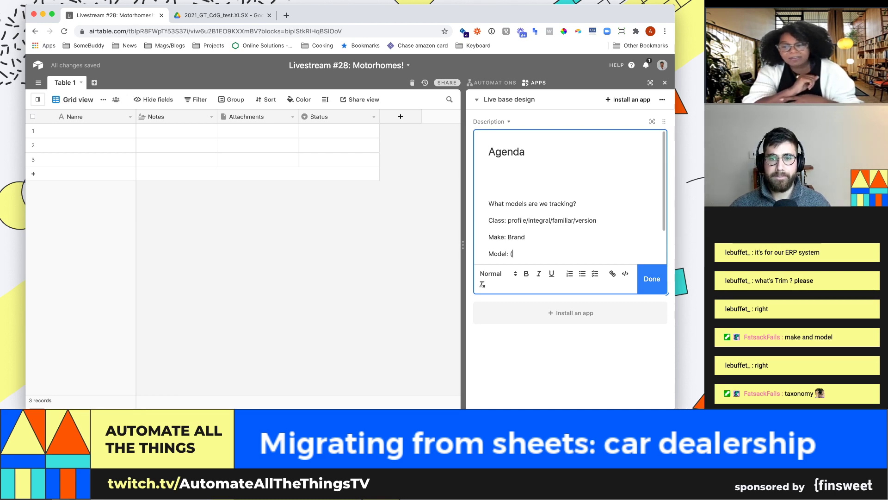
text(()
key(BackSpace)
key(Return)
text(Features:)
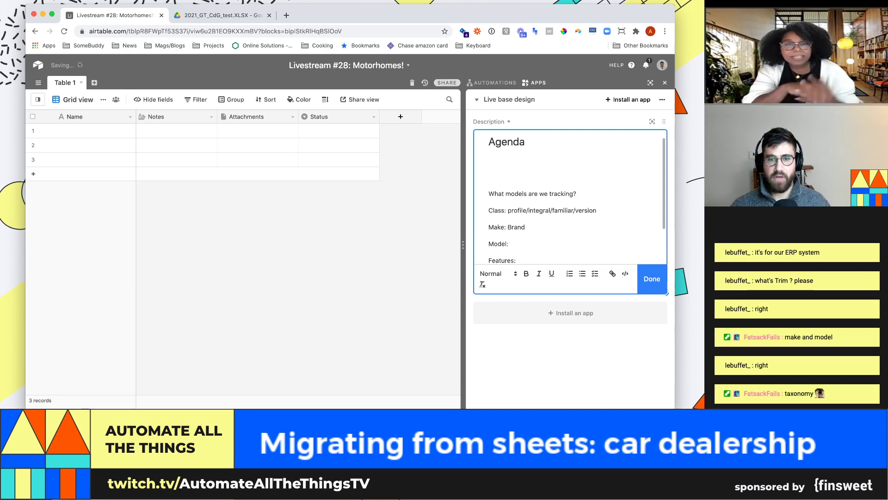
click(510, 244)
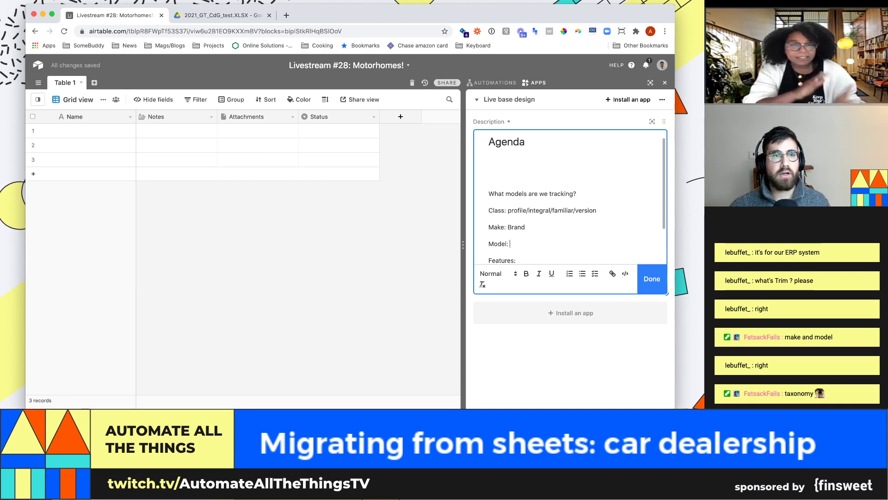
Switch to the spreadsheet and examine the brand/model columns, SAP price condition codes and feature names on the Profile sheet
key(ctrl+Tab)
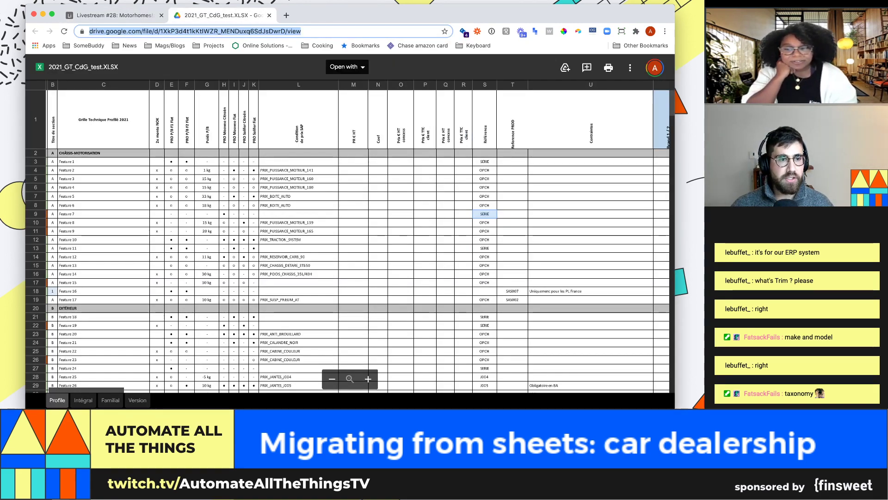
click(253, 170)
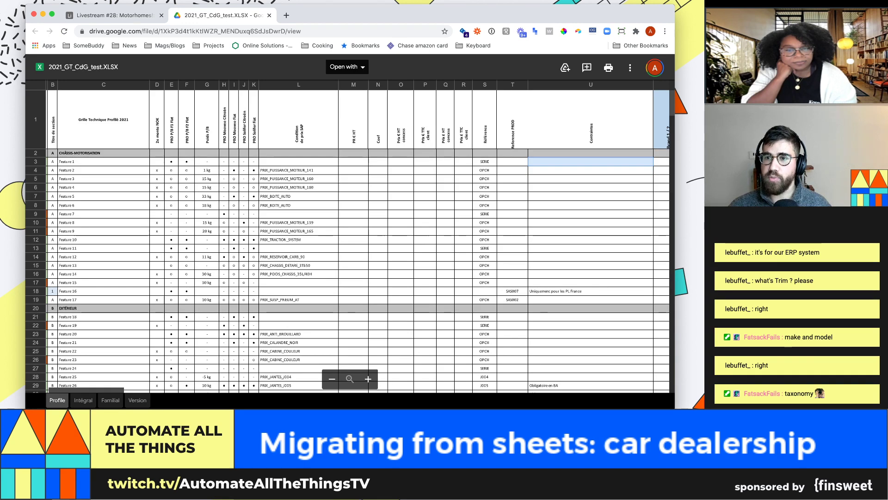
scroll(347, 236, right, 5)
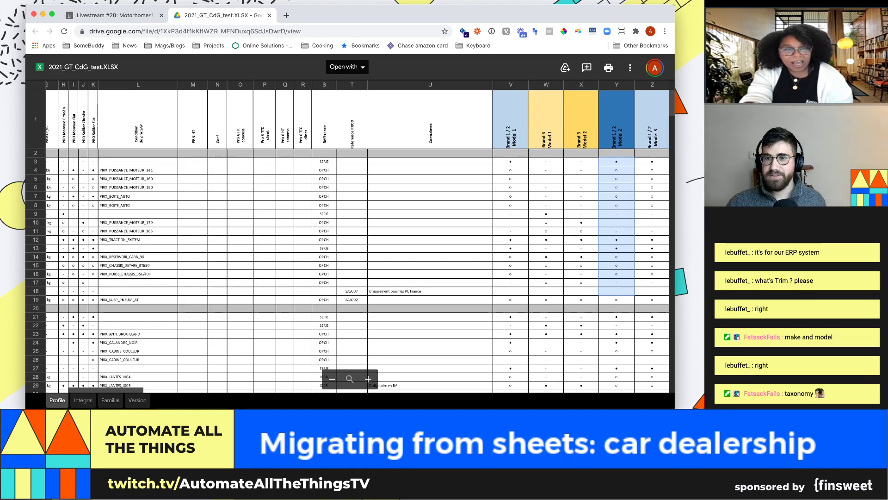
click(616, 257)
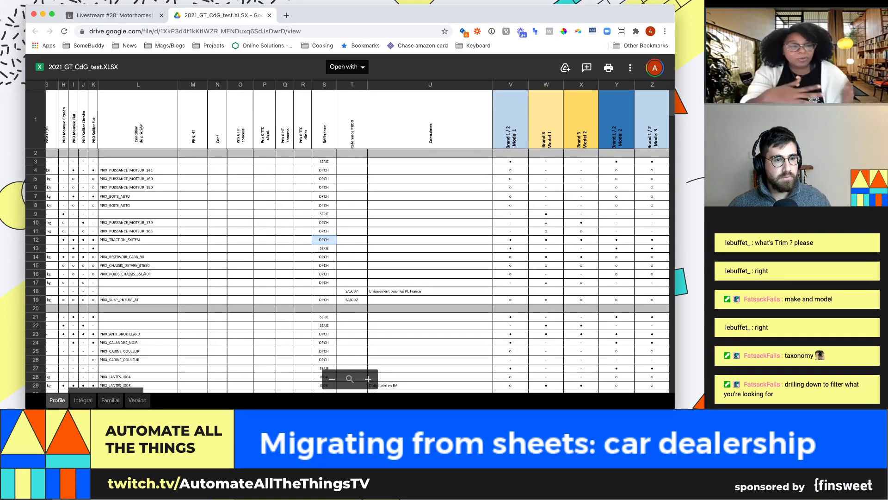
drag(138, 266, 138, 273)
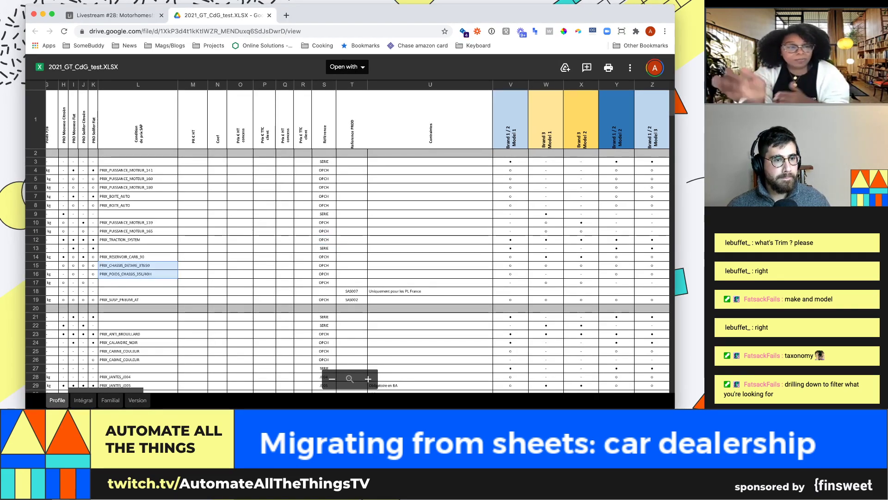
drag(138, 240, 93, 240)
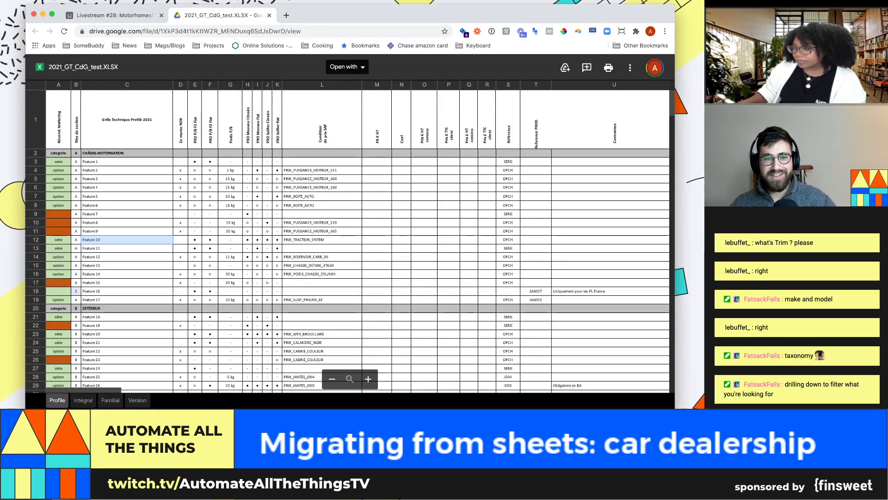
click(377, 248)
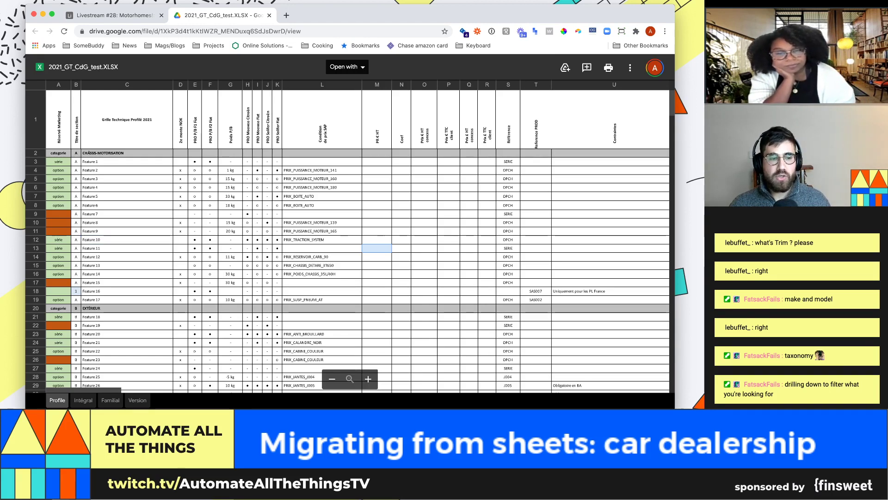
Compare the layout of the Intégral sheet with that of the Profile sheet
click(84, 400)
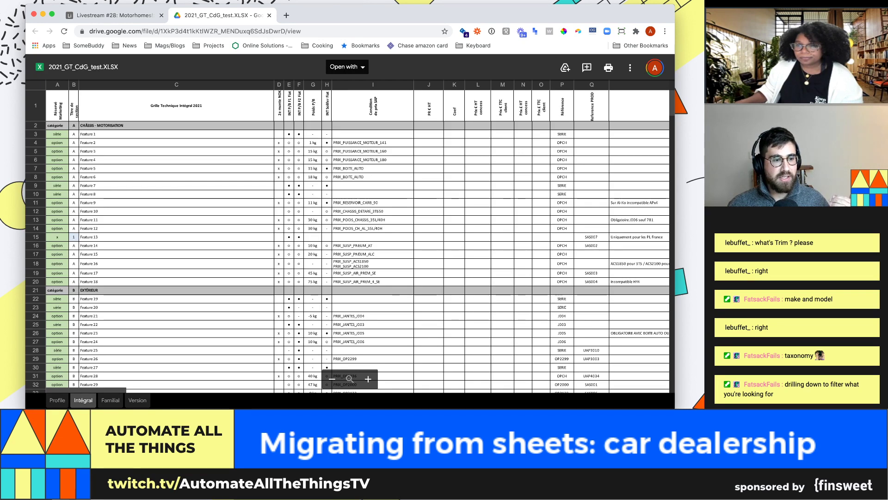
click(58, 400)
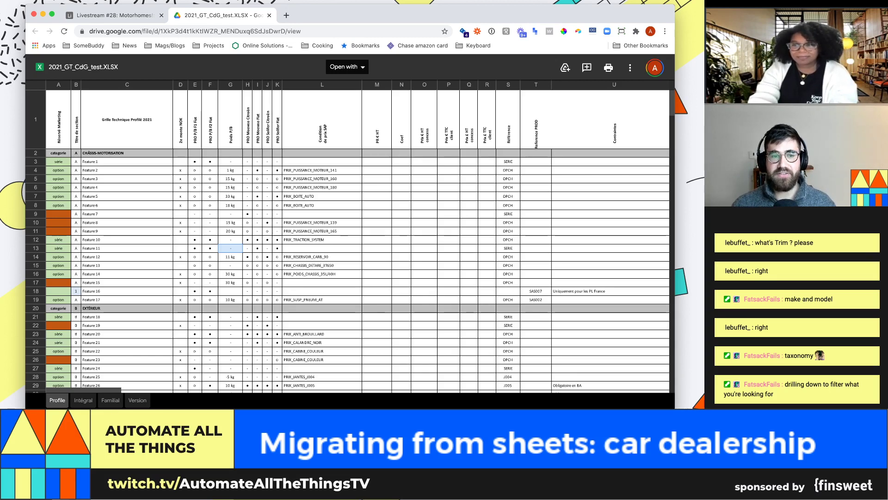
click(277, 249)
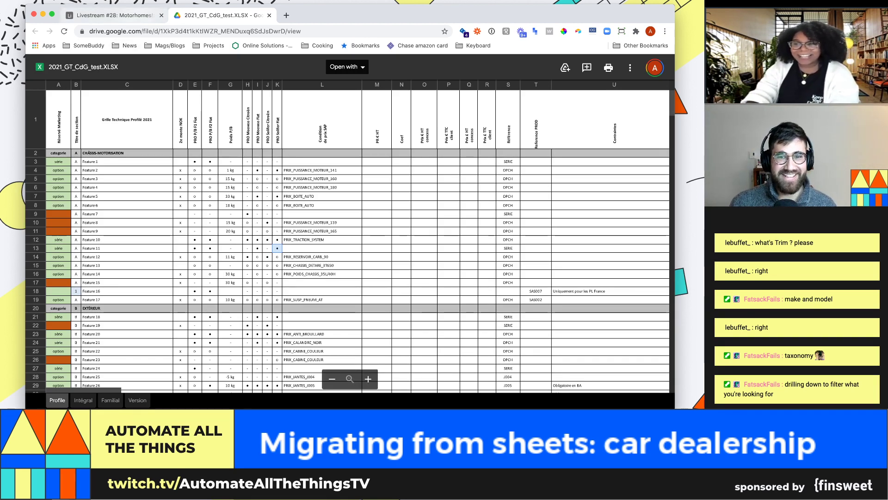
Replace the "Make: Brand" line in the Airtable description with "Brand", checking it against the brand/model column headers in the spreadsheet
key(ctrl+shift+Tab)
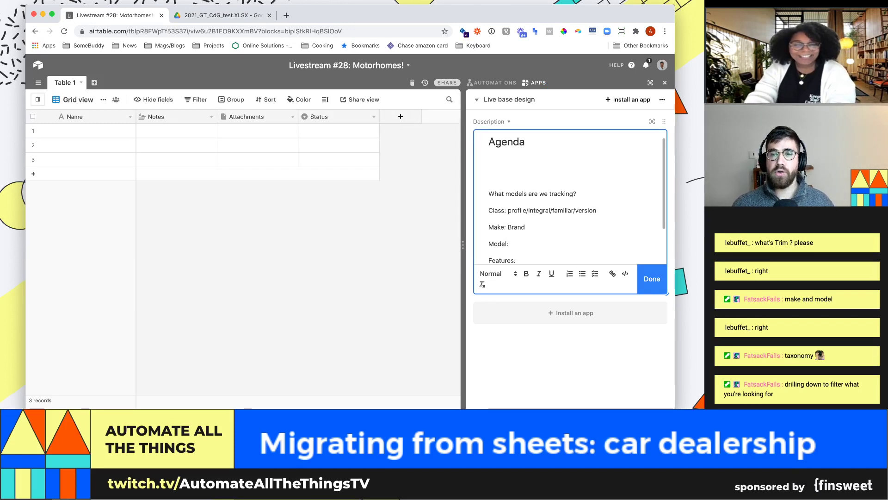
scroll(570, 197, down, 1)
scroll(515, 215, down, 1)
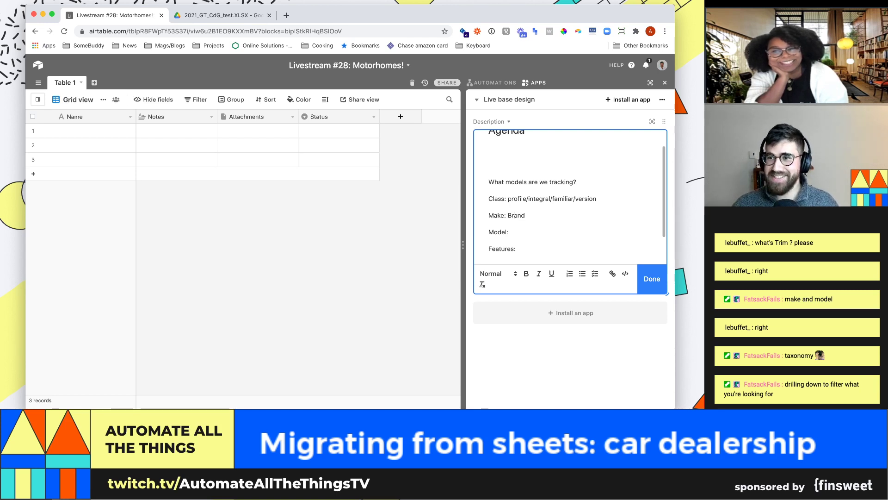
drag(514, 215, 489, 215)
click(516, 248)
click(516, 249)
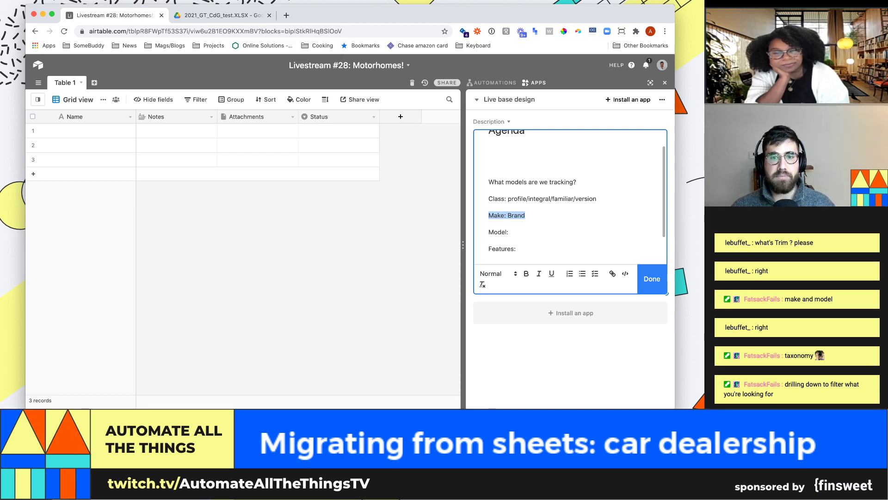
click(230, 15)
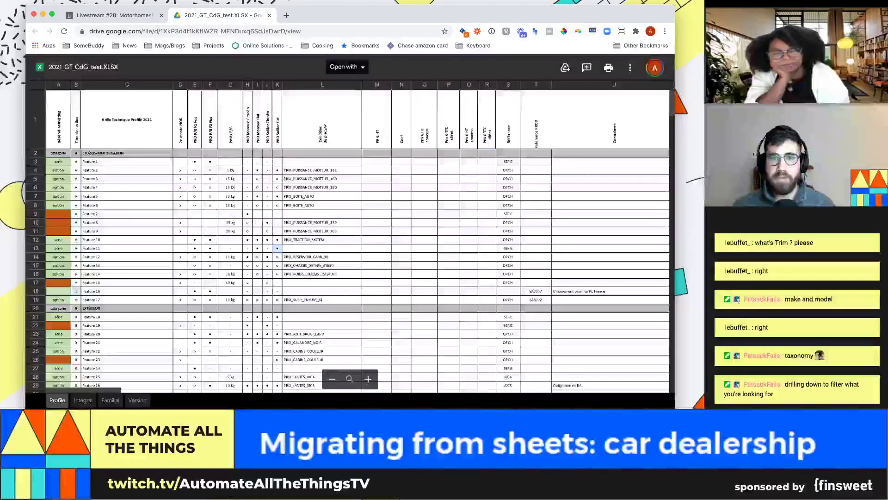
scroll(347, 231, right, 3)
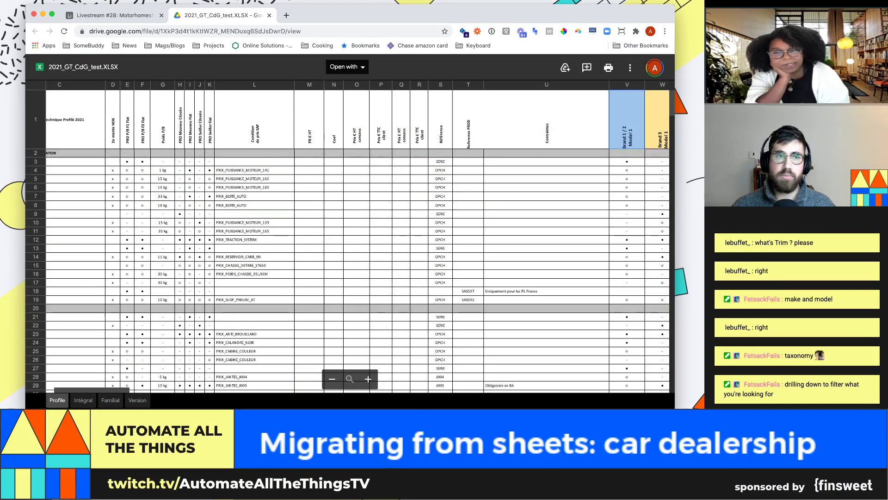
click(111, 15)
text(Brand)
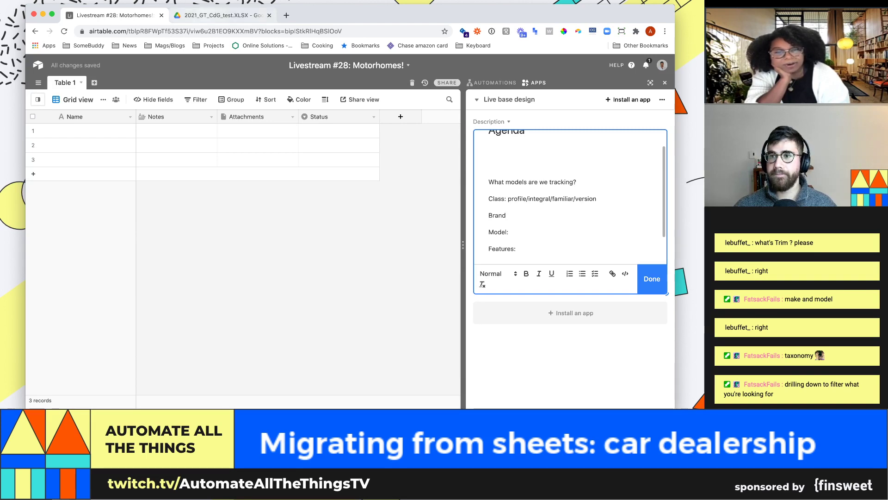
key(ctrl+Tab)
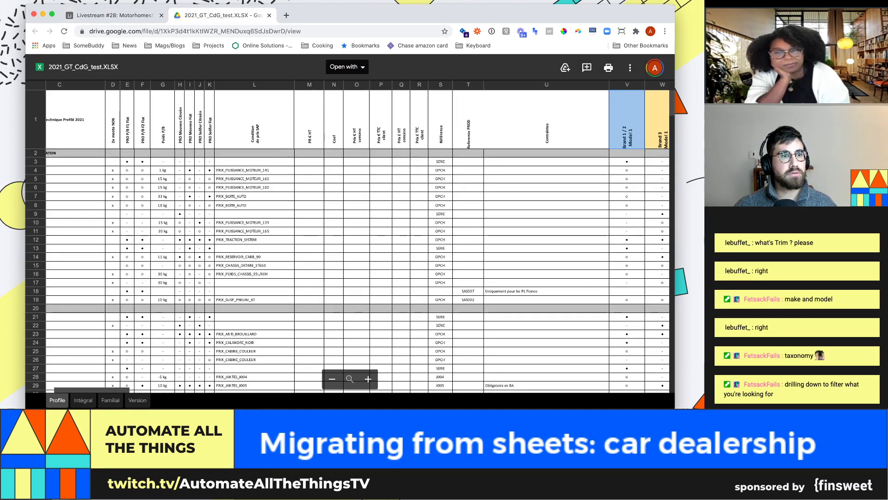
key(ctrl+shift+Tab)
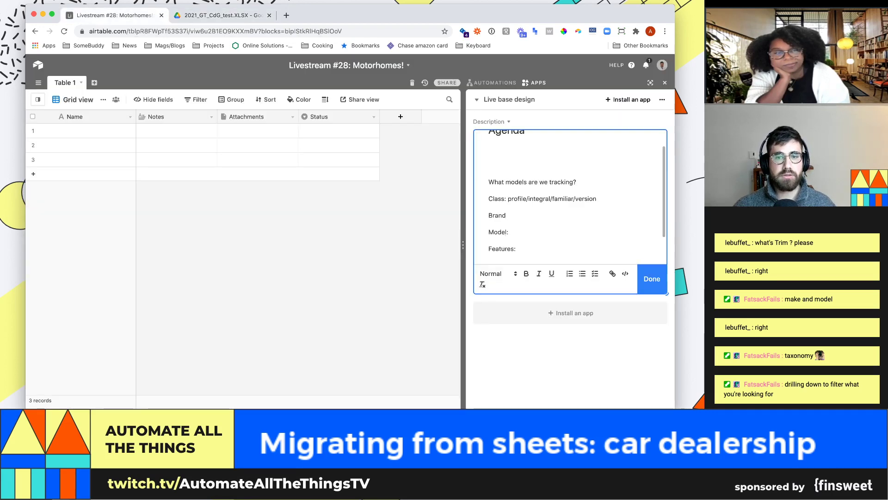
Remove the colons after "Model" and "Features" in the Airtable description
key(BackSpace)
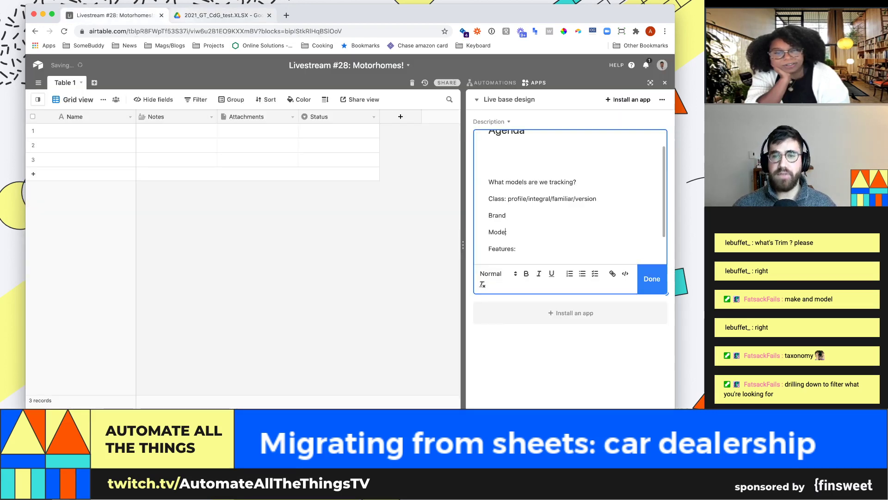
key(BackSpace)
text(l)
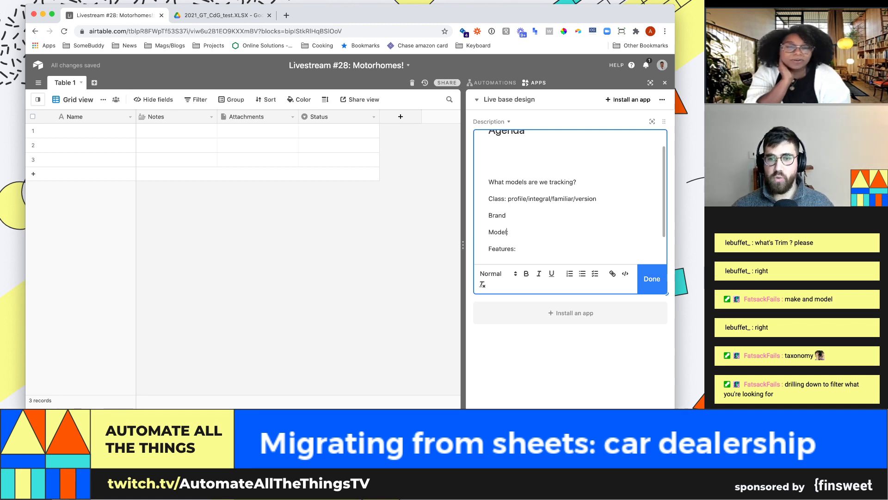
key(Down)
key(Down)
key(Down)
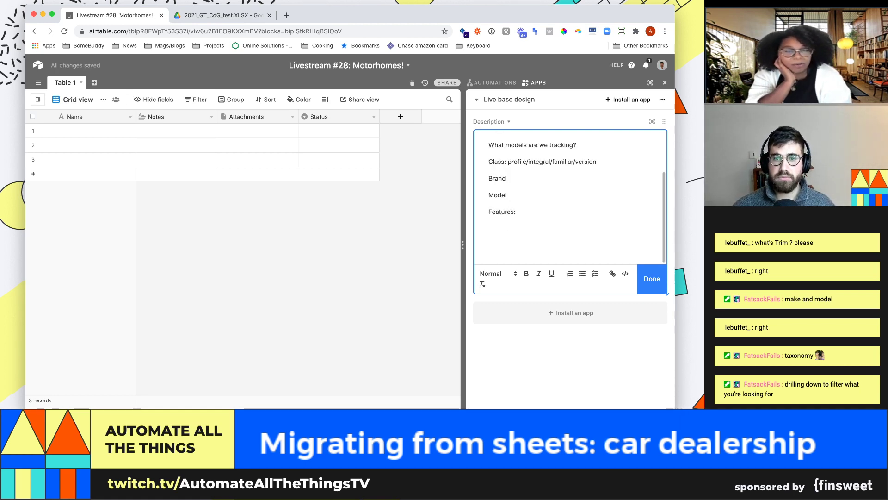
key(BackSpace)
scroll(570, 204, up, 1)
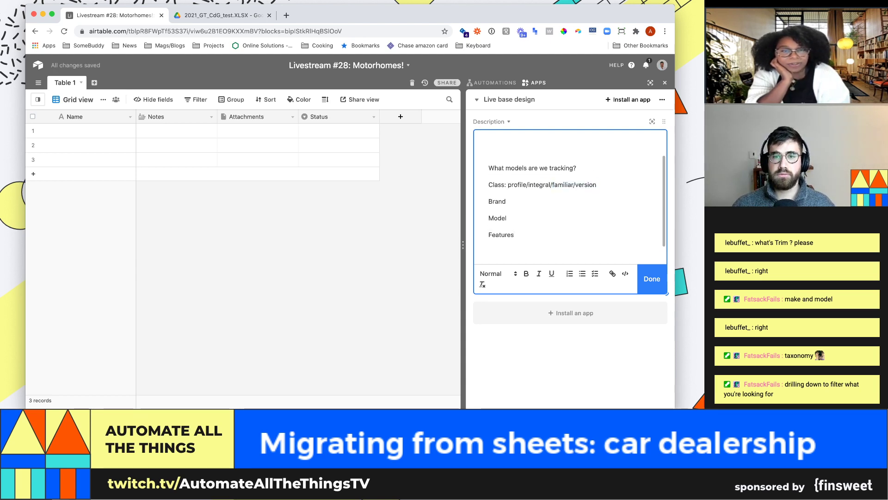
Delete the list of class names after "Class:" and add colons after "Brand" and "Model" in the description
key(super+shift+Left)
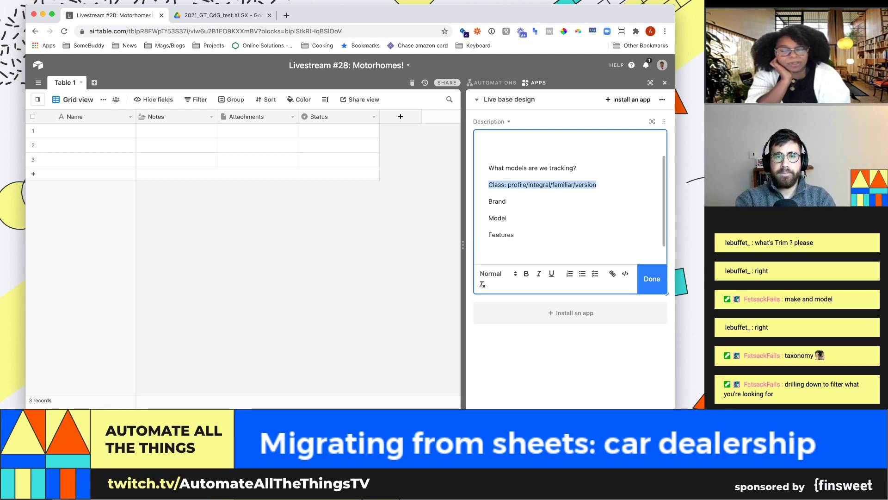
key(Right)
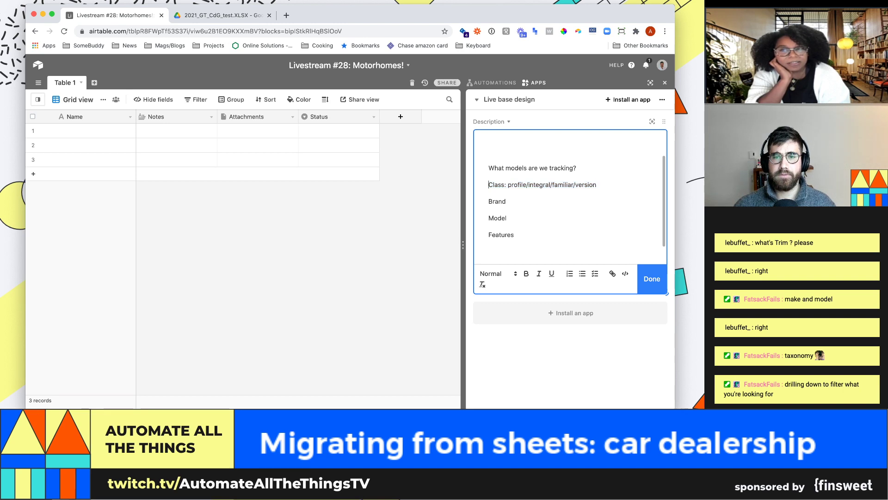
key(Right)
key(Right)
key(Right)
key(Right)
key(Right)
key(Right)
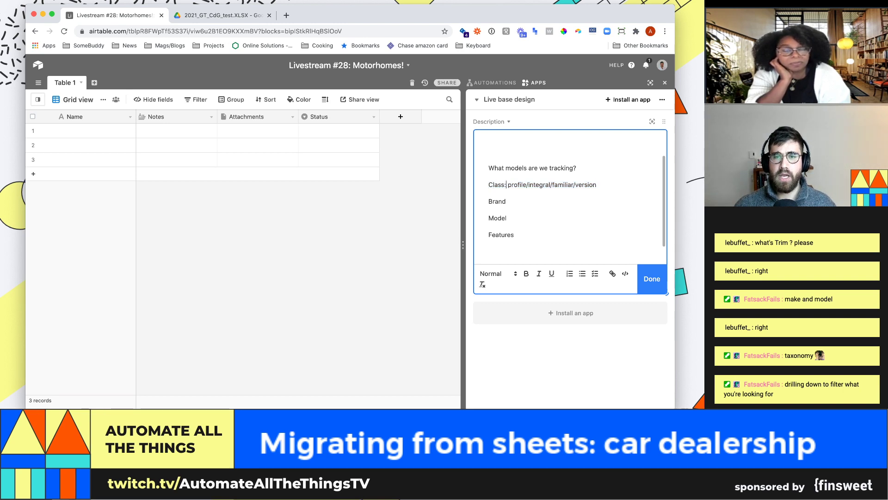
key(alt+shift+Right)
key(alt+shift+Right)
key(alt+shift+Right)
key(alt+shift+Right)
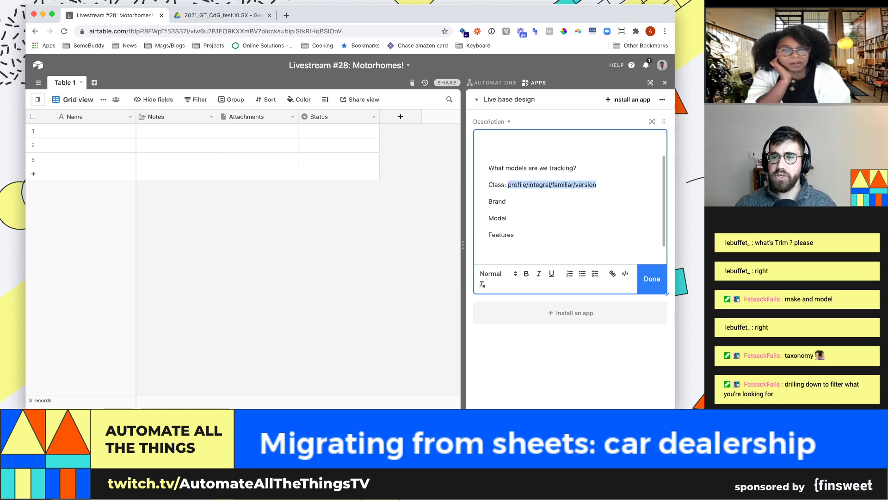
key(BackSpace)
click(508, 218)
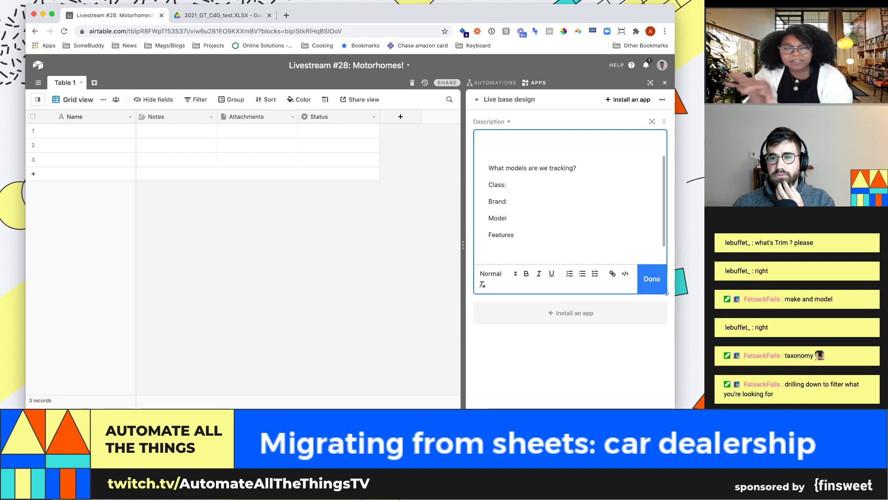
text(:)
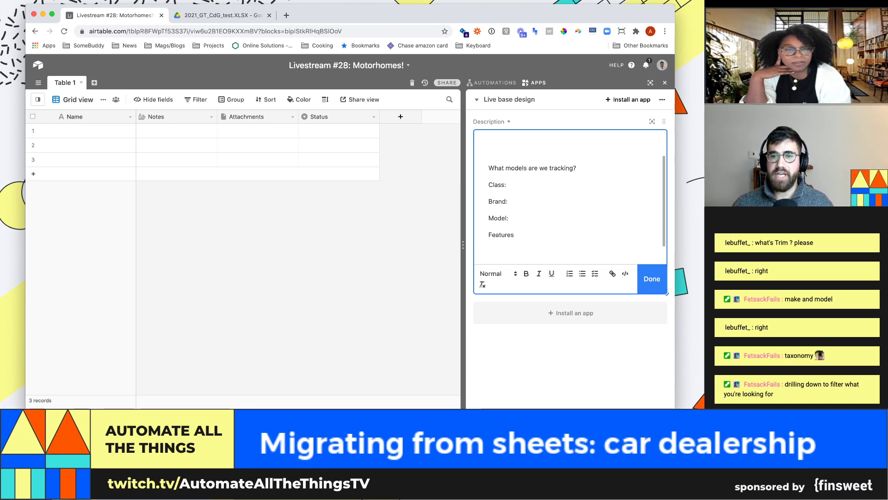
Make the "Model:" and "Features" lines of the description bold
key(shift+Left)
key(shift+Left)
key(shift+Left)
key(shift+Left)
key(shift+Left)
key(shift+Left)
key(ctrl+b)
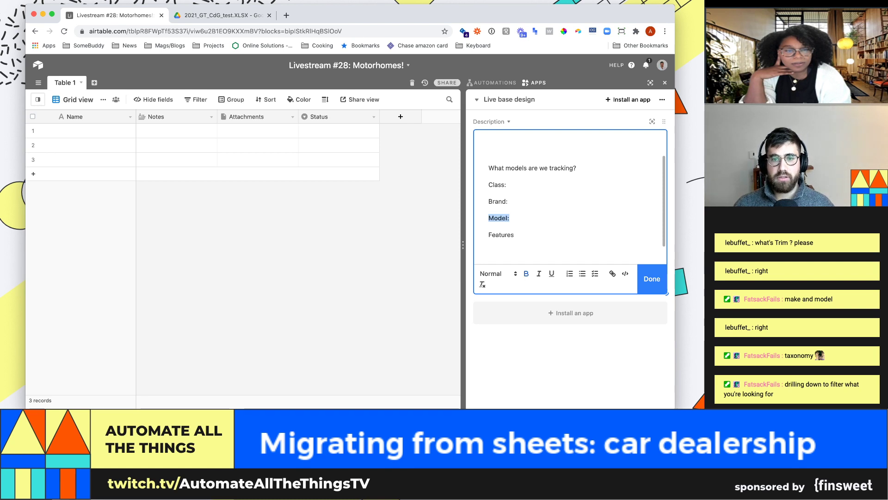
key(Down)
key(shift+super+Left)
key(super+b)
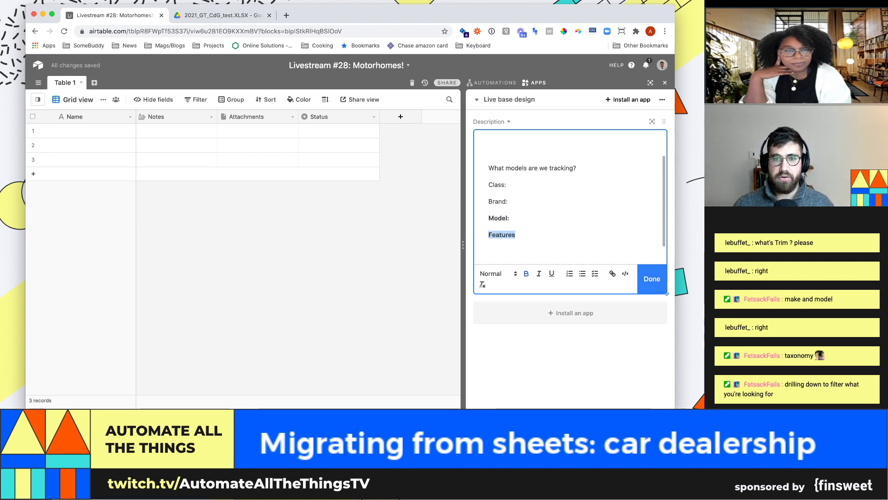
key(Left)
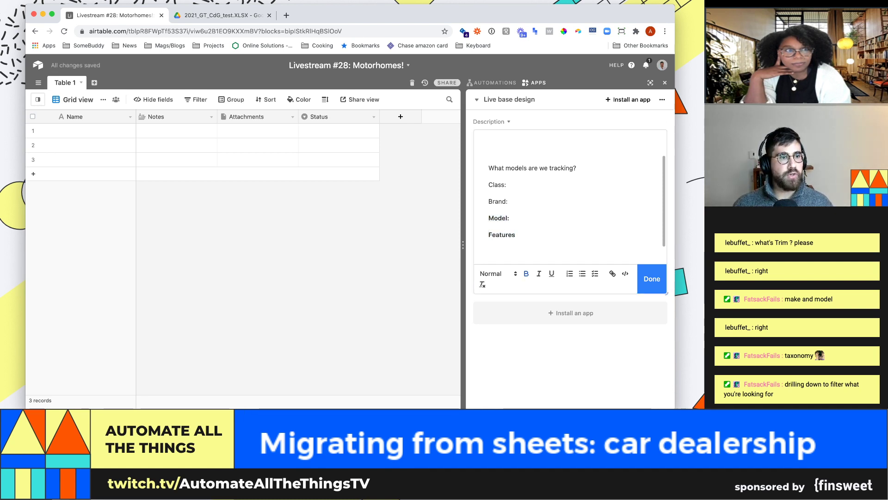
Rename the table "Table 1" as "Models"
double_click(65, 82)
text(Models)
key(Return)
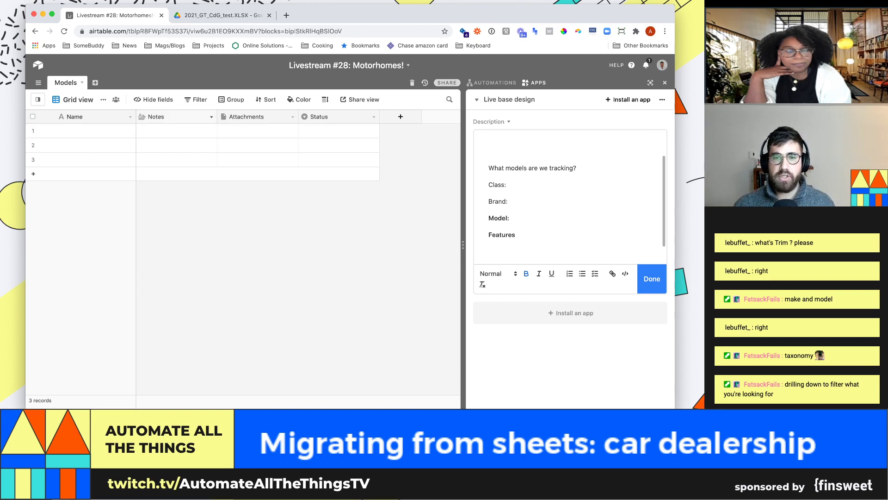
drag(511, 202, 488, 202)
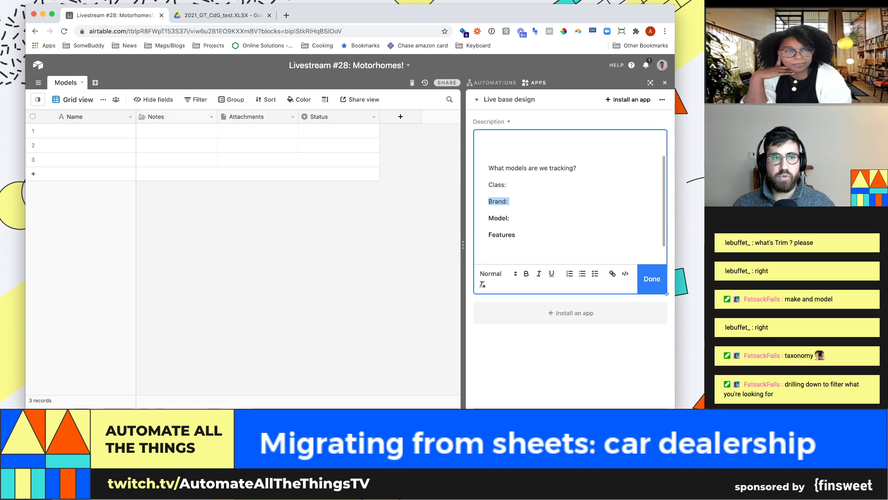
Delete the Notes, Attachments and Status fields from the Models table, leaving only the Name field
click(211, 117)
click(175, 315)
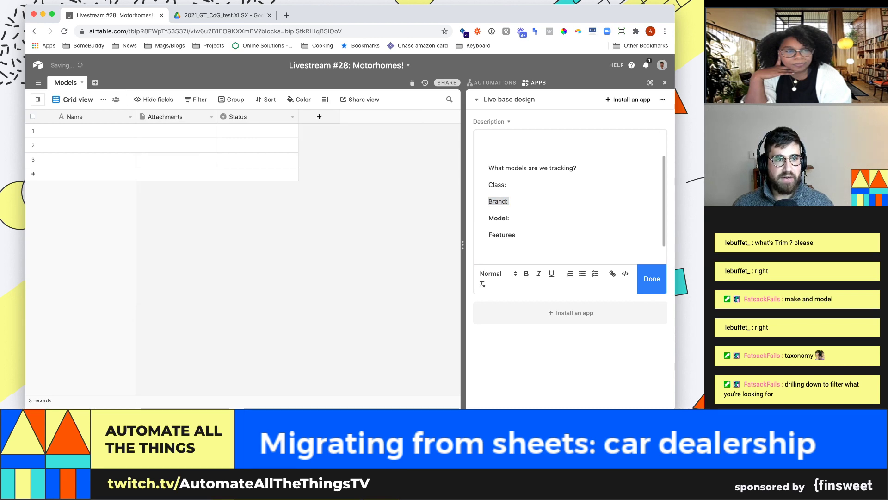
click(211, 116)
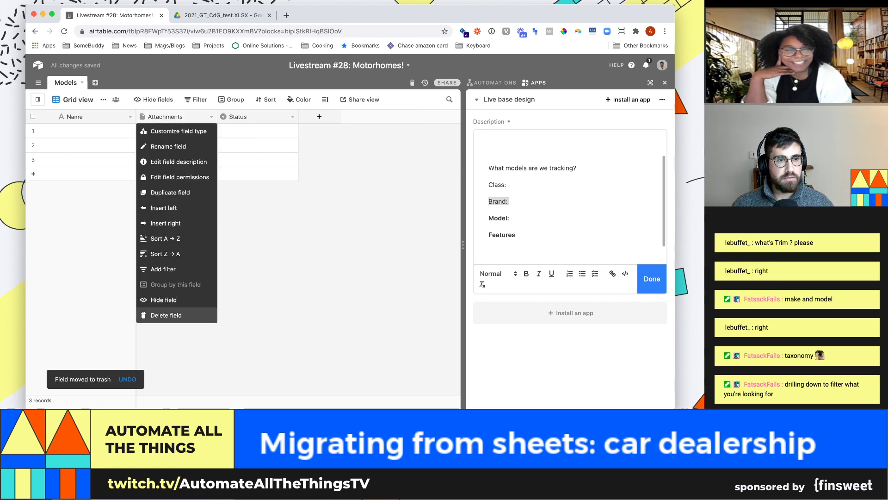
click(176, 315)
click(211, 117)
click(176, 315)
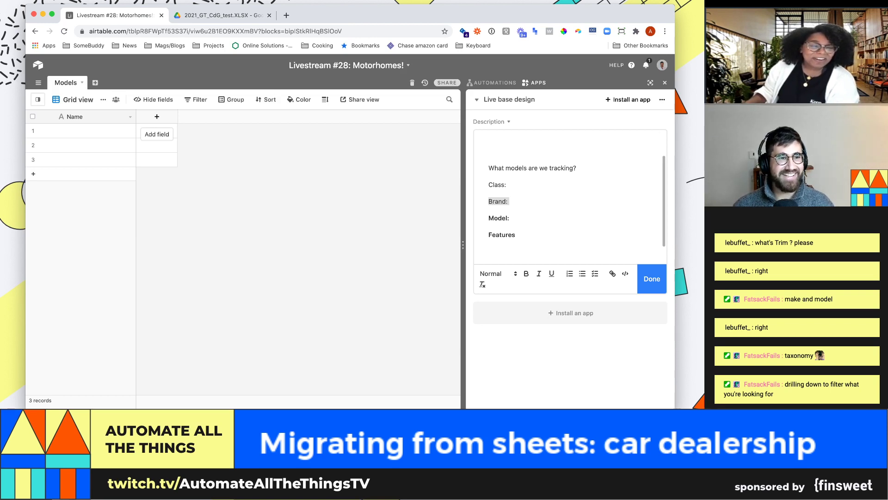
Start a new field named "Class" in the Models table and set its type to Single select
click(157, 116)
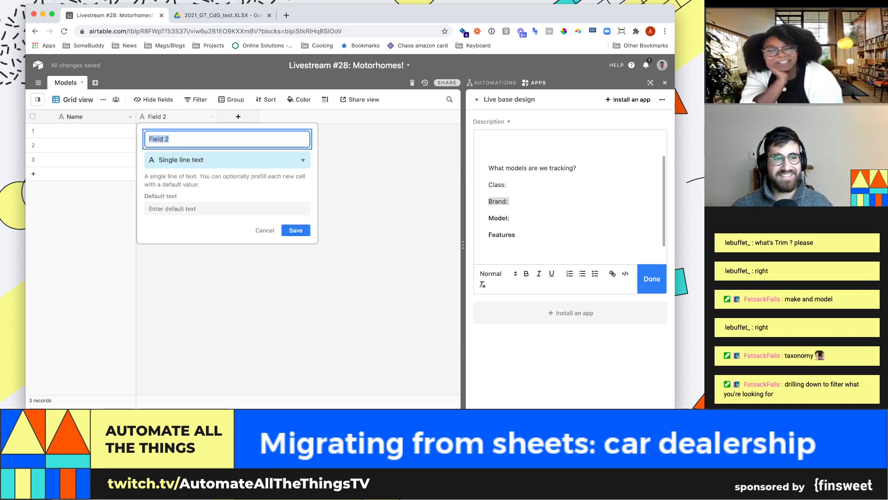
text(Class)
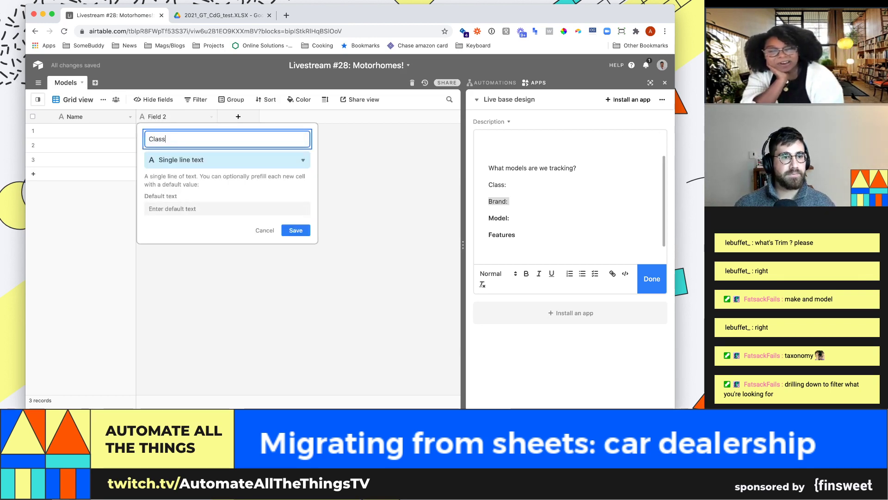
key(Tab)
key(Return)
text(sing)
key(Down)
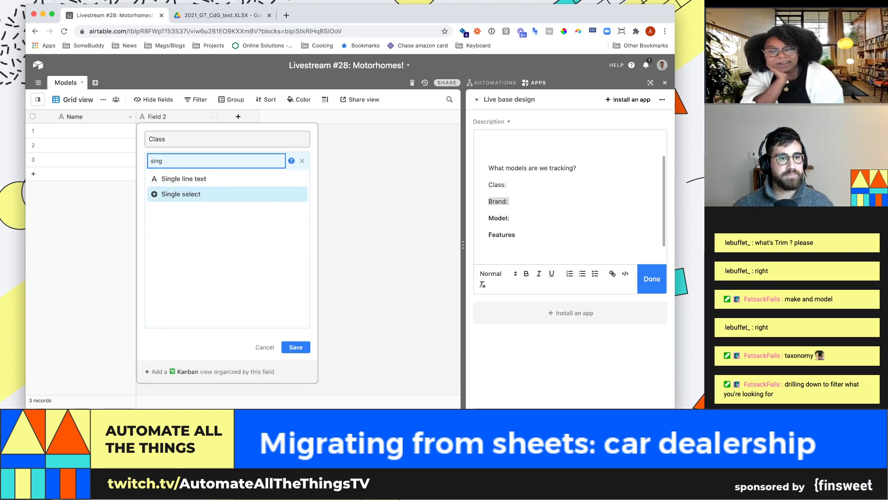
key(Return)
Check the sheet names in the spreadsheet and add "Profile" as the first option of the Class field
click(217, 15)
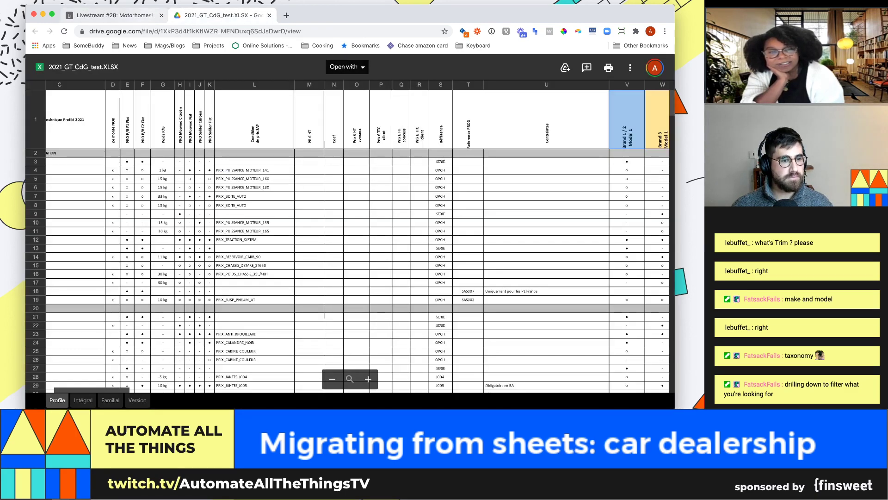
key(ctrl+shift+Tab)
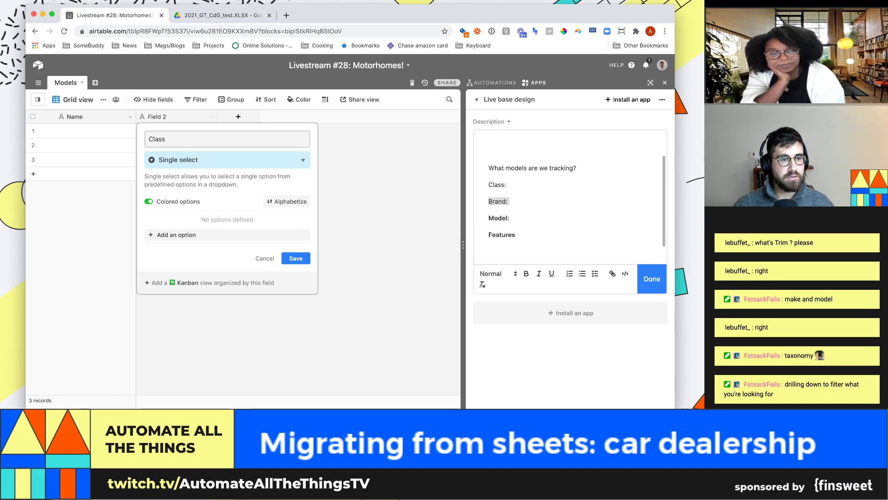
click(176, 234)
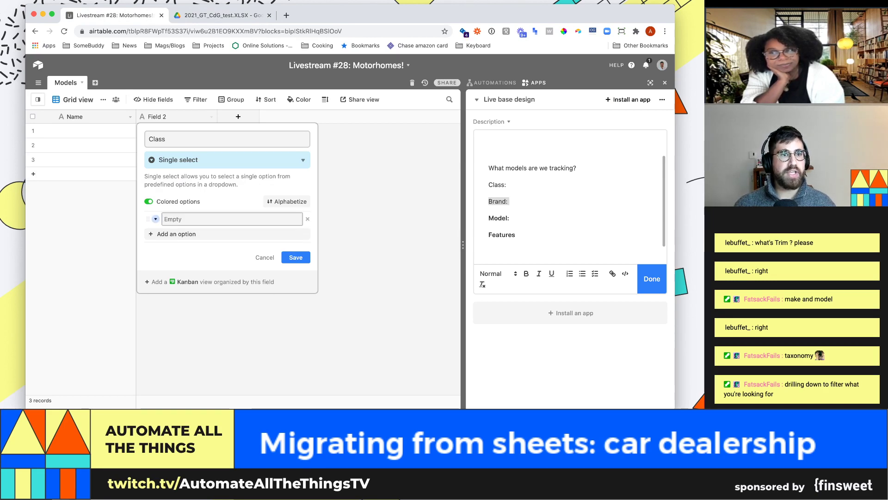
key(ctrl+Tab)
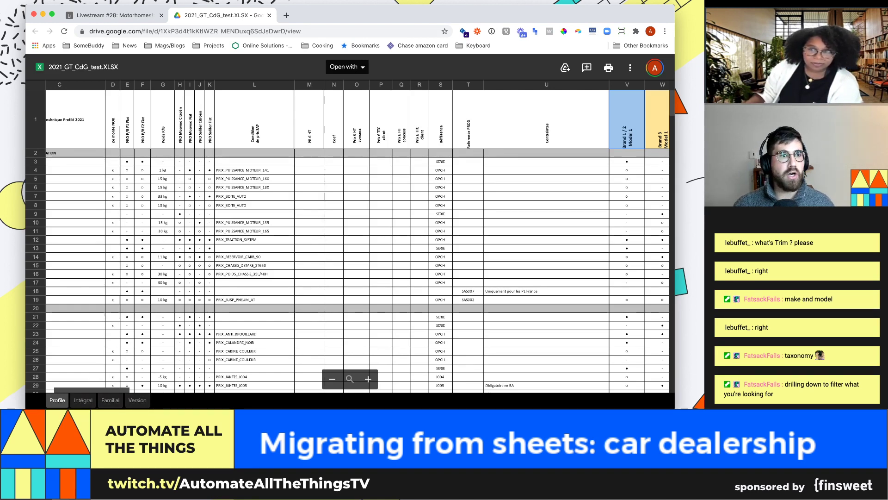
click(111, 15)
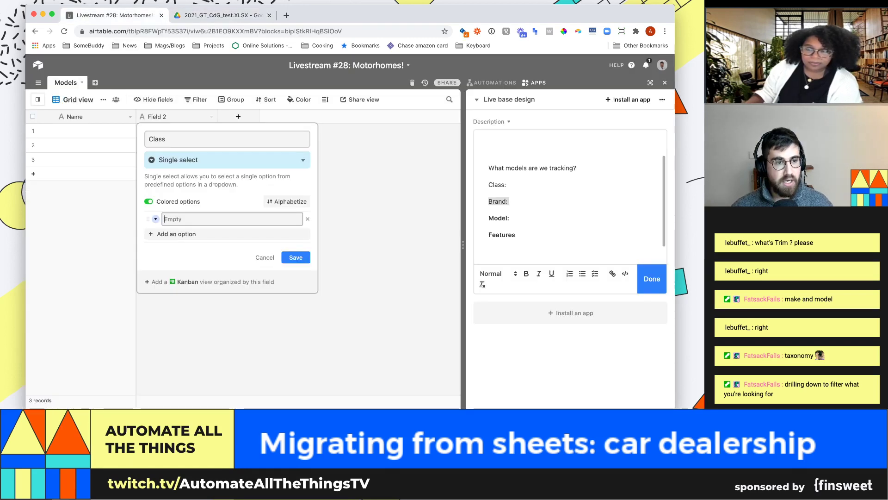
click(232, 219)
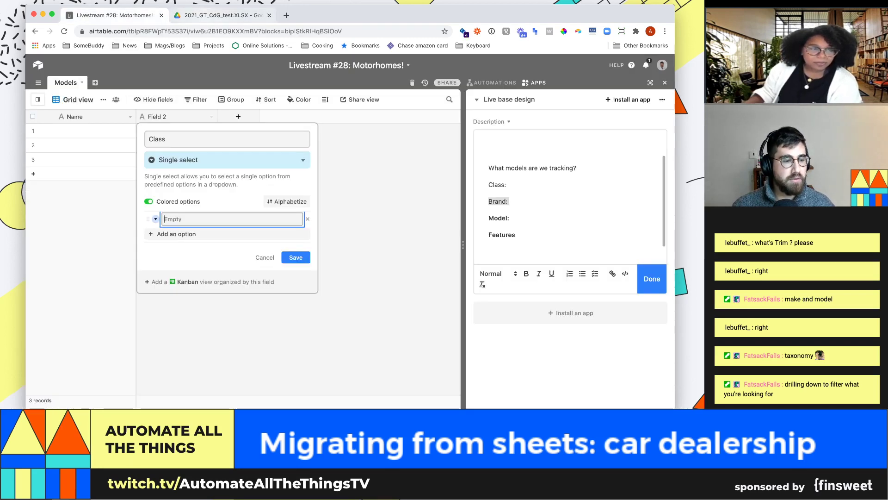
click(217, 16)
key(super+1)
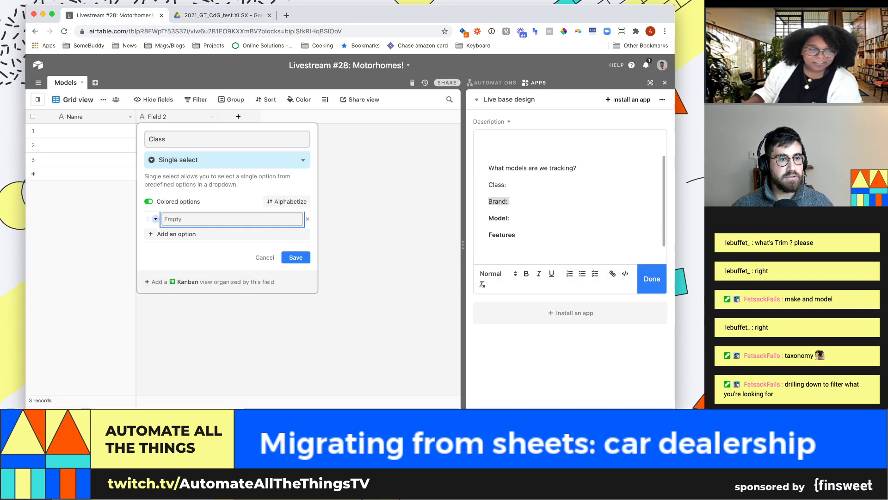
text(Profile)
key(Return)
key(Return)
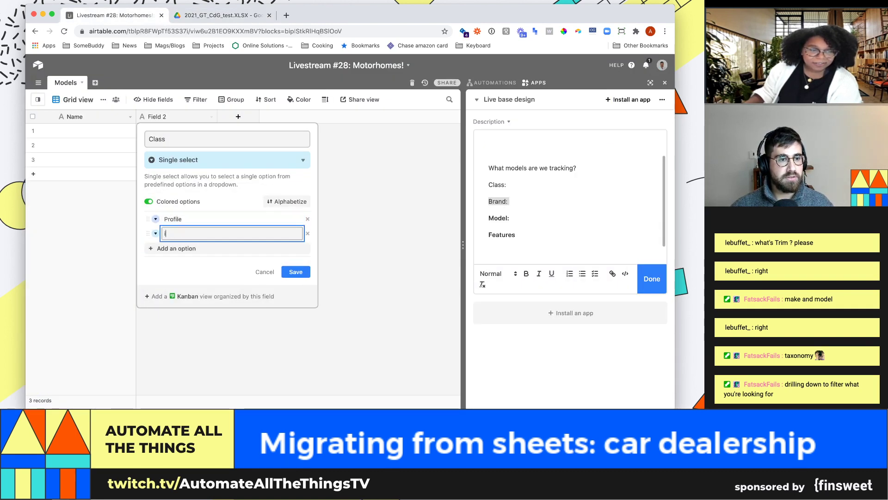
Enter "Integral" as the second Class option and check the spreadsheet for the next sheet name
text(integr)
key(BackSpace)
key(BackSpace)
key(BackSpace)
key(BackSpace)
key(BackSpace)
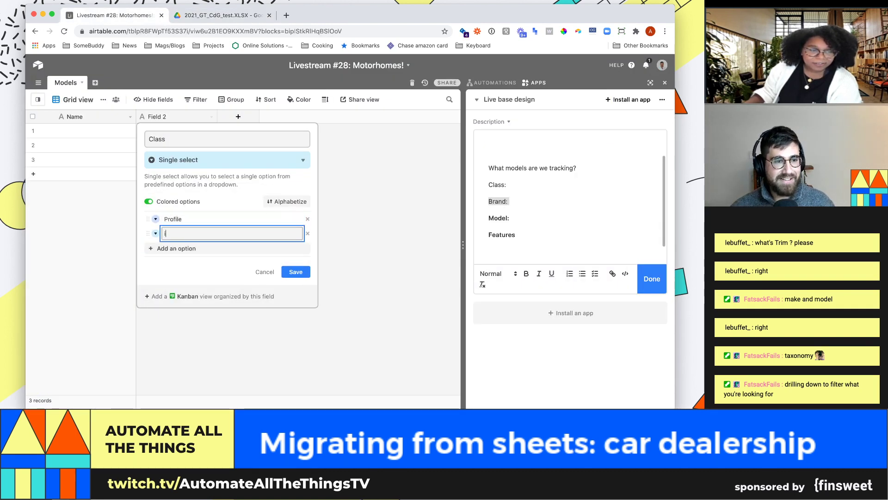
text(Integral)
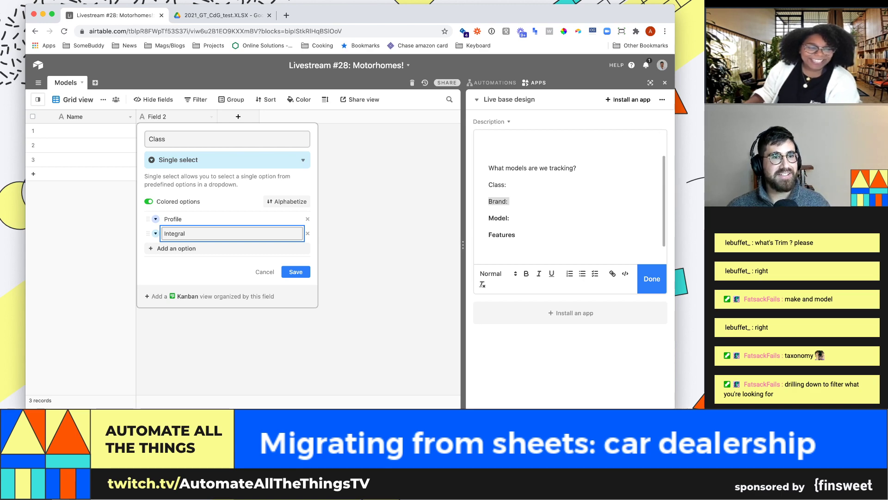
key(ctrl+Tab)
key(ctrl+shift+Tab)
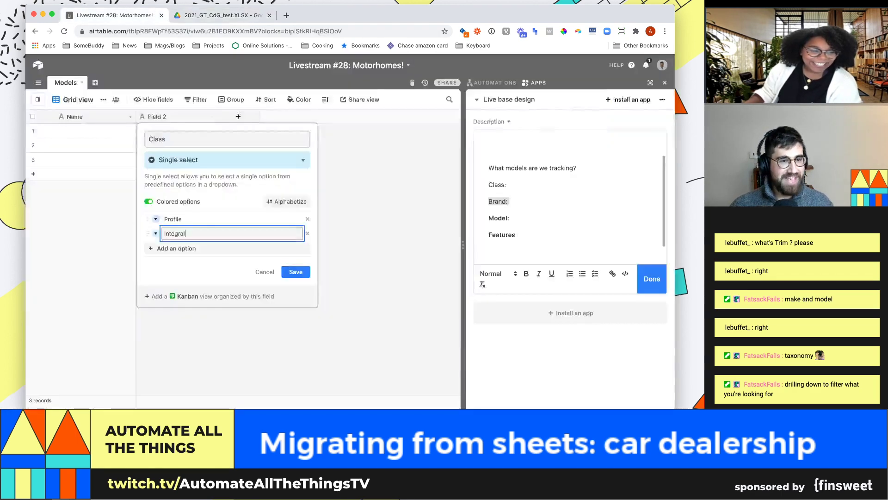
Add "Familial" as the third Class option, followed by a blank option
key(Return)
text(Familai)
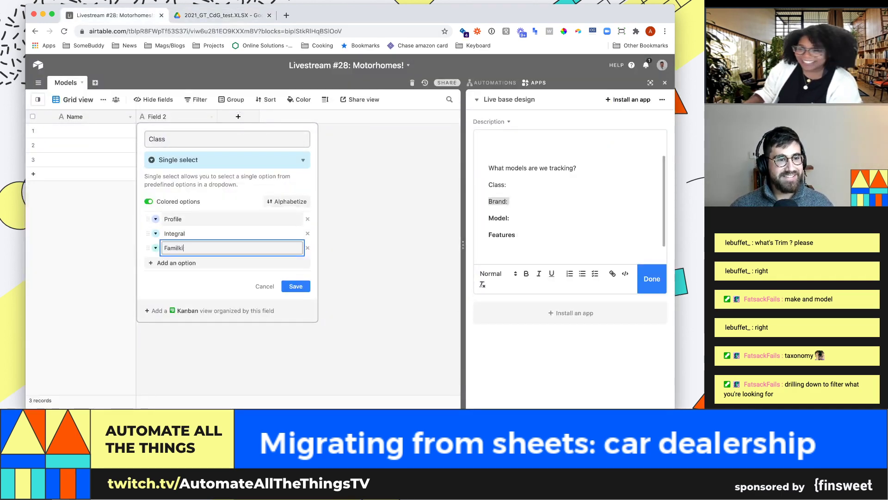
key(BackSpace)
text(ial)
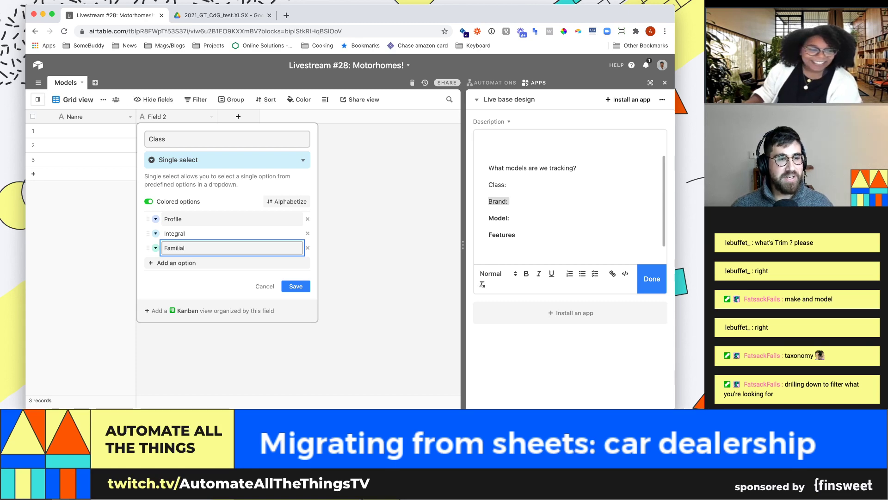
key(Return)
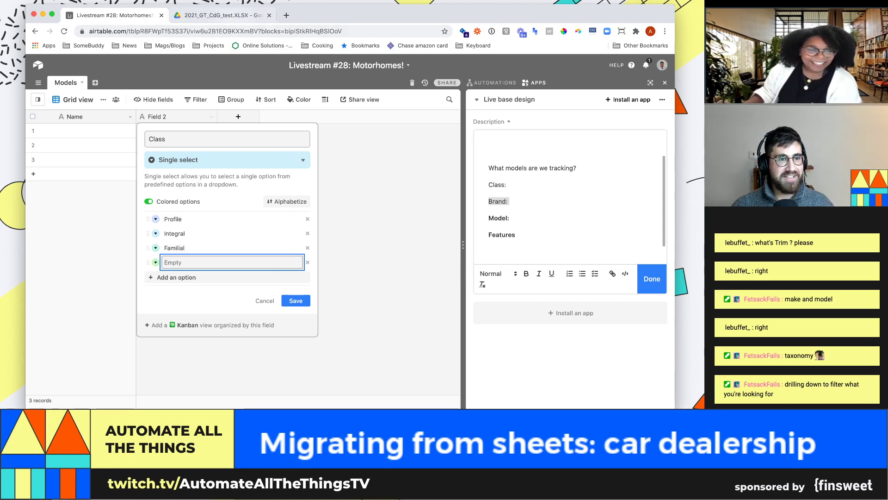
Add "Version" from the spreadsheet's sheet names as the fourth Class option, remove the blank option, and save the field
key(ctrl+Tab)
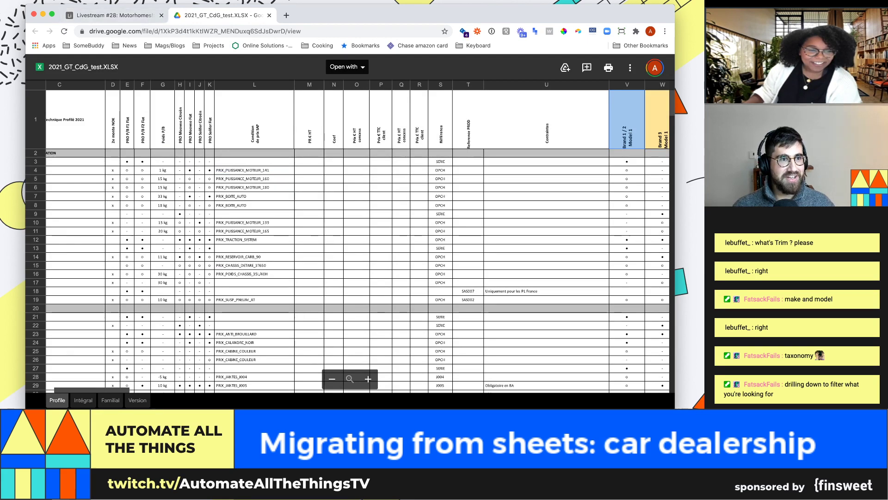
key(ctrl+shift+Tab)
text(Versio)
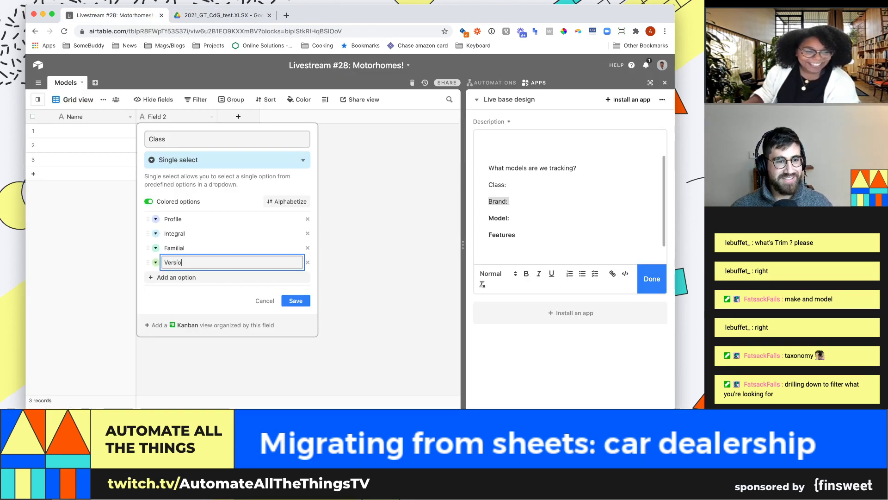
text(n)
key(Return)
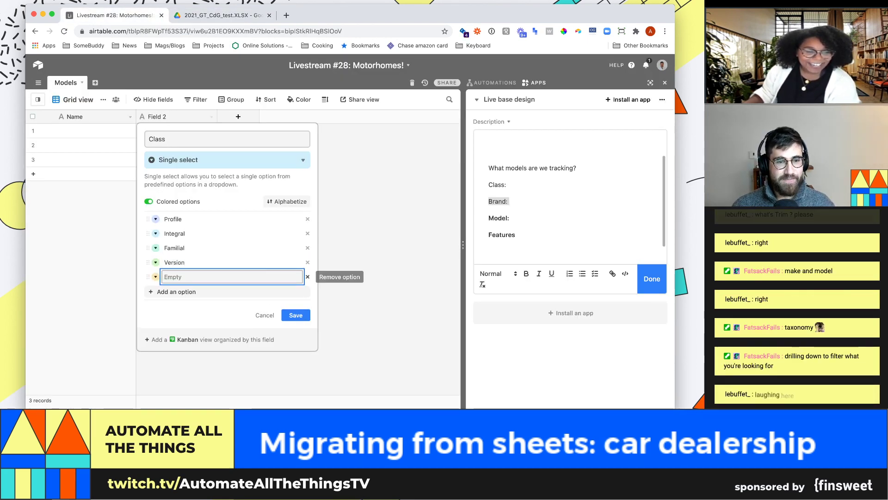
click(308, 276)
click(296, 301)
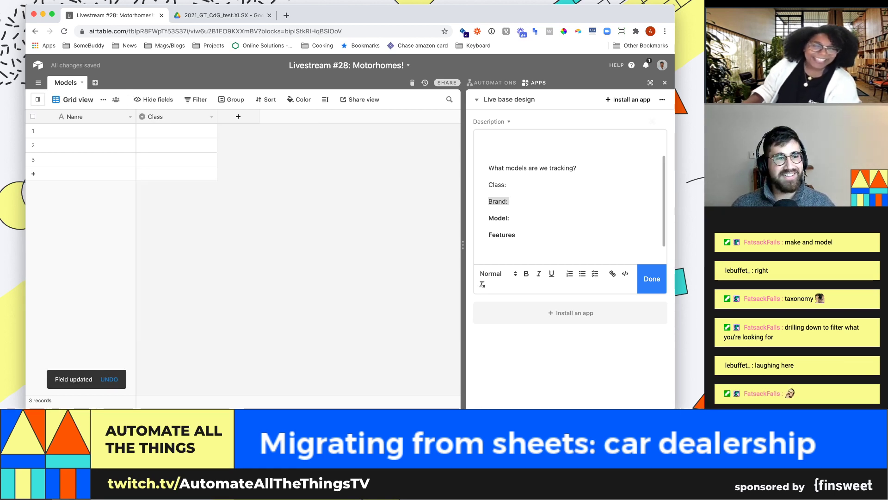
Check the options offered in the first record's Class cell without choosing one
click(176, 131)
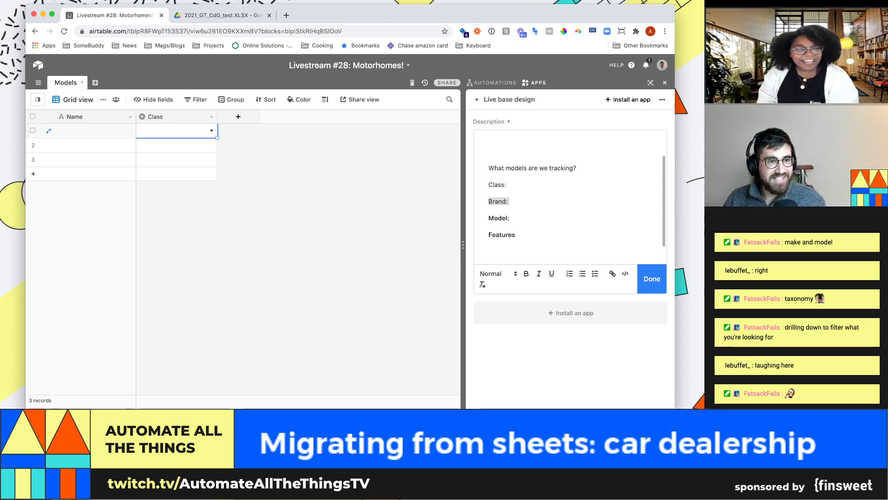
key(Return)
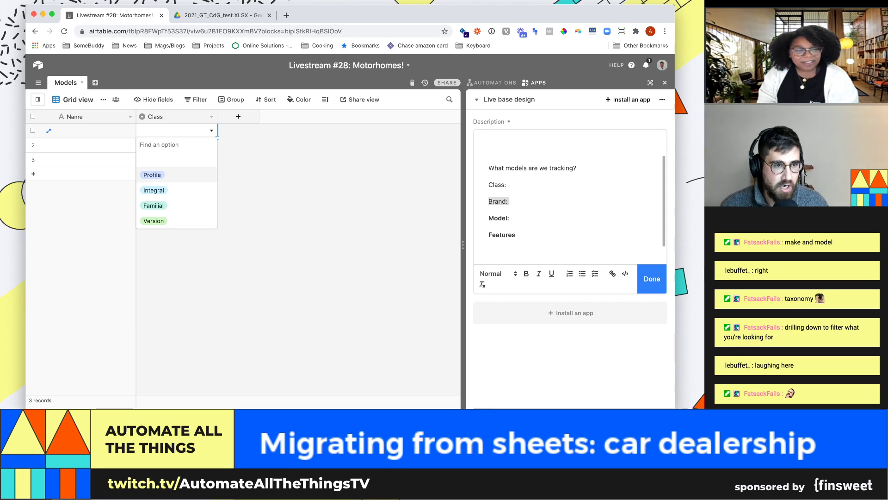
key(Escape)
key(Escape)
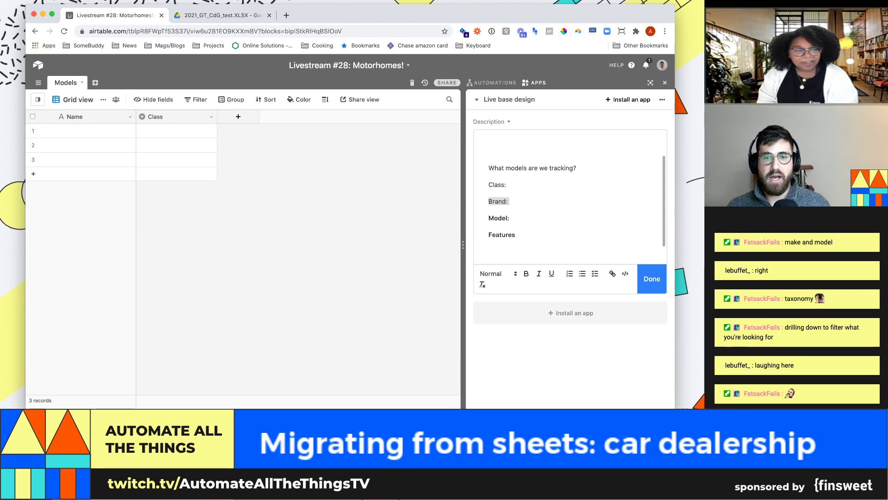
Start a new field named "Brand" in the Models table and set its type to Single select
double_click(497, 201)
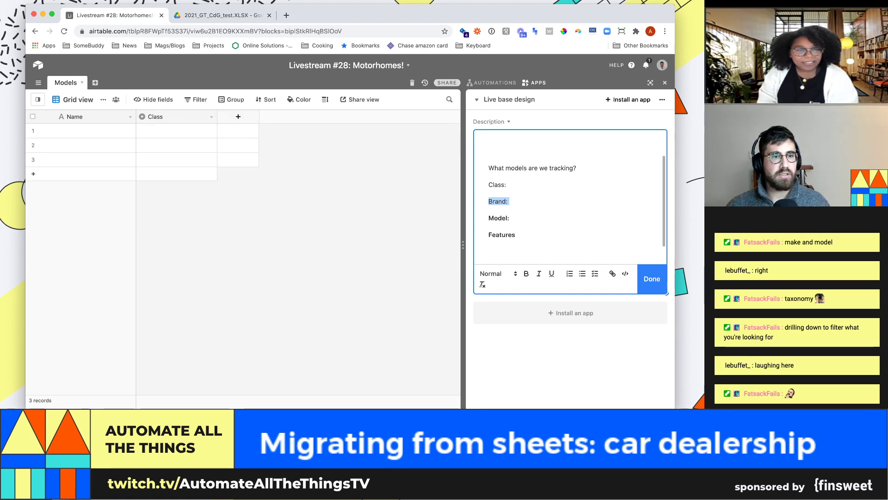
click(239, 117)
text(Brand)
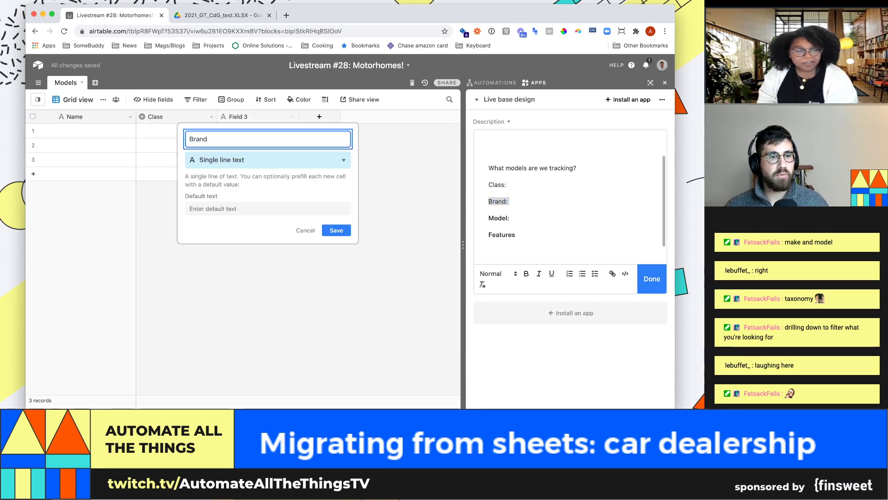
click(268, 160)
key(ctrl+Tab)
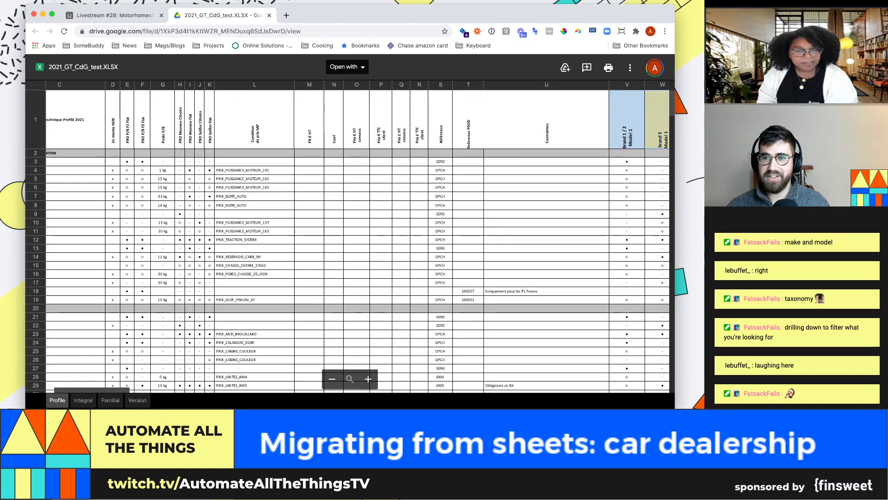
key(ctrl+shift+Tab)
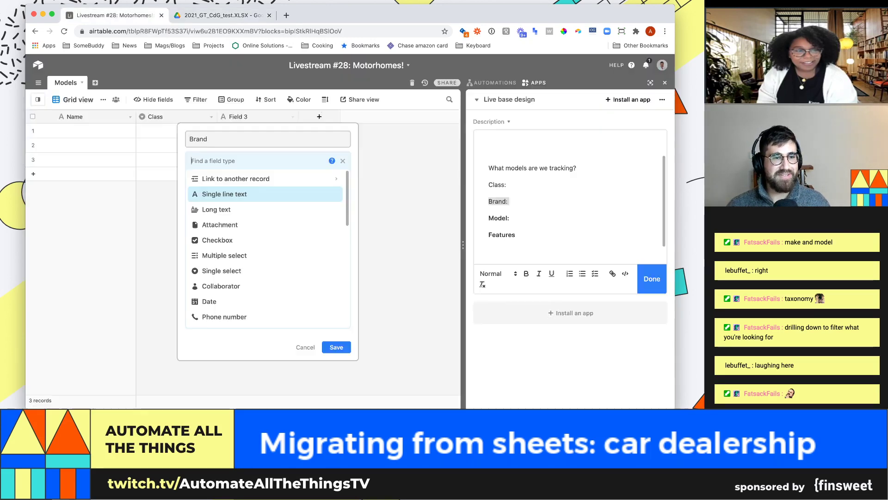
text(sing)
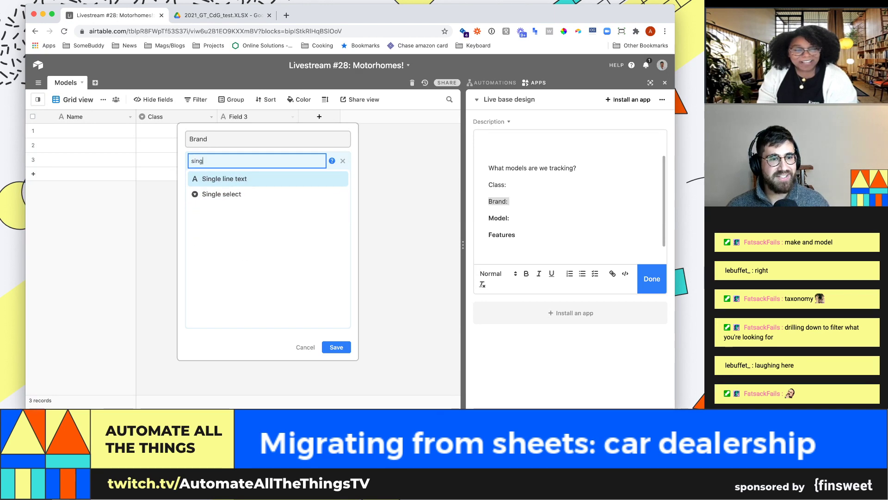
key(Down)
key(Return)
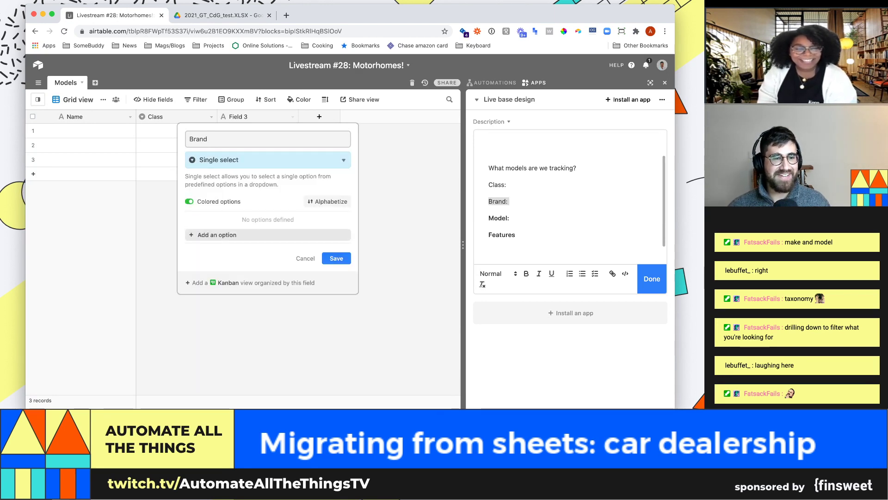
Add the options "Brand 1", "Brand 2" and "Brand 3" to the Brand field and save it
text(Brand 1)
key(Return)
text(Brand 2)
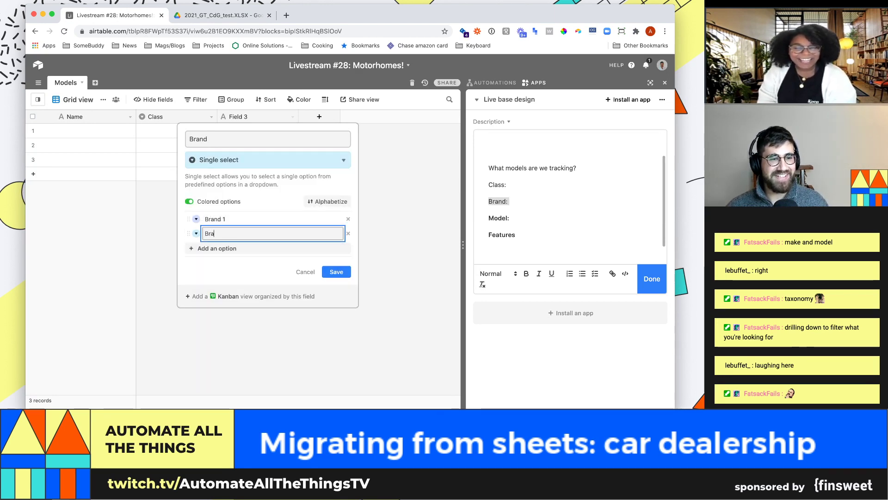
key(Return)
text(Brand 3)
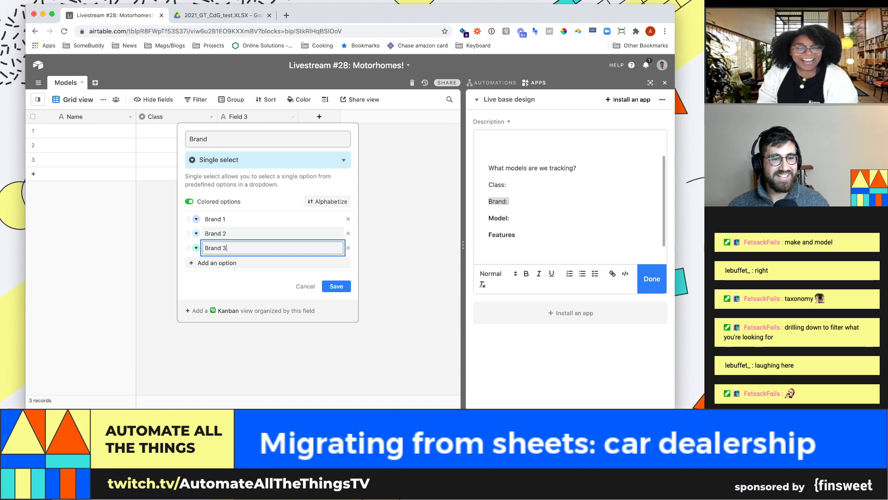
key(Return)
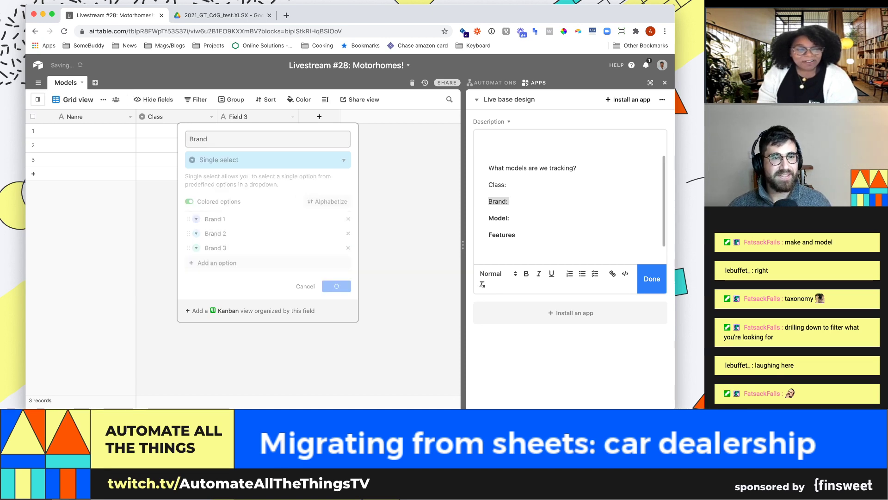
click(319, 116)
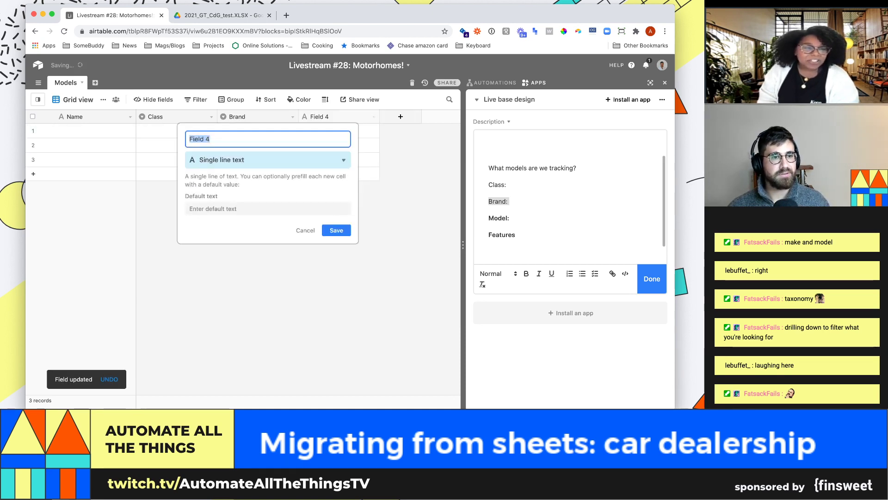
text(Model)
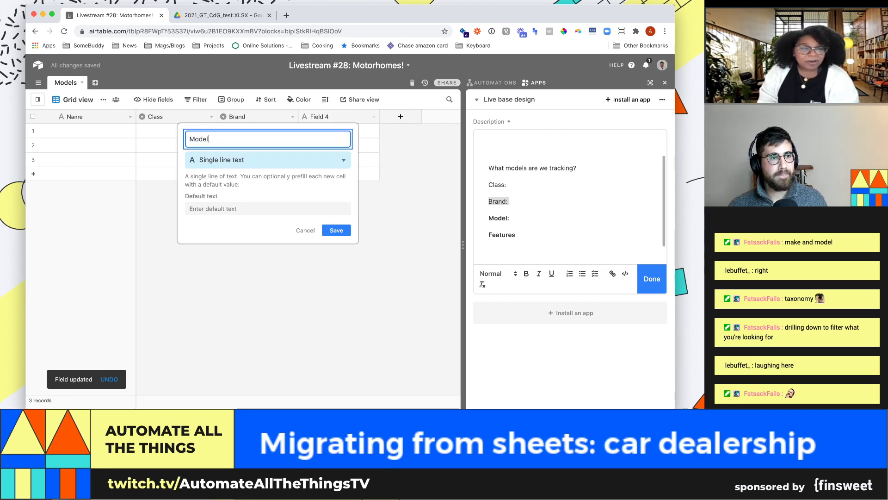
key(Return)
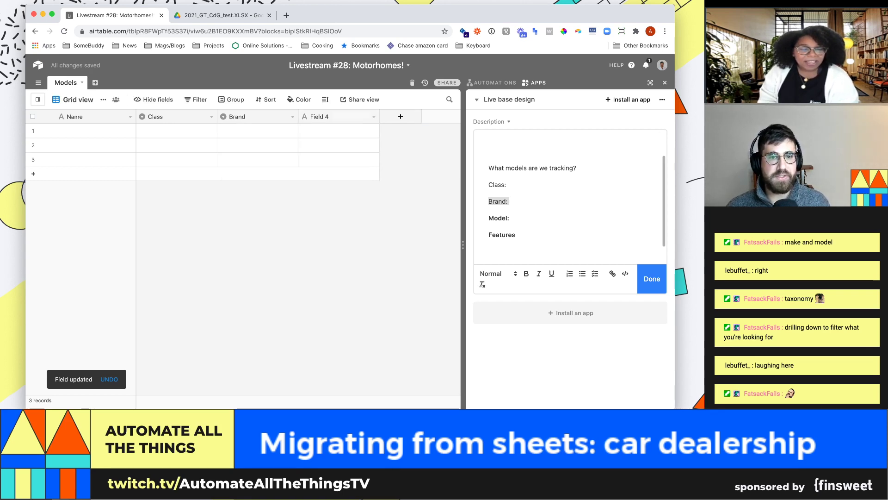
click(374, 116)
click(327, 315)
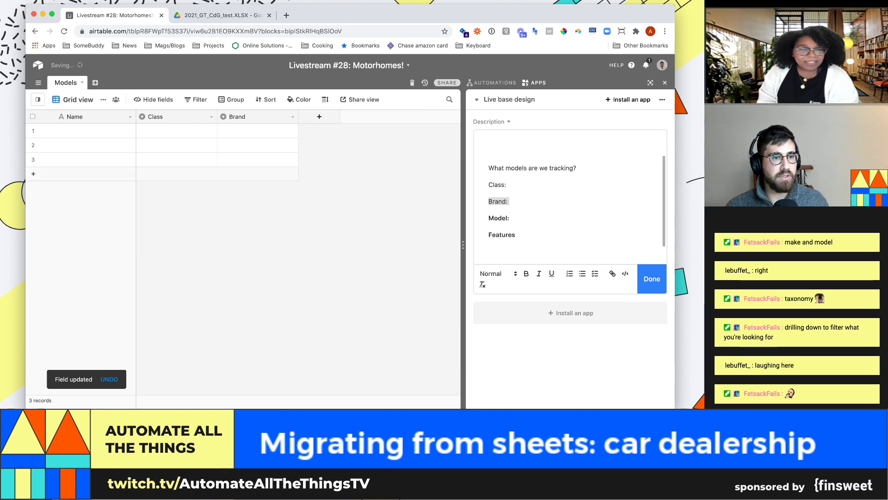
Set the first record's Class to Familial and its Brand to Brand 2
click(175, 131)
key(Return)
key(Return)
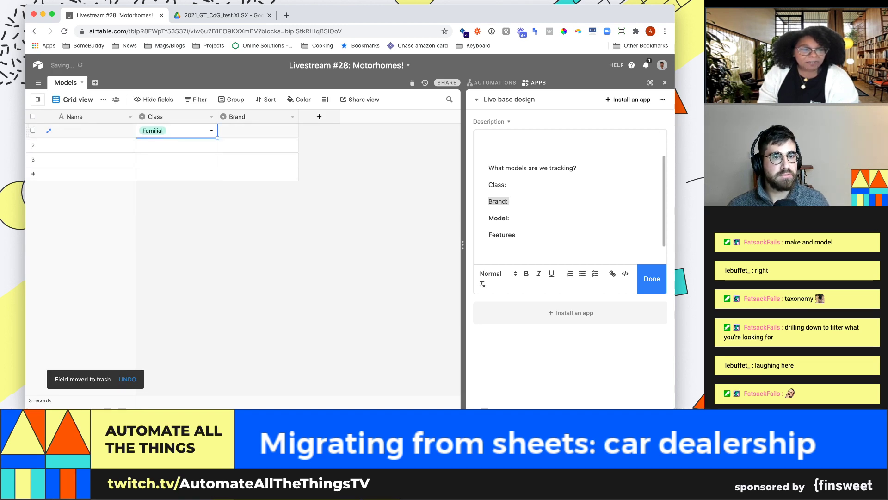
key(Right)
key(Return)
key(Down)
key(Down)
key(Down)
key(Up)
key(Return)
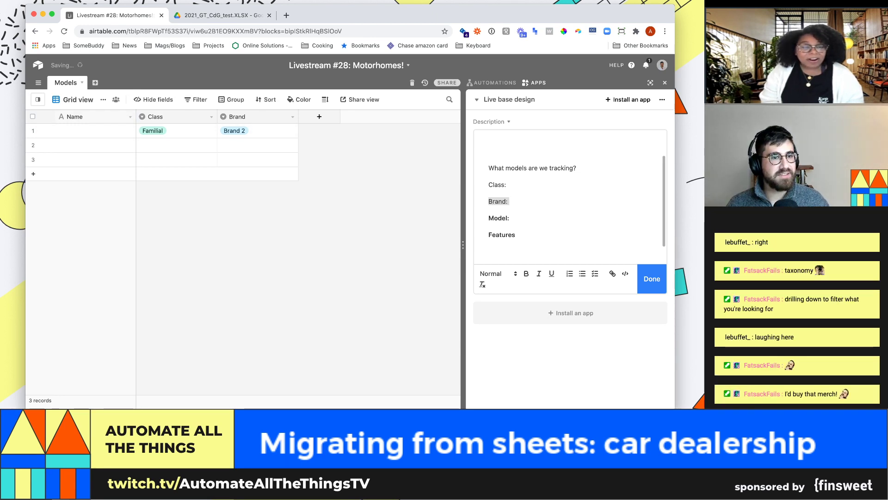
Widen the Name column slightly and change the Name field's type to Formula
drag(136, 117, 162, 116)
click(157, 116)
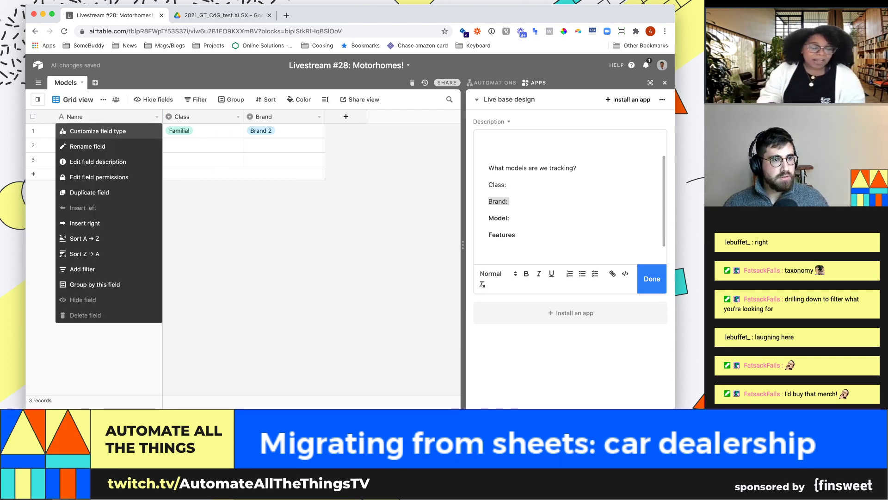
click(97, 131)
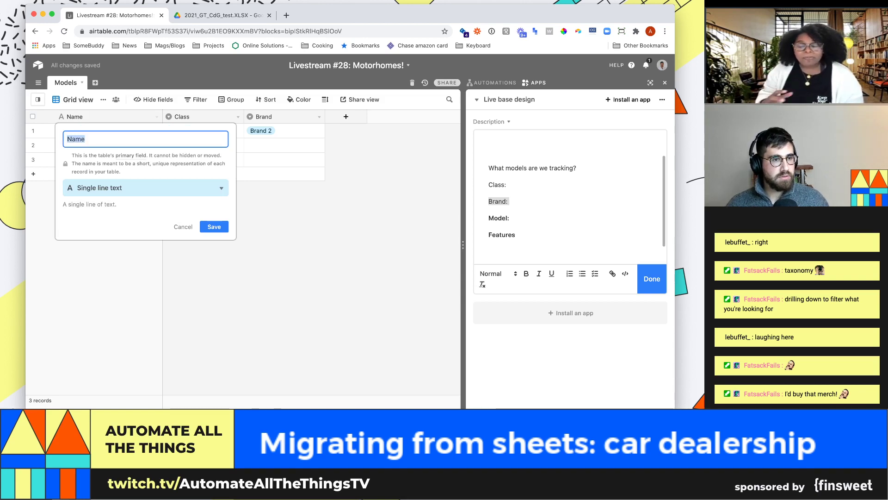
click(146, 188)
text(form)
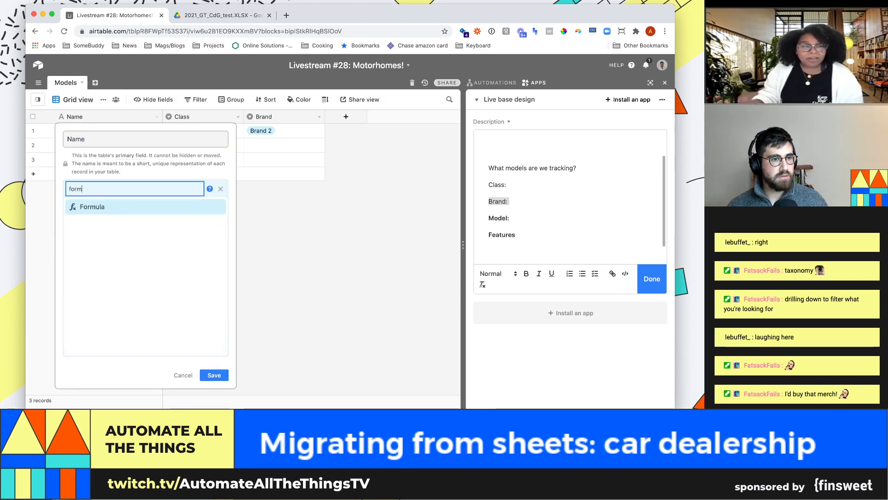
key(Return)
click(146, 247)
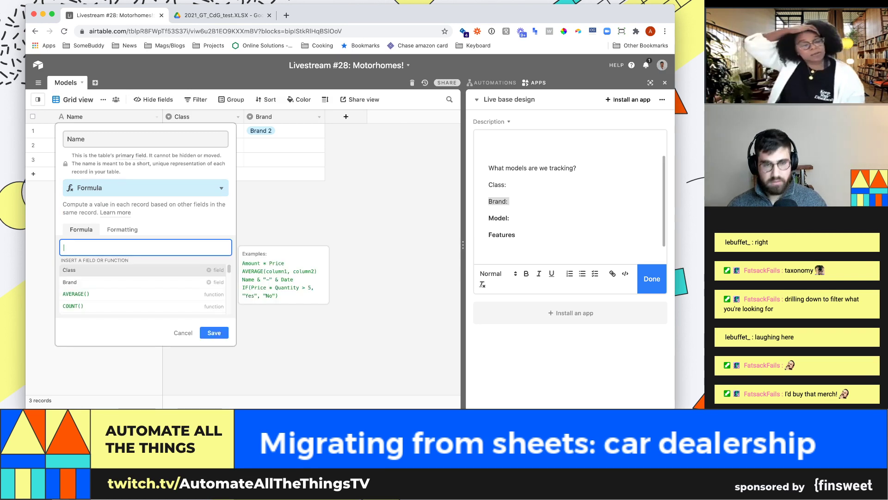
Enter the formula Class&"-"Brand for the Name field and try to save it
text(Class)
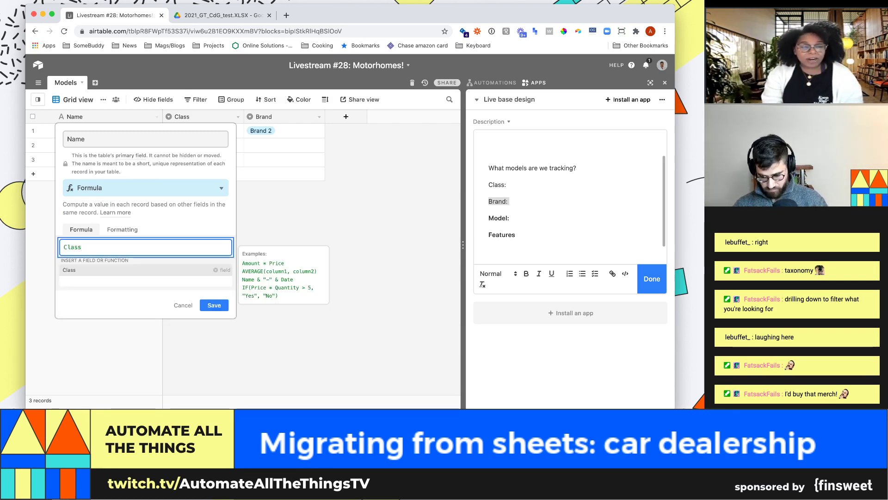
text(&" ")
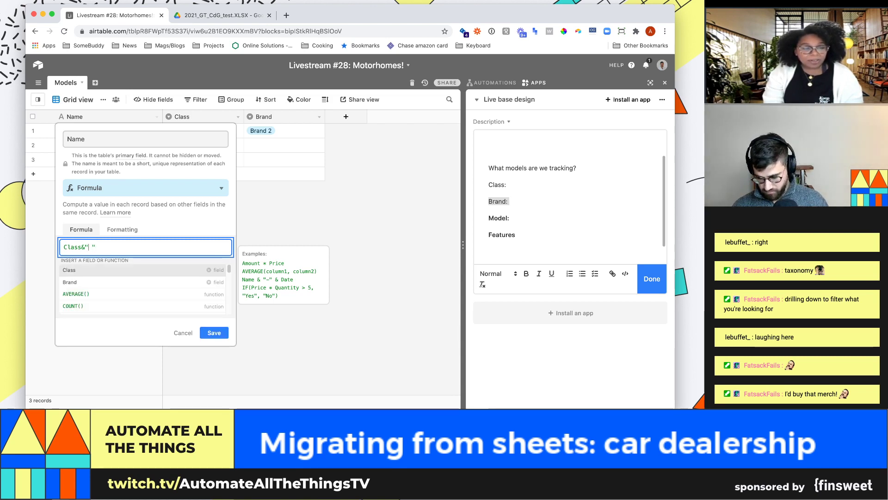
key(BackSpace)
text(-")
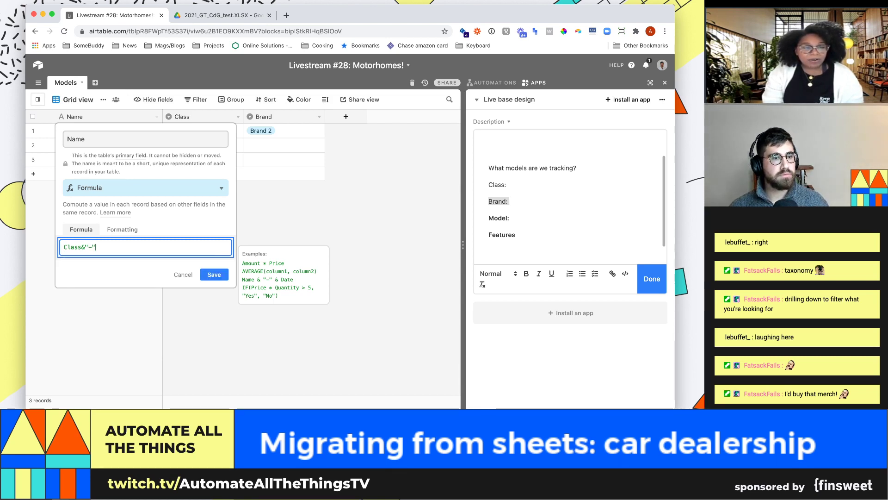
text(bran)
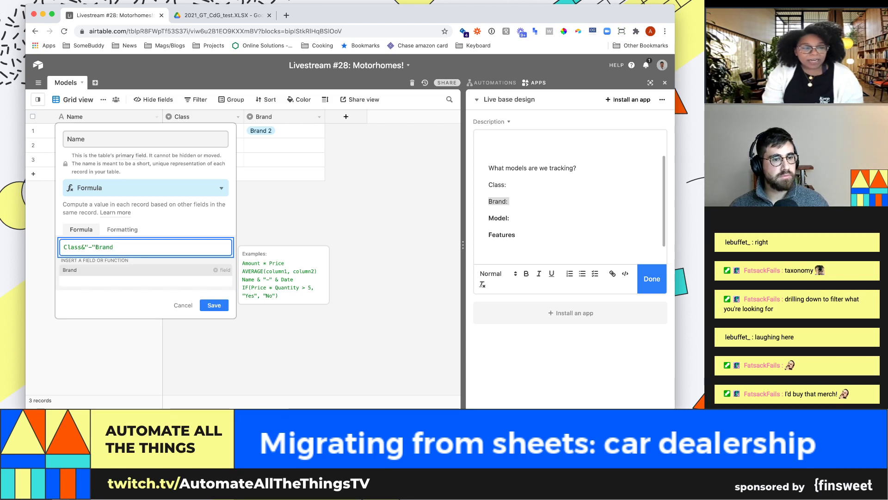
key(Return)
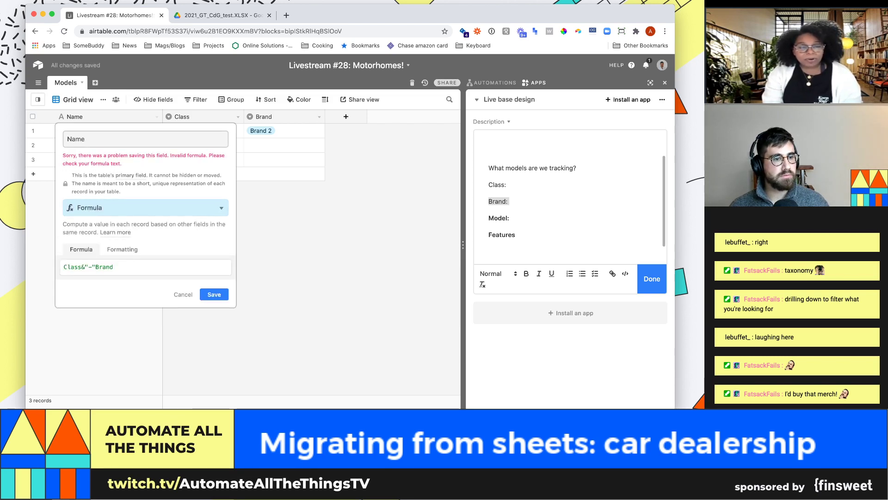
Correct the Name formula to Class&"-"&Brand and save the field
click(96, 267)
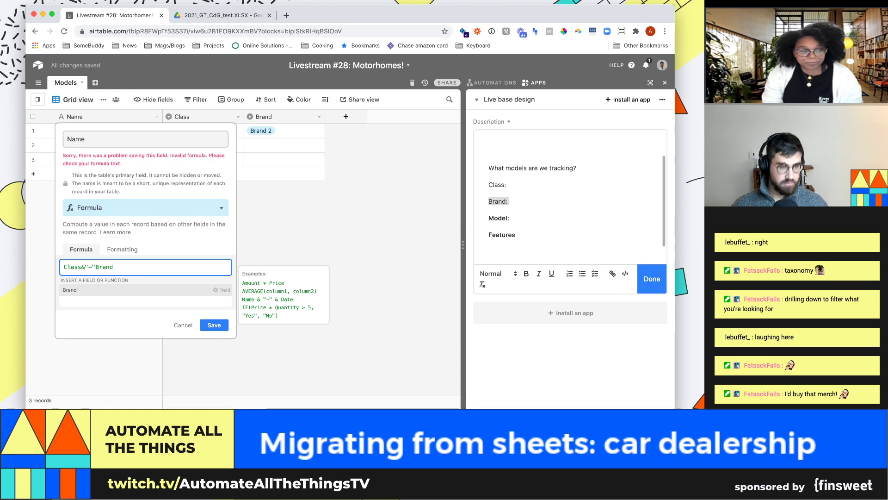
text(&Class)
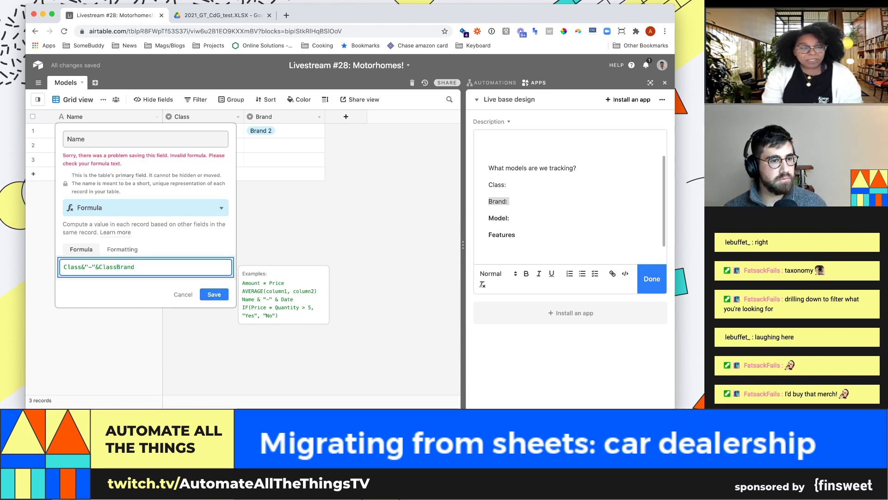
key(BackSpace)
key(BackSpace)
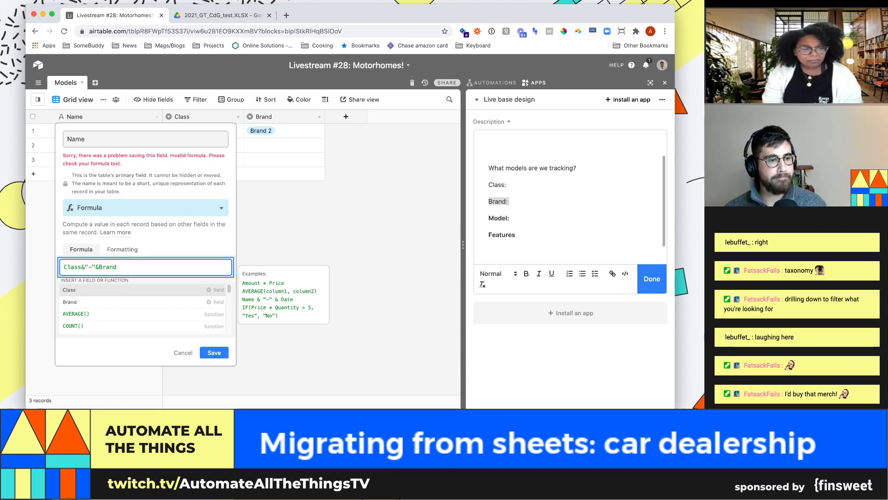
click(215, 352)
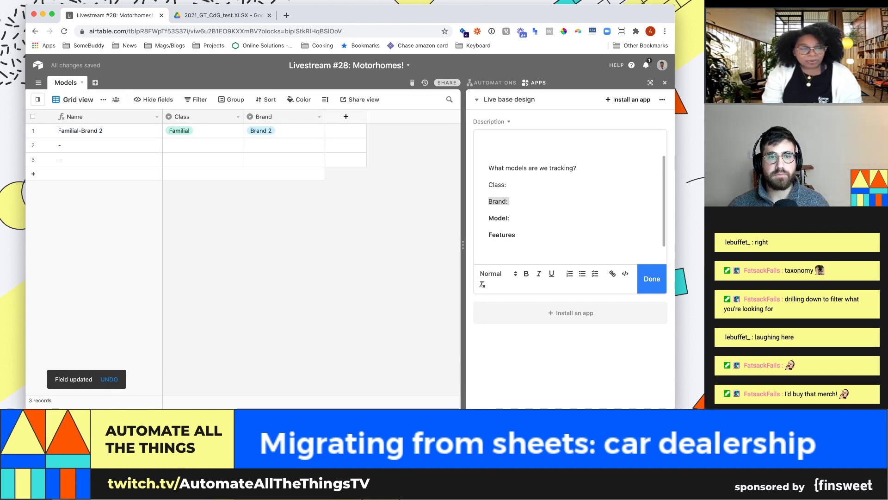
Set the second record's Class to Integral and its Brand to Brand 2
click(202, 145)
click(203, 145)
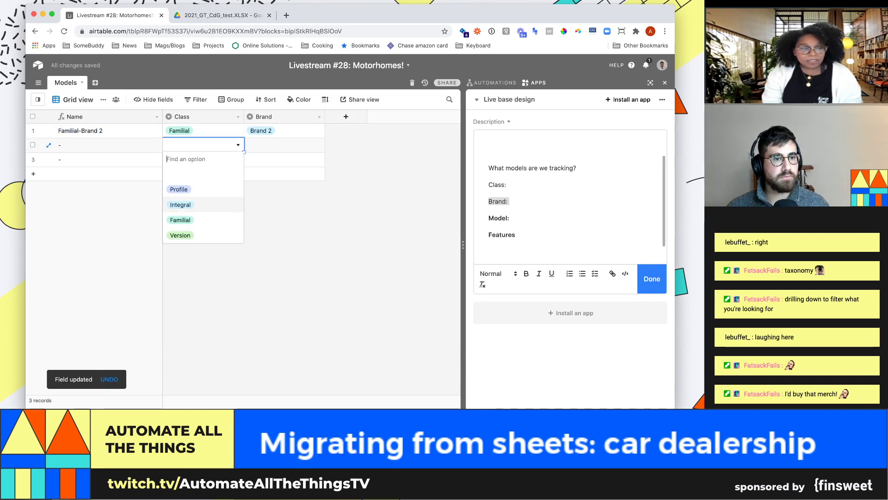
click(181, 204)
click(278, 145)
click(278, 145)
click(261, 205)
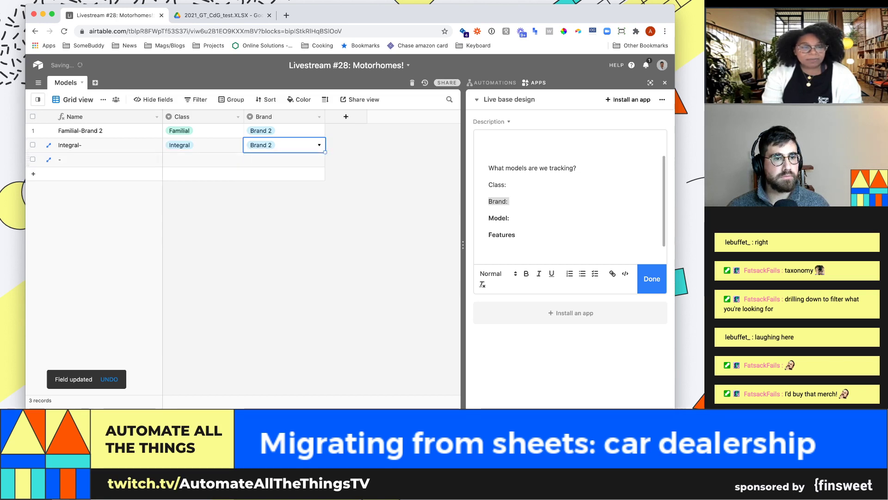
Set the third record's Class to Profile and its Brand to Brand 3
click(202, 159)
click(203, 160)
click(178, 204)
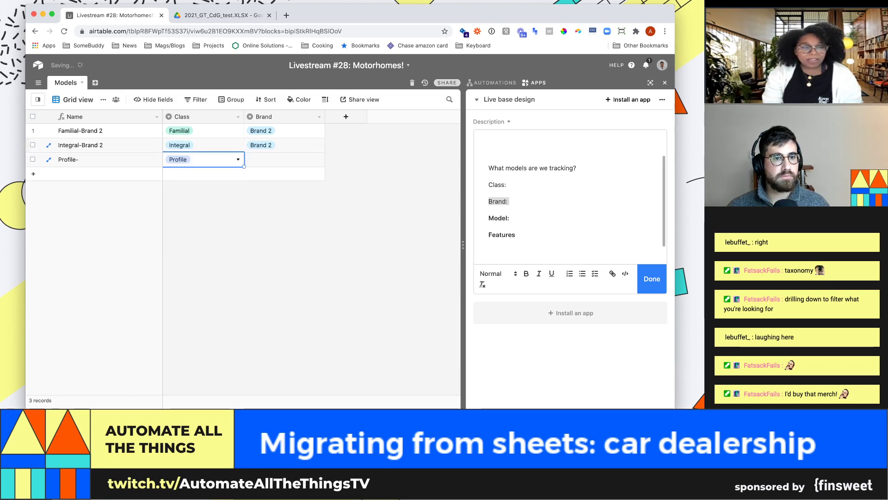
click(278, 159)
click(278, 159)
click(262, 234)
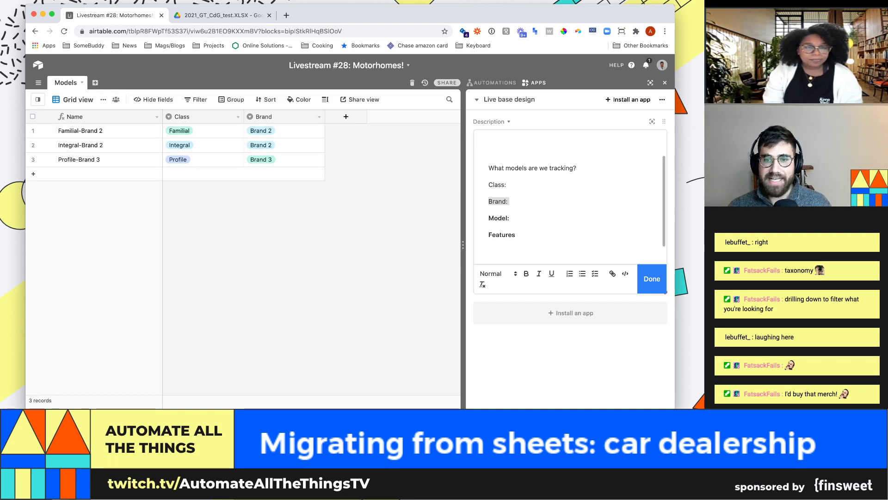
Change the second record's Class to Familial so it matches the first record's class
click(204, 145)
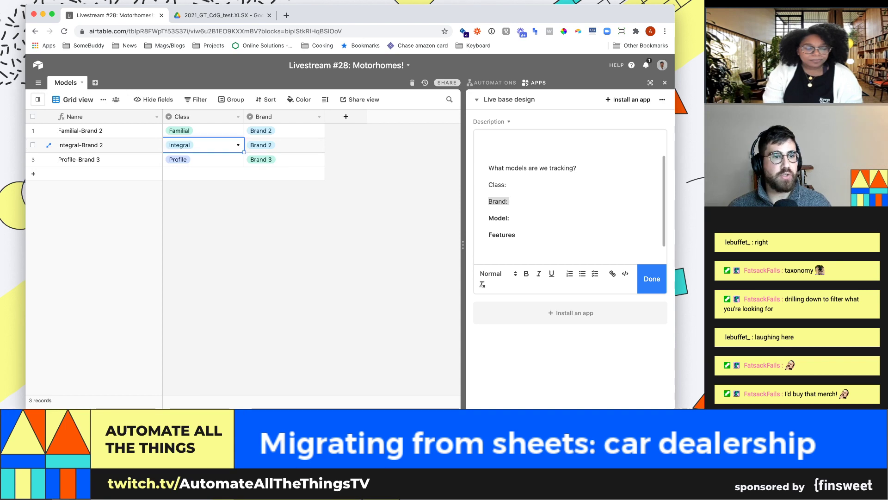
click(204, 145)
click(181, 219)
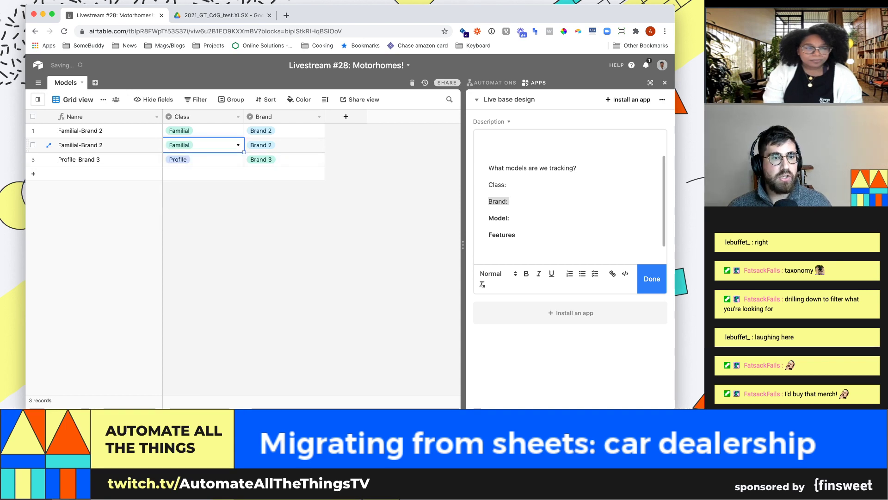
drag(203, 131, 277, 144)
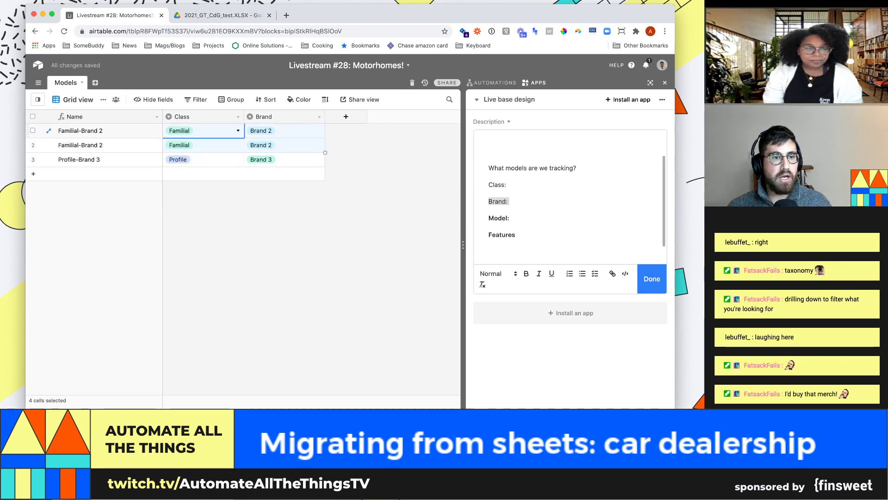
click(208, 131)
click(287, 131)
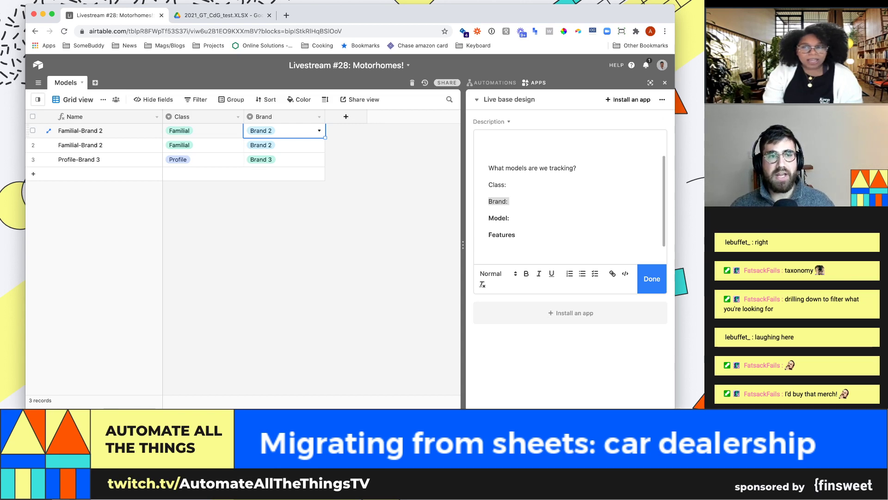
click(204, 131)
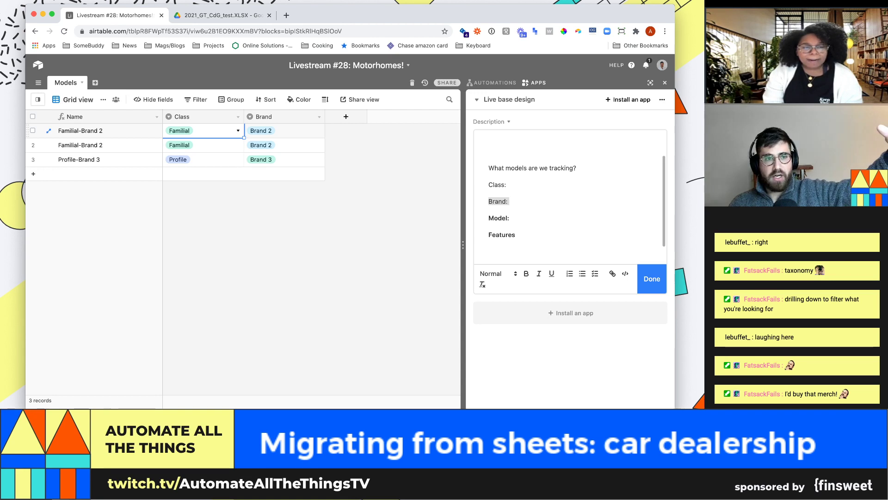
click(294, 131)
Add a single line text field named "car name" after the Brand field
click(346, 116)
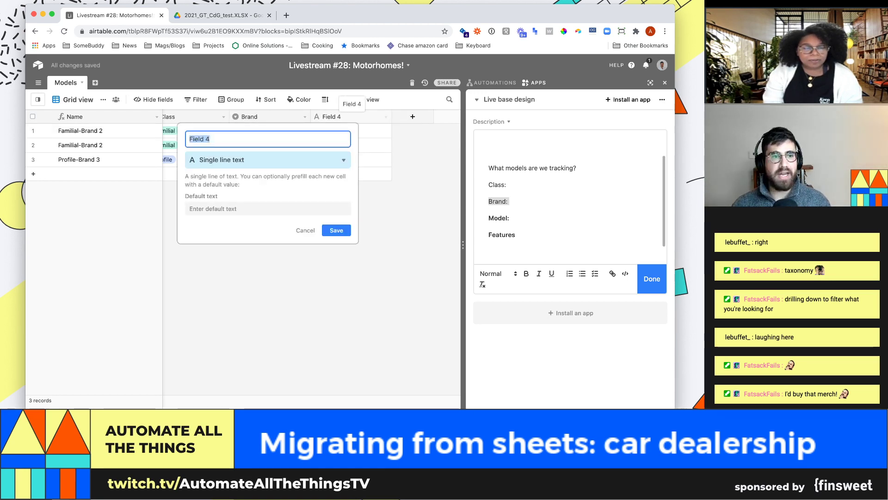
text(car name)
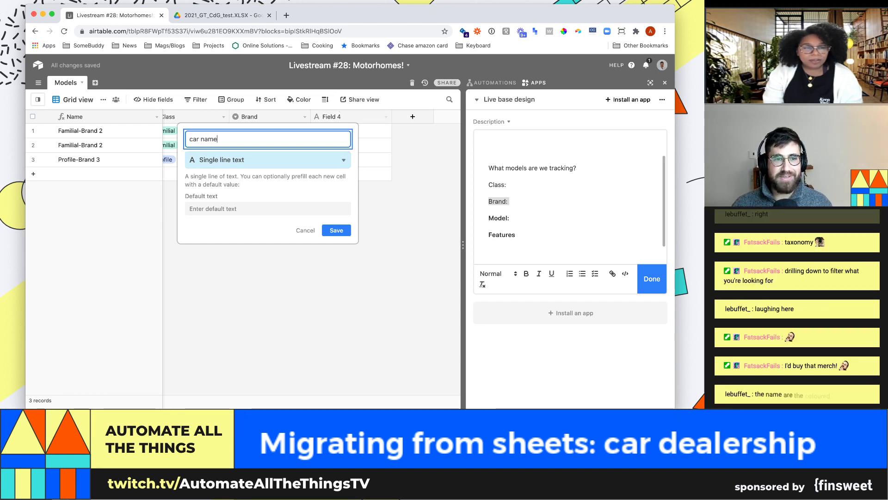
key(Tab)
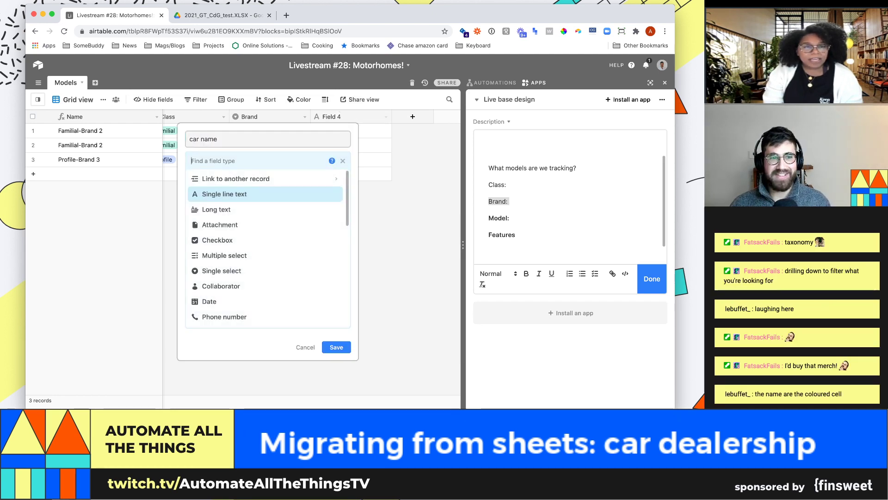
key(Return)
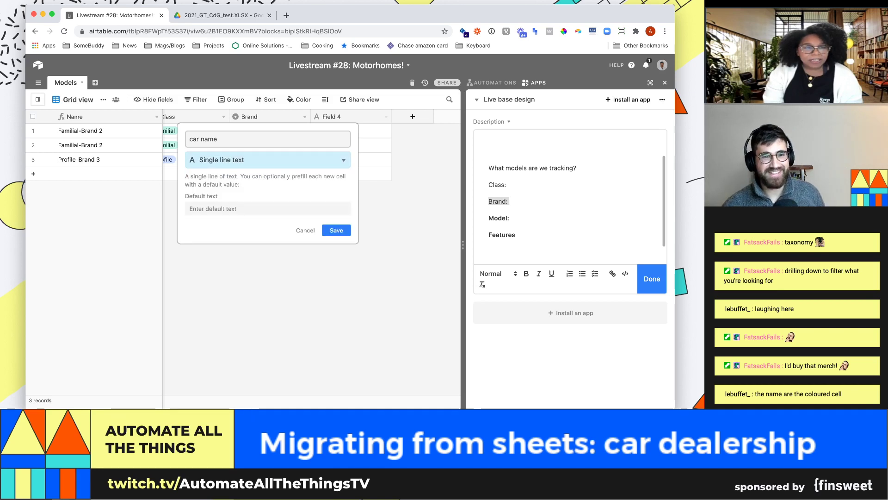
key(Return)
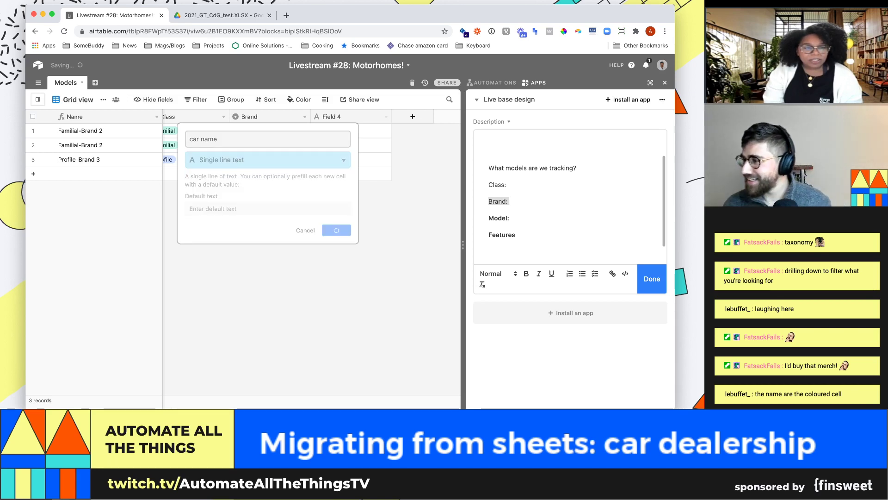
Examine the coloured brand and model column headers on the Profile sheet of 2021_GT_CdG_test.XLSX and return to the Airtable base
key(ctrl+Tab)
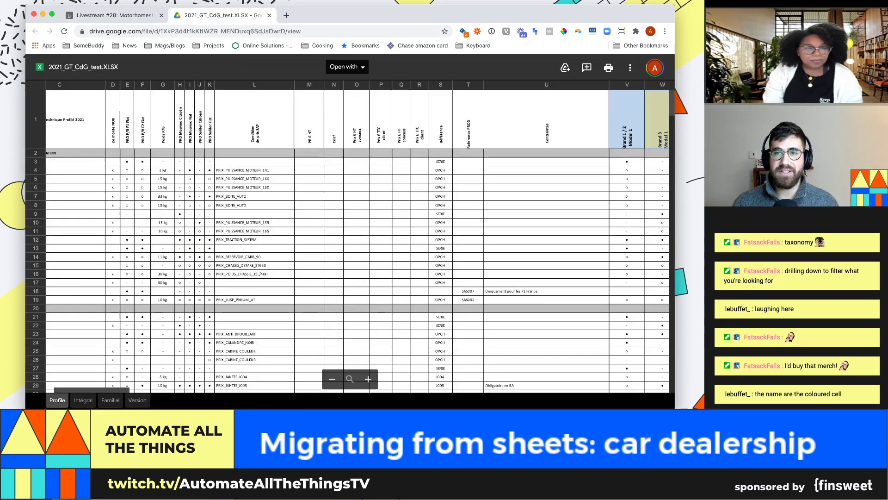
scroll(347, 231, right, 5)
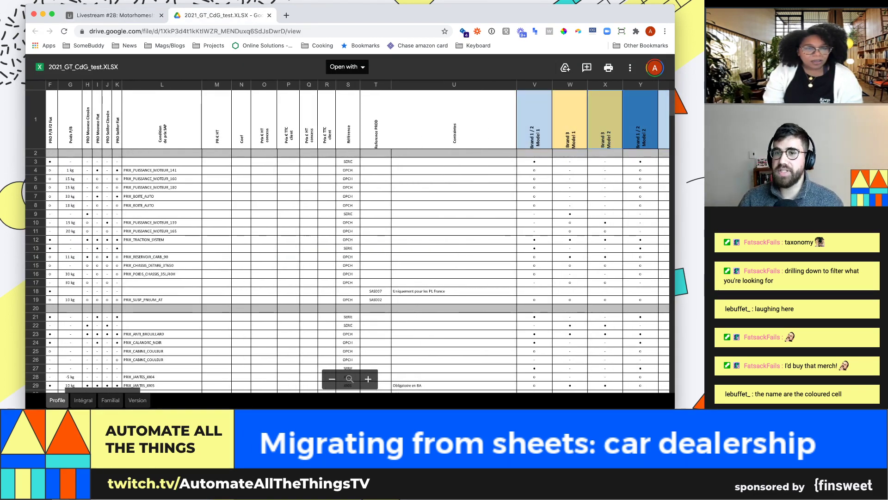
click(570, 119)
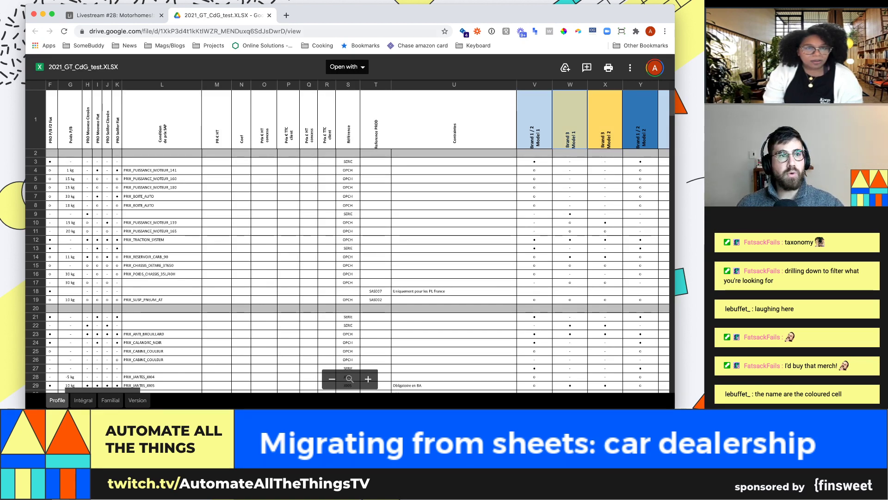
click(111, 15)
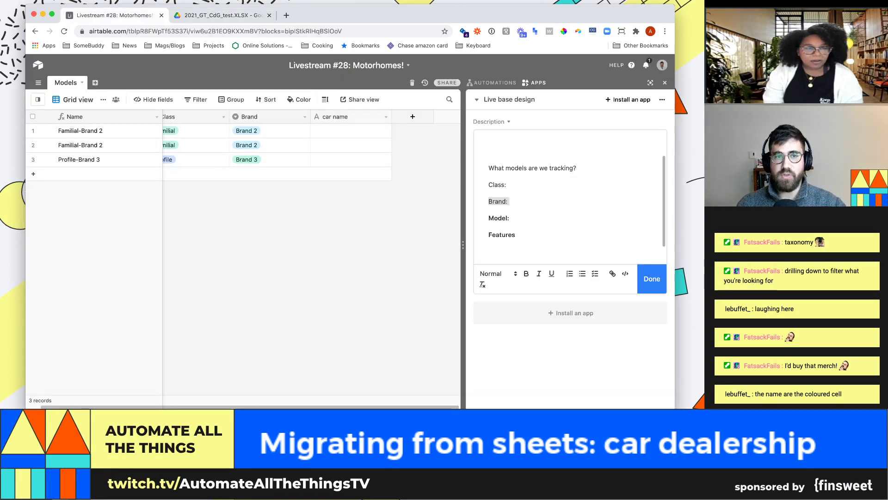
Fill the car name field of the three records with "name 1", "name 2" and "name 3"
click(351, 145)
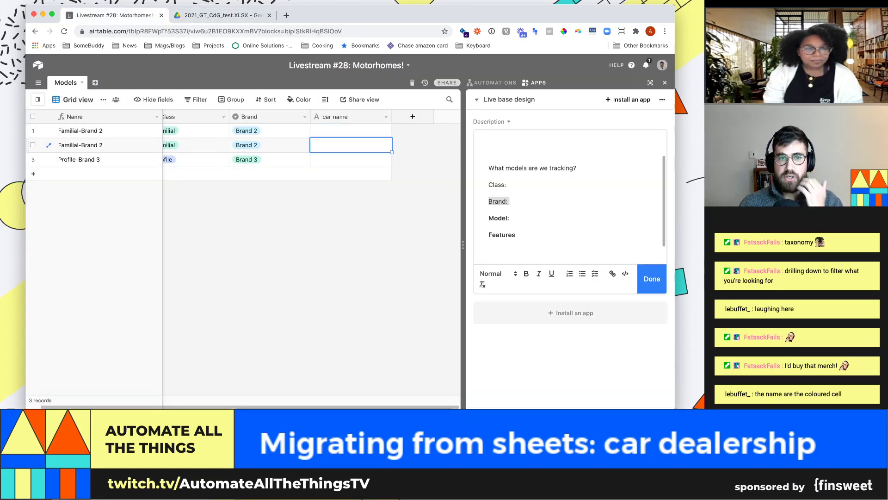
click(351, 131)
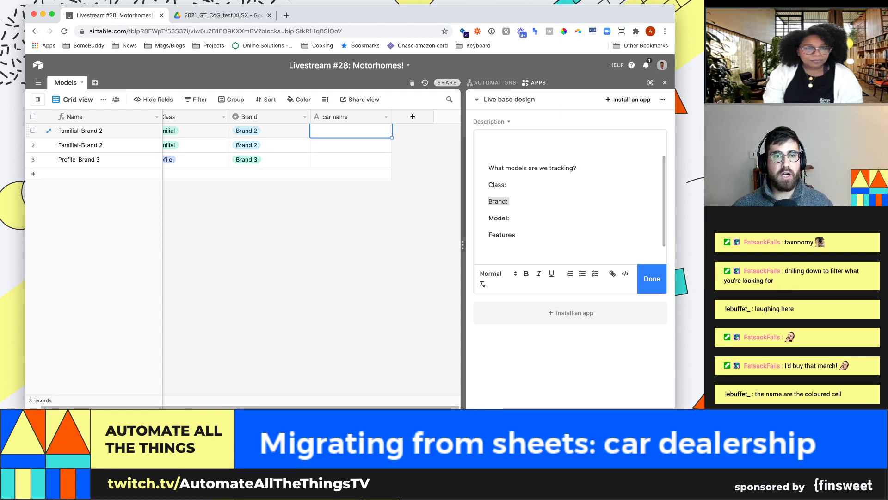
text(name 1)
key(Return)
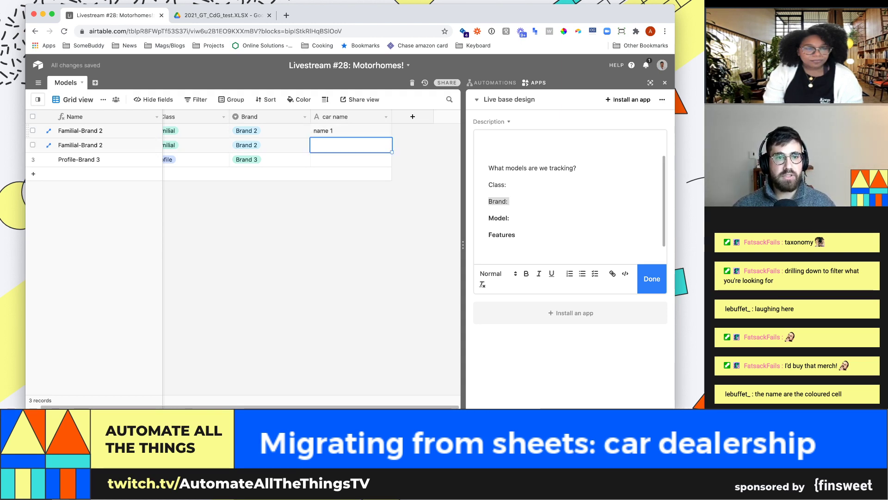
text(Name 2)
key(BackSpace)
key(BackSpace)
key(BackSpace)
key(BackSpace)
key(BackSpace)
key(BackSpace)
text(name 2)
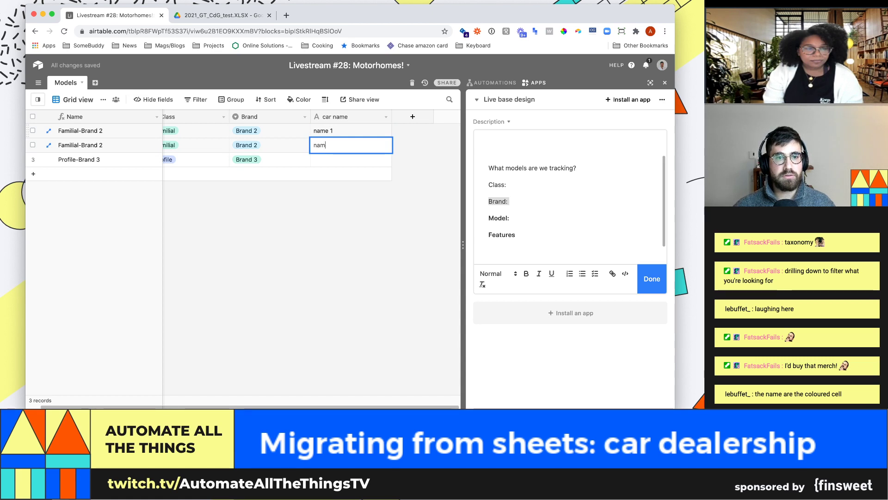
key(Return)
text(name 3)
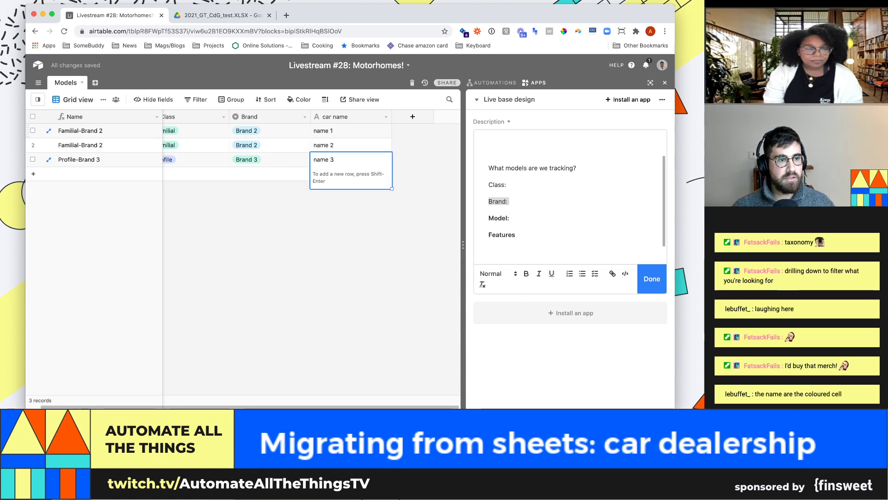
click(222, 231)
Extend the Name field's formula to Class&"-"&Brand&"-"&{car name} and save the field
click(157, 117)
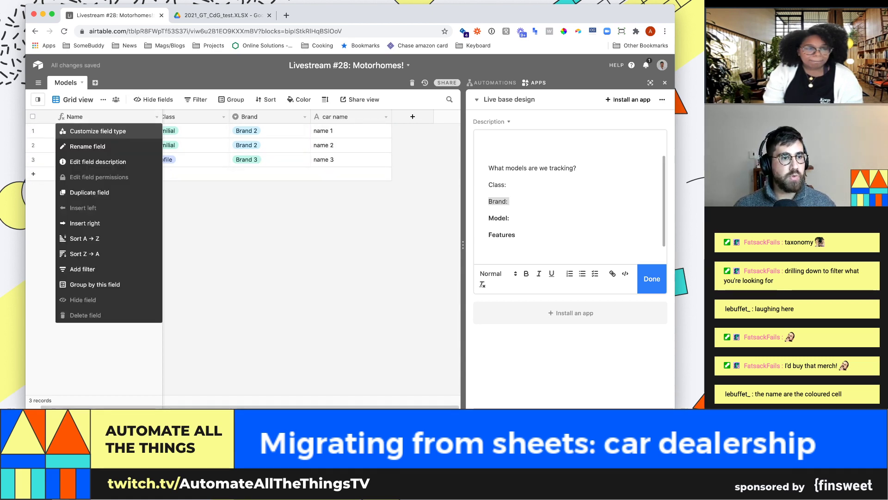
click(93, 131)
click(145, 247)
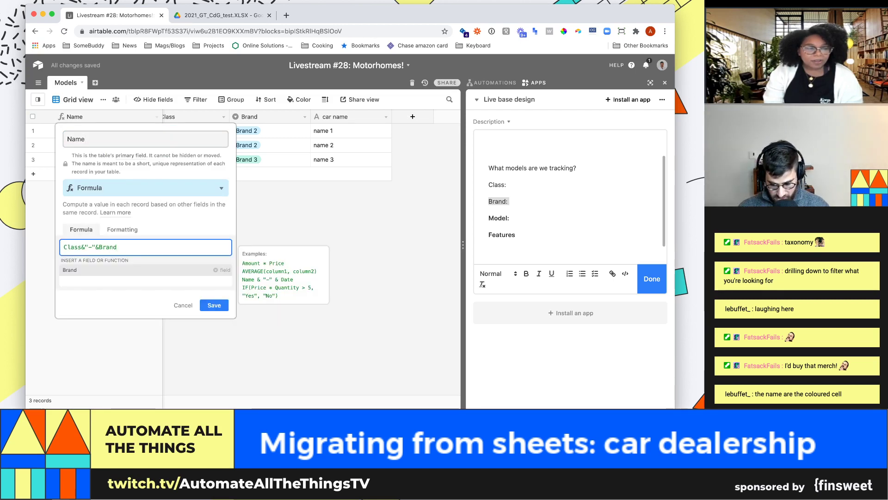
text(&")
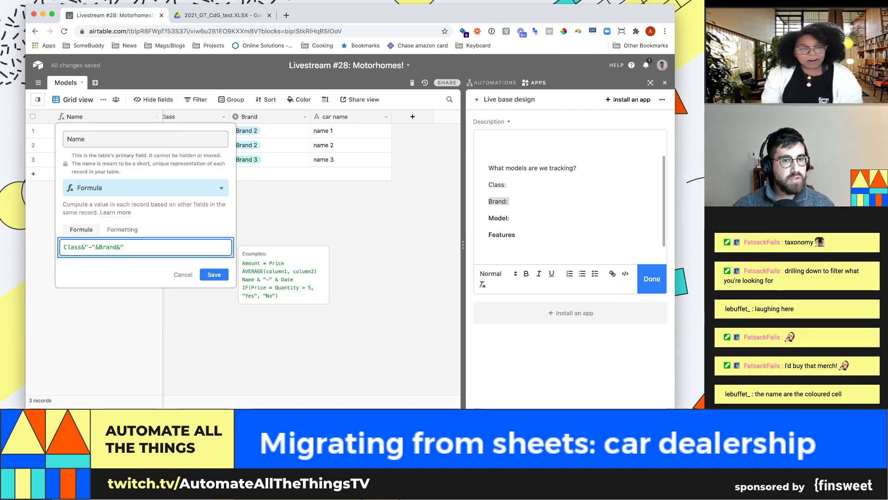
text(-"&)
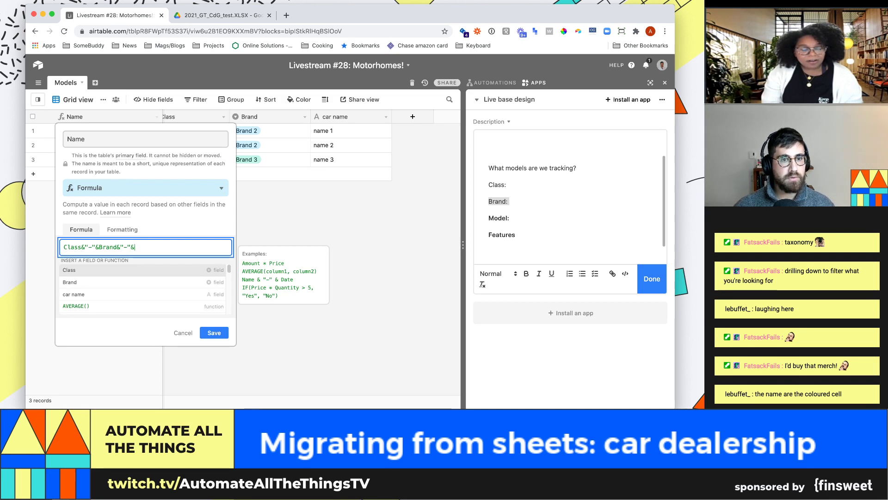
text({car name})
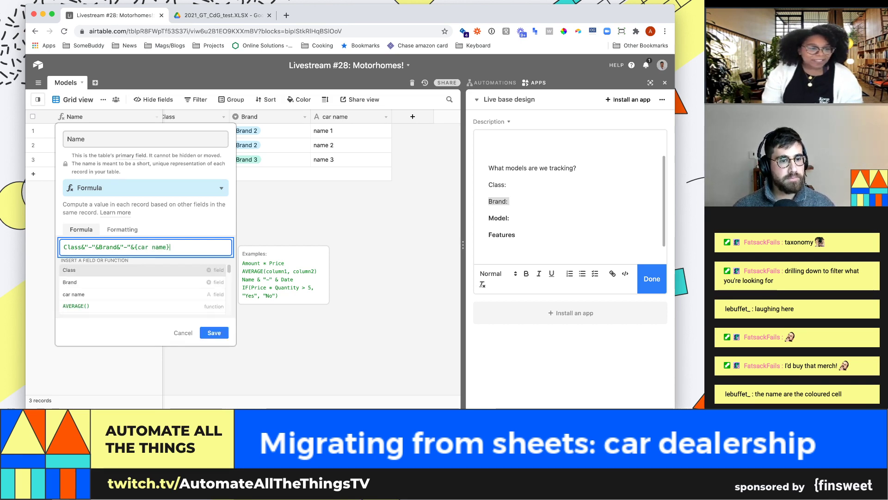
click(214, 332)
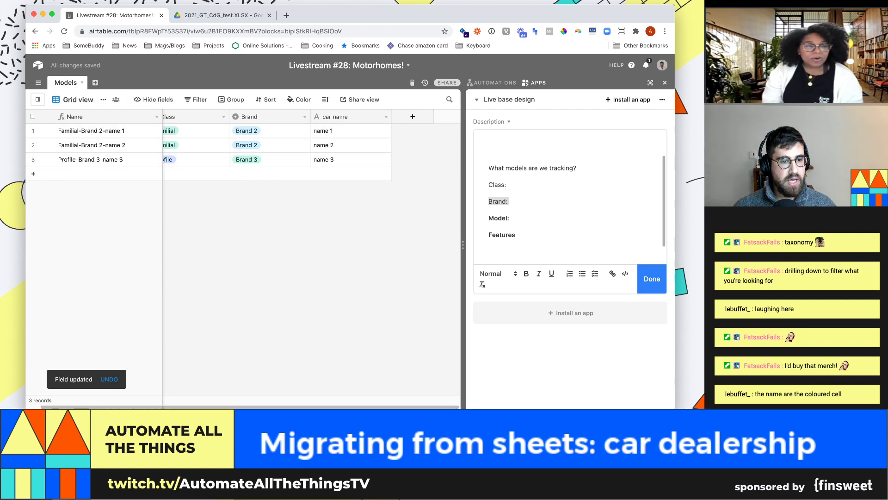
Narrow the car name column and check the record structure against the model headers in the 2021_GT_CdG_test.XLSX spreadsheet
scroll(278, 143, left, 2)
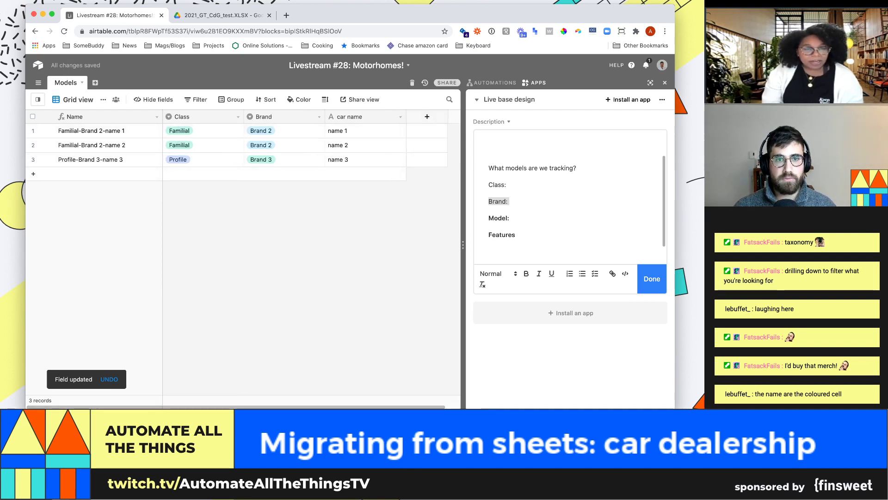
drag(406, 116, 382, 117)
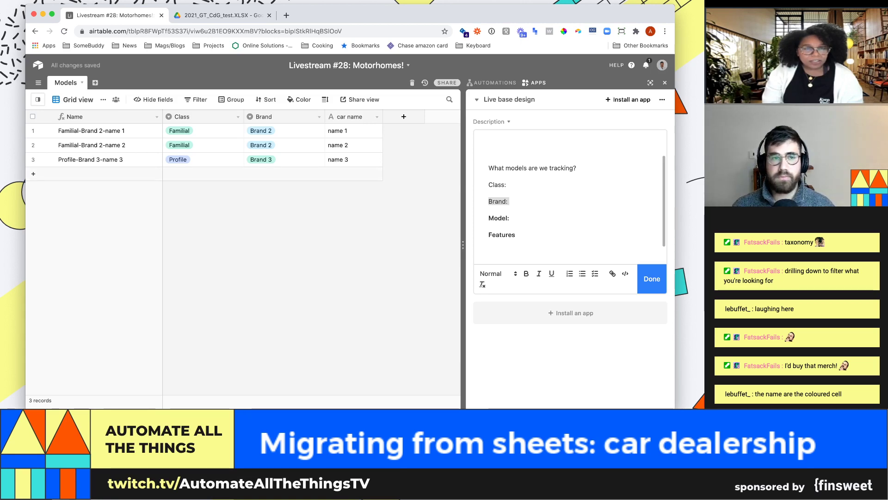
click(222, 15)
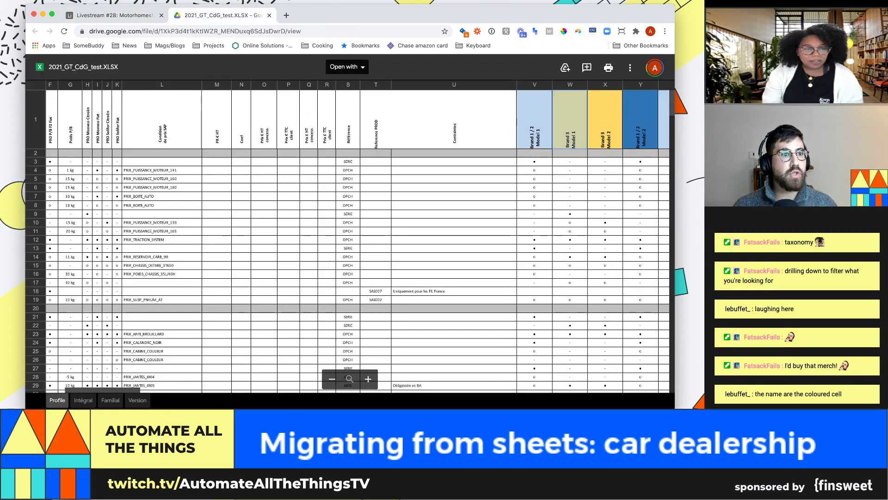
click(114, 15)
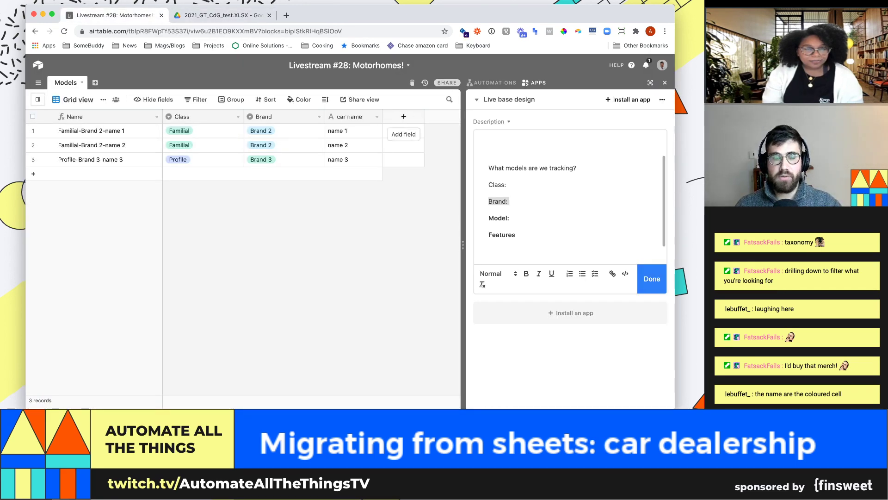
drag(203, 131, 354, 131)
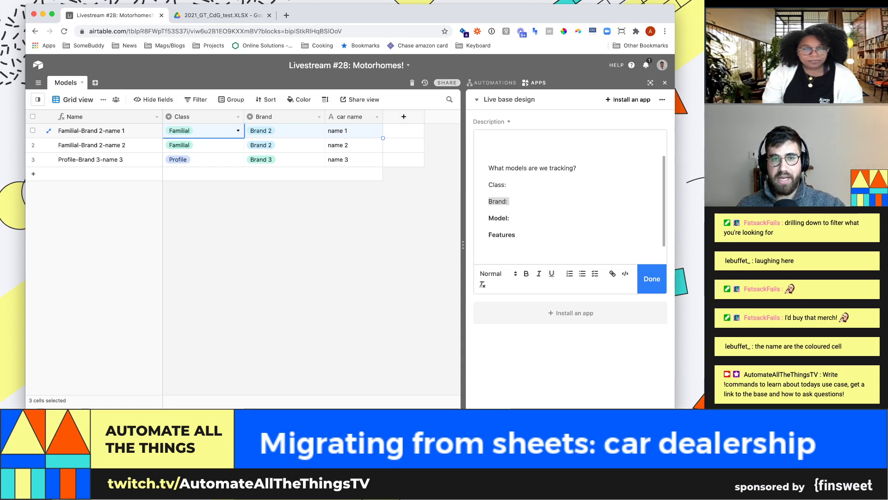
click(404, 116)
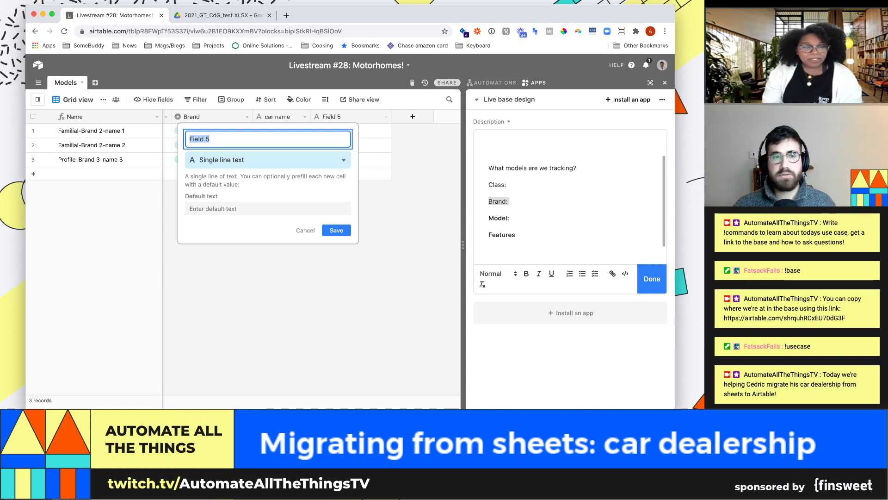
key(Escape)
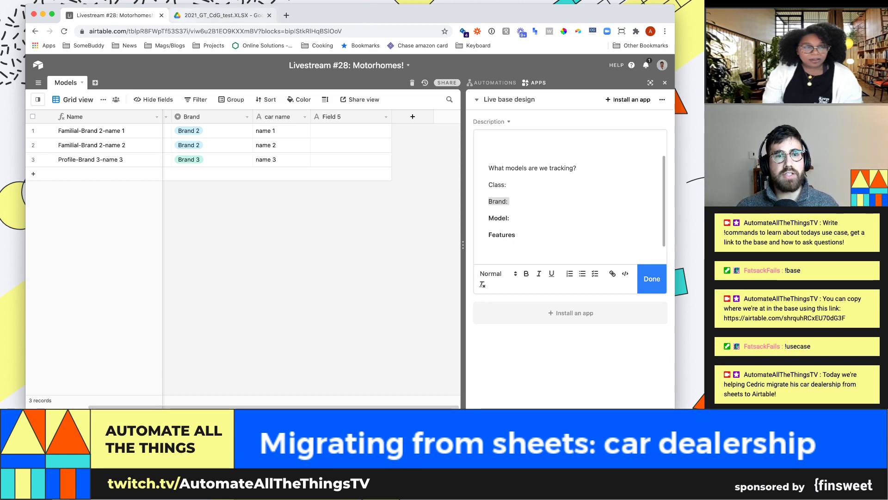
click(218, 15)
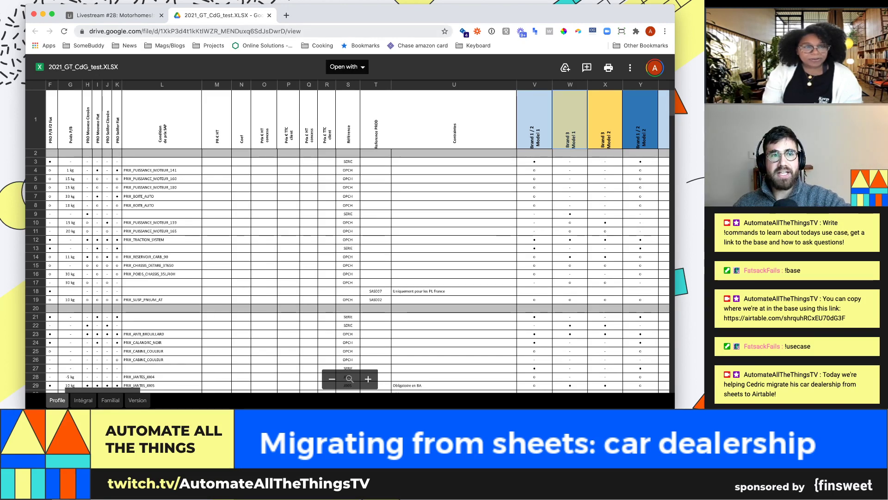
click(111, 15)
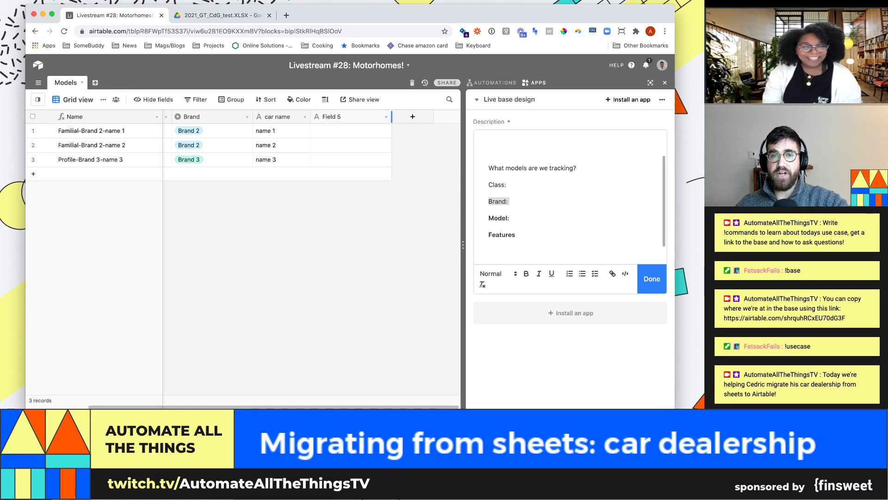
click(385, 116)
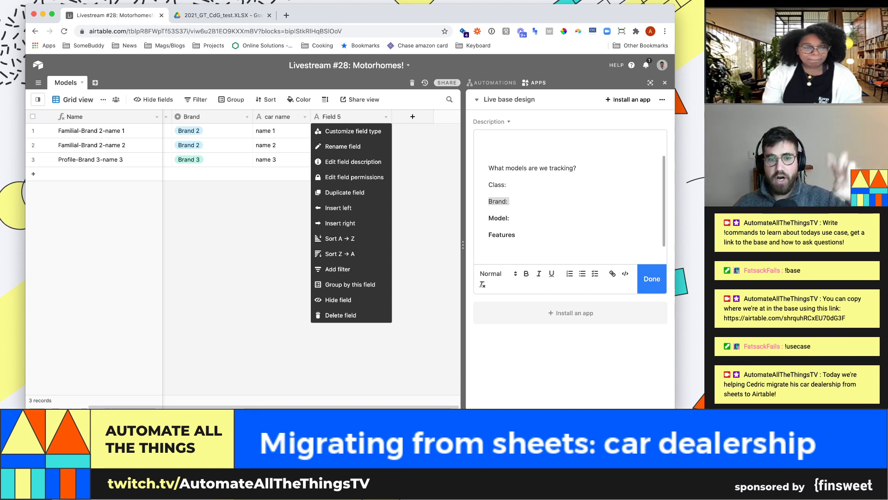
click(340, 315)
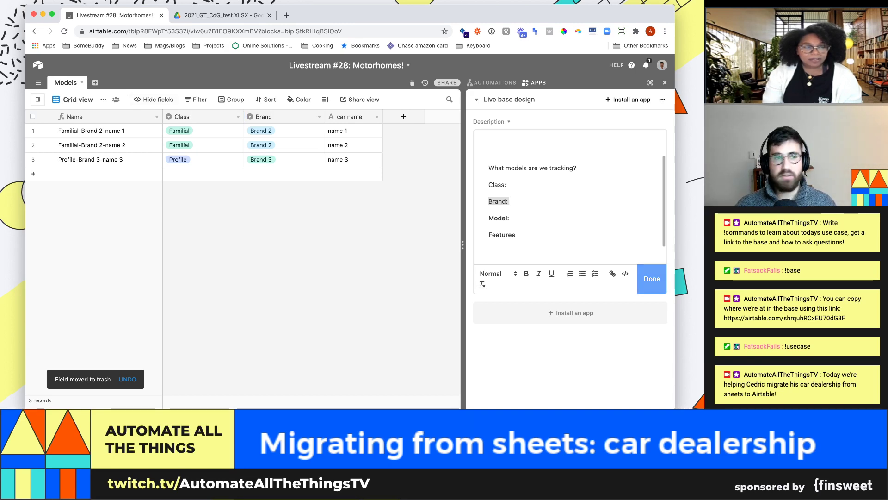
Create an empty table named Features
click(94, 82)
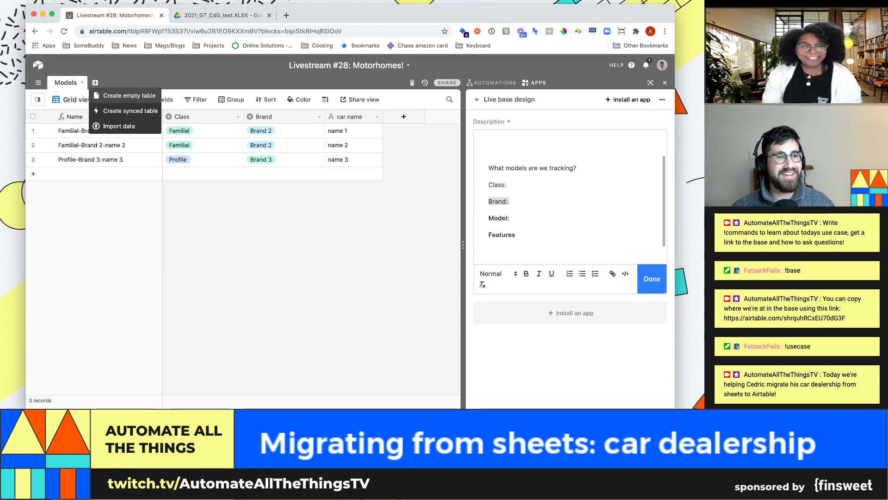
click(129, 95)
text(Features)
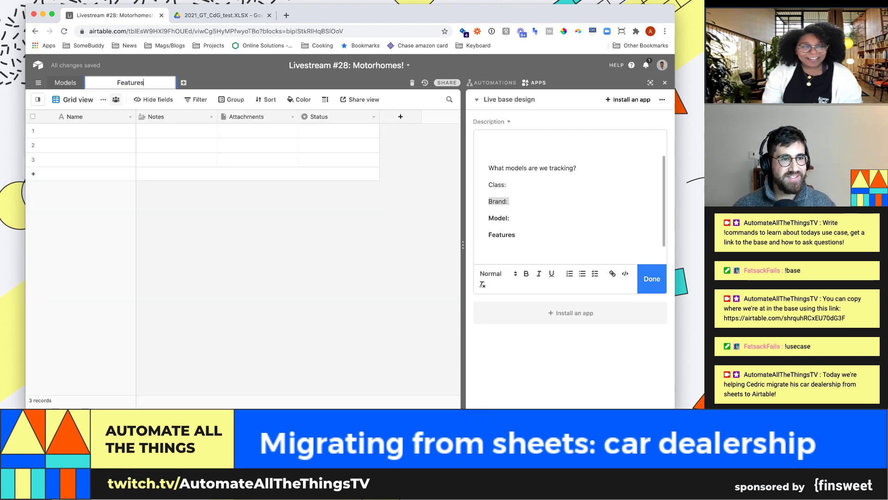
key(Return)
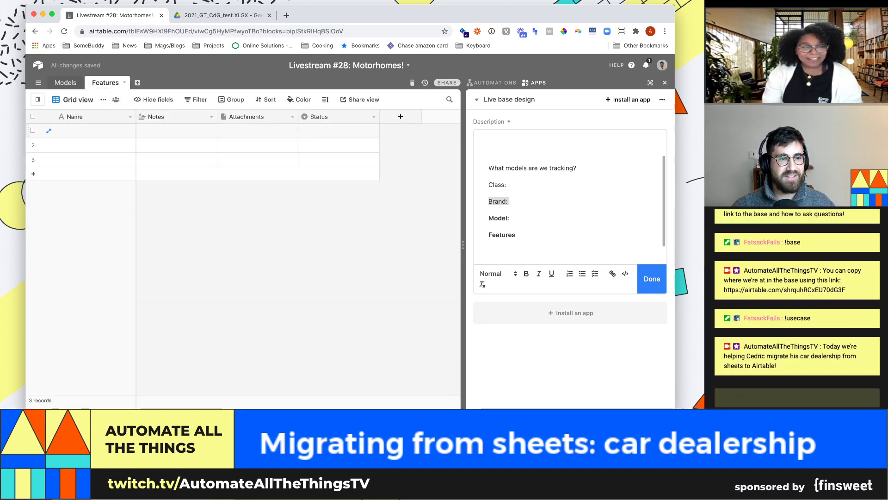
Delete the Notes, Attachments and Status fields from the Features table
click(176, 131)
click(211, 117)
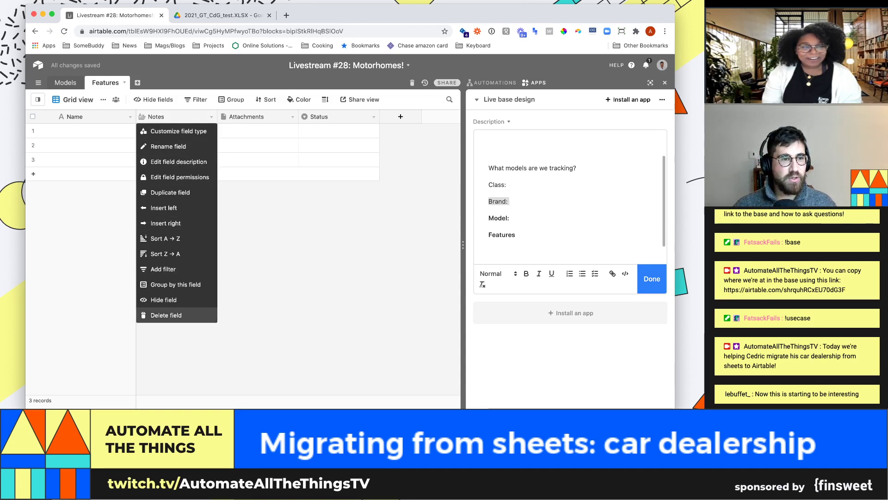
click(166, 315)
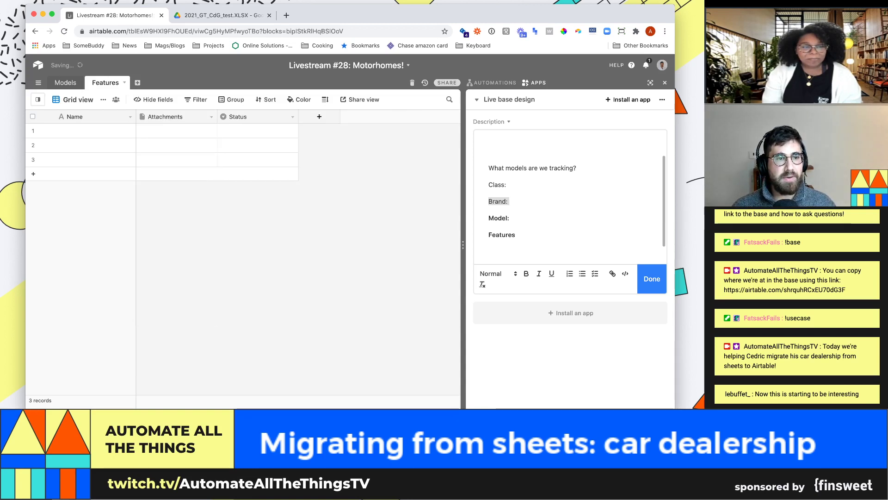
click(212, 116)
click(166, 315)
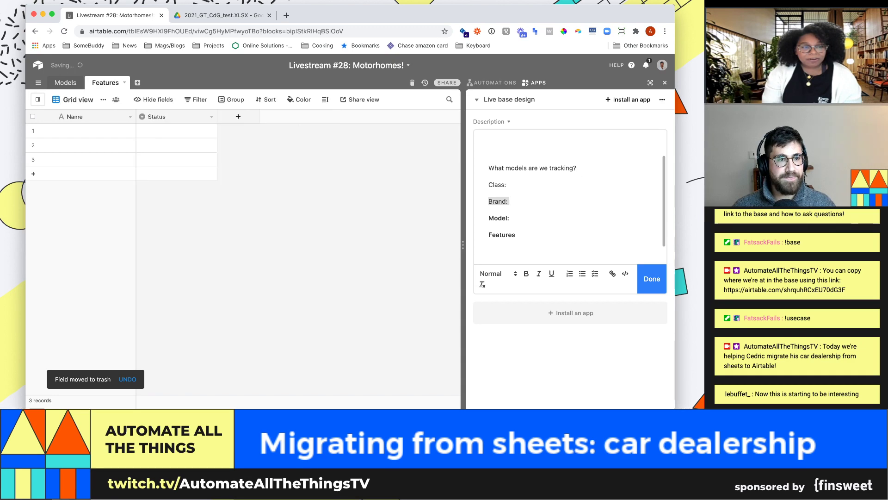
click(211, 116)
click(166, 315)
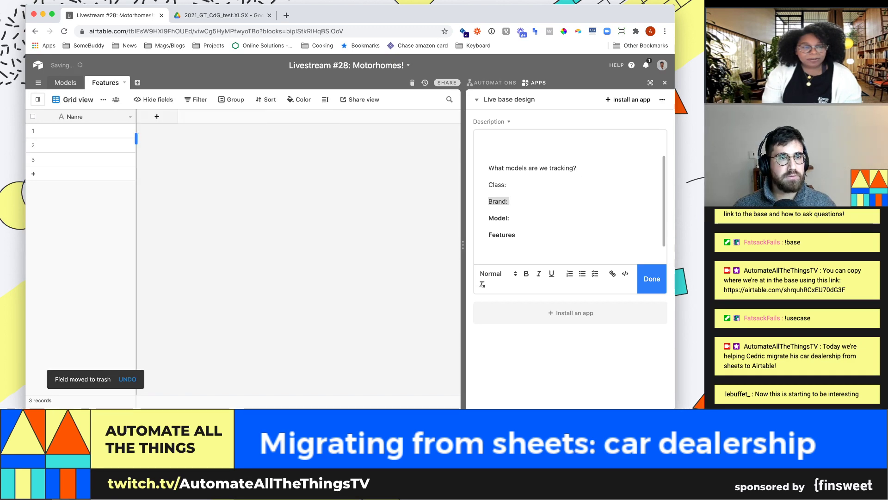
Copy the Feature 1 to Feature 17 names from the Profile sheet of 2021_GT_CdG_test.XLSX into the Features table's Name field, expanding the table to fit
click(221, 15)
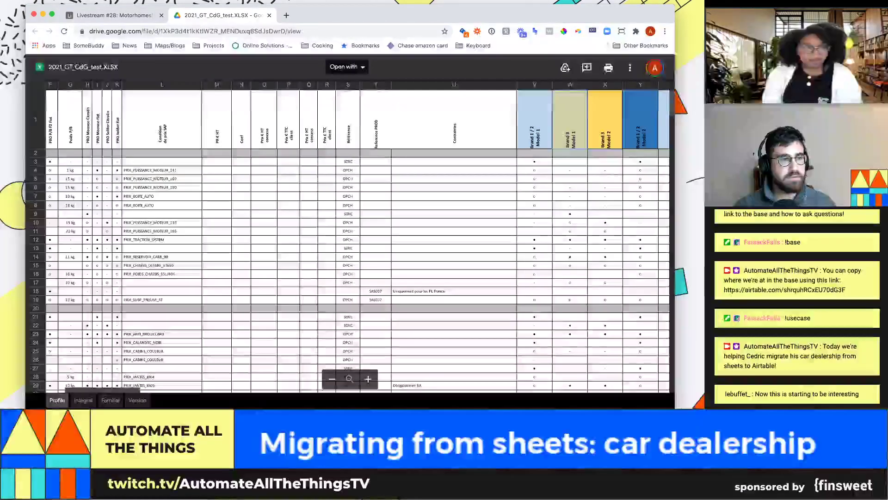
click(117, 205)
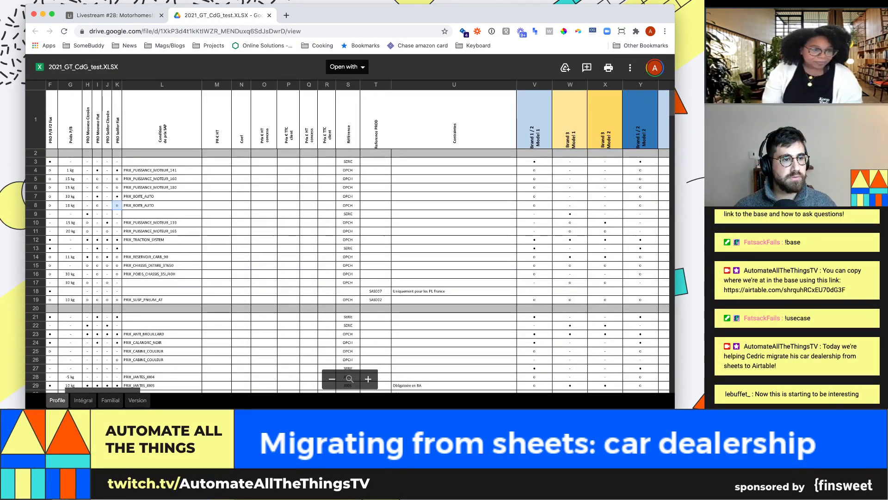
shift+click(50, 205)
drag(50, 205, 46, 205)
click(127, 170)
drag(127, 162, 128, 299)
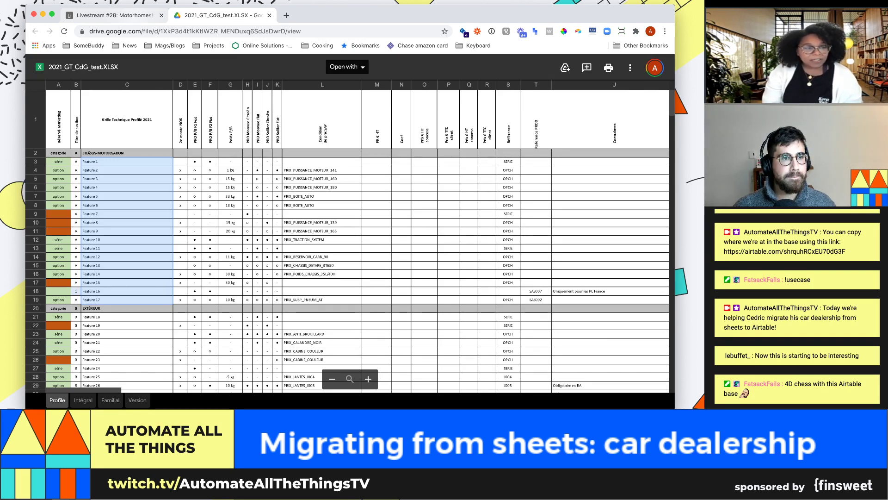
key(ctrl+shift+Tab)
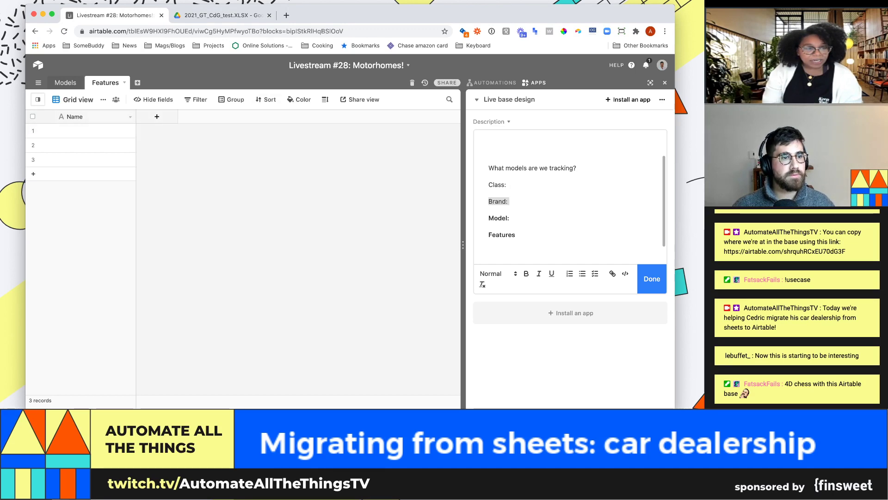
click(96, 130)
click(222, 15)
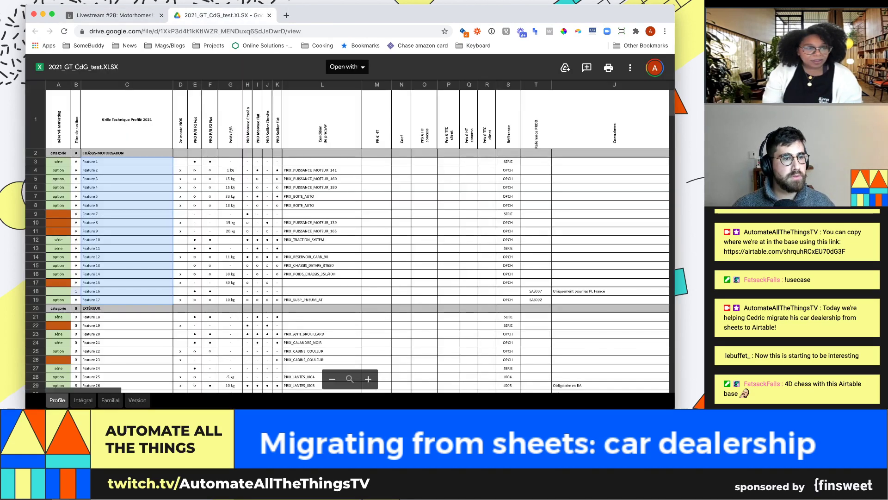
click(115, 16)
key(super+v)
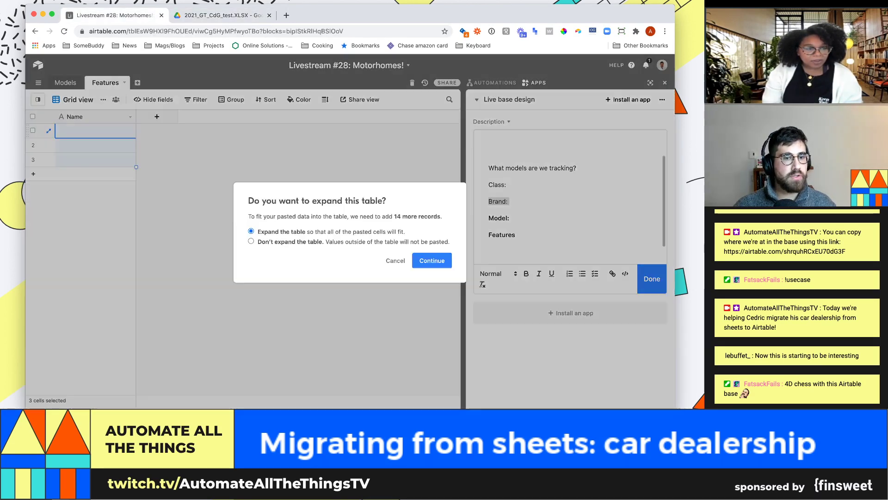
click(432, 260)
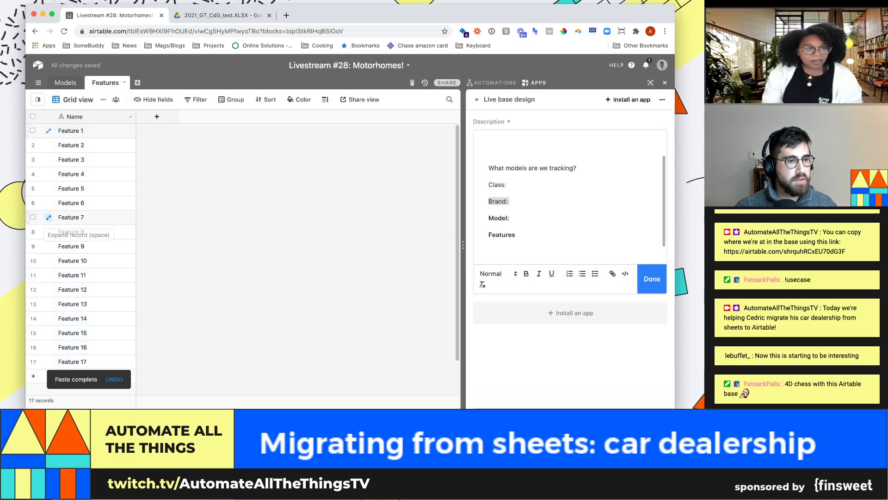
Delete the records Feature 7 to Feature 17 from the Features table
click(74, 217)
drag(93, 217, 111, 363)
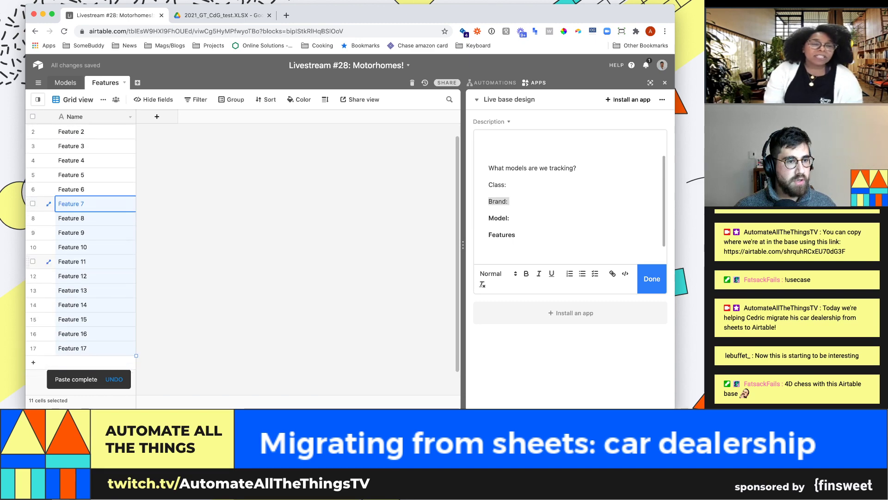
right_click(119, 255)
click(168, 275)
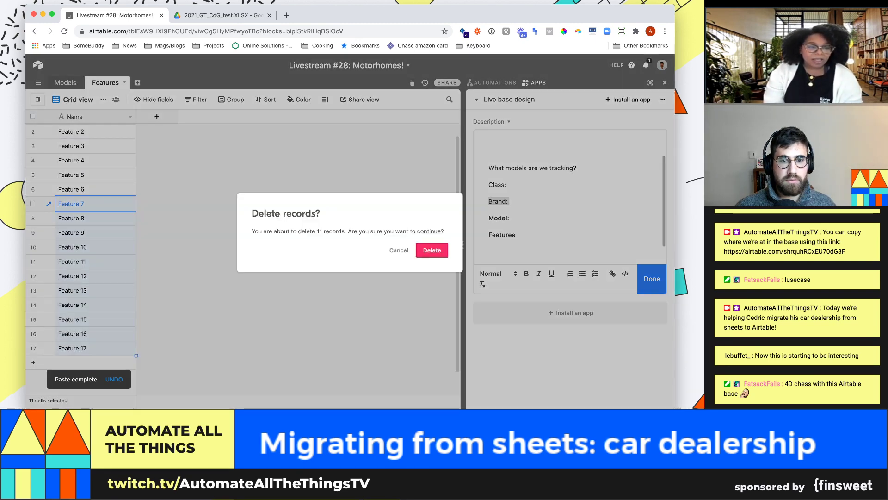
click(432, 250)
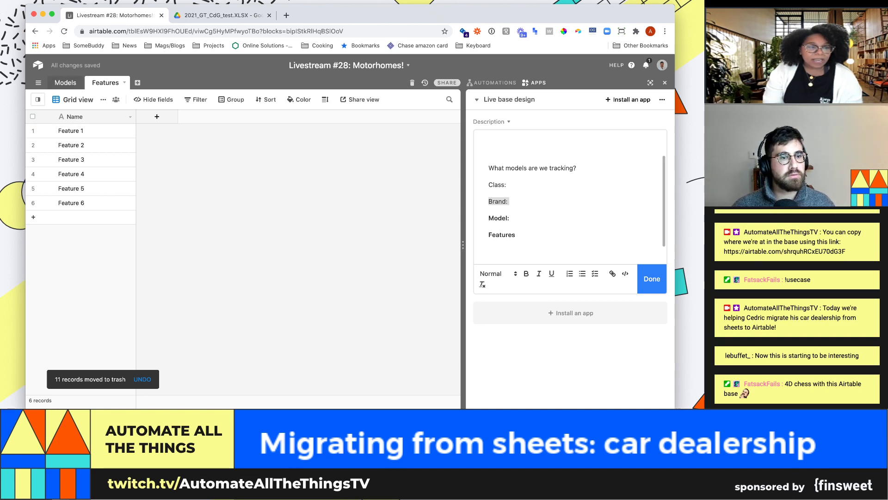
Add a field after car name in the Models table that links to records in the Features table
click(65, 83)
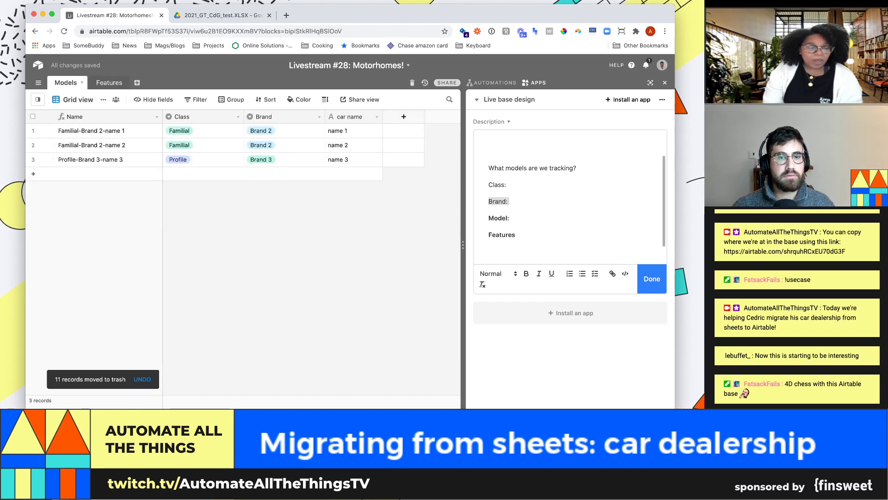
click(403, 117)
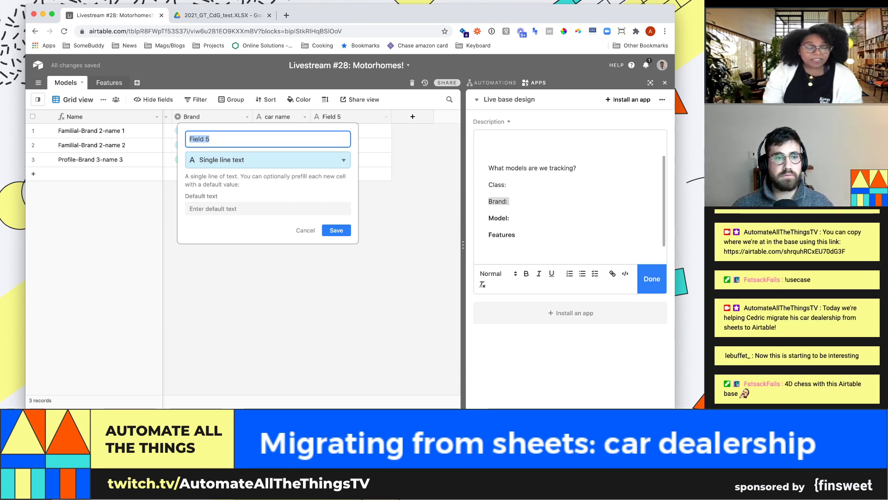
click(268, 160)
text(link)
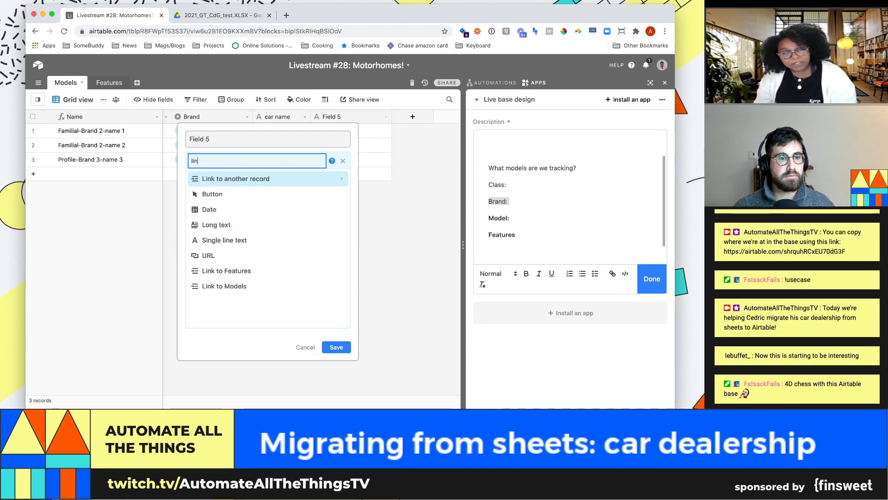
key(Up)
key(Up)
key(Up)
key(Return)
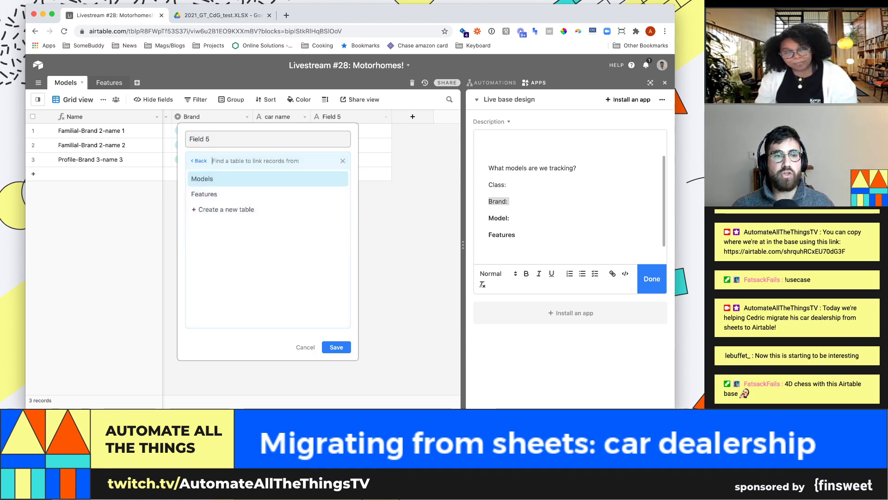
key(Down)
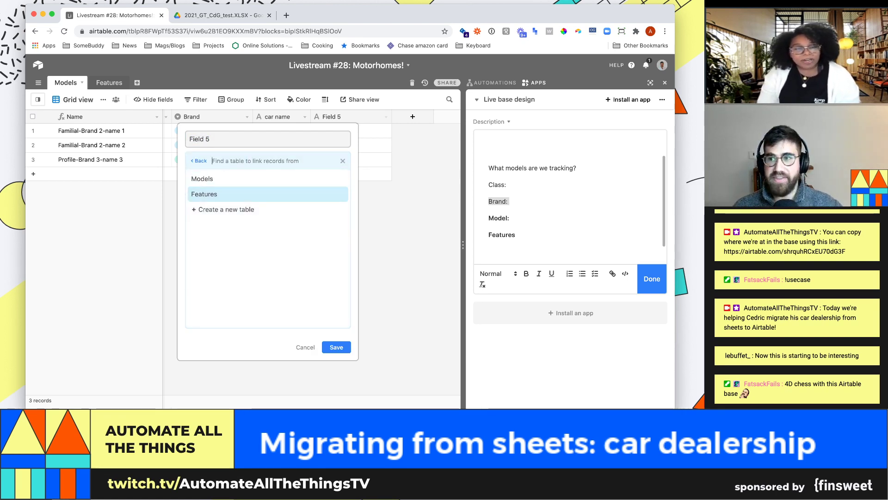
key(Return)
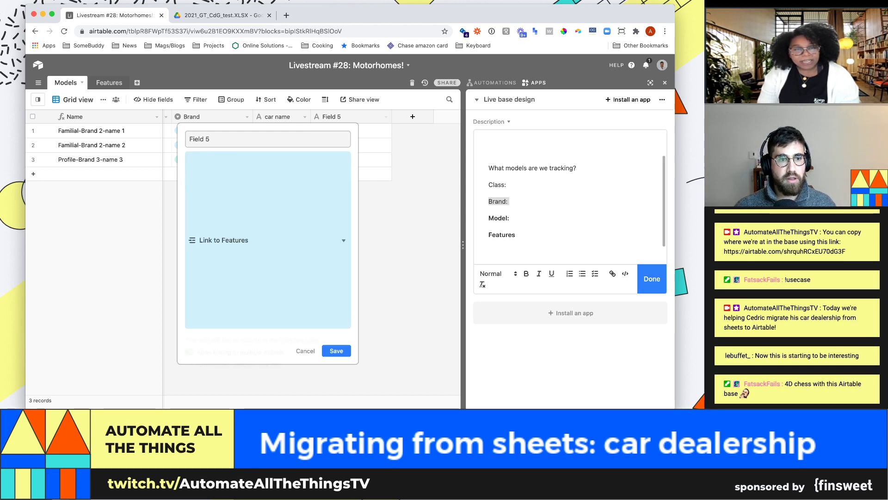
click(335, 223)
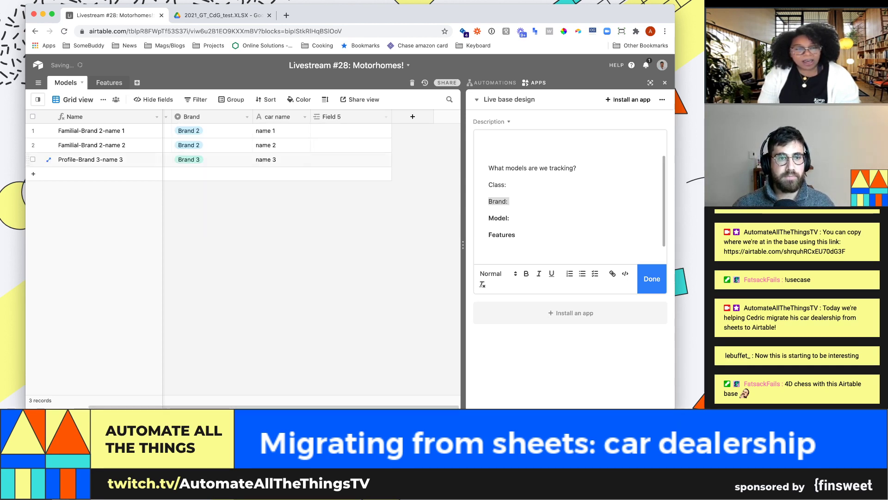
Link Feature 1, Feature 3 and Feature 5 to the first model record and widen the linked field's column to show them
click(318, 131)
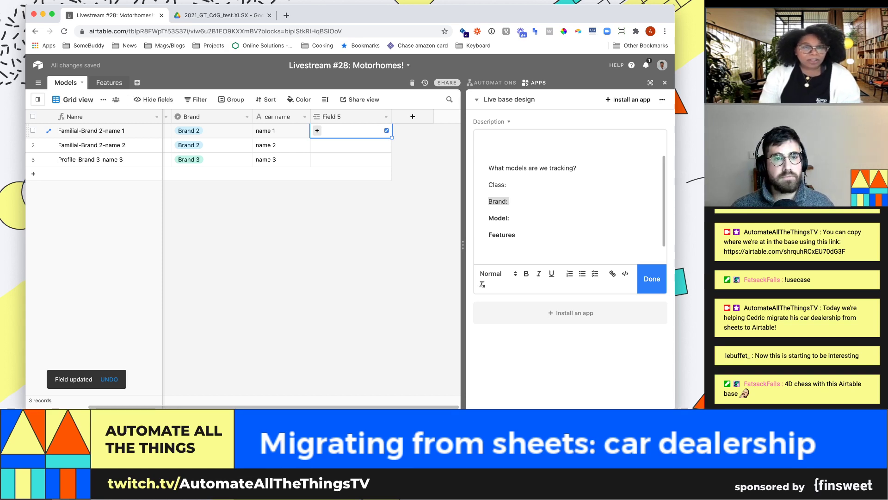
click(317, 131)
click(318, 112)
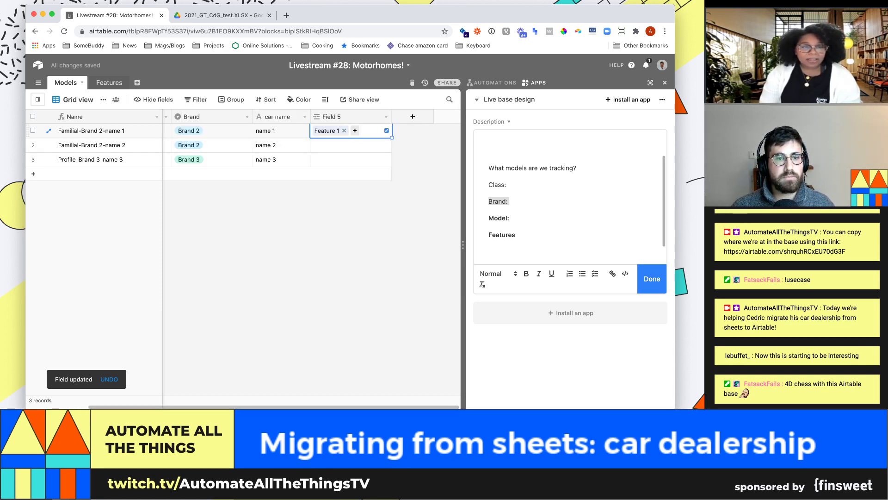
click(355, 130)
click(323, 142)
click(356, 142)
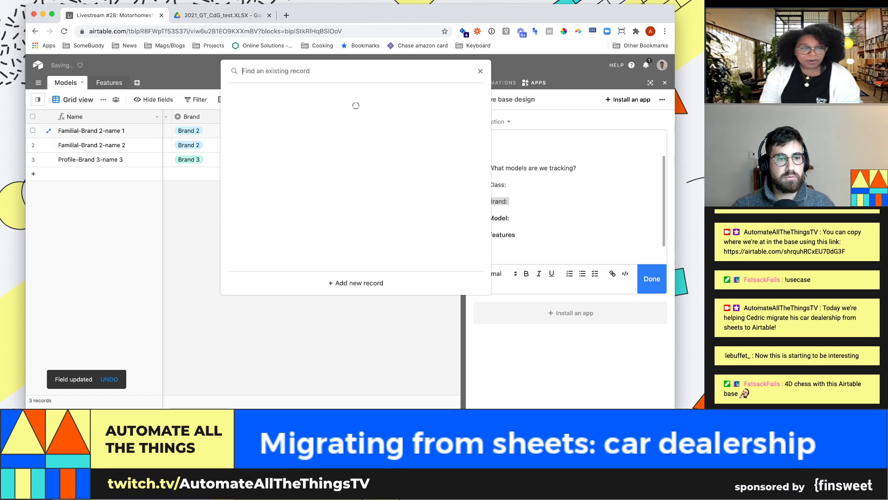
click(278, 185)
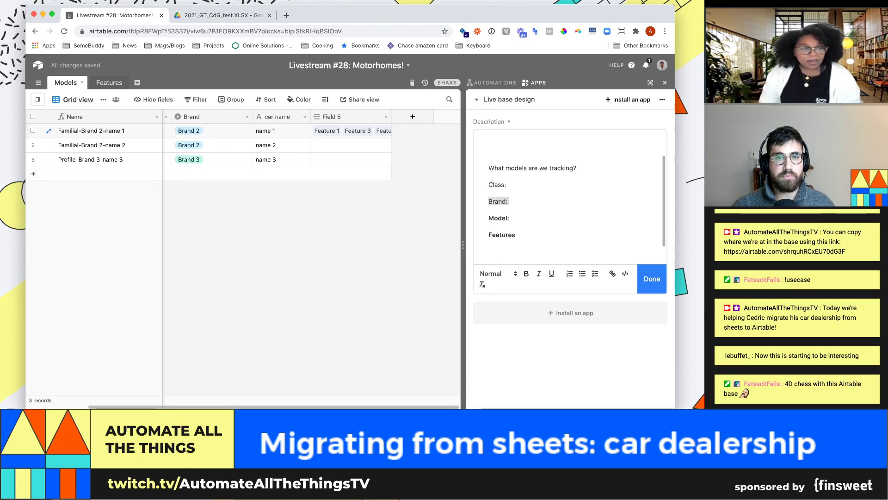
drag(392, 117, 426, 116)
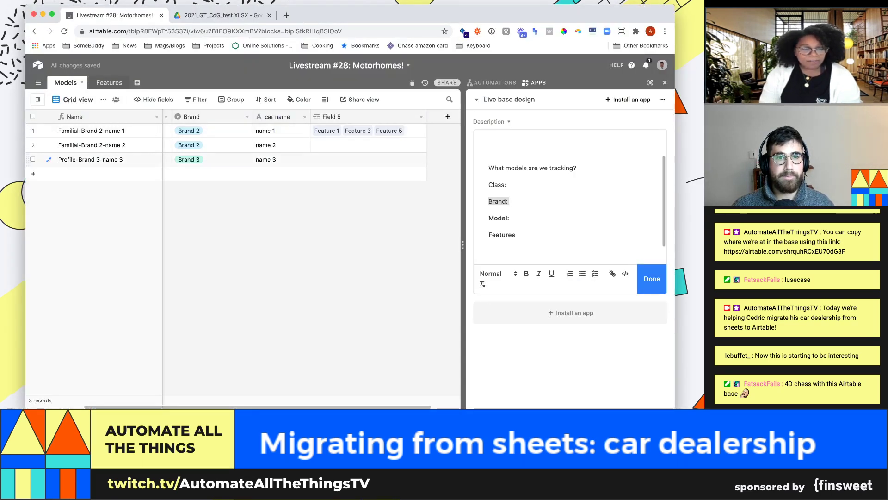
Link Feature 1, Feature 2 and Feature 3 to the second model record
click(365, 145)
click(318, 145)
click(314, 105)
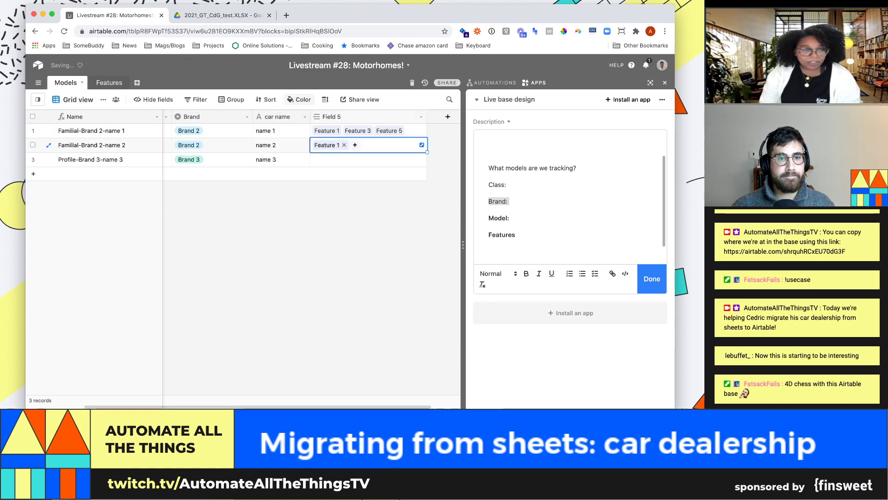
click(355, 145)
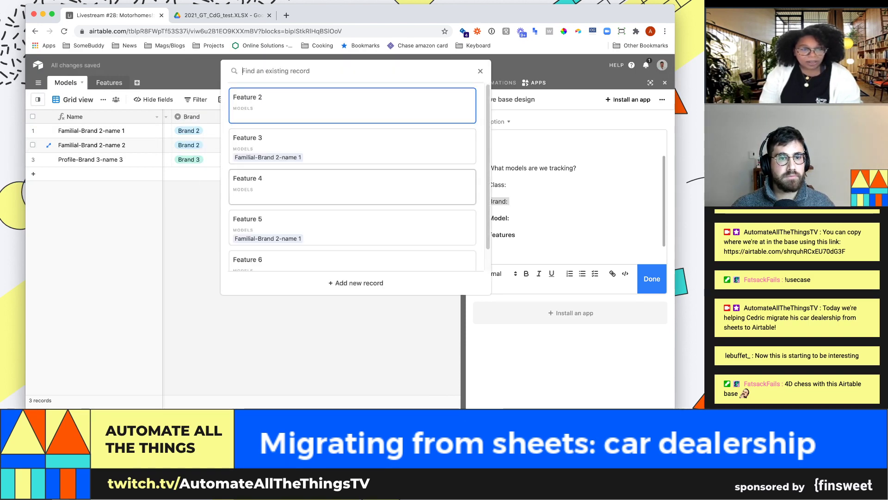
key(Return)
key(Return)
key(Return)
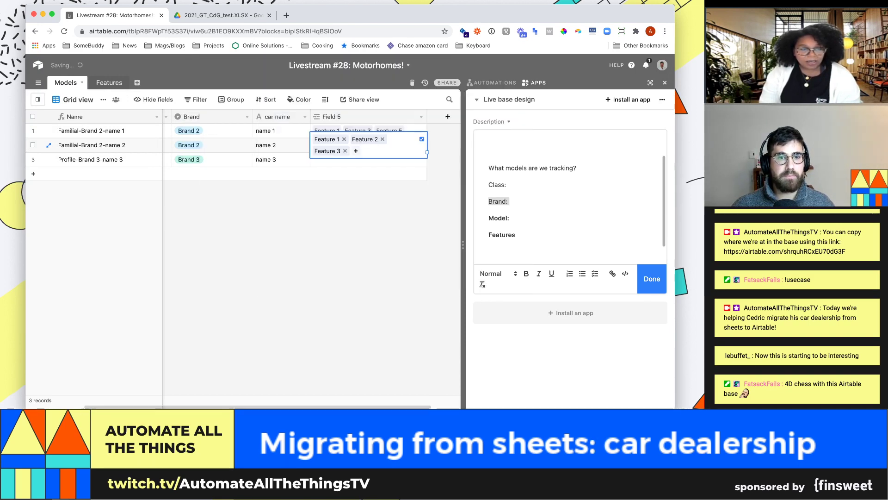
click(366, 159)
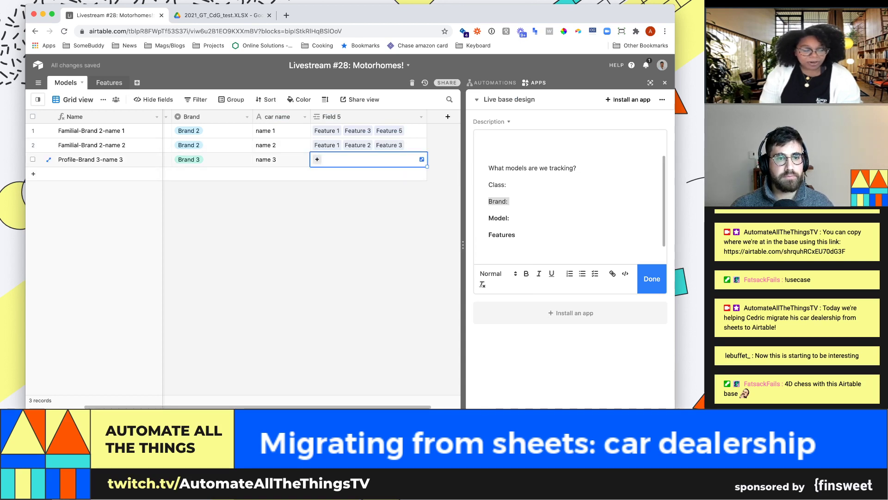
key(Return)
key(Down)
key(Down)
key(Down)
key(Return)
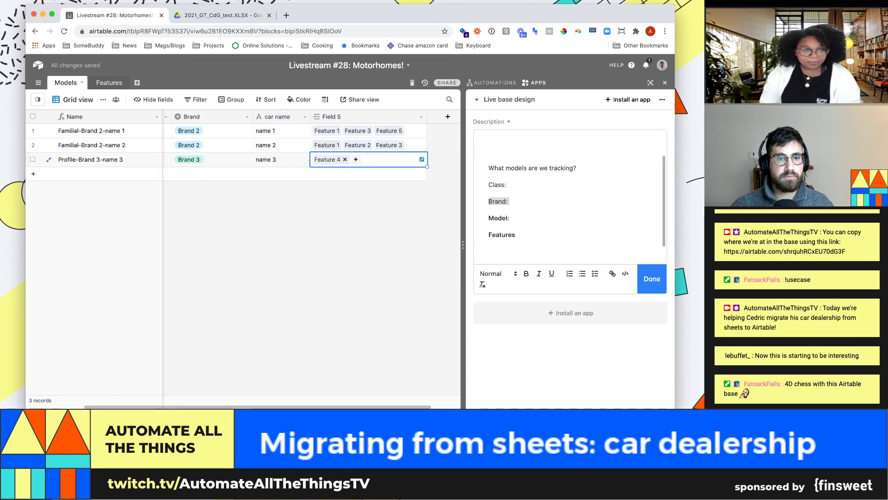
key(BackSpace)
Link Feature 2, Feature 4 and Feature 6 to the third model record
key(Return)
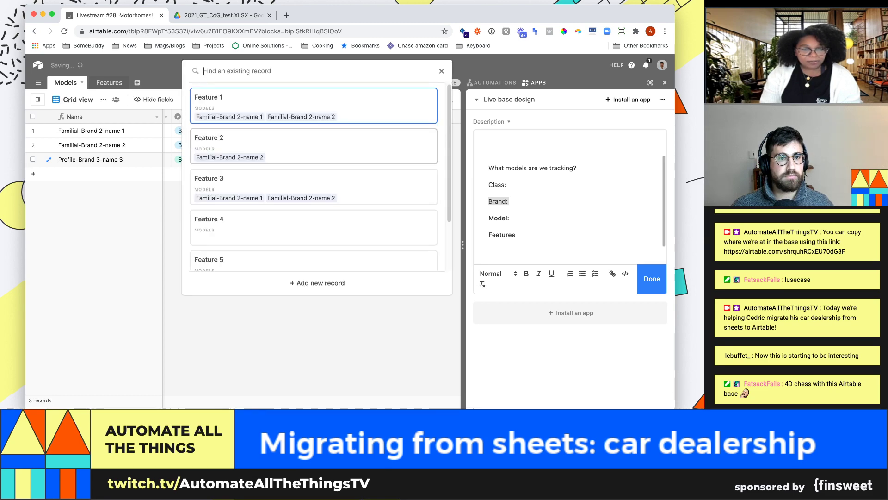
key(Return)
key(Return)
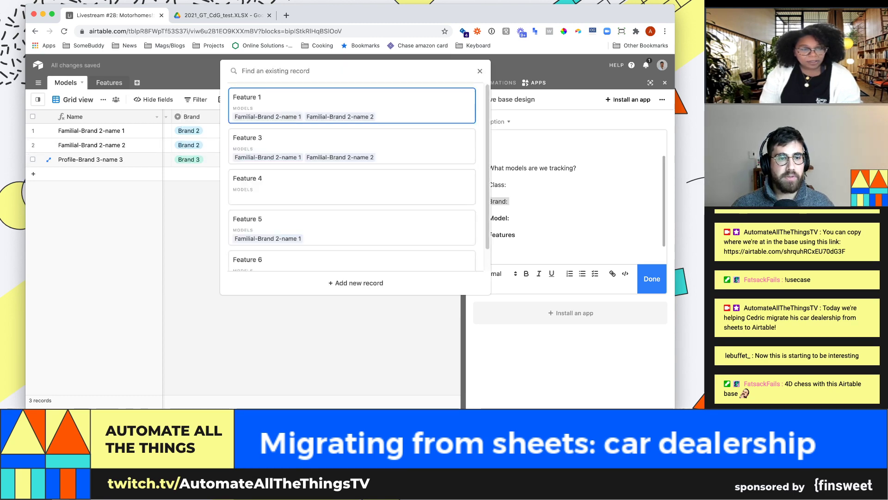
click(351, 187)
key(Return)
key(Down)
key(Down)
key(Down)
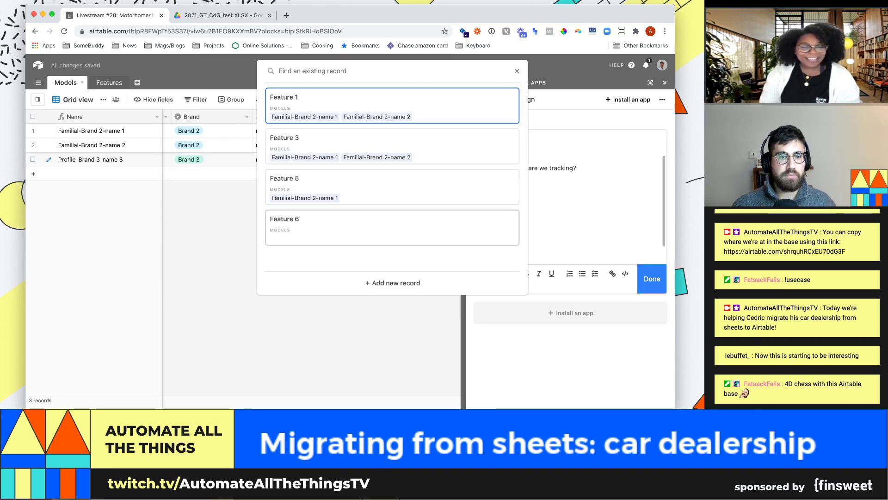
key(Return)
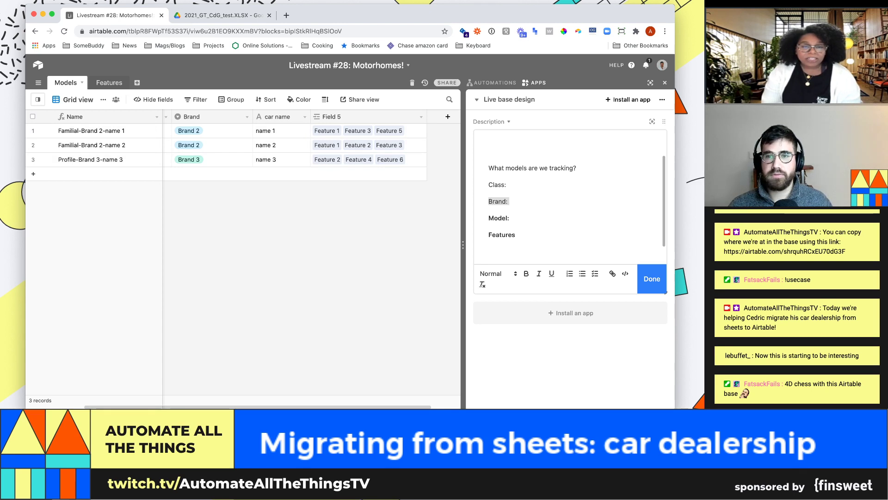
Close the Apps pane and look through the expanded features linked to the first model record
click(665, 83)
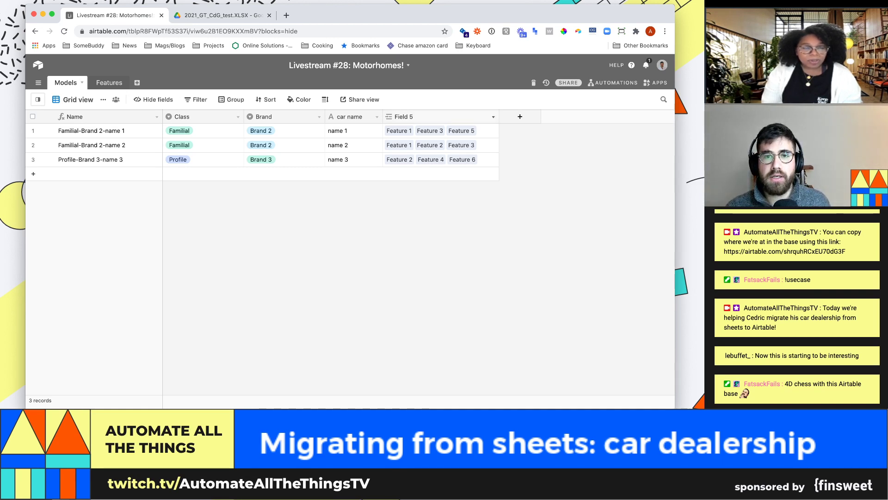
click(440, 131)
click(494, 130)
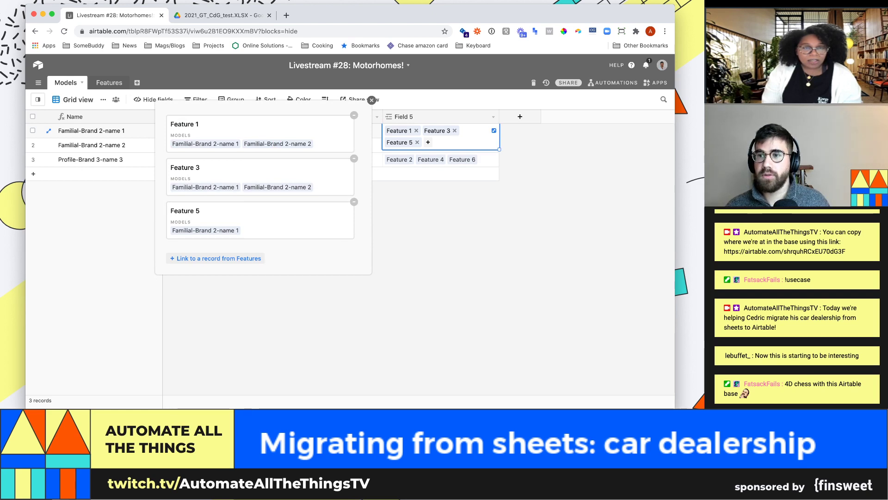
key(Escape)
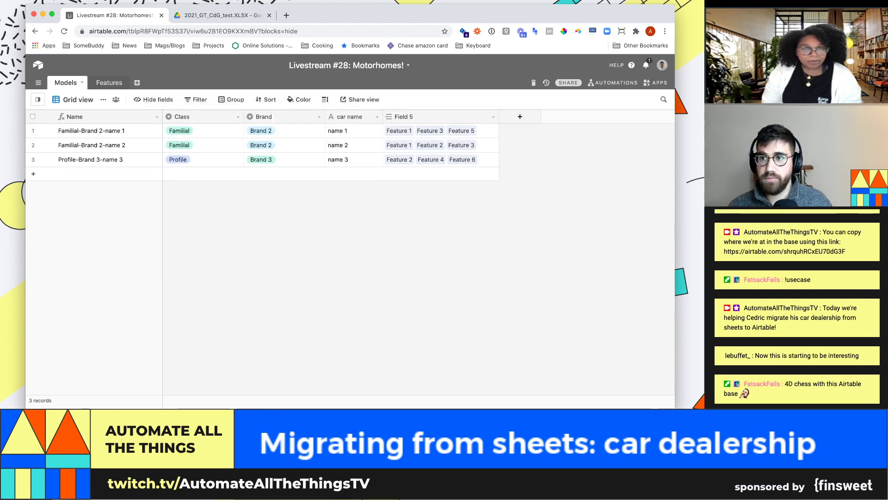
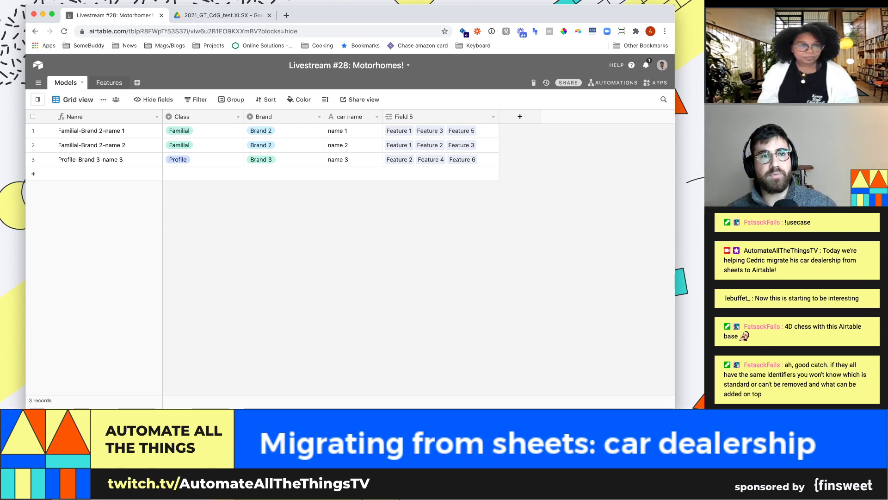
Examine columns D to F for Feature 1 to Feature 17 in the Profile sheet of 2021_GT_CdG_test.XLSX, and return to the Airtable base
key(ctrl+Tab)
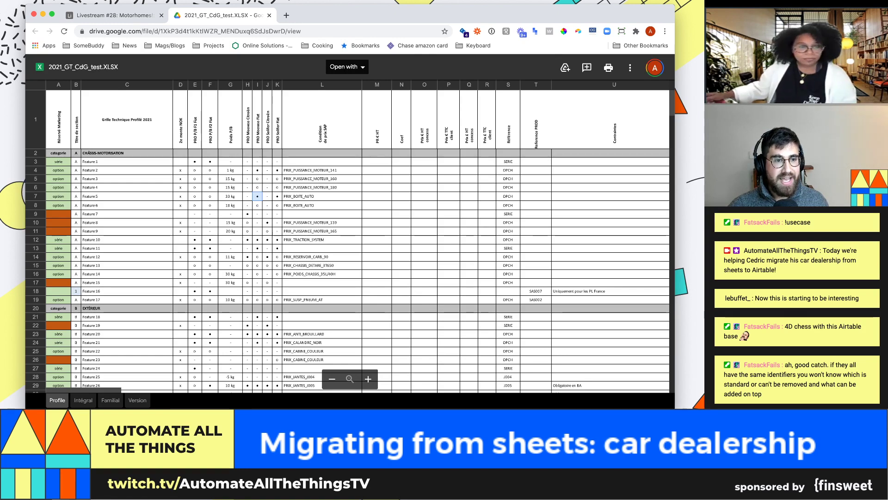
drag(181, 153, 210, 300)
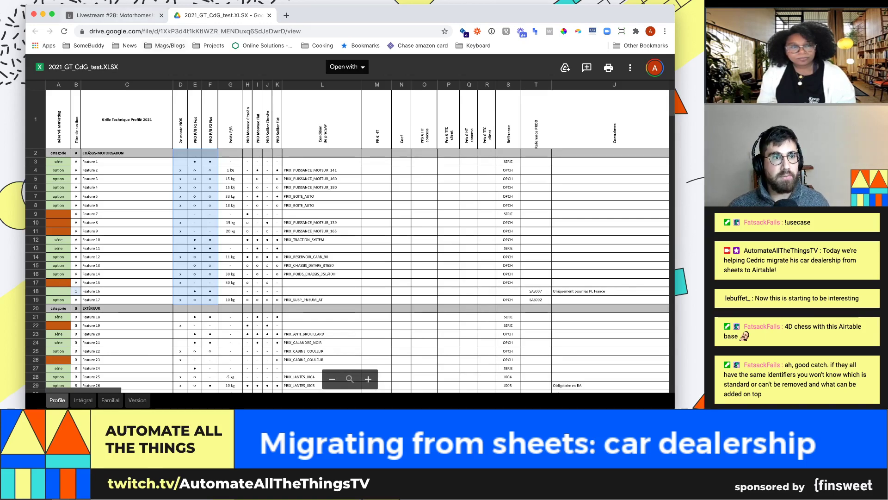
click(111, 16)
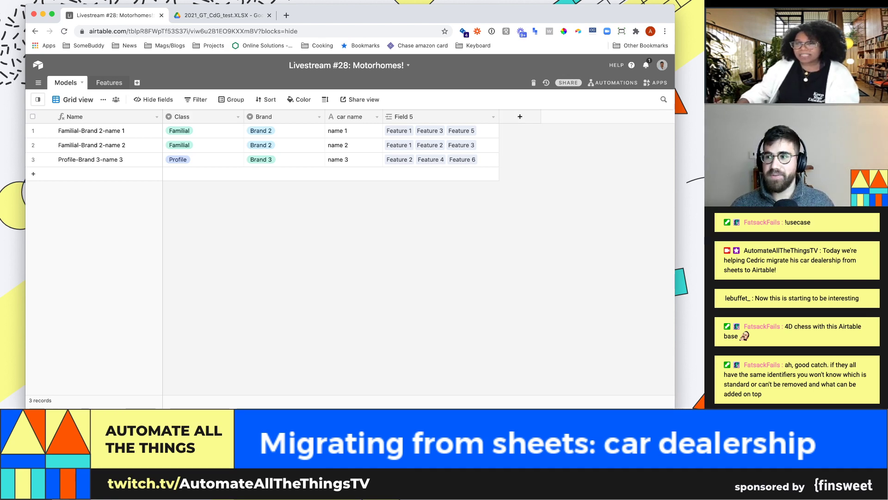
key(super+Tab)
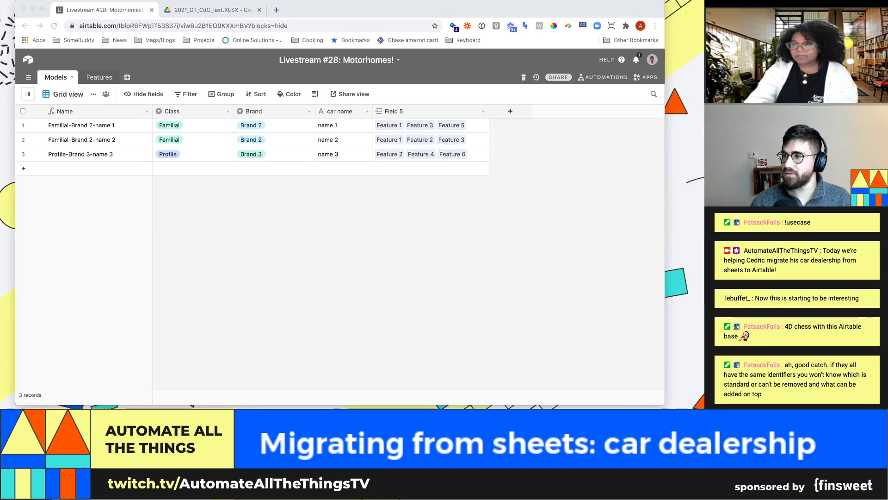
key(super+Tab)
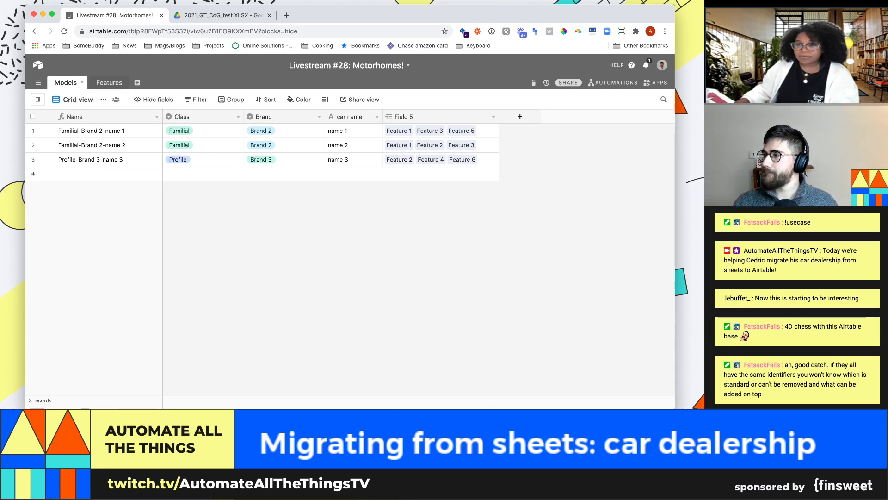
key(super+Tab)
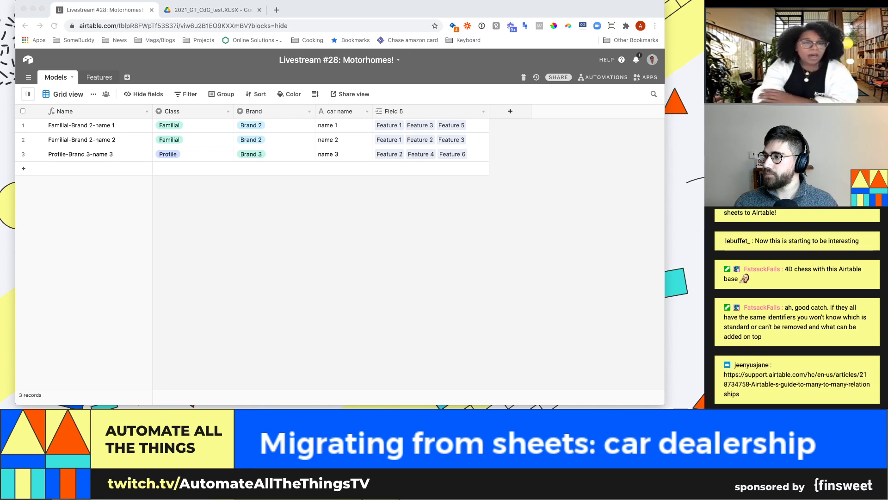
key(super+Tab)
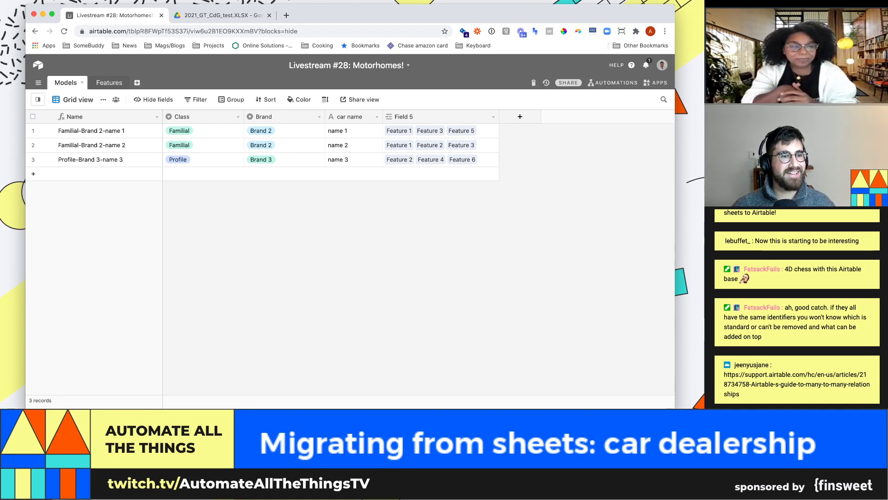
Create an empty table named Build in the base
click(137, 82)
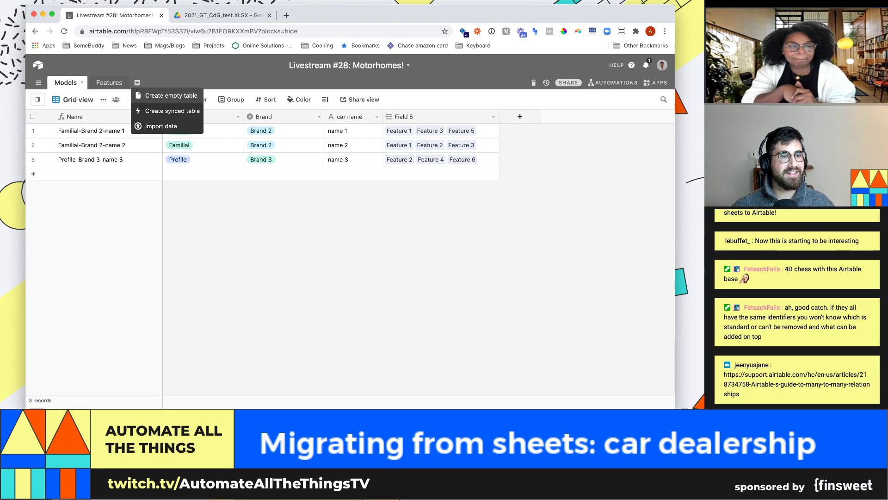
click(171, 95)
text(Build)
key(Return)
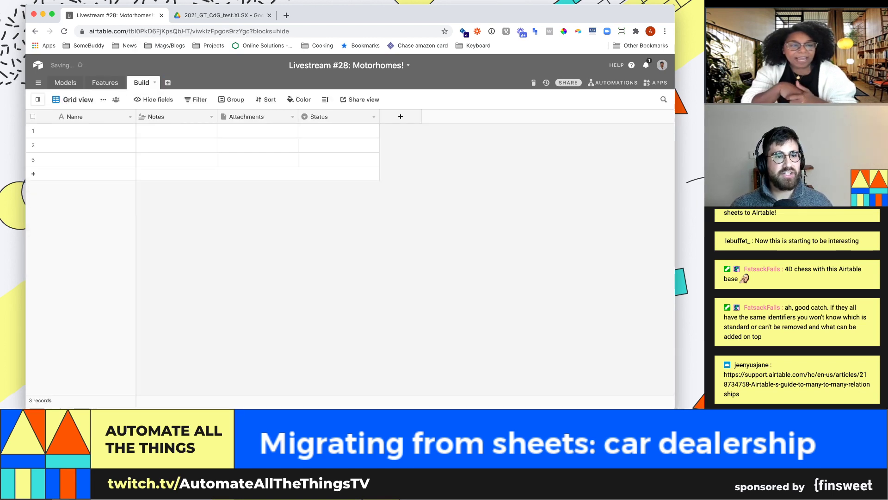
Delete the default Notes, Attachments and Status fields from the Build table
click(212, 117)
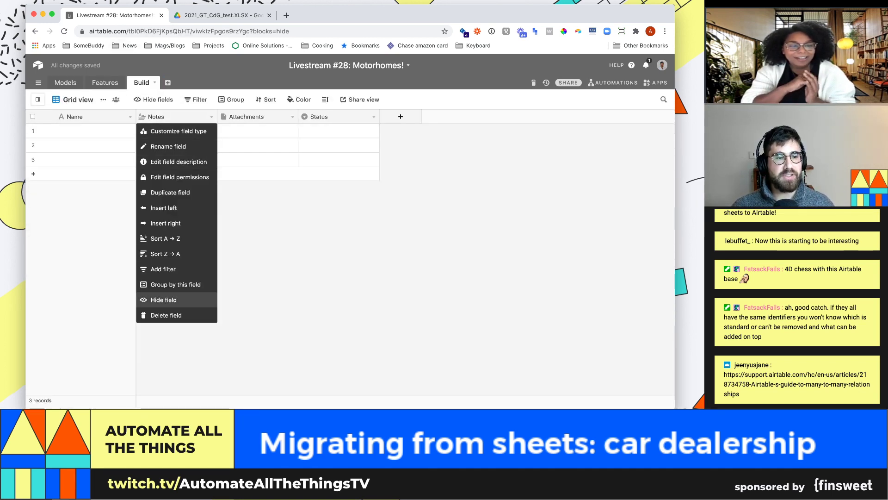
click(166, 315)
click(212, 117)
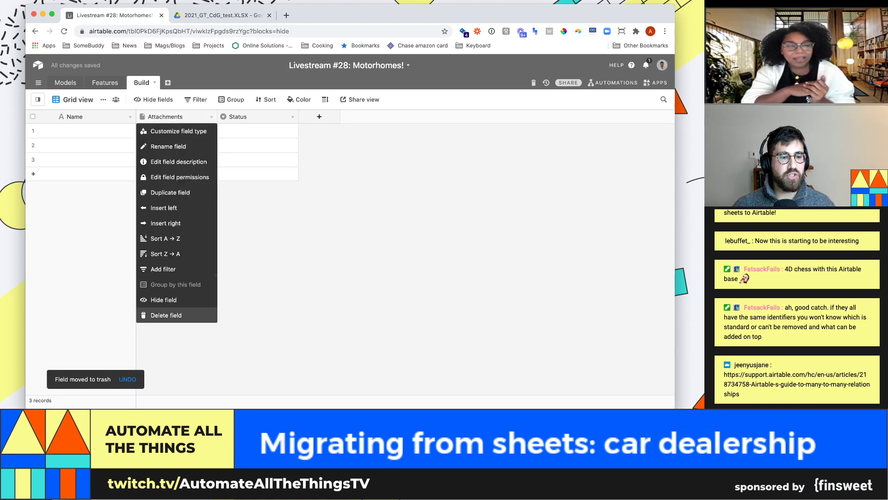
click(167, 315)
click(211, 116)
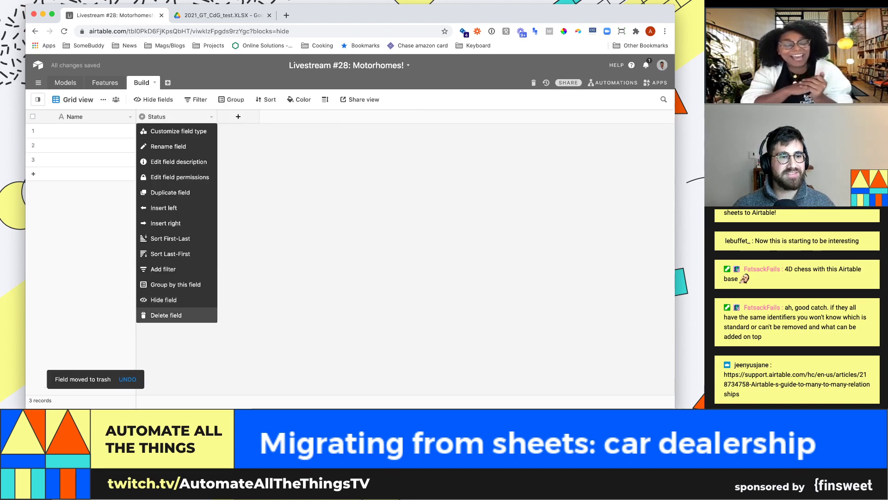
click(167, 315)
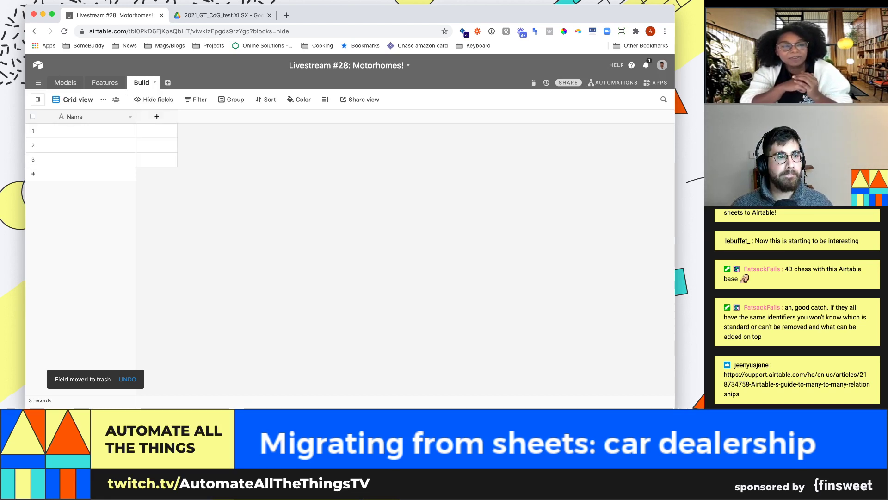
Add a field named Model to the Build table that links to records in the Models table
click(157, 116)
text(Model)
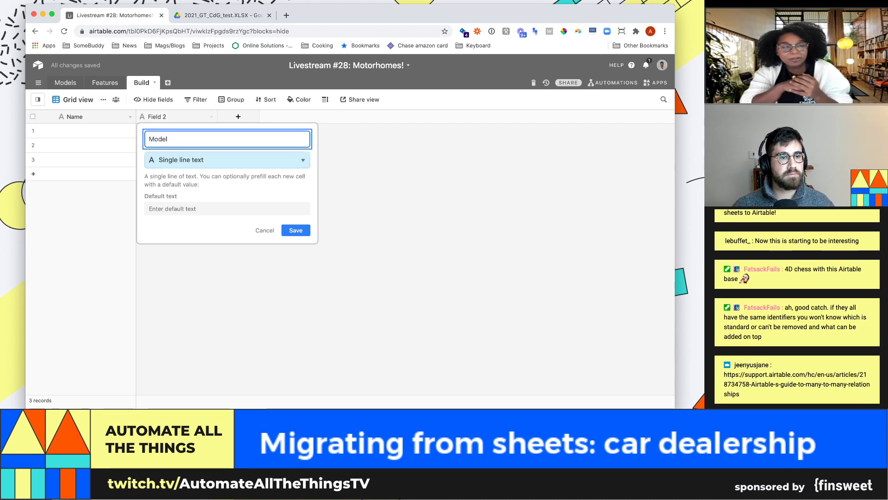
key(Tab)
key(Return)
text(lin)
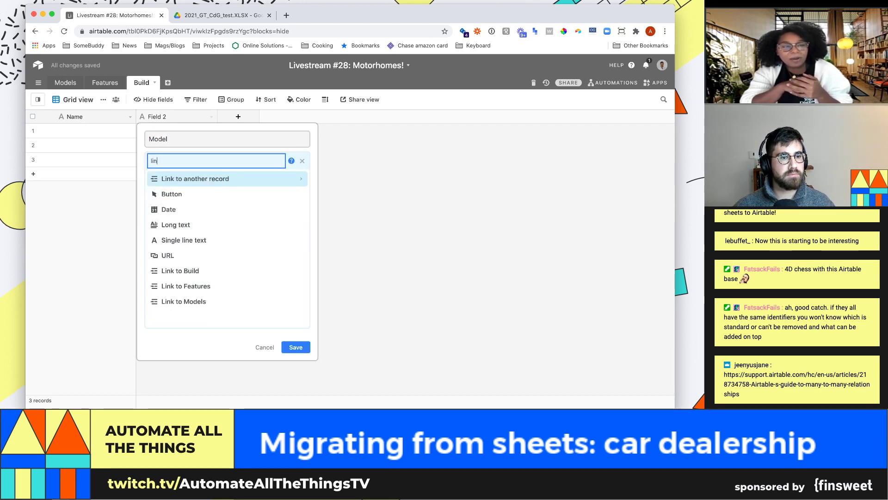
key(Return)
key(Down)
key(Down)
key(Up)
key(Up)
key(Return)
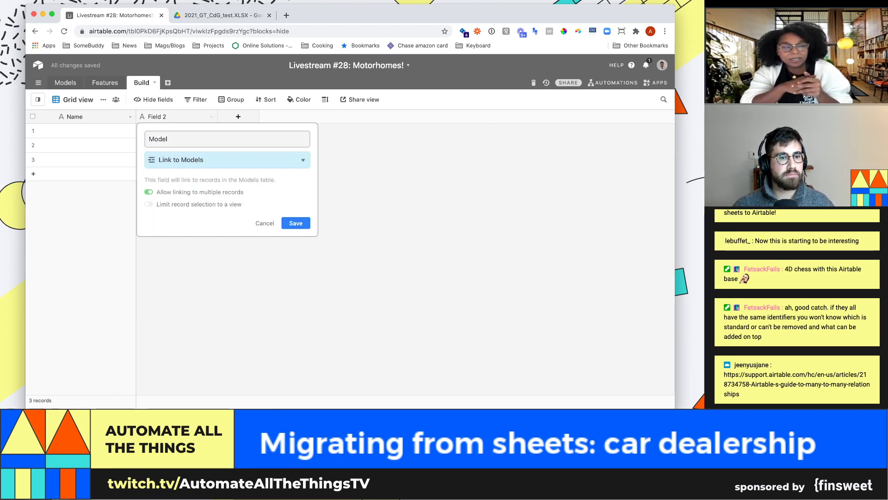
key(Return)
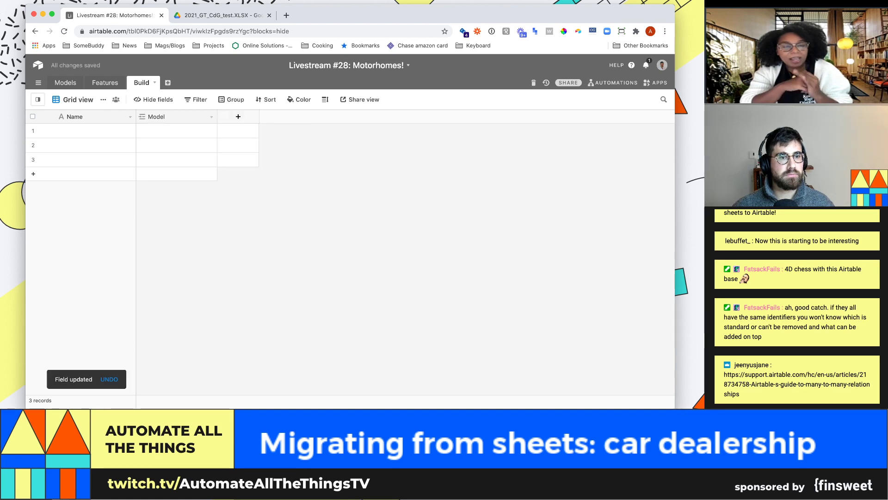
Add a field named features to the Build table that links to records in the Features table
click(238, 116)
text(features)
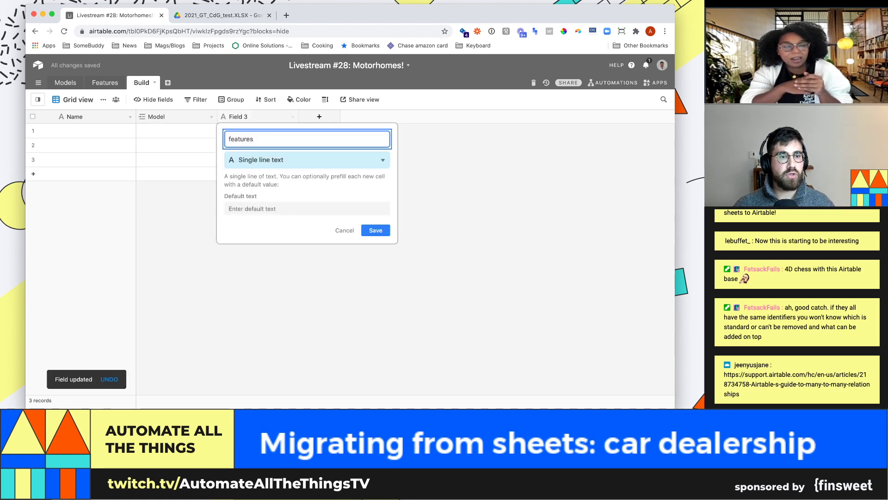
key(Tab)
key(Return)
key(Return)
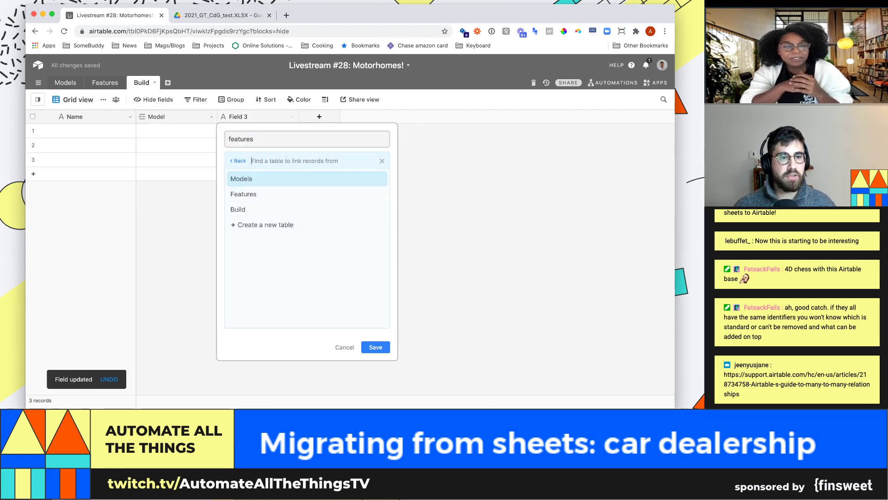
key(Down)
key(Return)
key(Return)
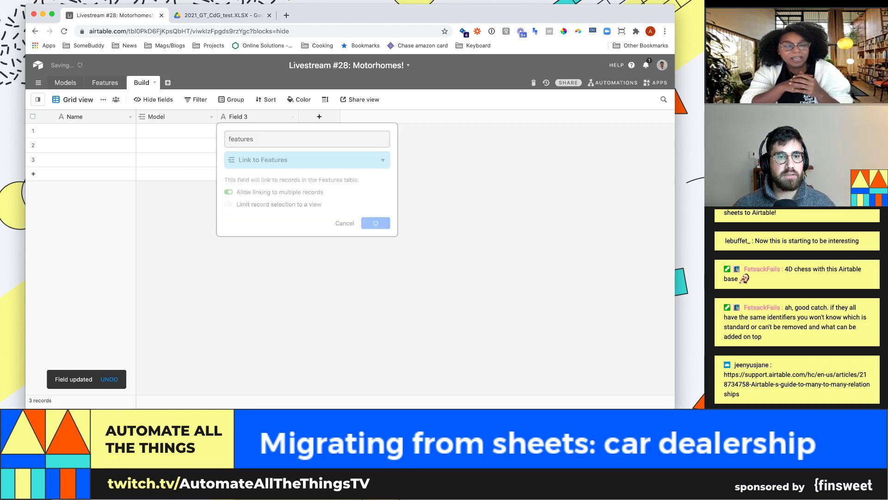
Add a single line text field named Type to the Build table
key(Return)
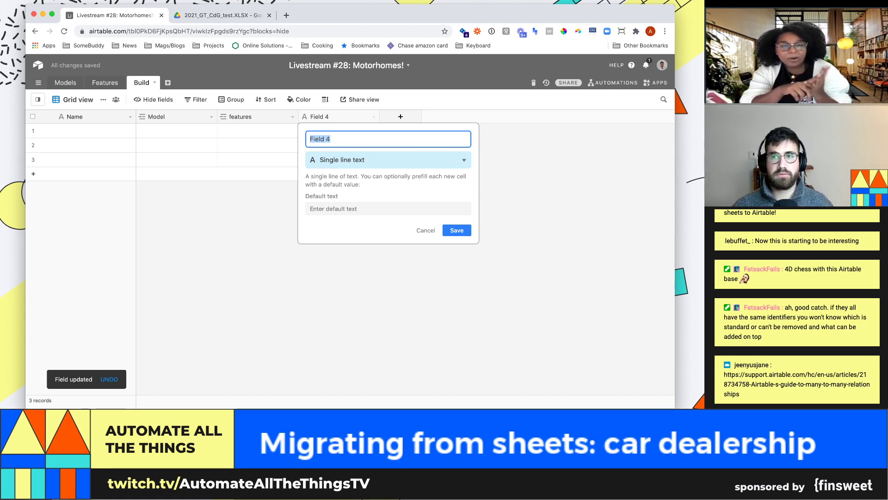
text(Option)
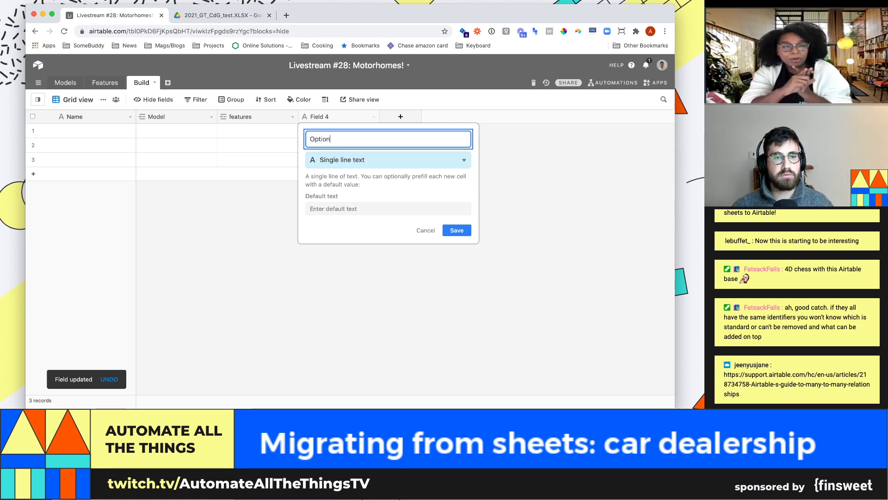
key(BackSpace)
key(BackSpace)
key(BackSpace)
key(BackSpace)
key(BackSpace)
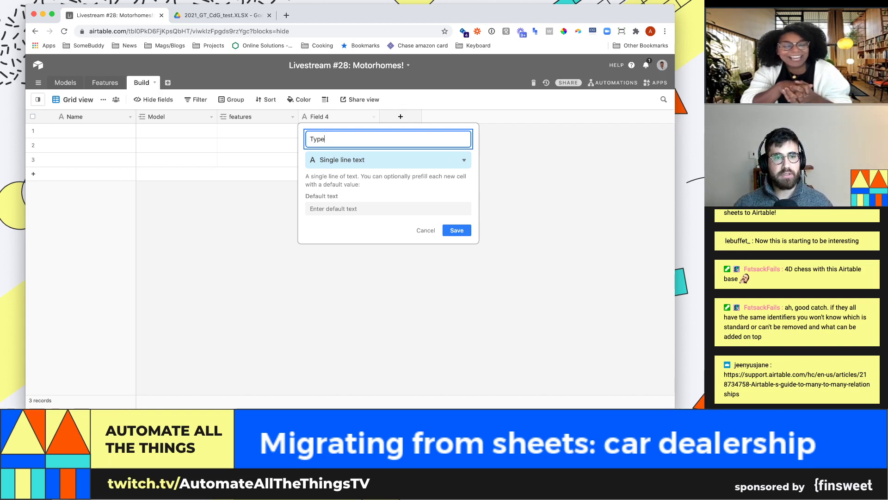
key(Return)
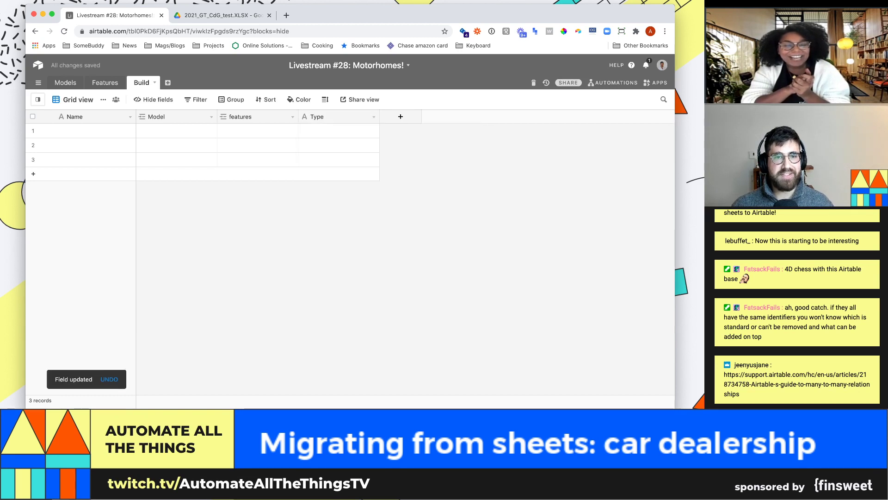
Change the Type field to a single select and rename it Availability
click(374, 116)
click(341, 131)
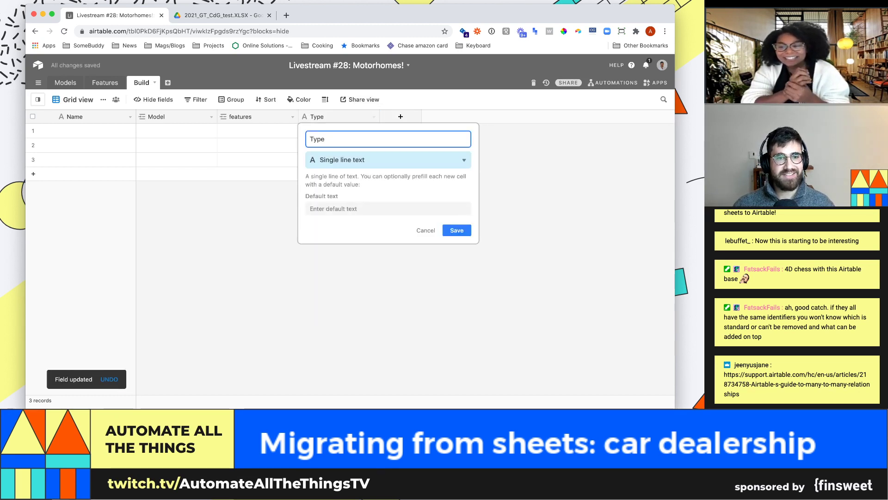
click(377, 159)
text(sing)
key(Down)
key(Return)
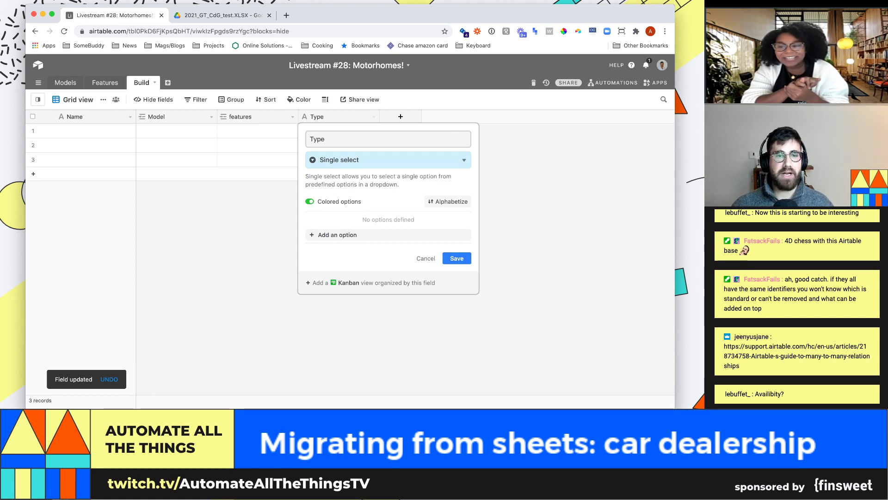
click(388, 139)
text(Availability)
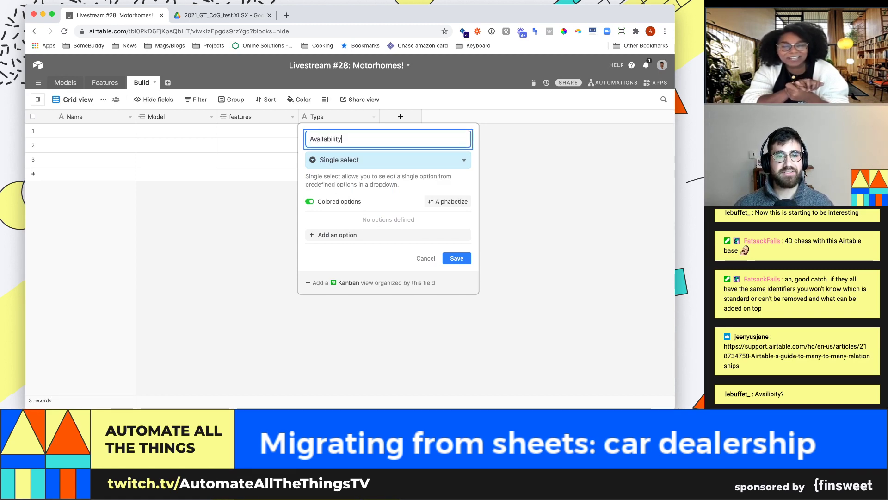
Add the options Standard and Optional to the Availability field and save it
click(388, 235)
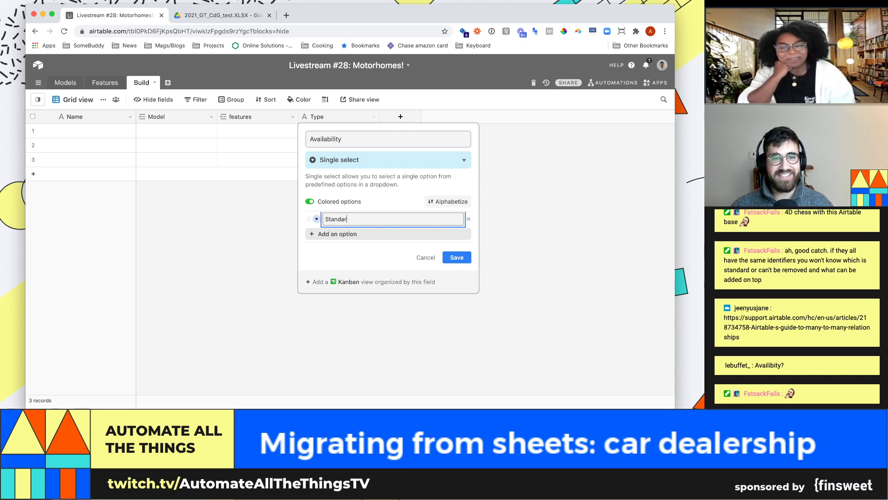
text(d)
key(Return)
key(Return)
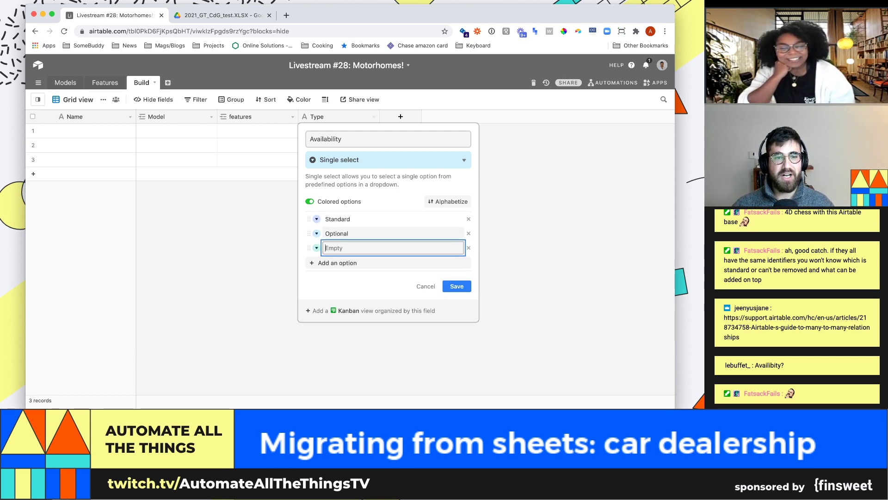
text(Un)
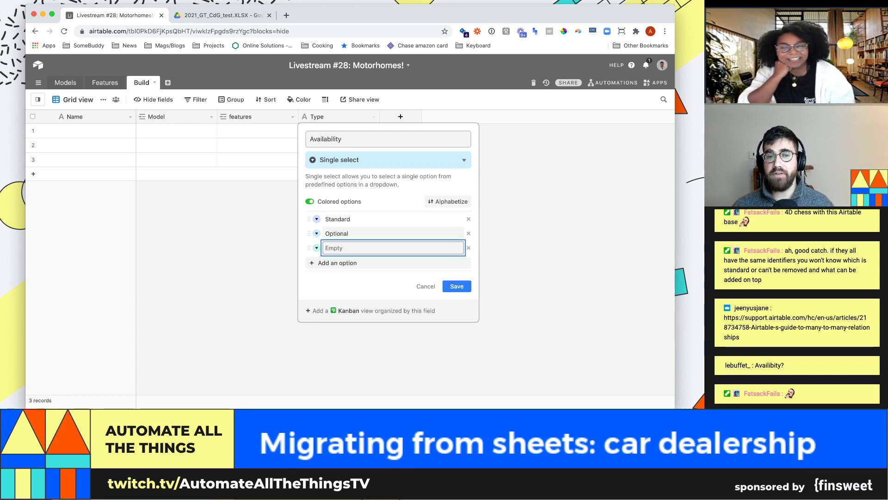
text(U)
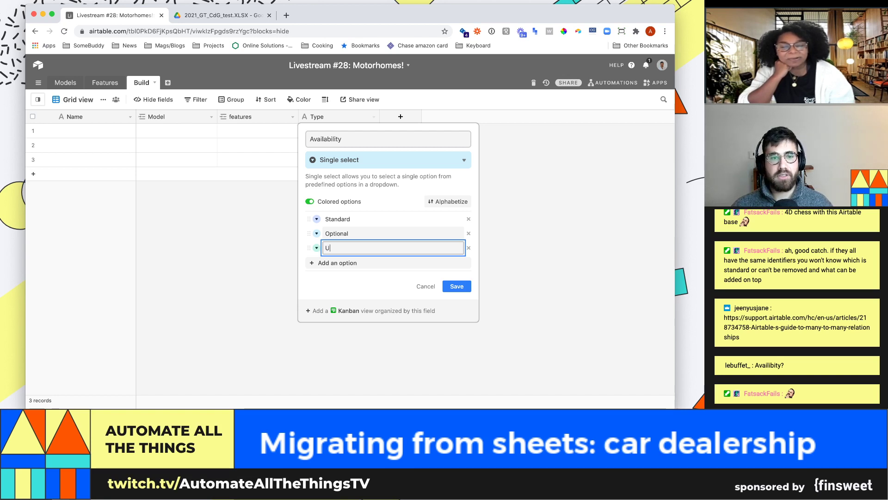
text(navailable)
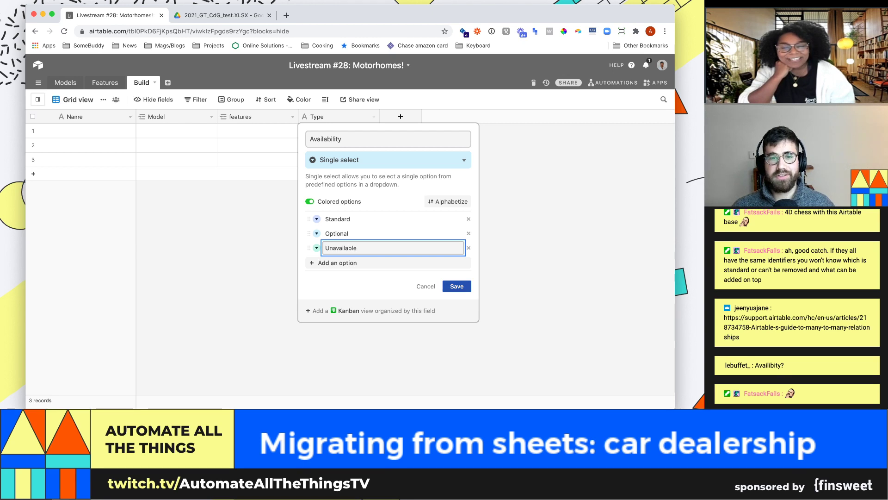
click(469, 247)
click(457, 272)
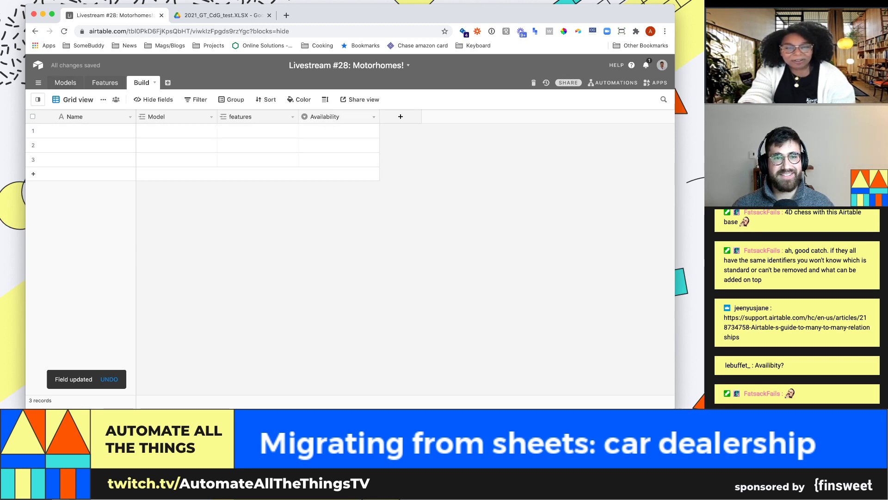
Add a third option named Unavailable to the Availability field and save it
click(373, 117)
click(341, 132)
click(338, 249)
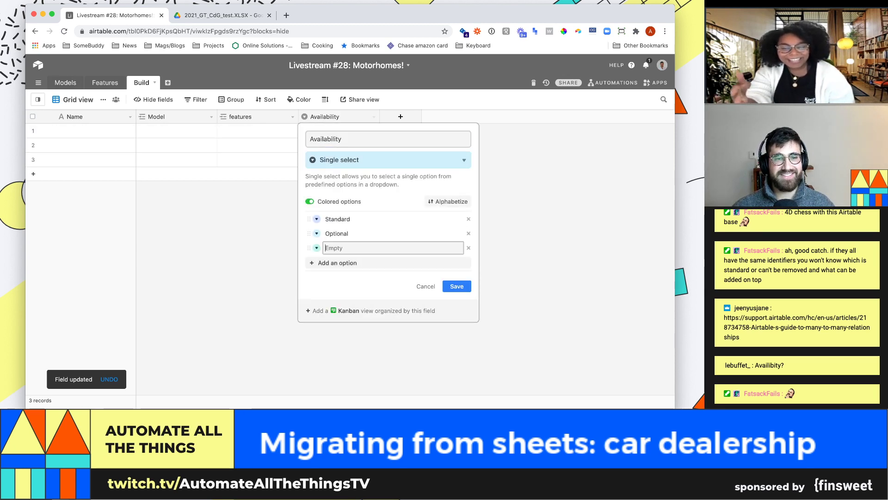
text("un)
text(avail)
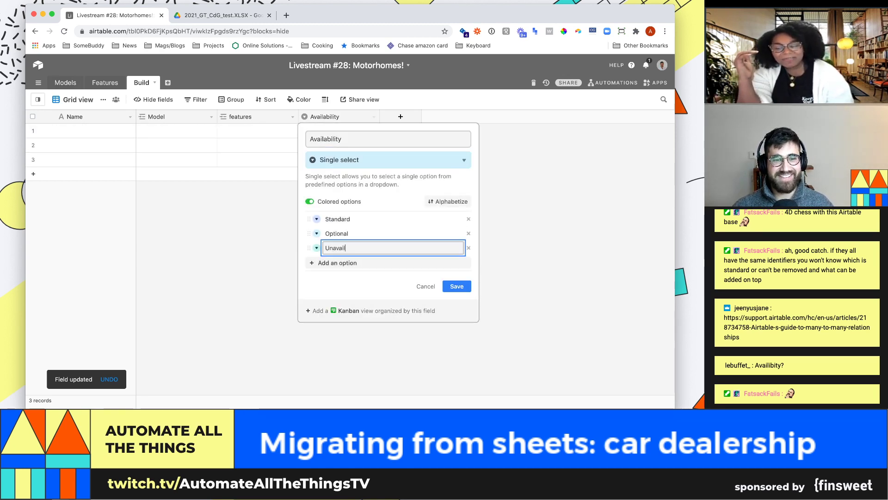
text(able)
key(Return)
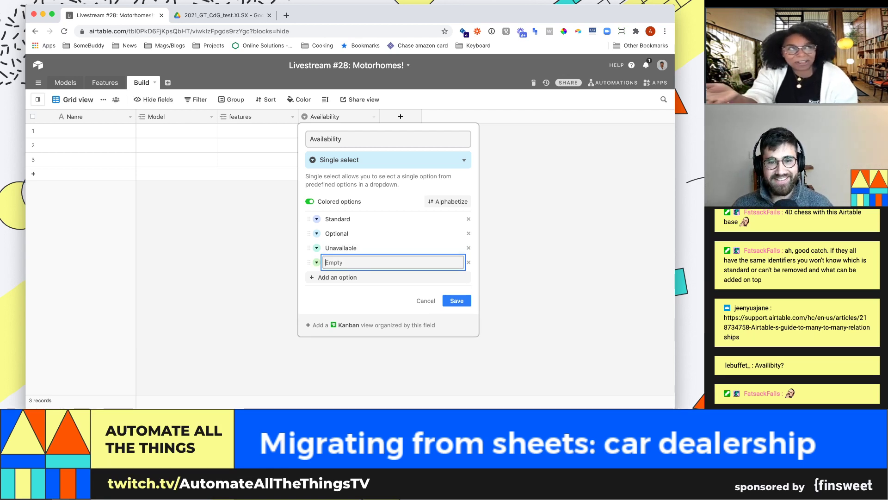
key(Return)
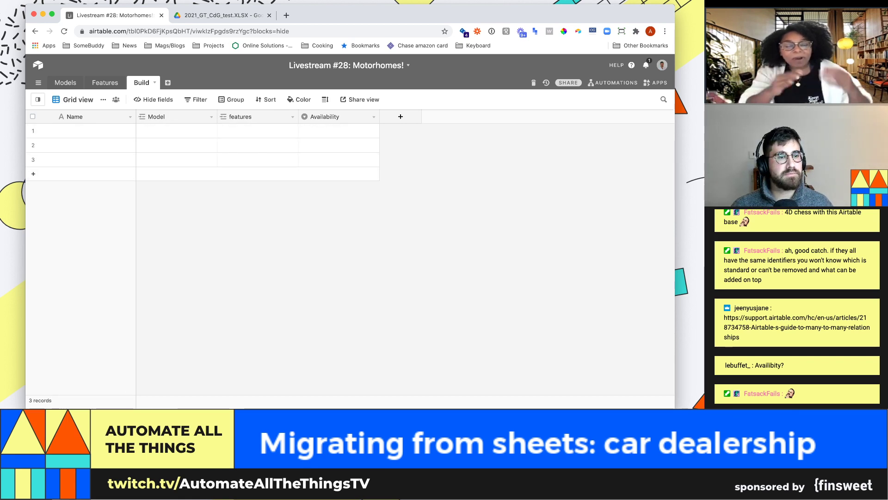
Link the first Build record to the model Familial-Brand 2-name 1
click(177, 130)
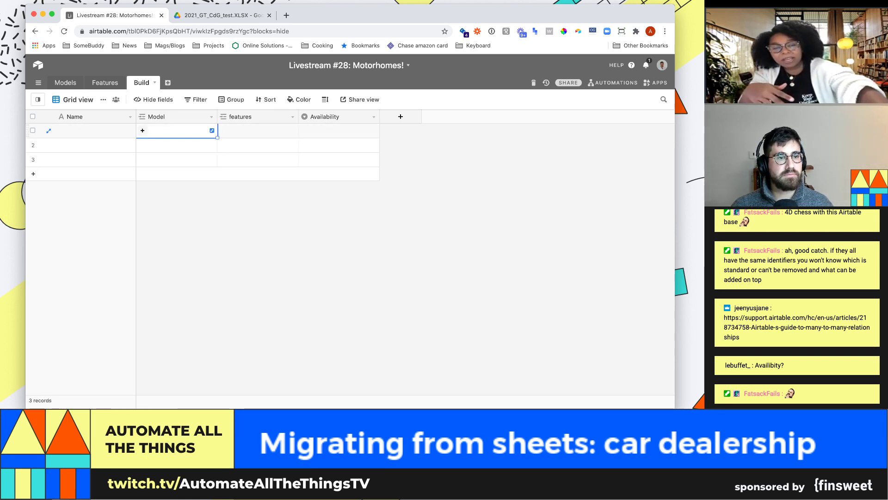
click(257, 130)
click(177, 131)
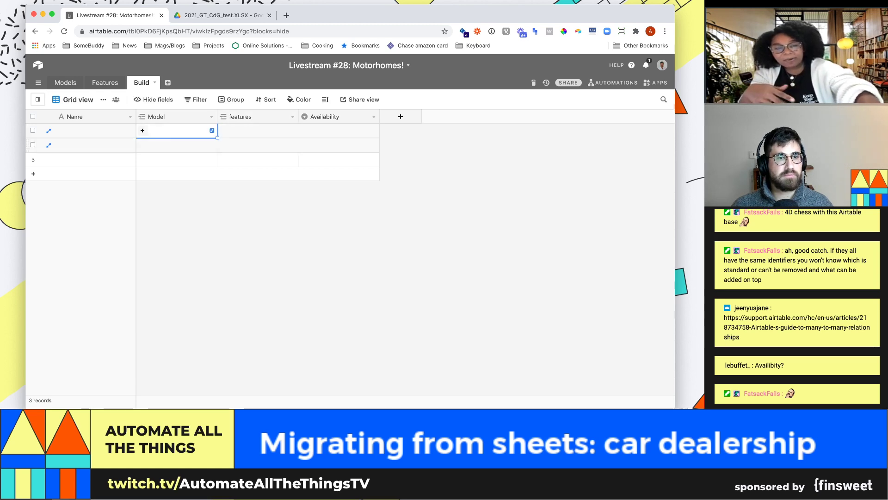
click(257, 130)
click(176, 130)
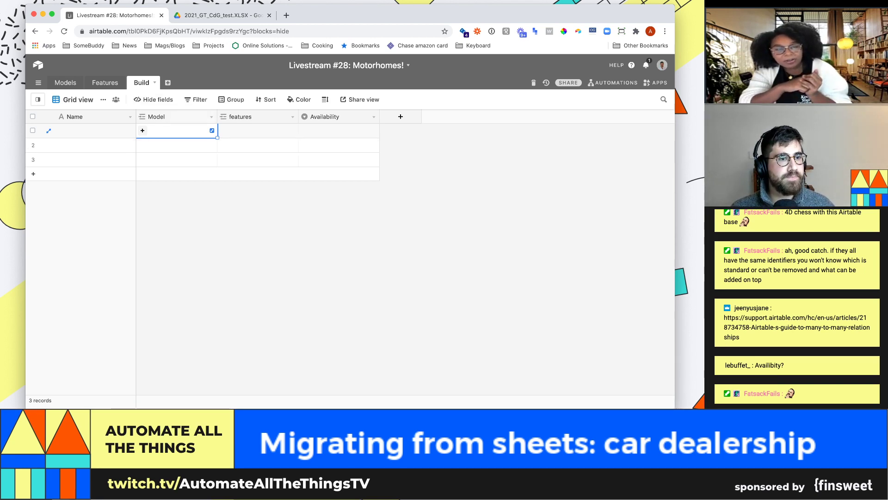
click(143, 130)
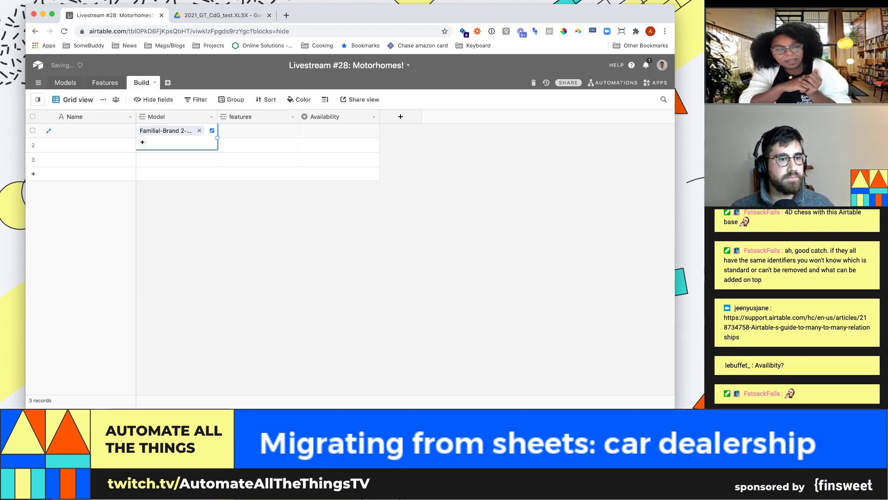
click(148, 143)
Link Feature 1 in the features field of the first Build record, leaving its Availability empty
click(258, 130)
click(223, 130)
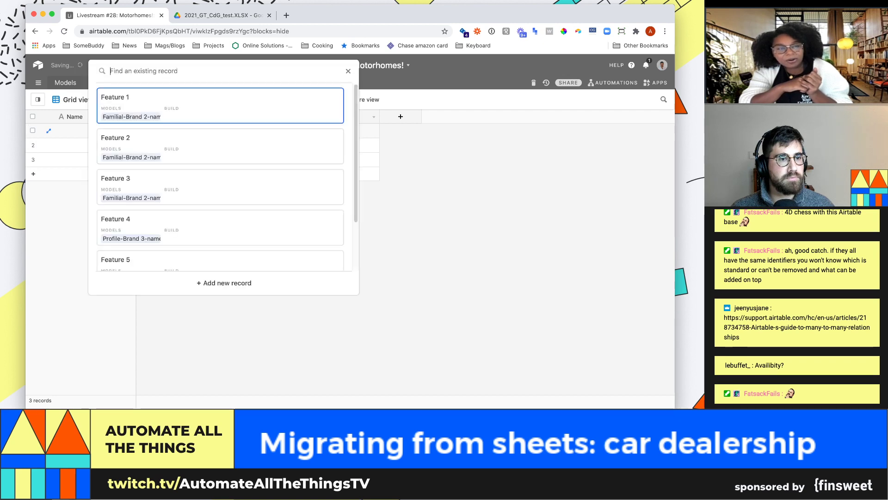
click(220, 107)
click(338, 130)
click(338, 131)
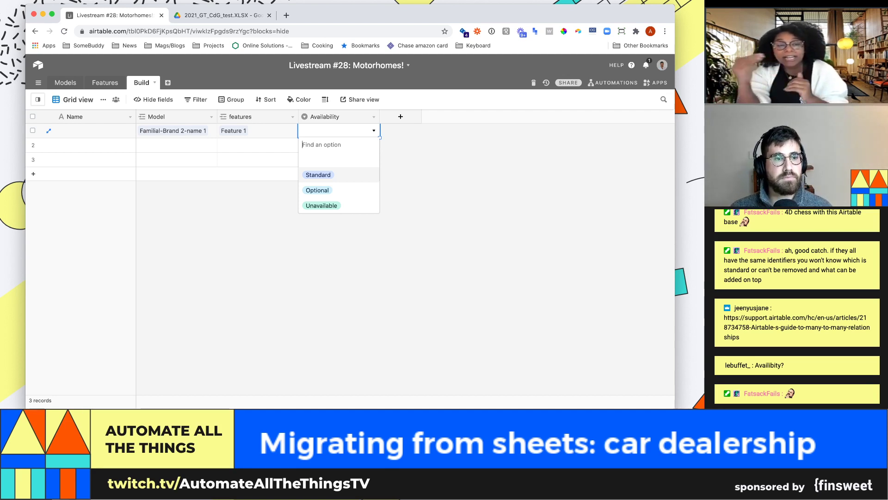
click(262, 146)
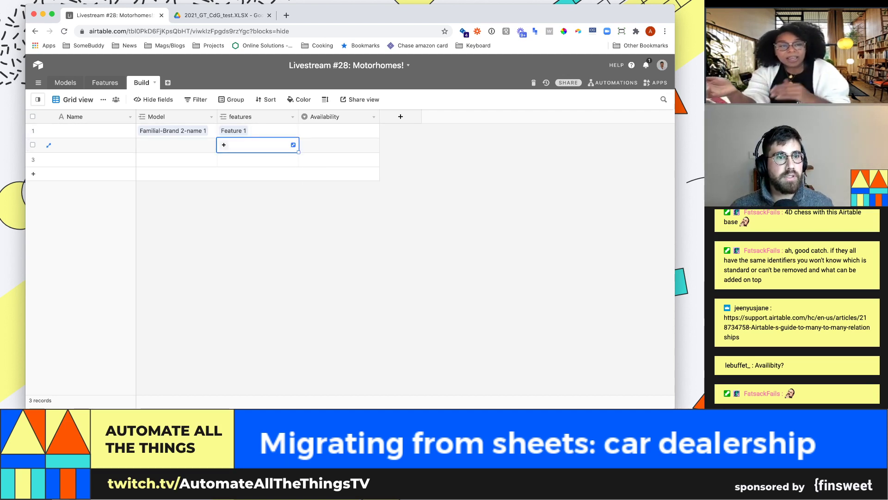
Switch to the 2021_GT_CdG_test.XLSX spreadsheet and examine the Feature 1 row in the Brand 1 / 2 Model 1 column
click(220, 15)
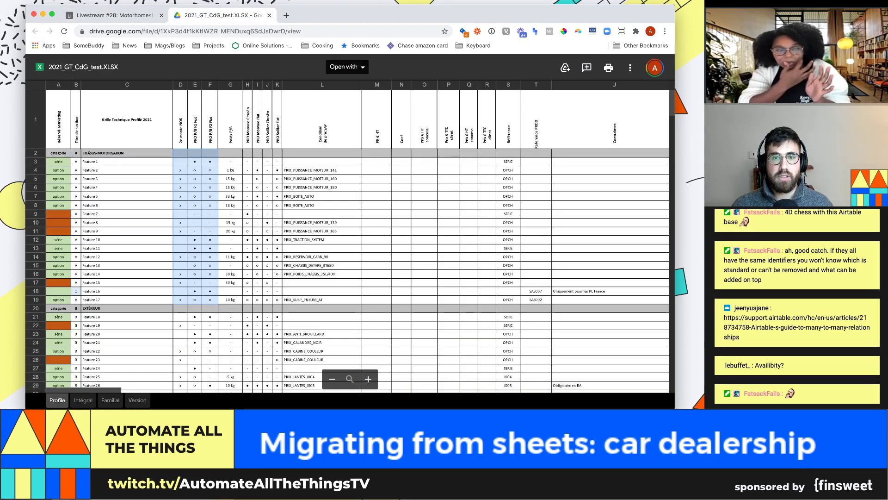
click(487, 170)
click(469, 161)
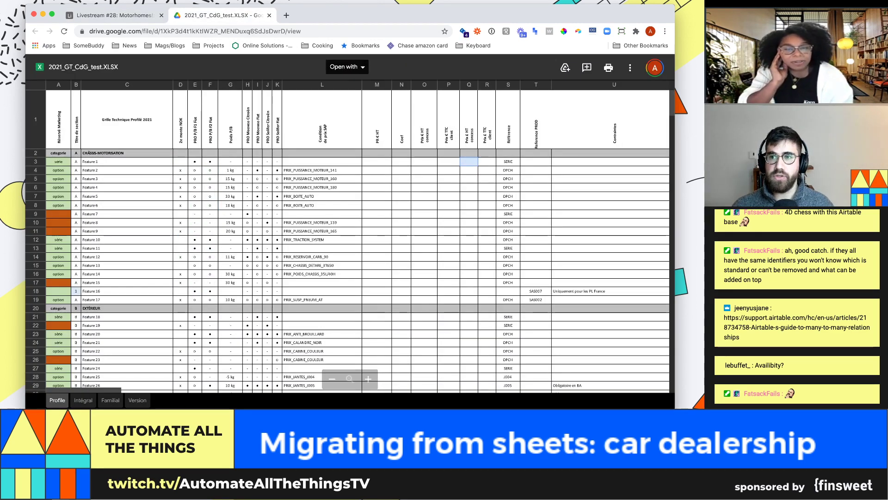
key(shift+Right)
key(shift+Right)
key(shift+Right)
key(shift+Right)
key(shift+Right)
drag(666, 161, 552, 162)
click(552, 161)
click(553, 153)
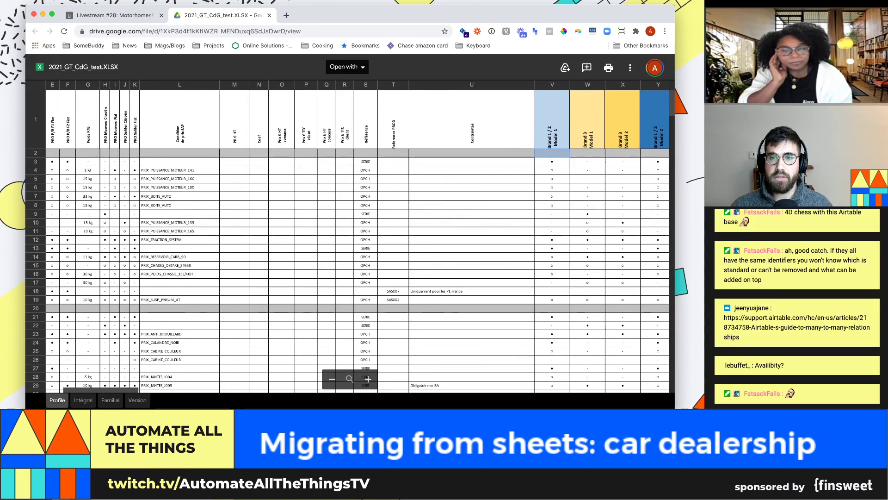
click(552, 161)
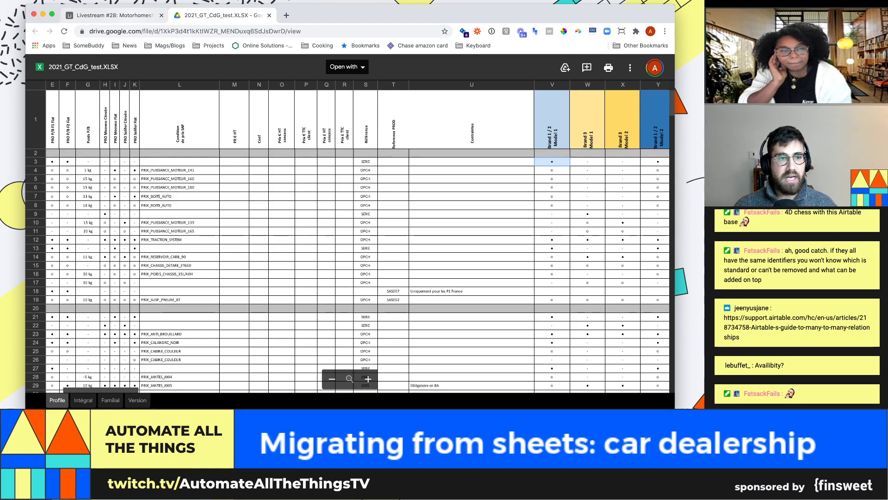
Return to the Build table in Airtable and remove the linked model from the first record
click(114, 16)
click(174, 131)
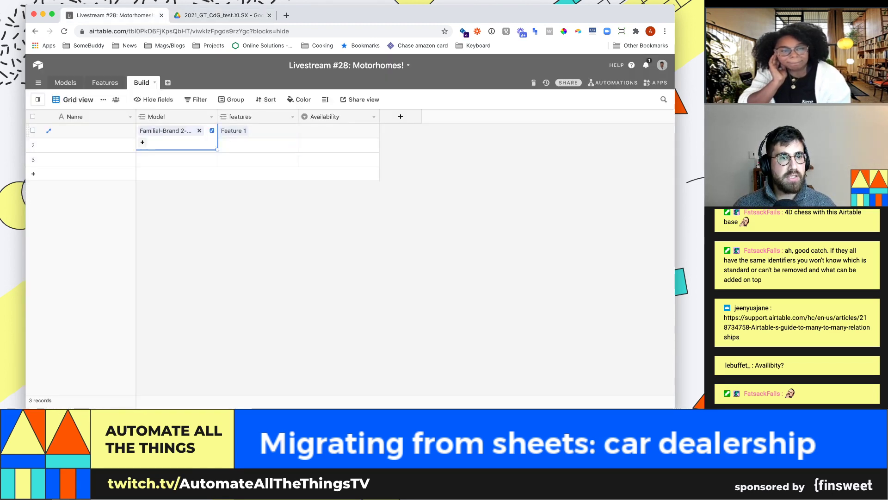
click(217, 15)
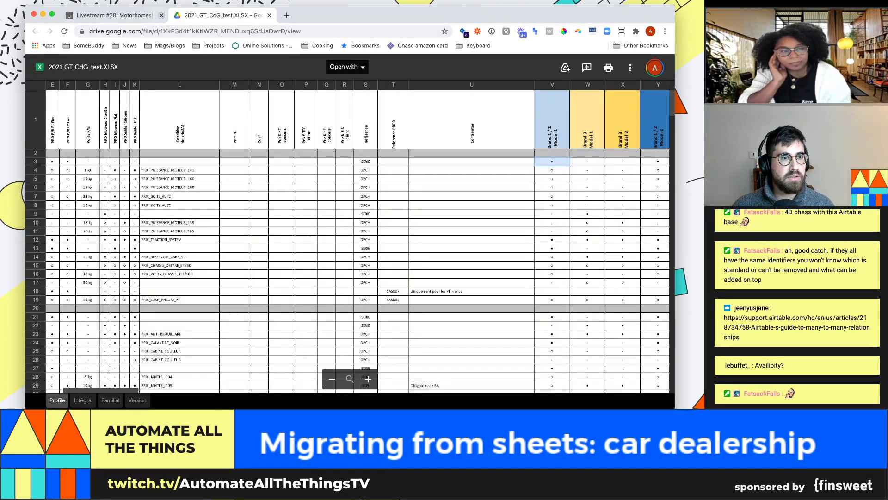
click(115, 16)
click(166, 131)
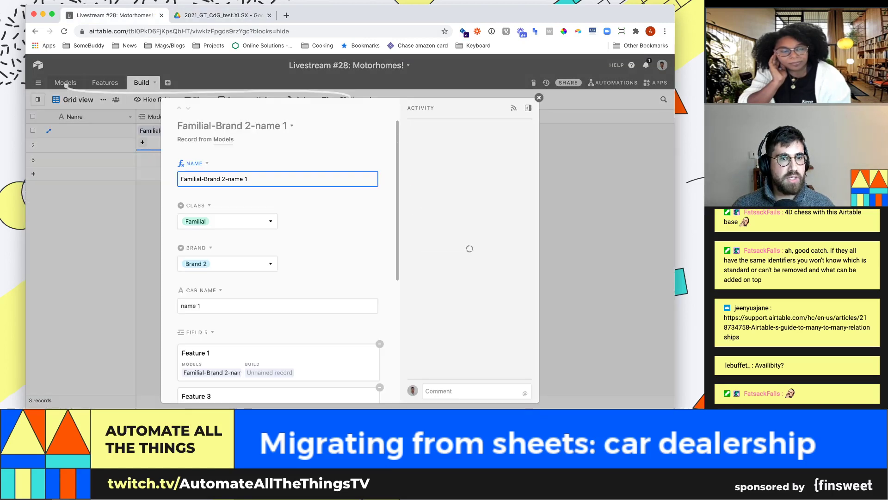
key(Escape)
click(199, 131)
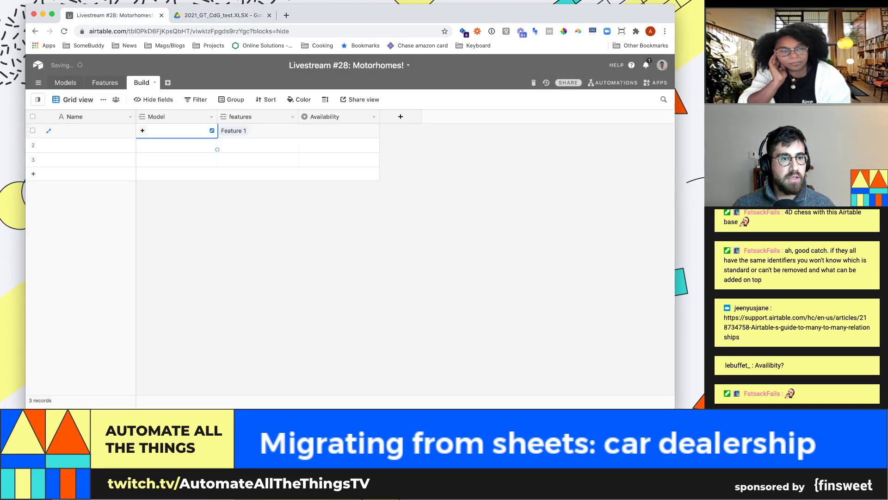
Link the first Build record back to the model Familial-Brand 2-name 1
click(212, 130)
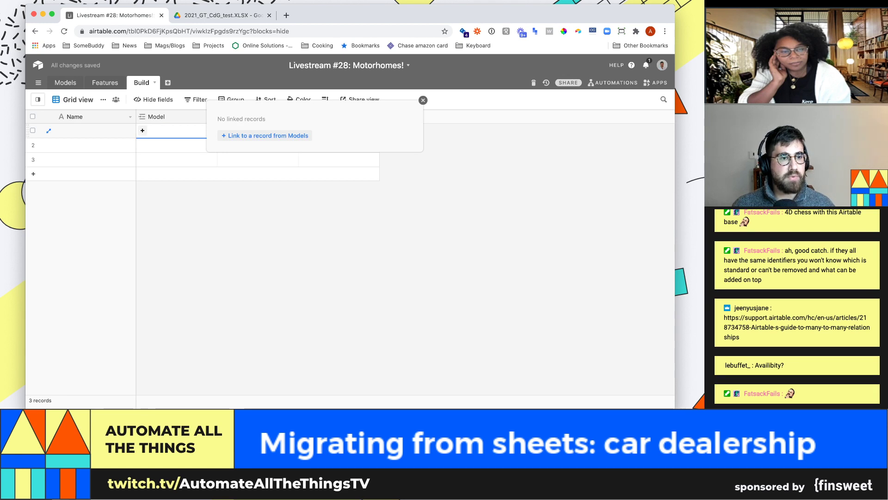
click(143, 130)
text(fam=)
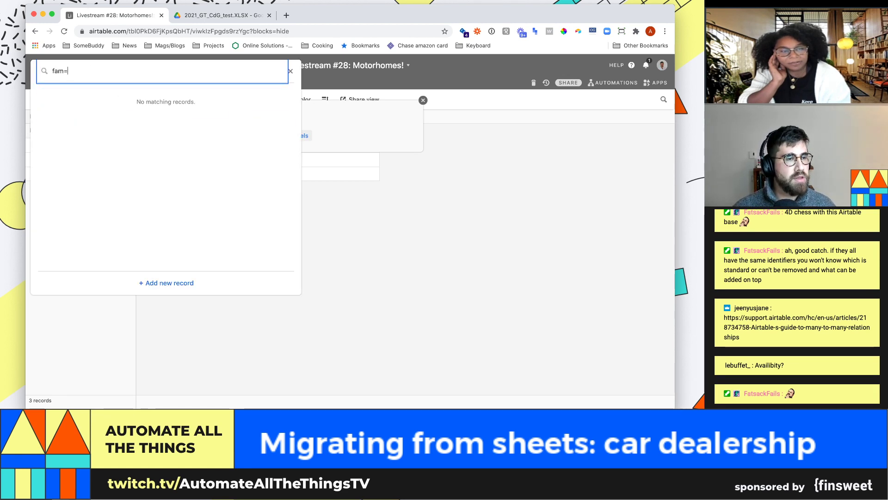
key(BackSpace)
key(BackSpace)
key(BackSpace)
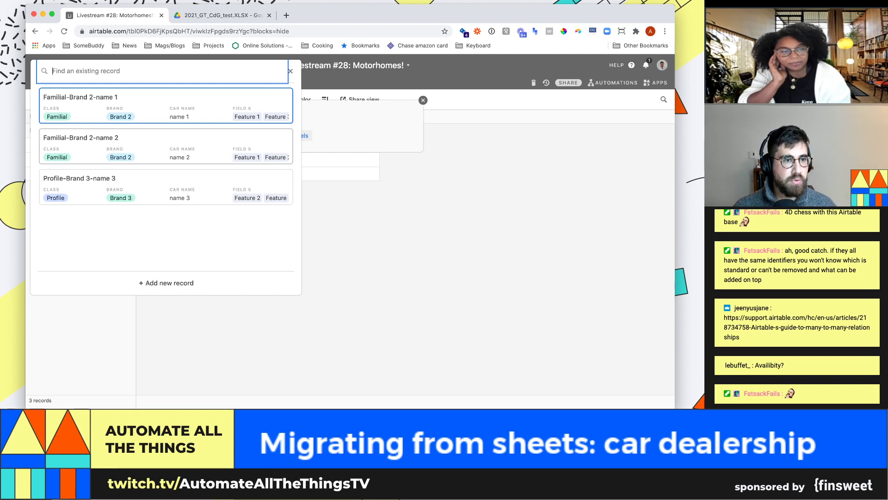
key(Return)
key(Escape)
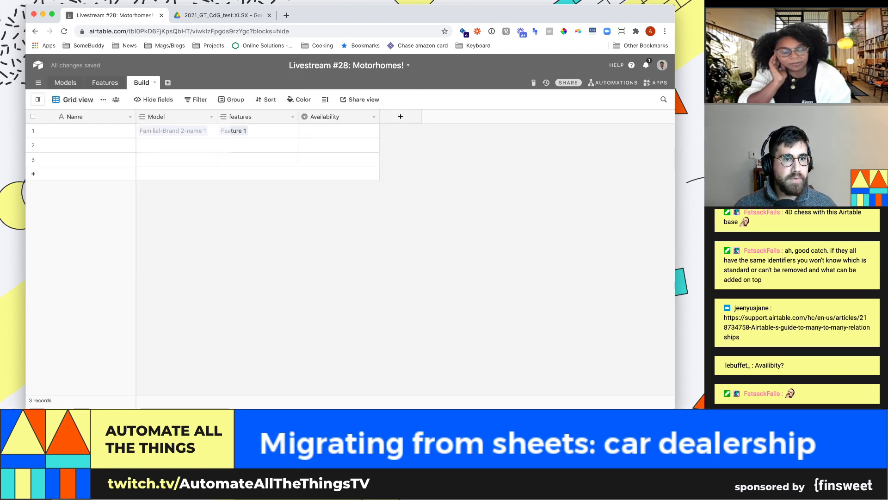
Set the first record's Availability to Standard and compare it with the 2021_GT_CdG_test.XLSX spreadsheet
double_click(338, 131)
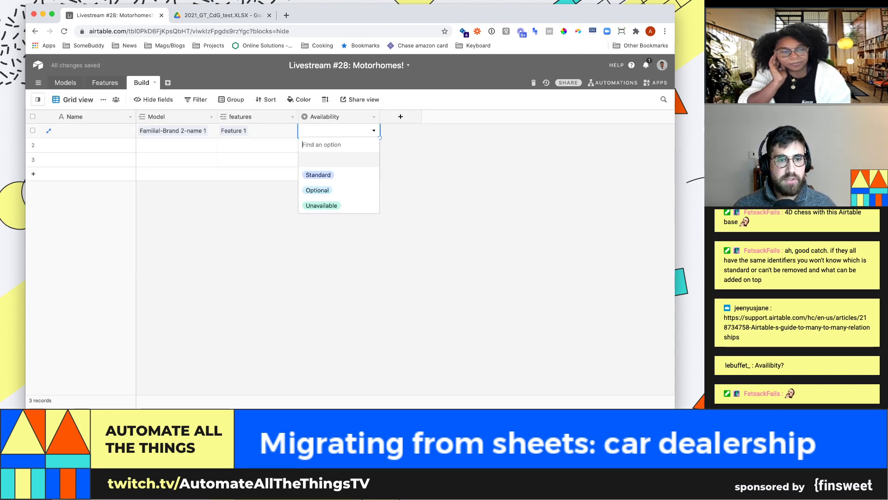
key(Return)
key(ctrl+Tab)
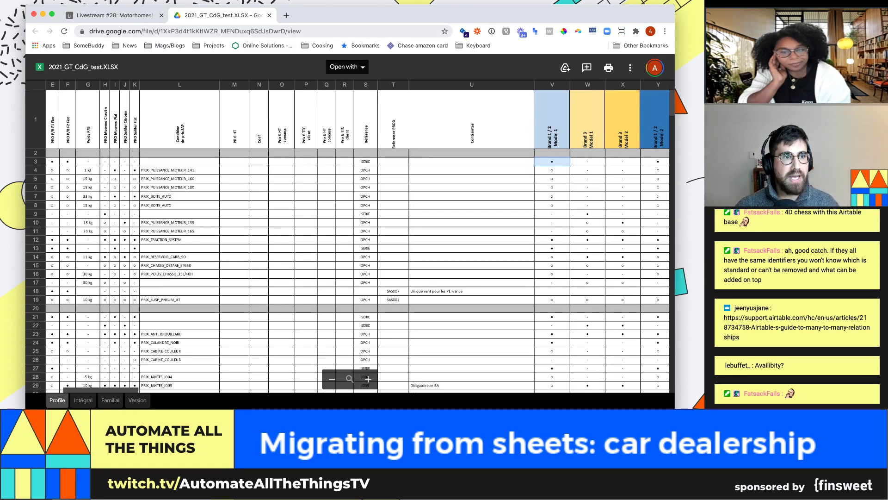
click(114, 15)
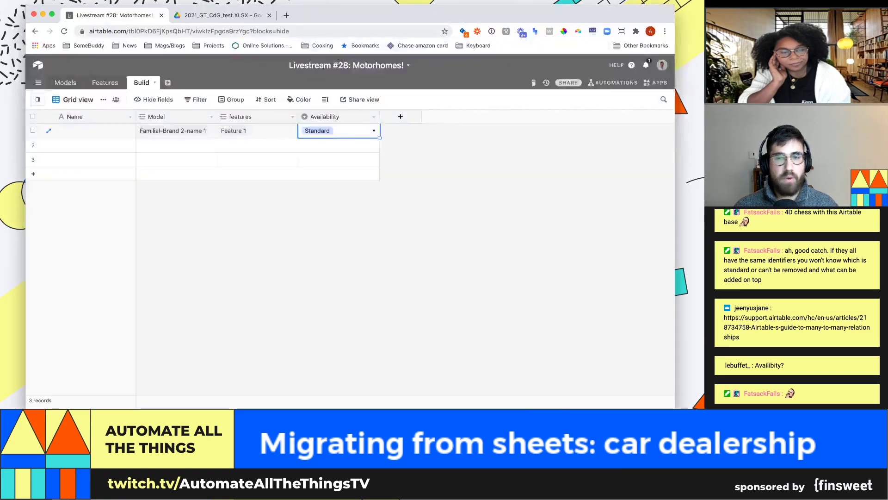
key(ctrl+Tab)
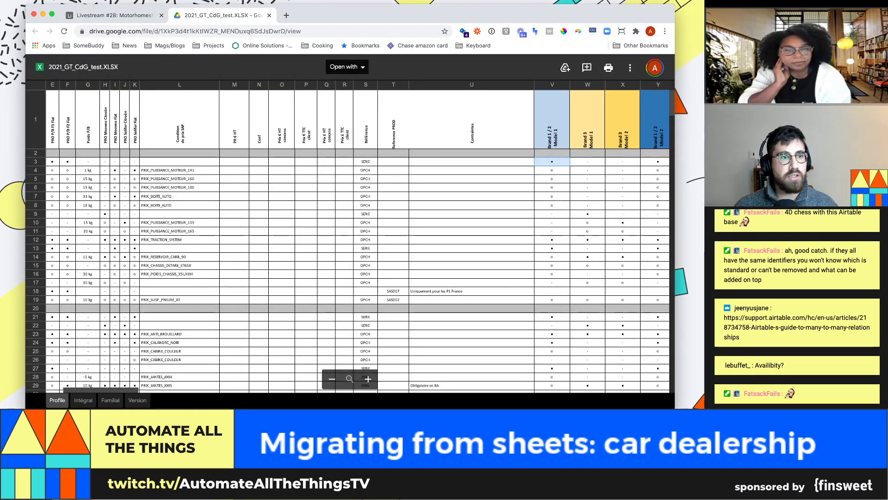
Return to the Build table in Airtable and copy the first record's linked model into the second record
key(ctrl+shift+Tab)
click(176, 145)
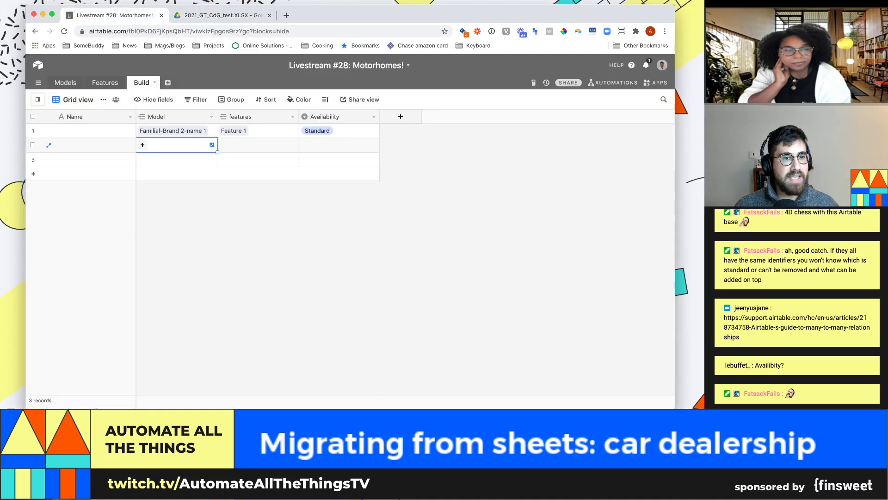
click(173, 131)
key(ctrl+c)
key(Down)
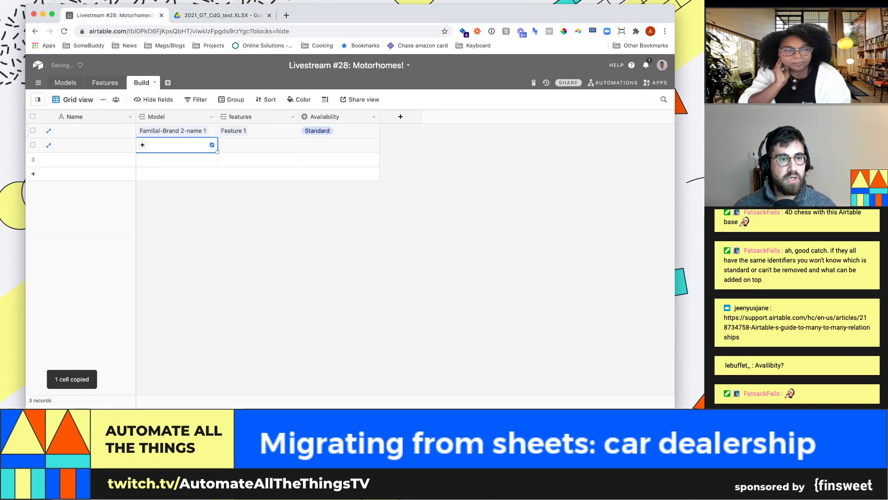
key(ctrl+v)
Link Feature 2 in the features field of the second Build record
key(Right)
key(Return)
text(feat)
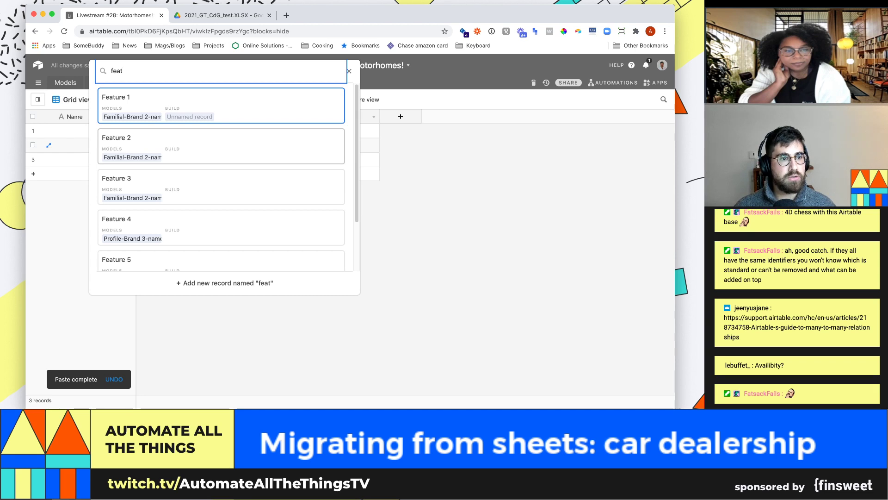
key(Down)
key(Return)
Set the Availability of the Feature 2 record to Optional
key(Right)
key(Return)
key(Up)
key(Up)
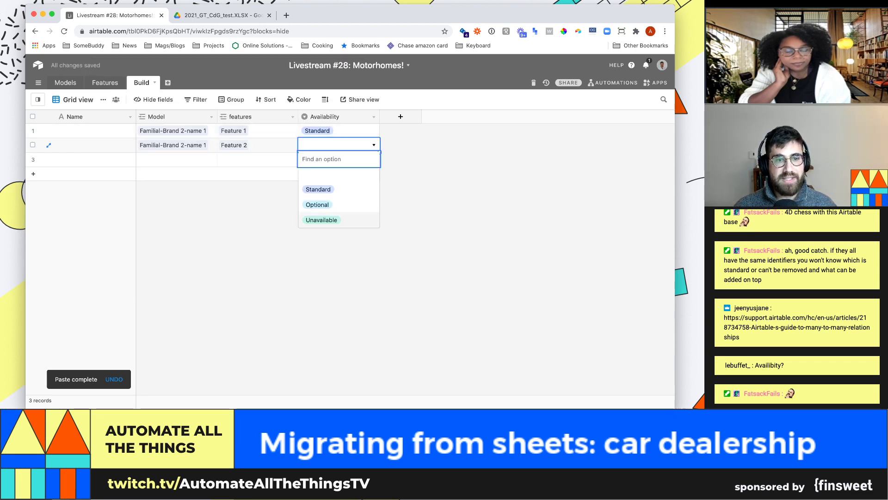
key(Return)
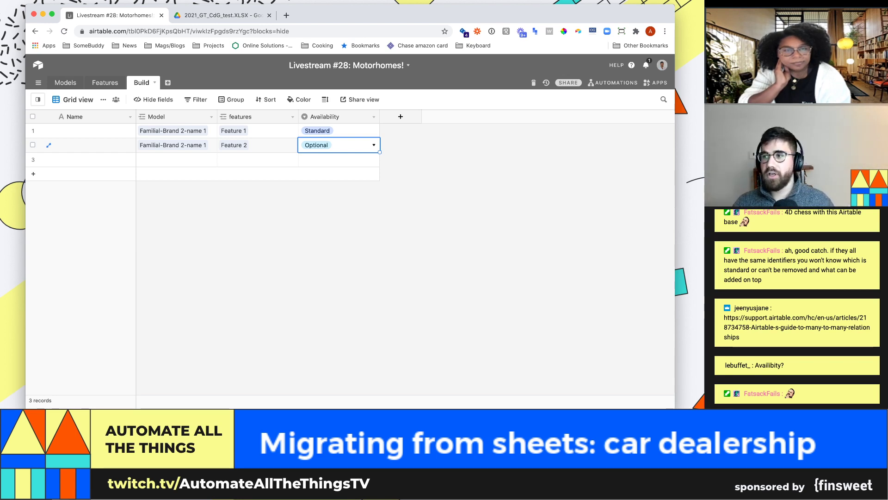
Look at the availability marks in the 2021_GT_CdG_test.XLSX spreadsheet, and return to the third Build record's Model field in Airtable
click(217, 16)
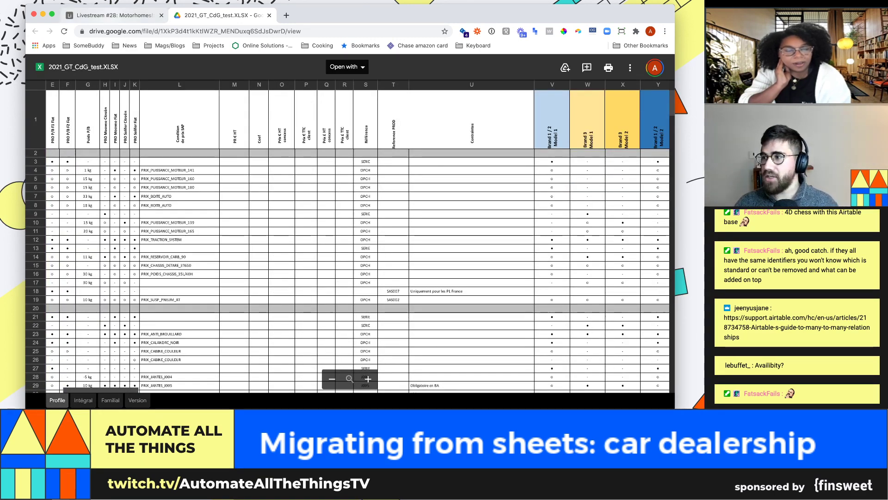
key(ctrl+shift+Tab)
click(338, 160)
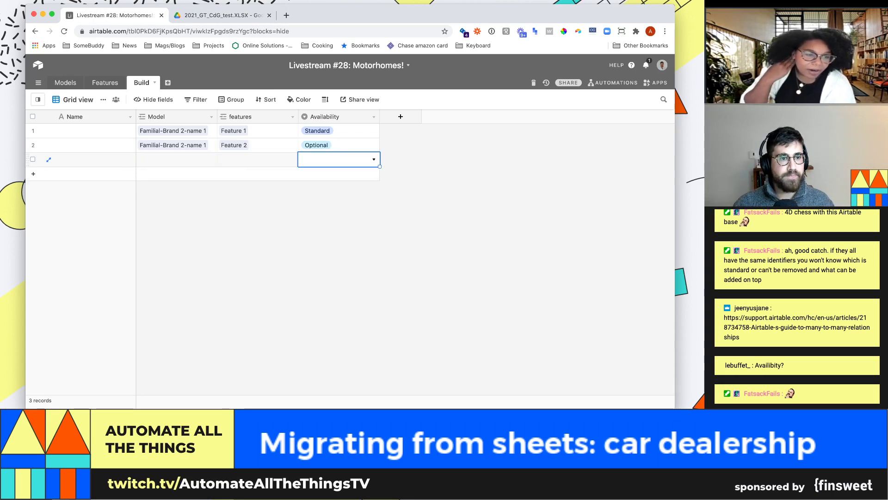
click(177, 159)
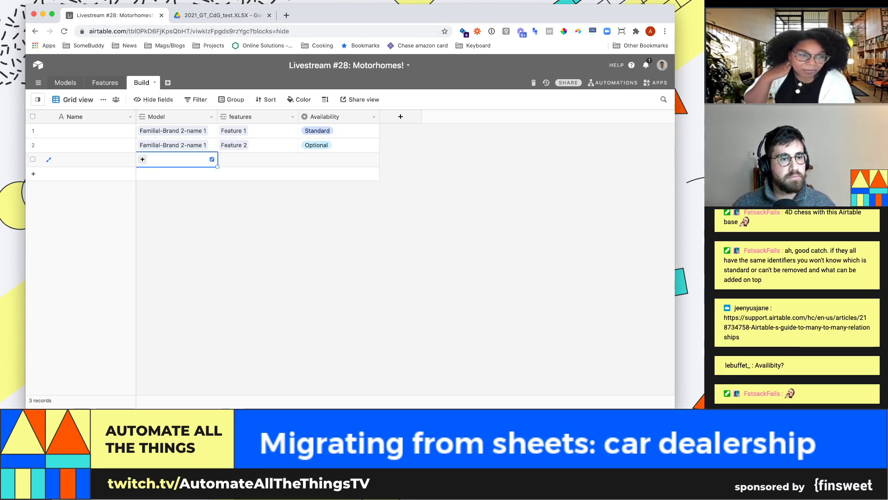
key(Return)
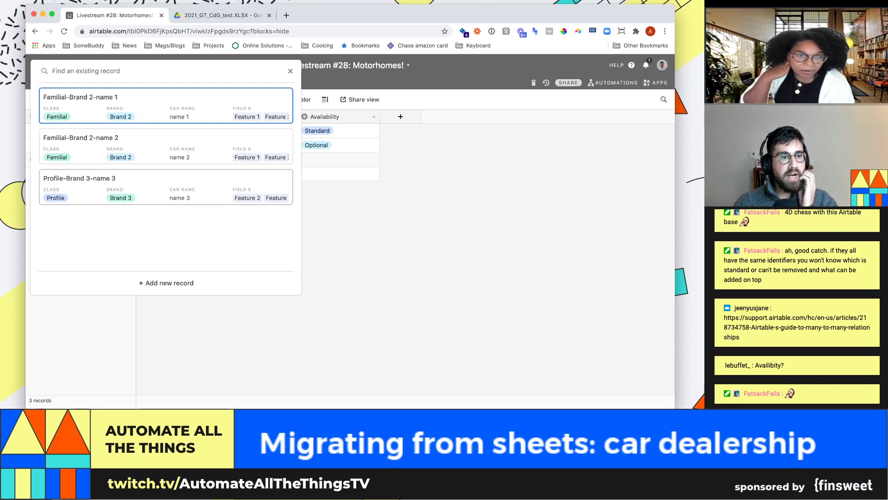
key(Escape)
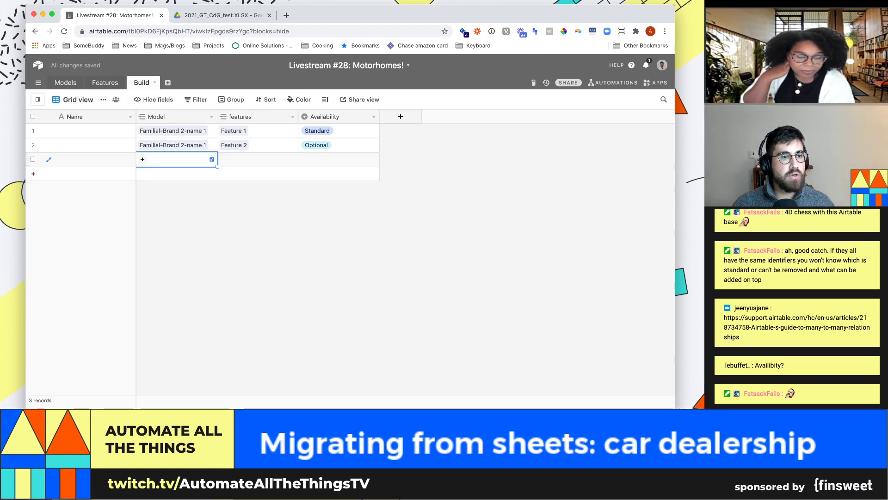
key(Return)
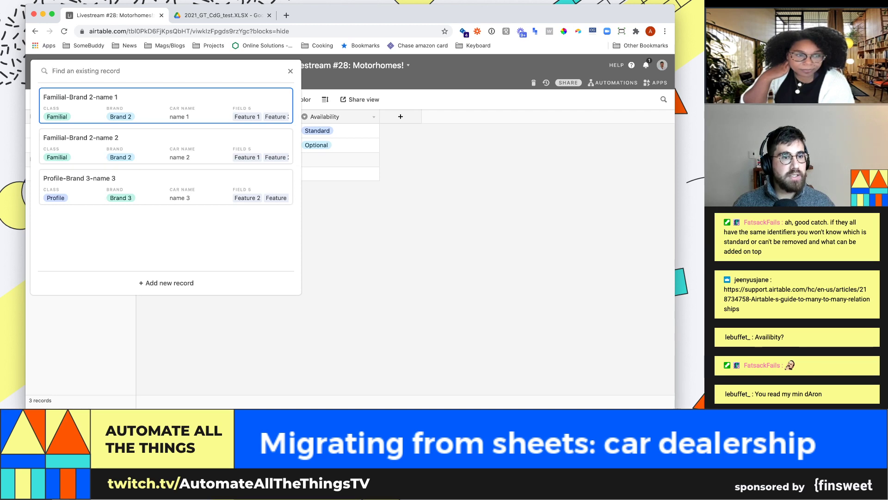
key(Escape)
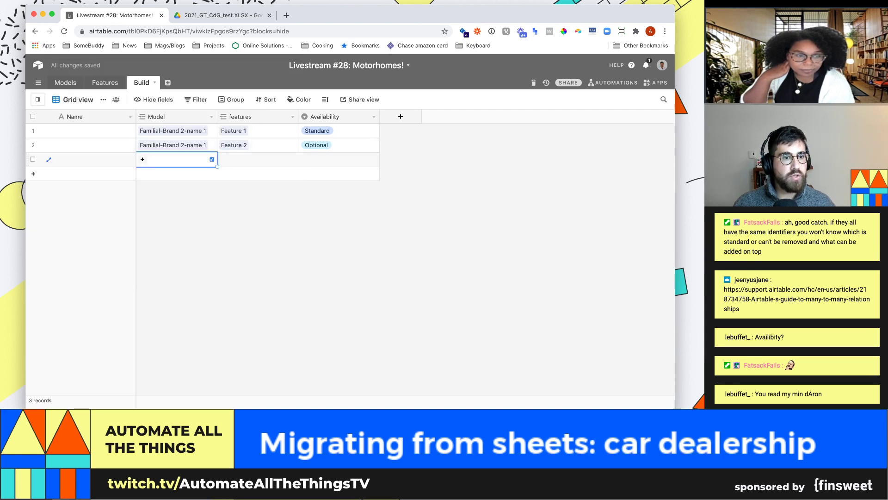
Link the third Build record to the model Familial-Brand 2-name 1 and to Feature 3
key(Return)
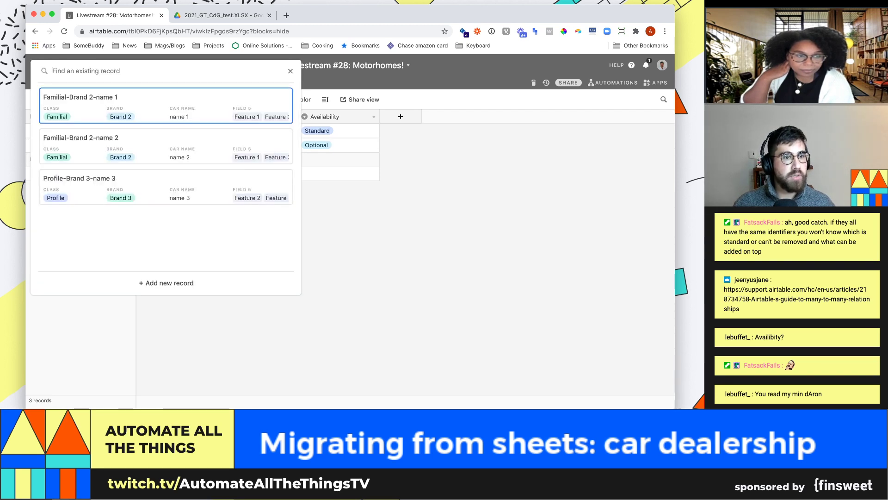
key(Return)
key(Tab)
key(Return)
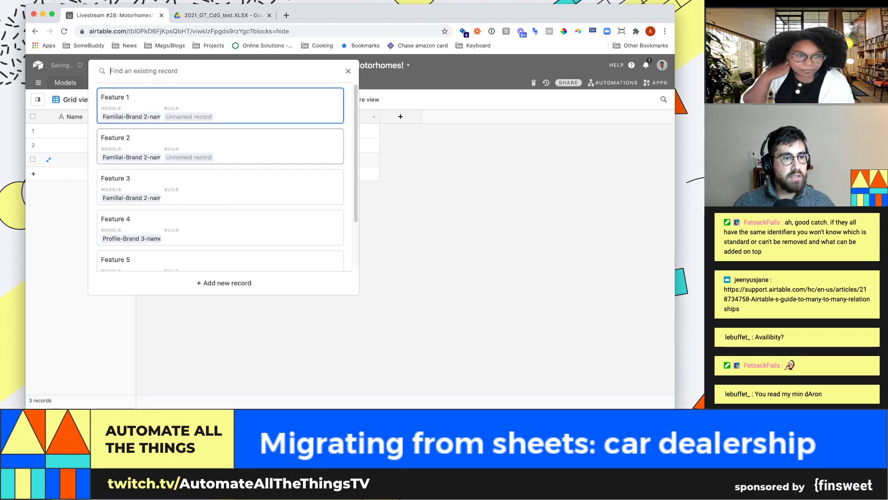
key(Down)
key(Down)
key(Return)
Insert a fourth record and paste the first three records' model links from it downward, expanding the table to fit
key(shift+Return)
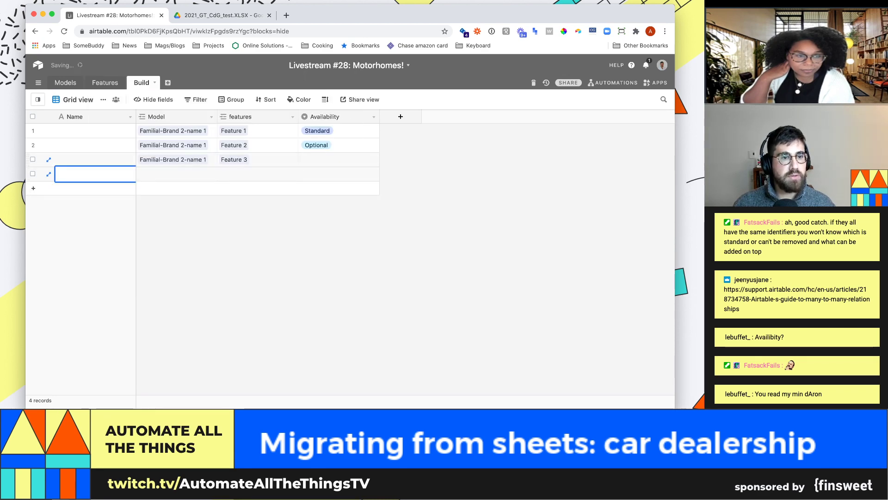
key(Up)
key(Right)
key(shift+Up)
key(shift+Up)
key(ctrl+c)
key(Down)
key(ctrl+v)
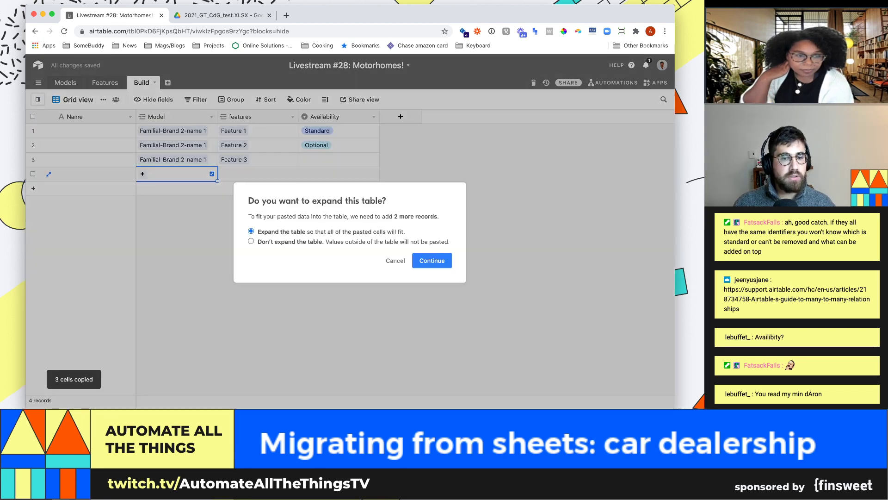
key(Return)
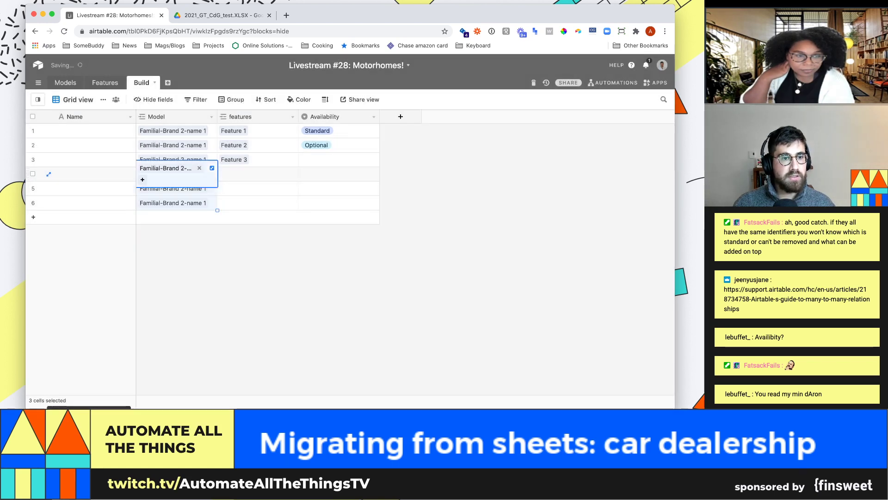
Link Feature 4 in the features field of the fourth Build record
key(Right)
key(Return)
key(Down)
key(Down)
key(Down)
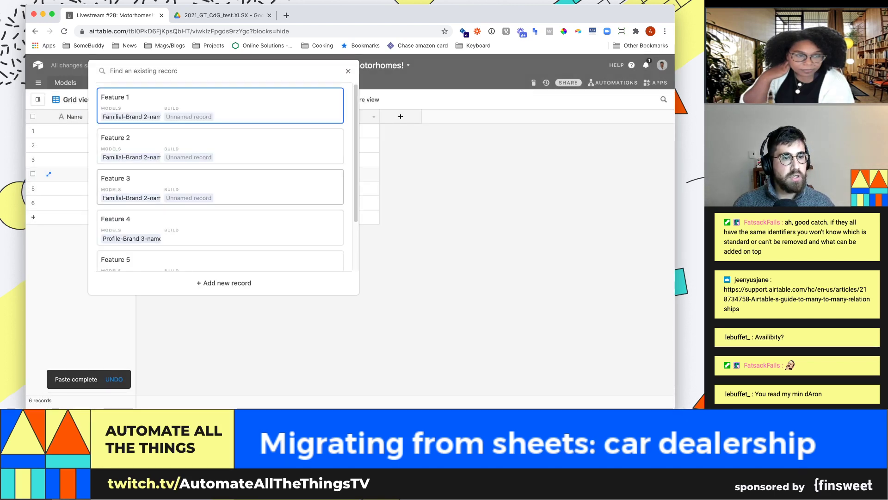
key(Return)
Link Feature 5 in the features field of the fifth Build record
key(Down)
key(Return)
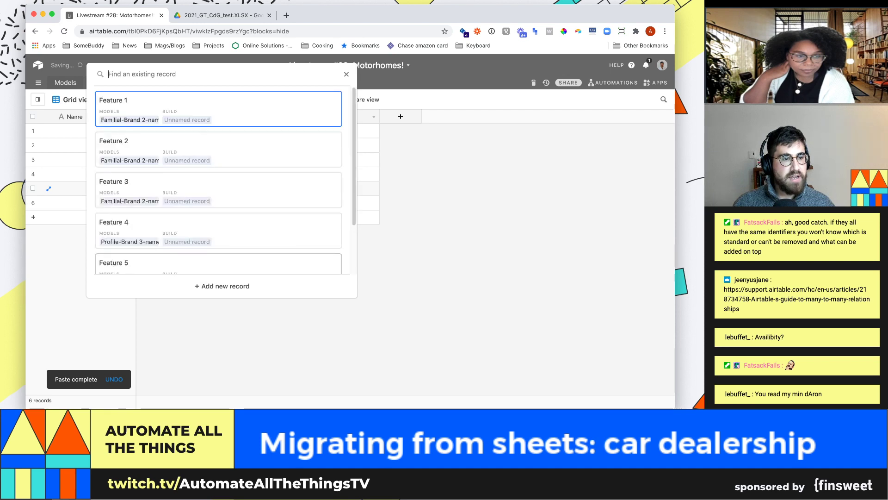
key(Down)
key(Down)
key(Down)
key(Down)
key(Return)
Link Feature 6 in the features field of the sixth Build record
key(Down)
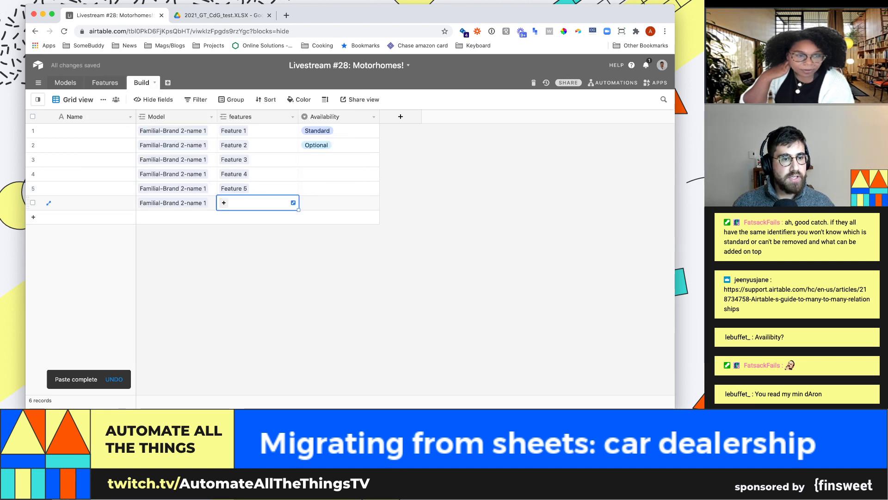
key(Return)
key(Down)
key(Down)
key(Down)
key(Down)
key(Down)
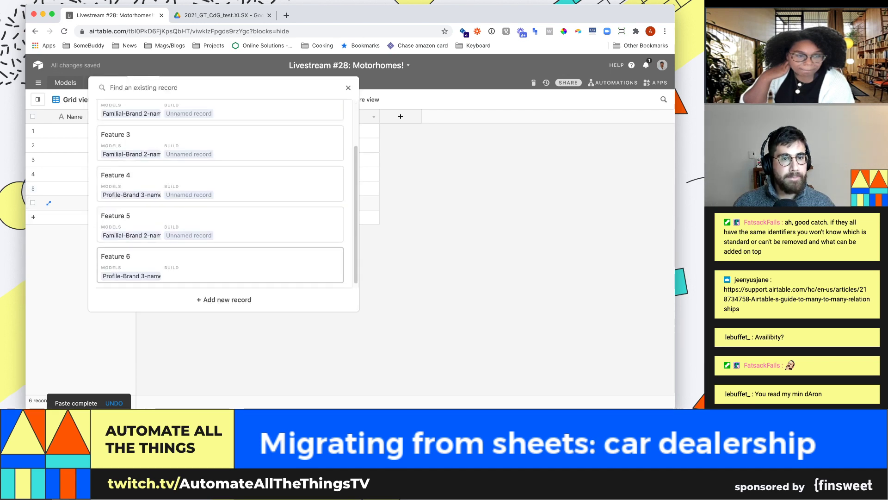
key(Return)
Copy the Standard and Optional availabilities of the first two records to the Feature 3 and Feature 4 records
click(348, 145)
drag(348, 131, 348, 145)
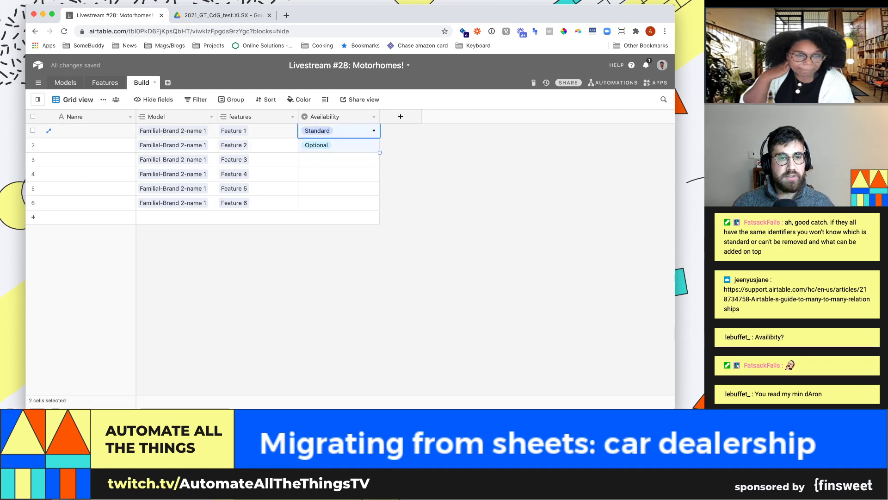
key(super+c)
click(348, 159)
key(super+v)
Set the Availability of the Feature 5 and Feature 6 records to Unavailable
click(347, 189)
key(Return)
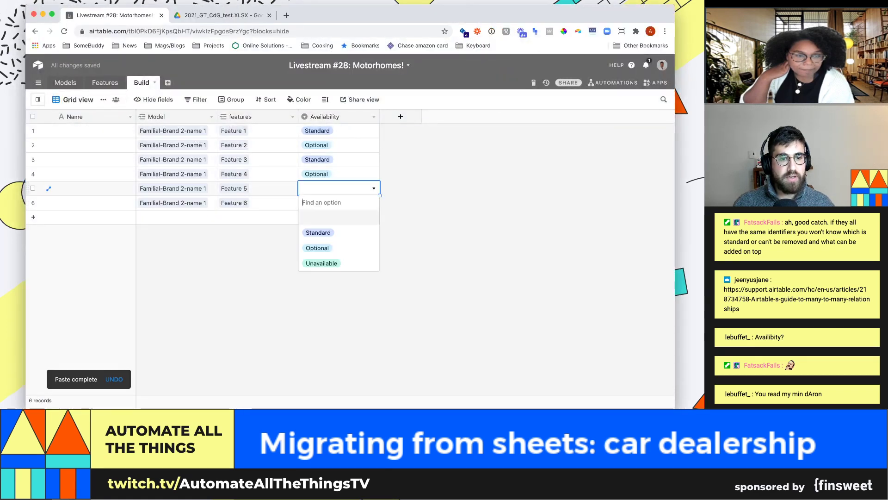
key(Down)
key(Down)
key(Return)
key(Down)
key(Return)
key(Down)
key(Down)
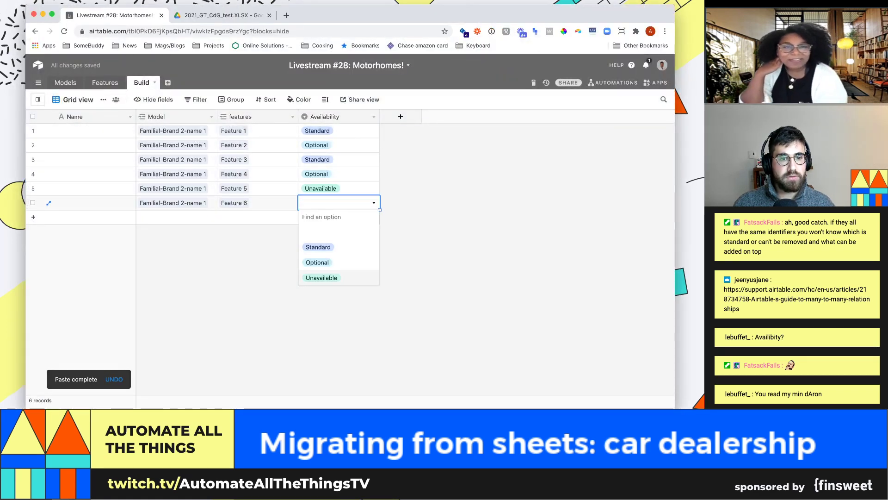
key(Return)
Clear the Availability of the Feature 5 and Feature 6 records
key(shift+Up)
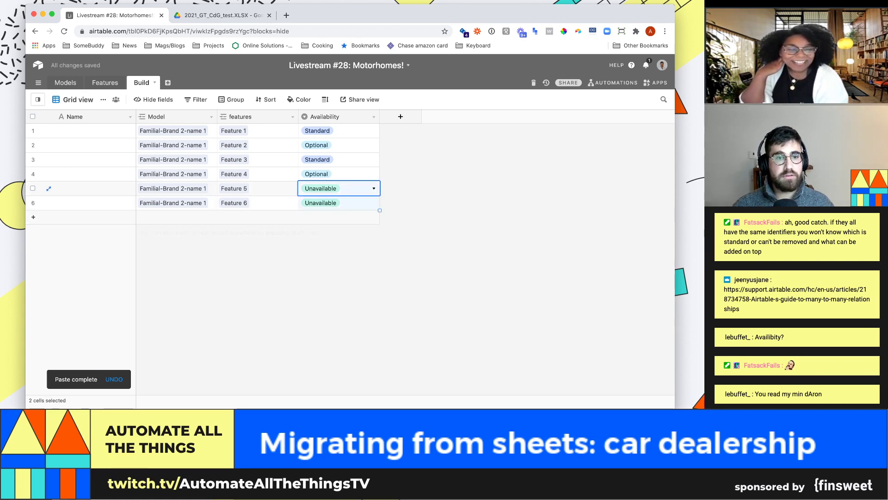
key(Delete)
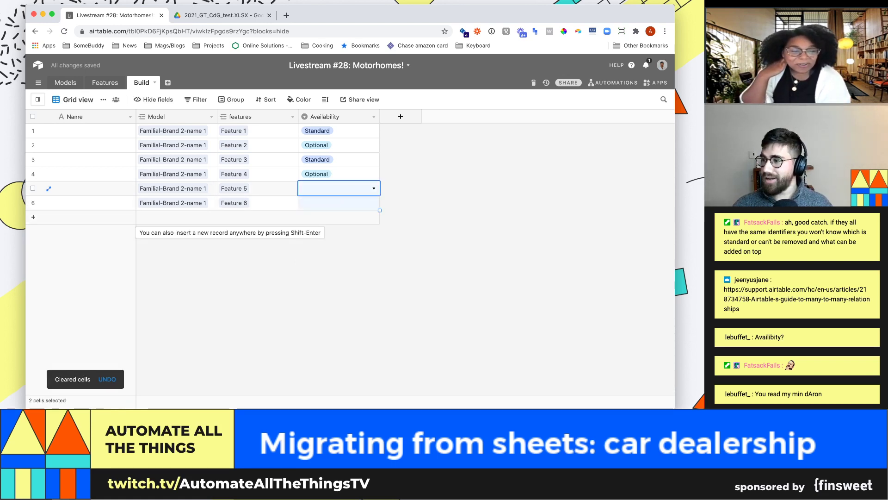
key(Up)
key(Down)
key(Down)
key(Up)
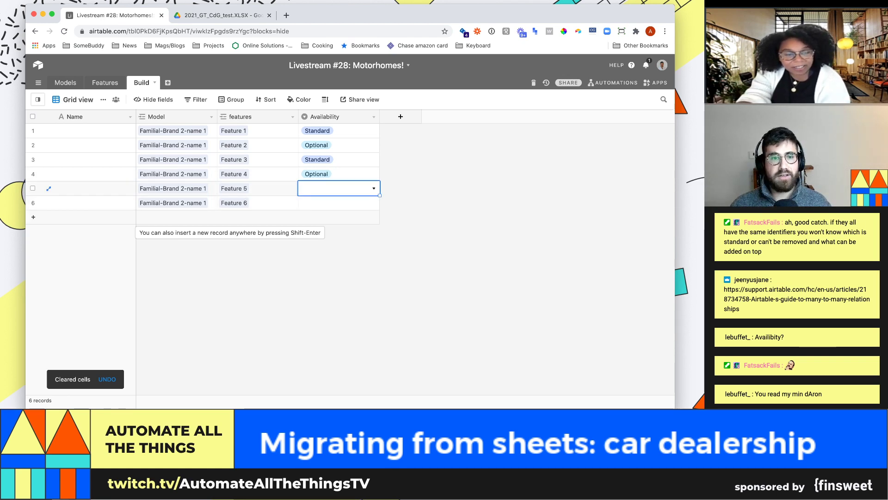
Set the Availability of the Feature 5 record to Standard
key(Return)
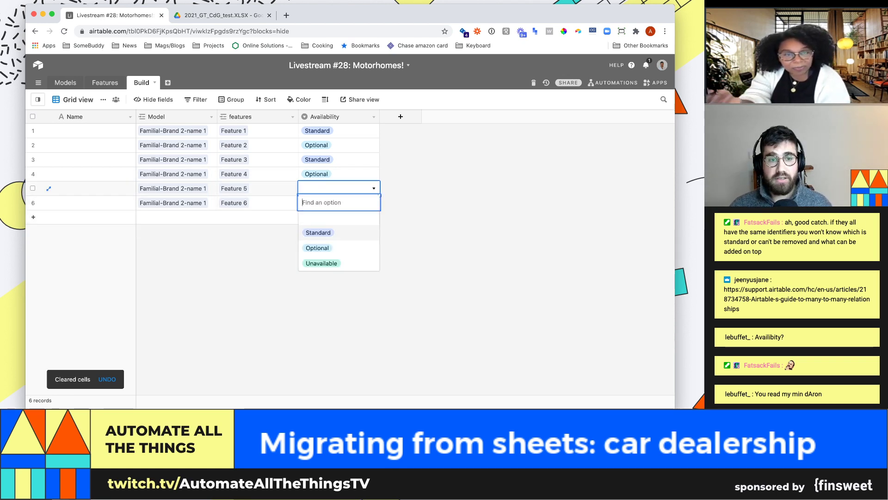
key(Escape)
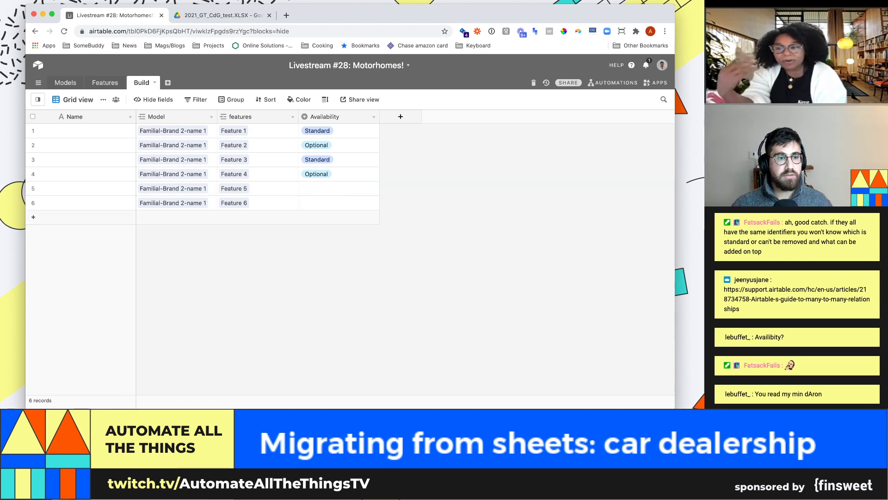
click(339, 188)
click(373, 188)
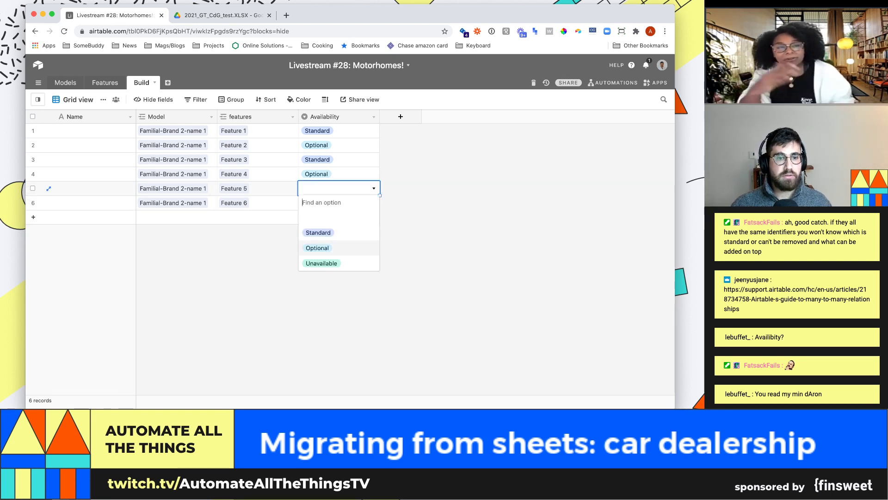
click(317, 232)
Examine the Brand 1 / 2 Model 1 entries in rows 9 to 11 of the 2021_GT_CdG_test.XLSX spreadsheet in Google Drive, and return to the Build table
click(338, 202)
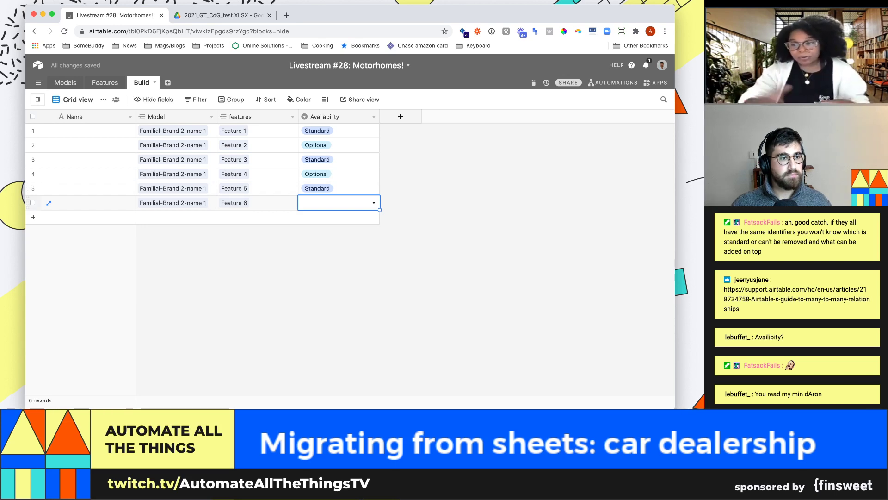
right_click(32, 203)
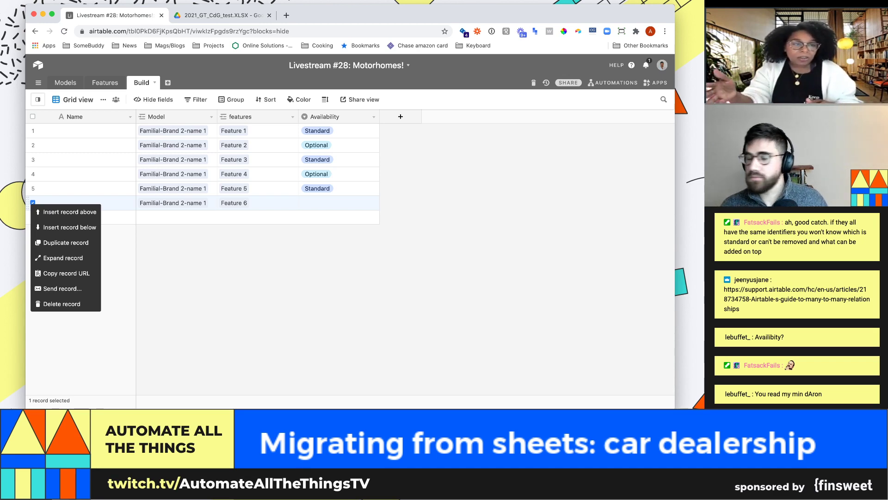
key(ctrl+Tab)
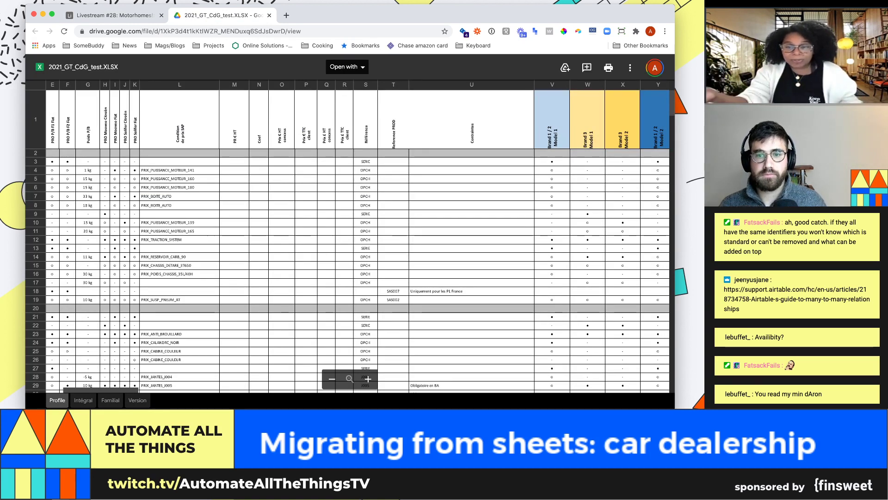
drag(552, 214, 552, 231)
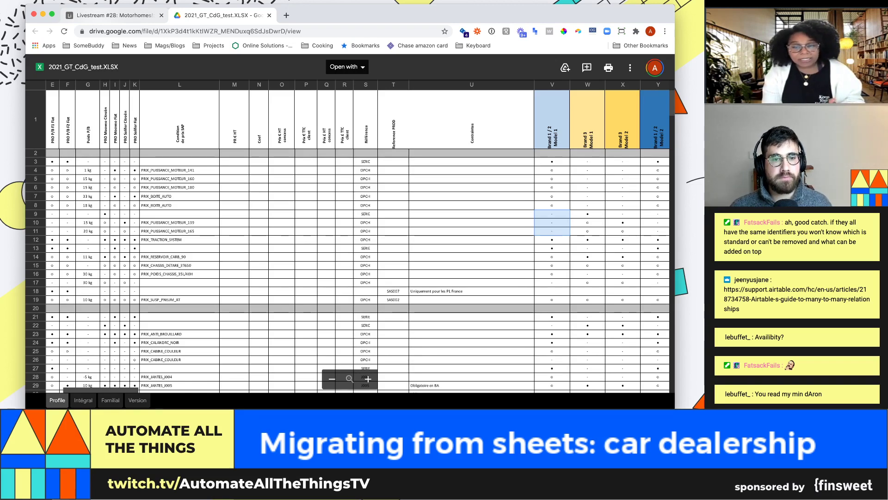
key(ctrl+shift+Tab)
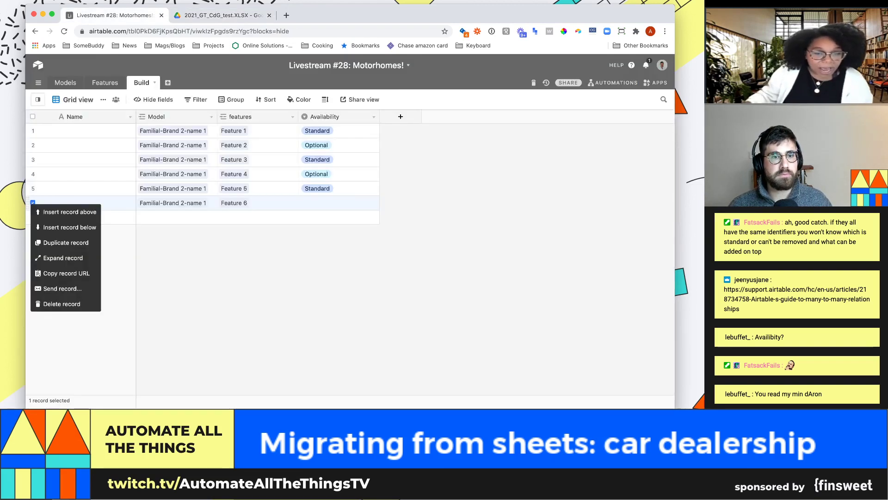
key(ctrl+Tab)
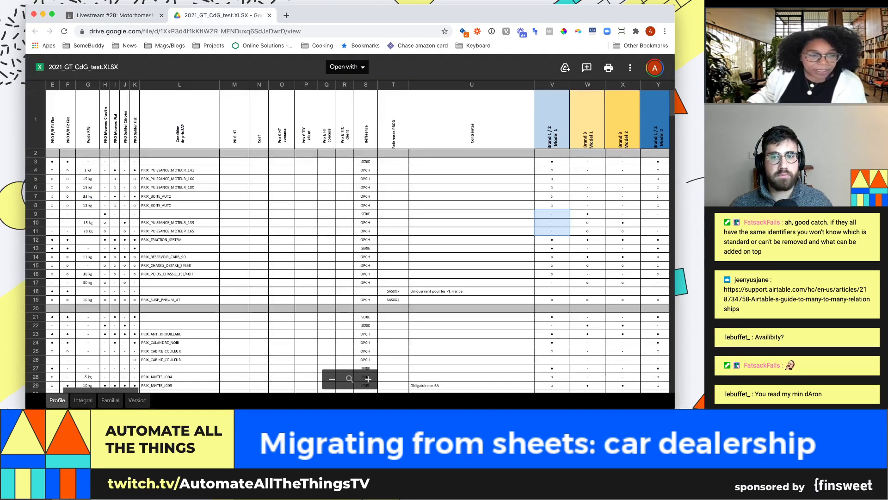
key(ctrl+shift+Tab)
click(339, 202)
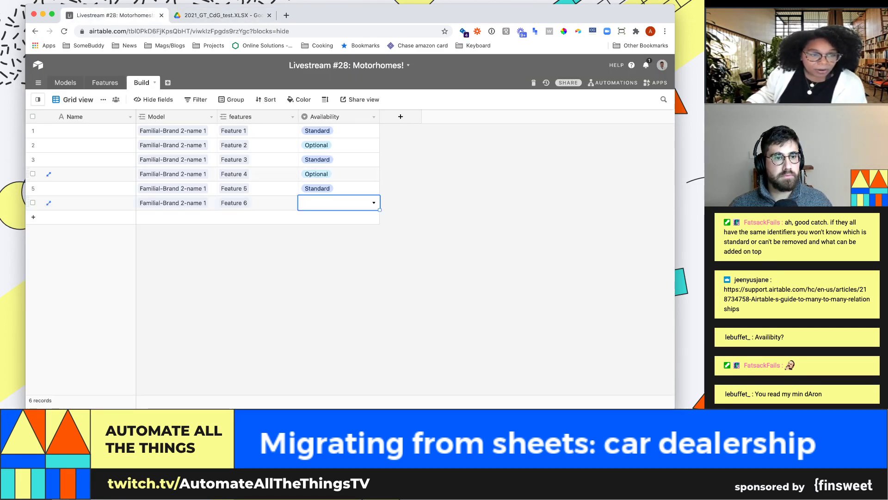
Delete the Feature 3 and Feature 4 records from the Build table and set the Feature 6 record's Availability to Optional
drag(241, 159, 241, 174)
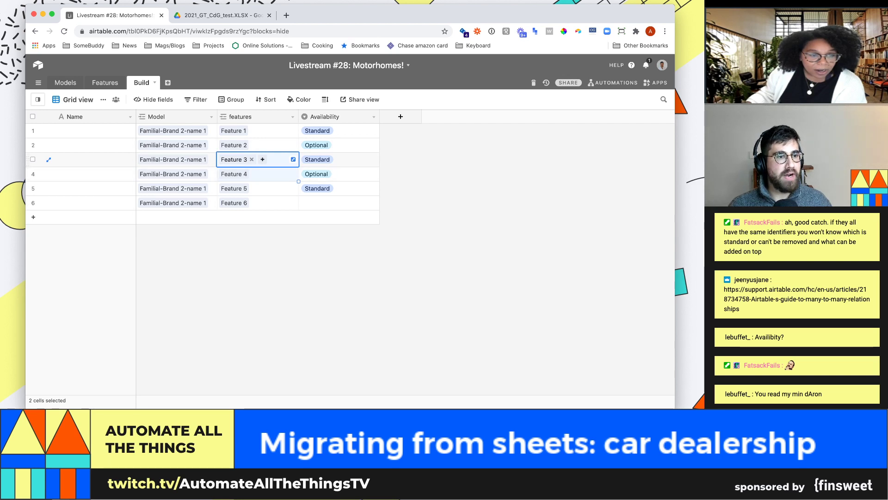
drag(94, 159, 94, 174)
right_click(104, 174)
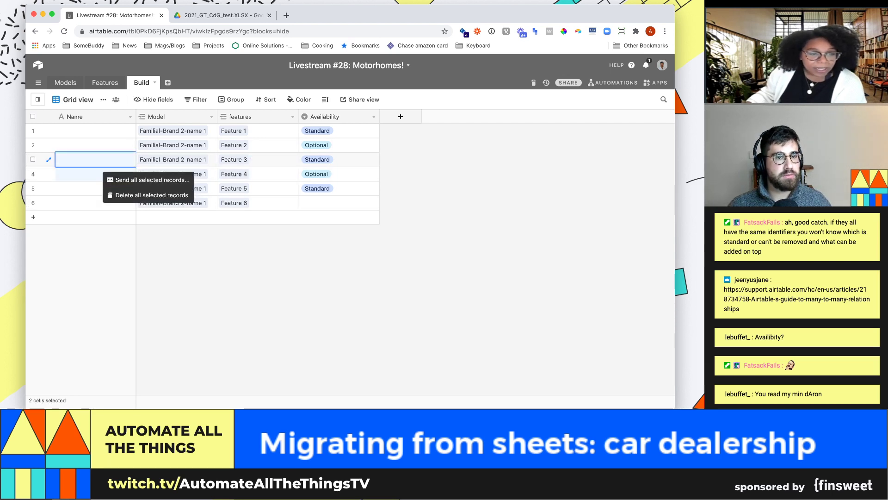
click(152, 195)
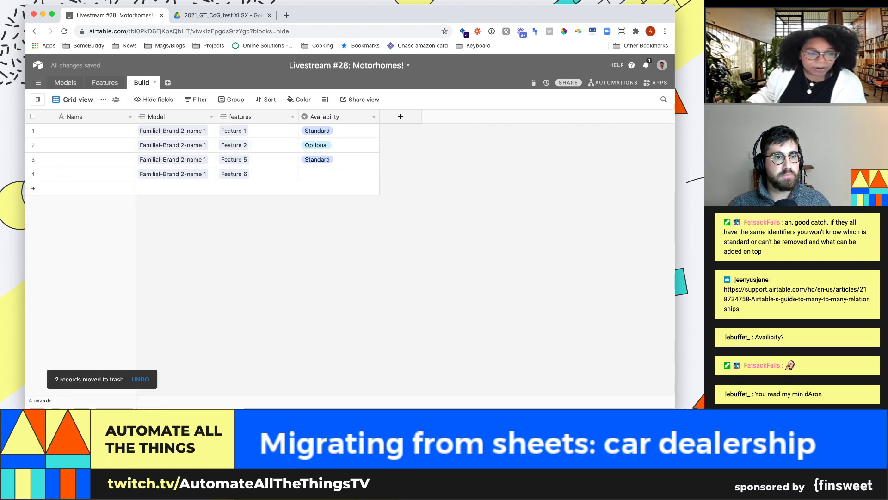
double_click(339, 173)
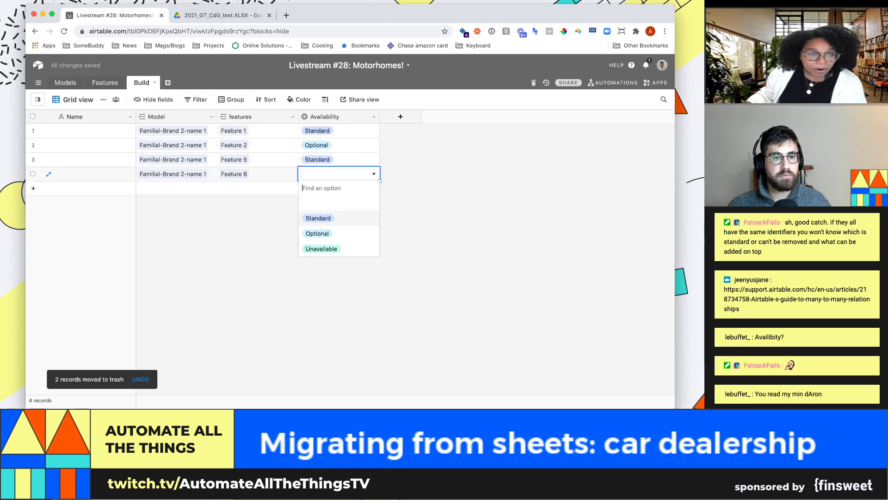
click(318, 232)
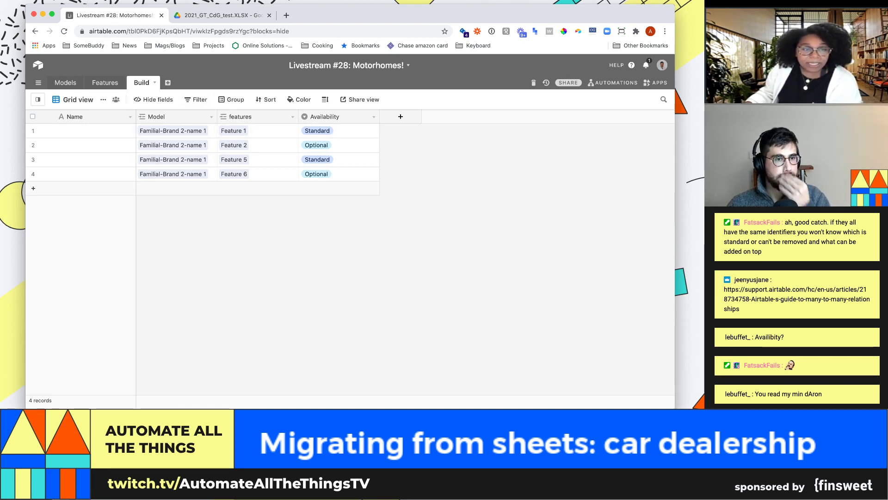
Add a fifth record to the Build table and link Familial-Brand 2-name 1 in its Model field
click(33, 189)
key(Tab)
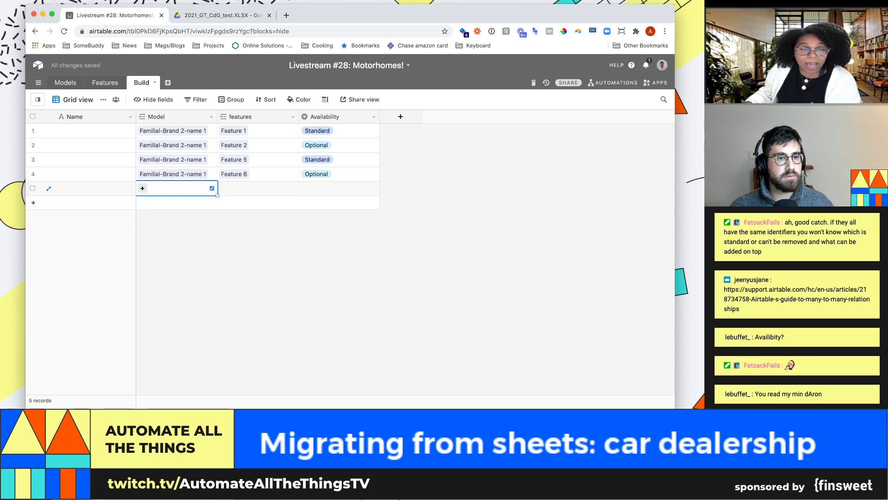
key(Return)
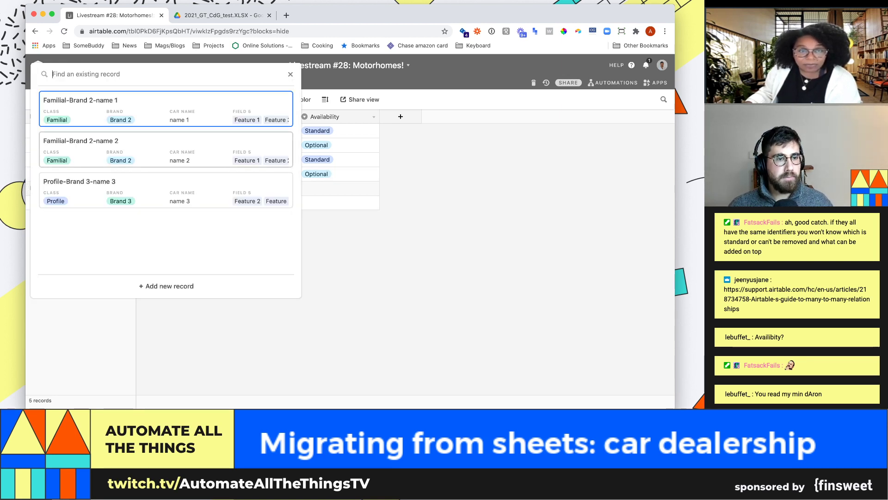
key(Return)
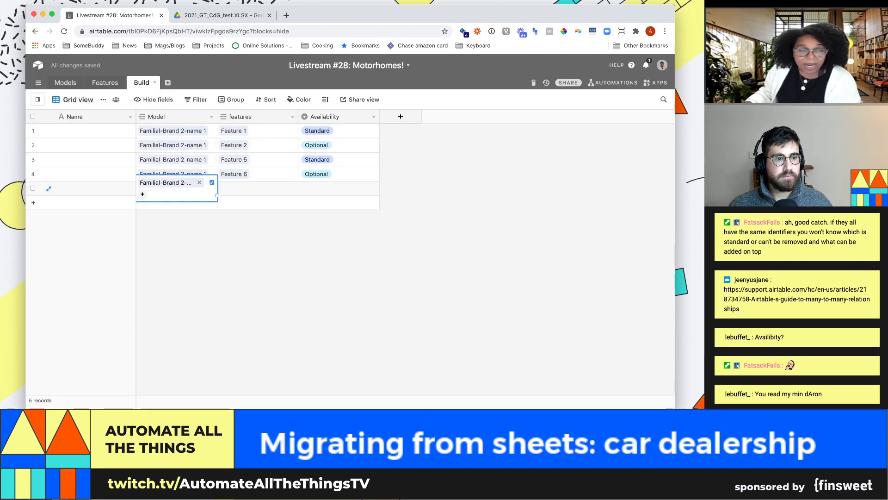
Complete the fifth Build record by linking Feature 1 and setting its availability to Standard
key(Escape)
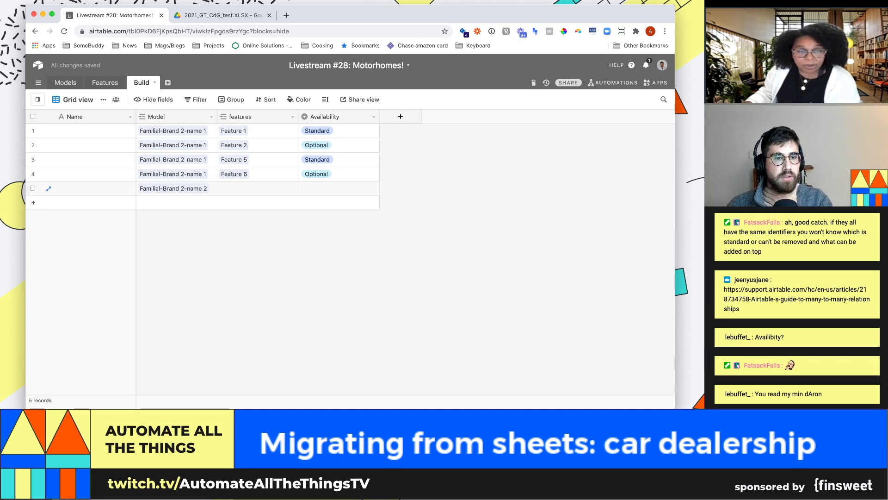
click(258, 189)
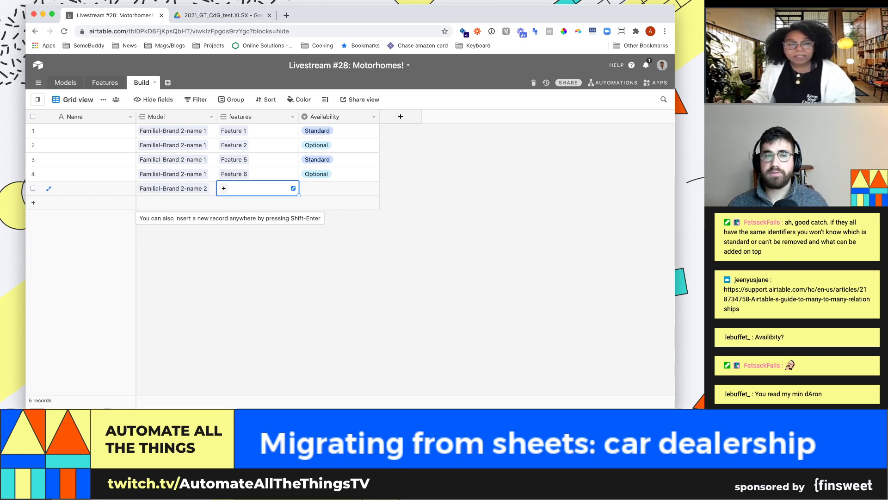
click(224, 188)
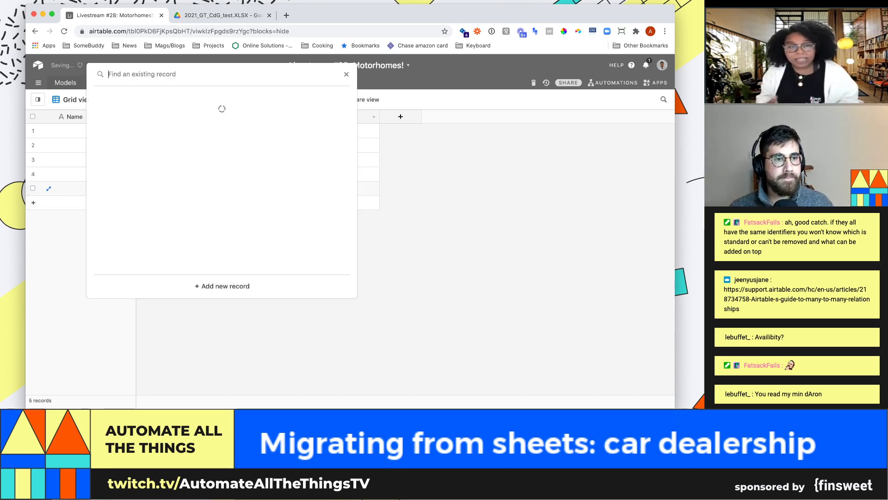
click(214, 109)
click(339, 188)
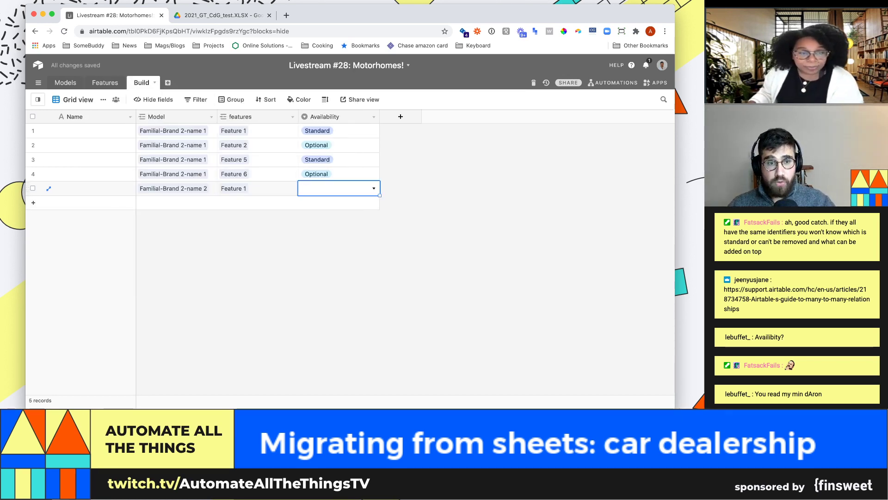
key(Return)
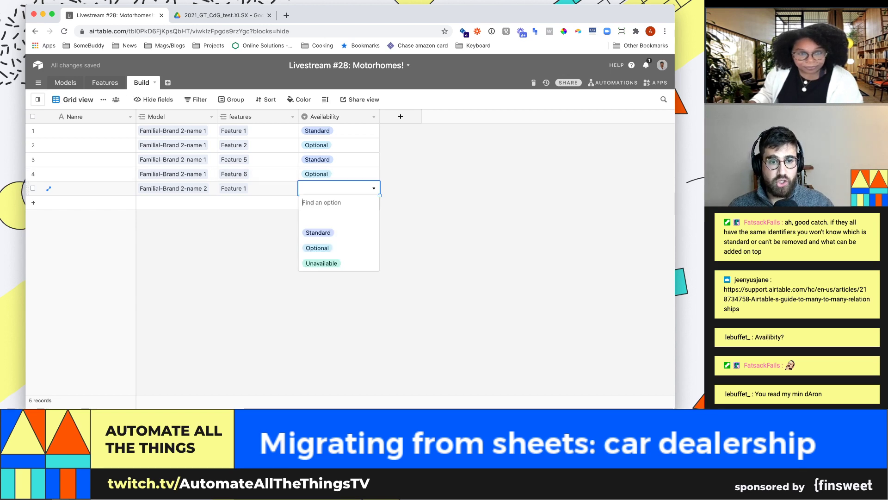
key(Return)
Add a sixth Build record linked to the model Familial-Brand 2-name 2
key(shift+Return)
key(Tab)
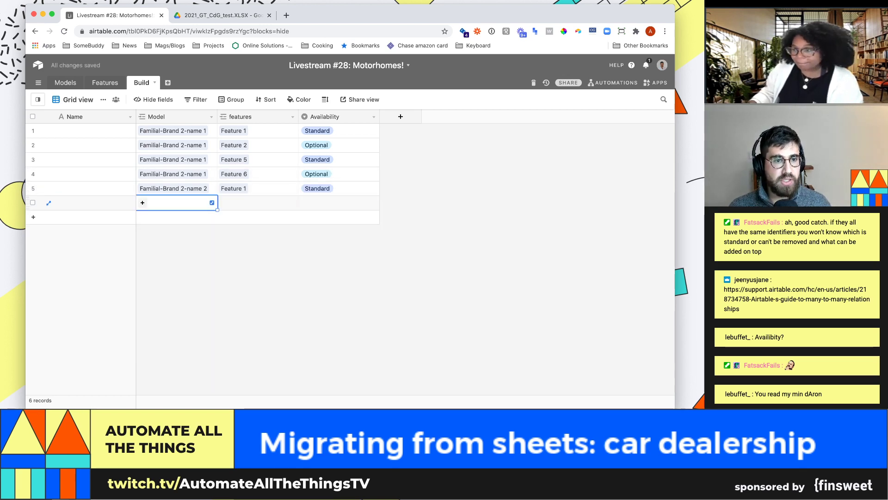
key(Return)
key(Down)
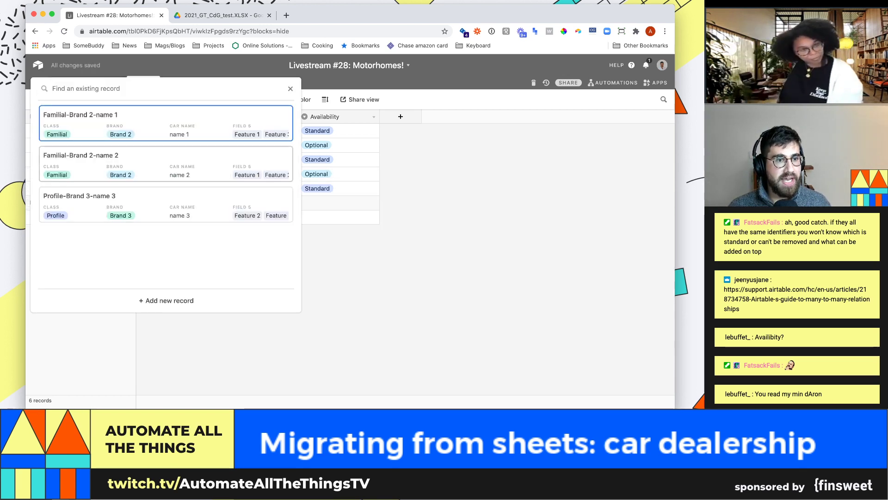
key(Return)
Link Feature 3 to the sixth Build record and set its availability to Optional
key(Tab)
key(Return)
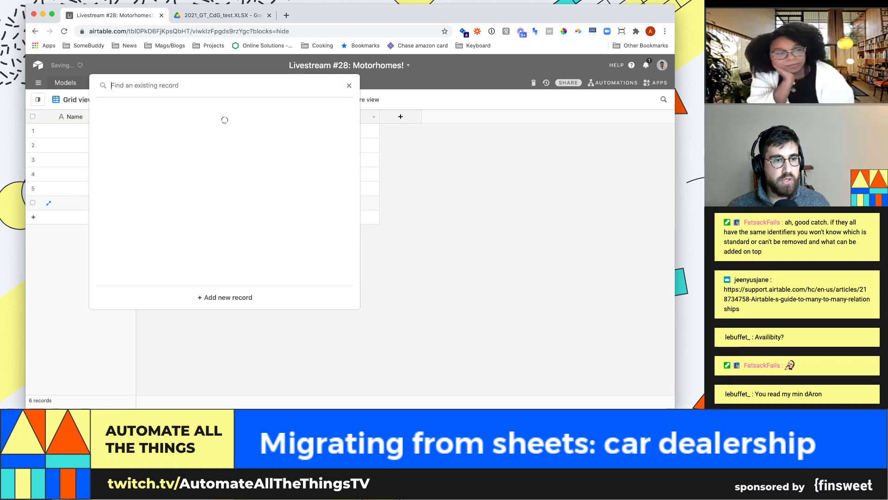
key(Down)
key(Down)
key(Return)
key(Tab)
key(Return)
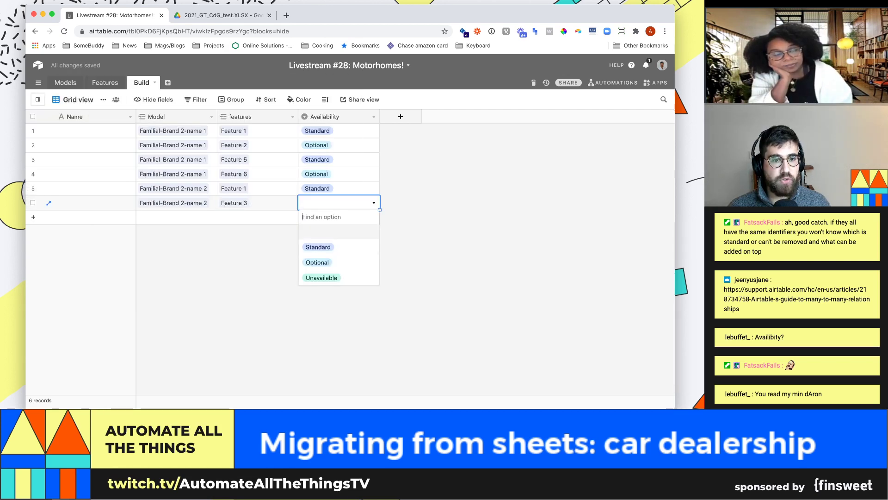
key(Down)
key(Return)
key(Escape)
Group the Build records by Model and widen the Name column so the full group names fit
click(231, 100)
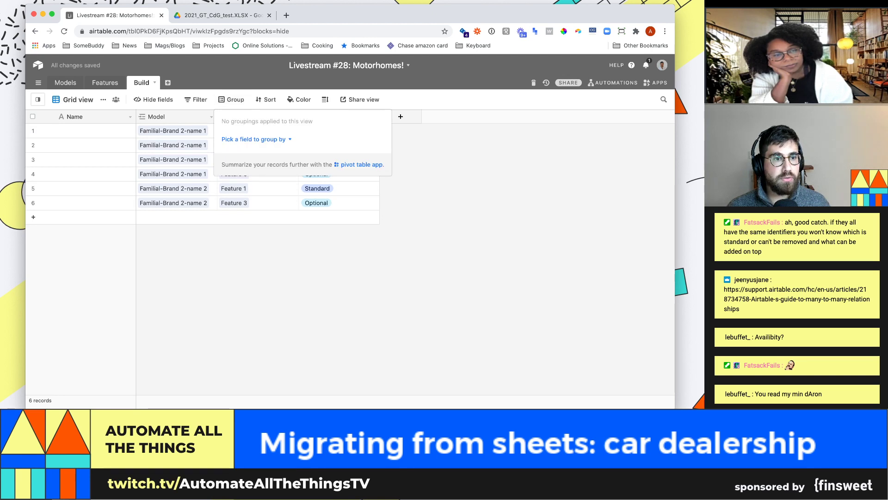
click(256, 139)
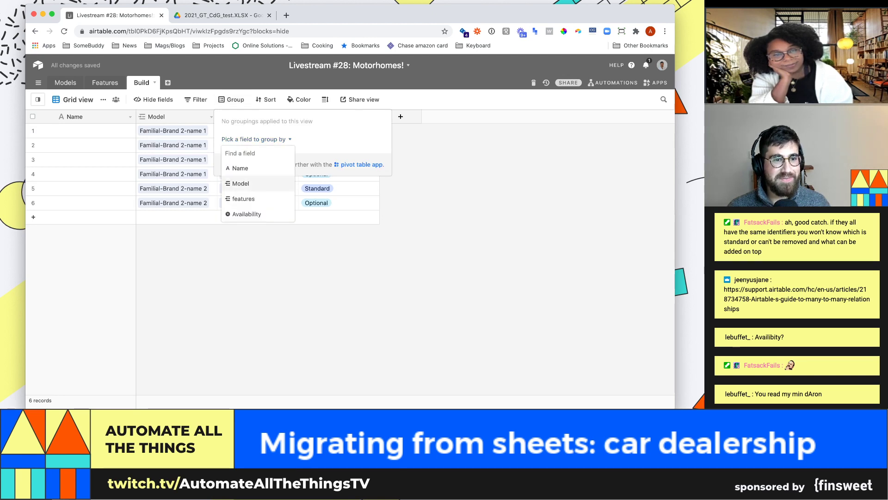
click(250, 184)
key(Escape)
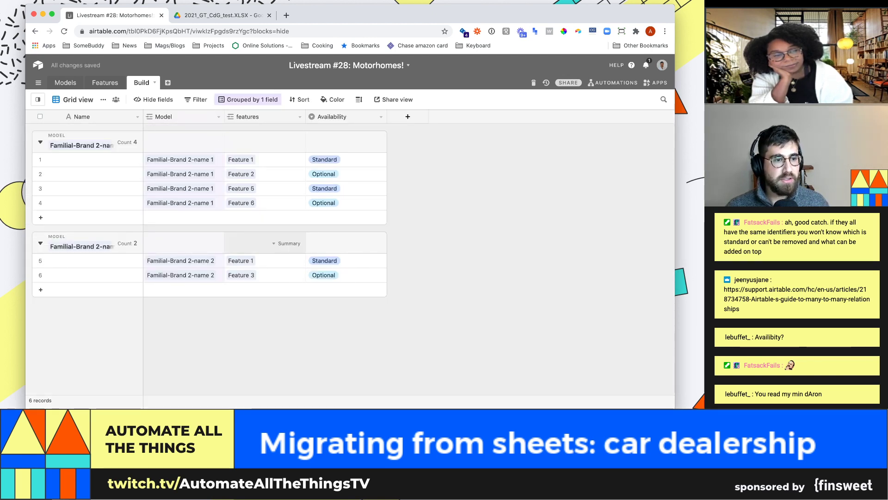
drag(143, 116, 179, 117)
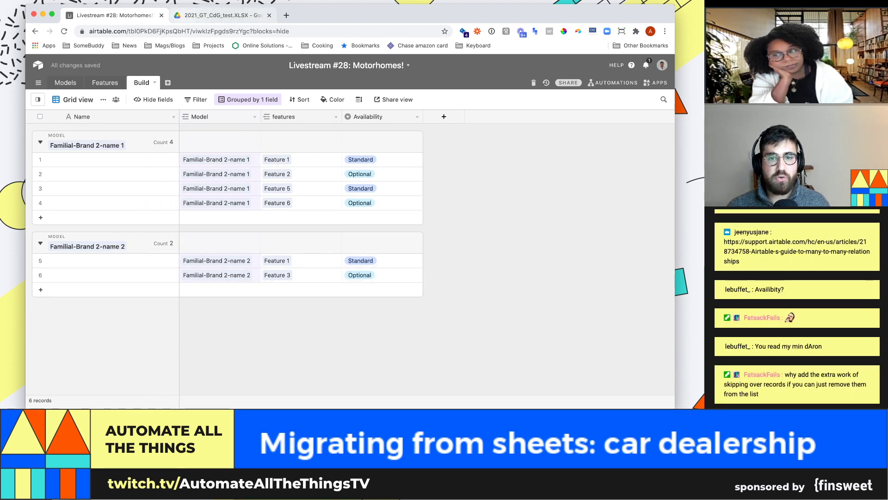
Check the model and feature columns in the 2021_GT_CdG_test.XLSX sheet on Google Drive, and return to the Airtable Build table
click(204, 16)
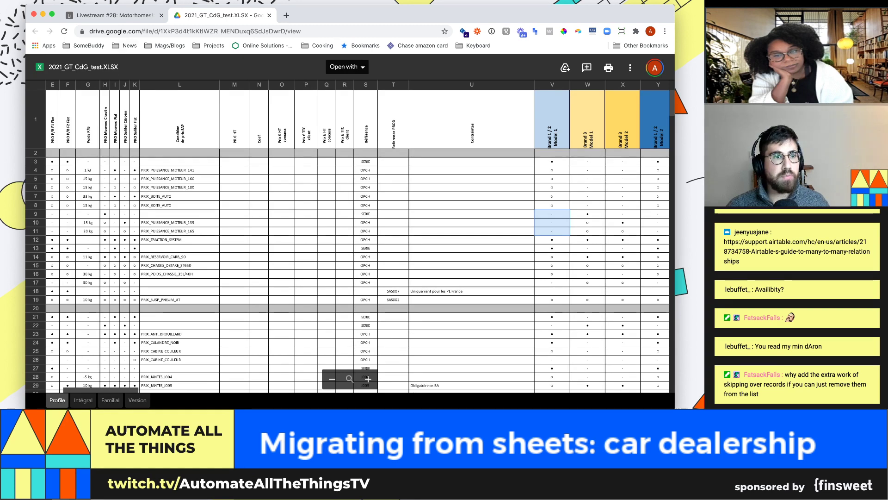
click(114, 15)
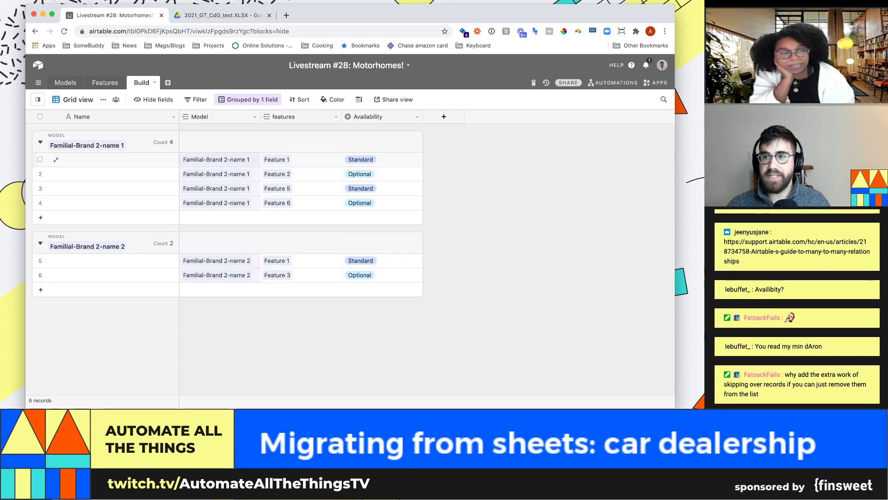
click(120, 159)
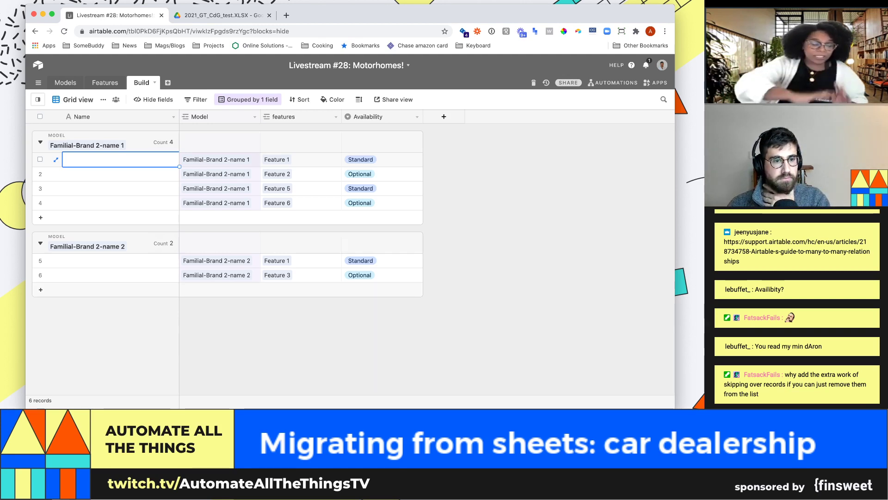
Add a record to the Familial-Brand 2-name 2 group with Feature 5 and Standard availability
click(40, 289)
click(301, 289)
click(267, 289)
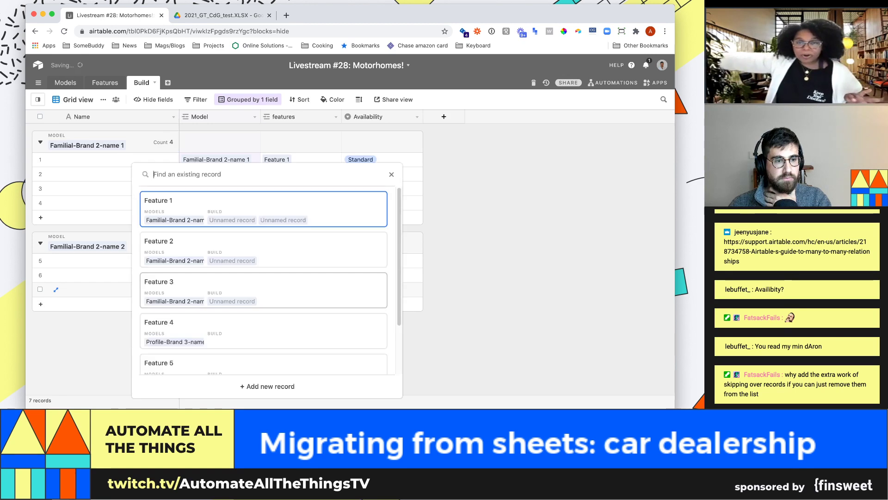
scroll(267, 332, down, 1)
click(267, 346)
key(Tab)
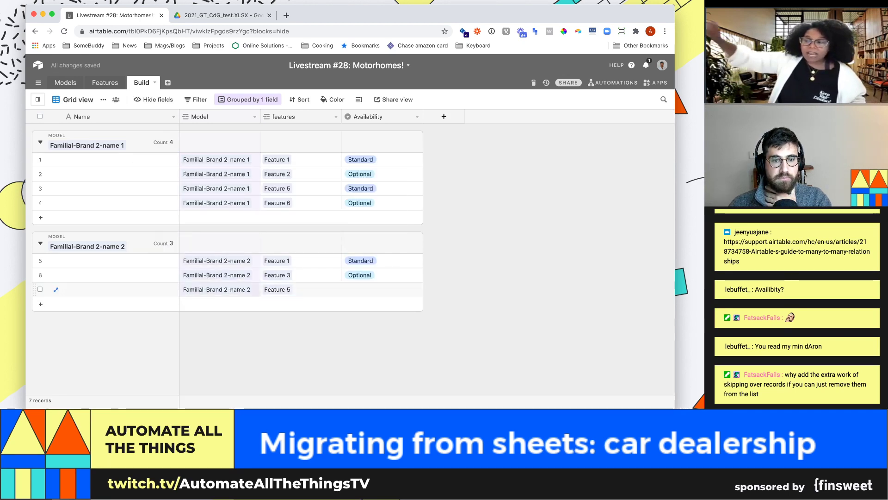
key(Return)
key(Return)
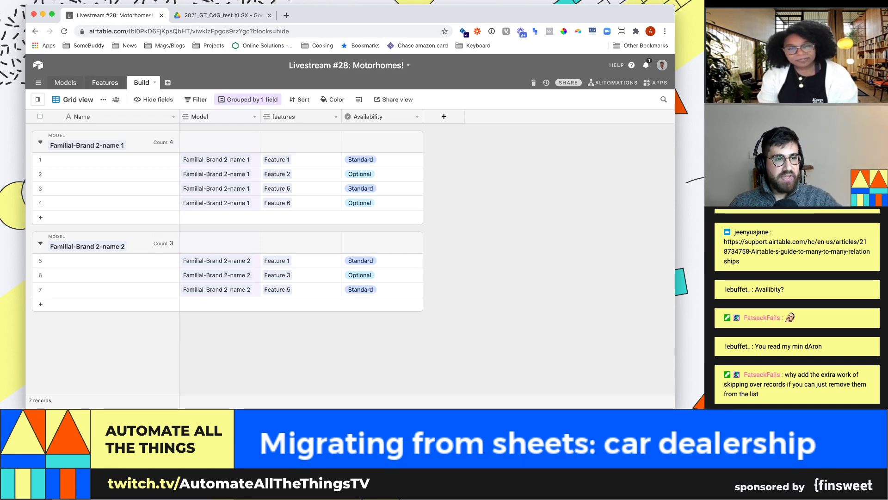
Change the field type of the Build table's primary Name field to Formula
click(120, 159)
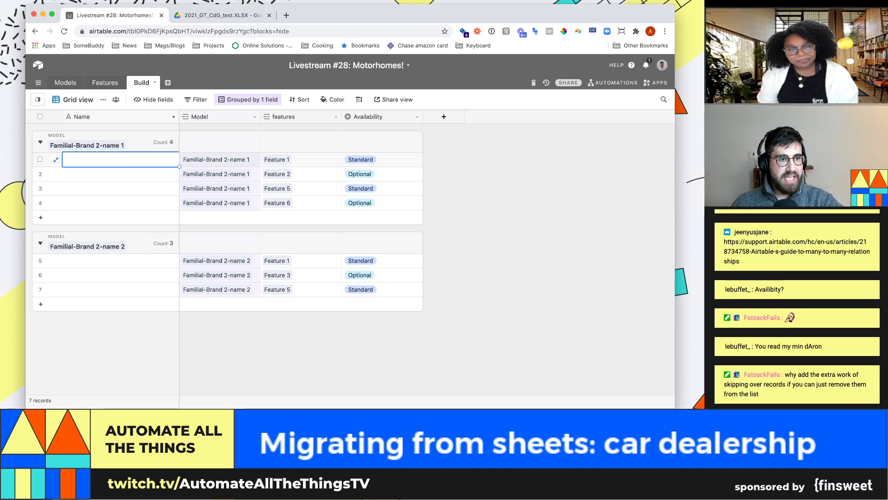
click(174, 117)
click(99, 131)
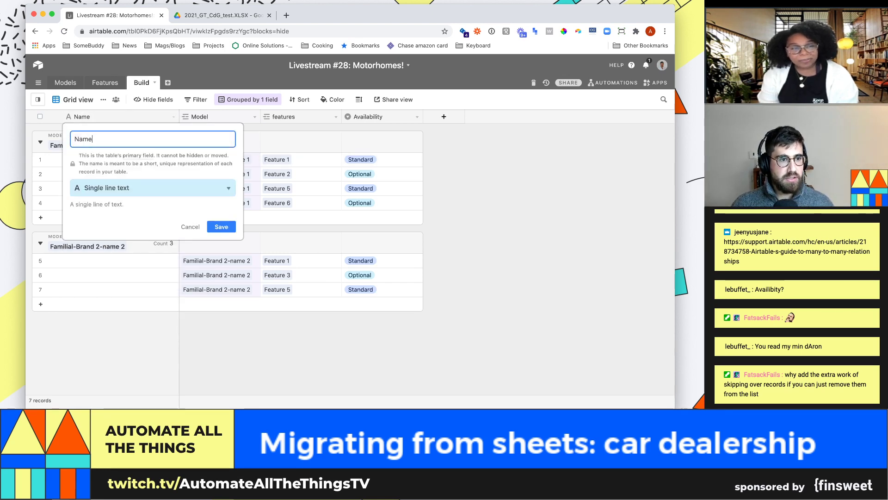
click(153, 188)
text(fo)
key(Return)
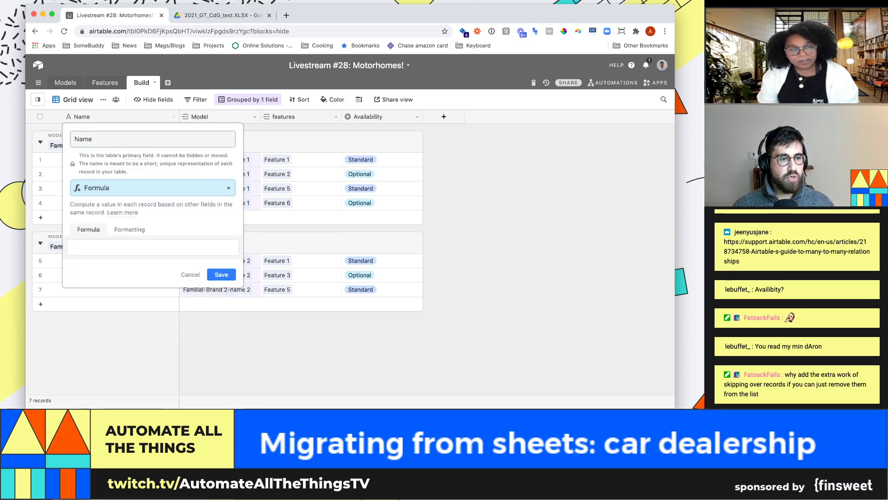
Enter the Name field's formula =CONCATENATE(model,"-",features) and save the field
text(=)
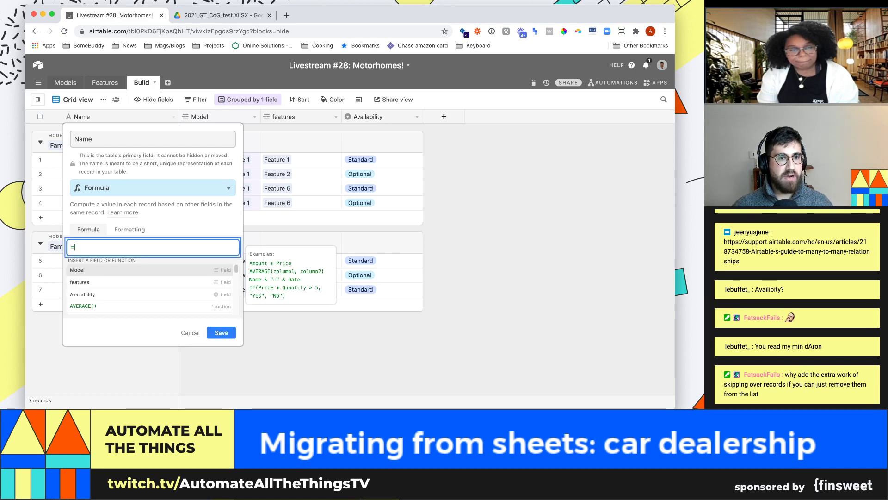
text(conc)
key(Return)
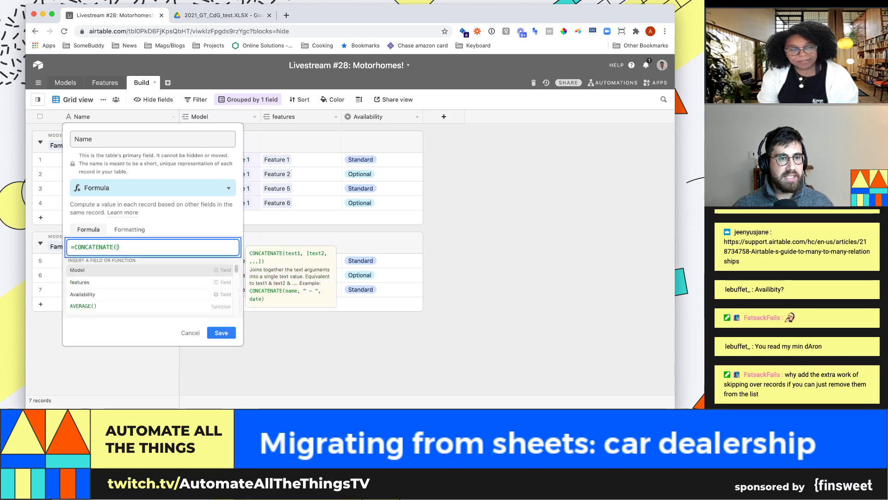
text(model,)
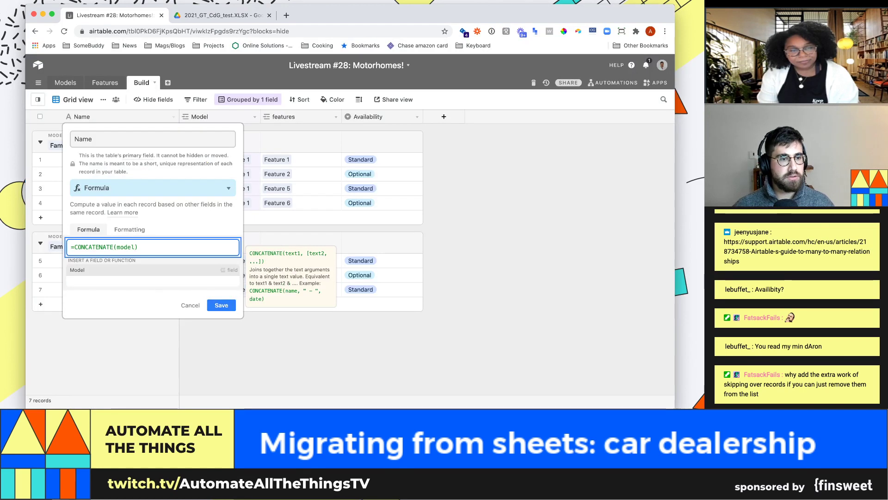
text("-")
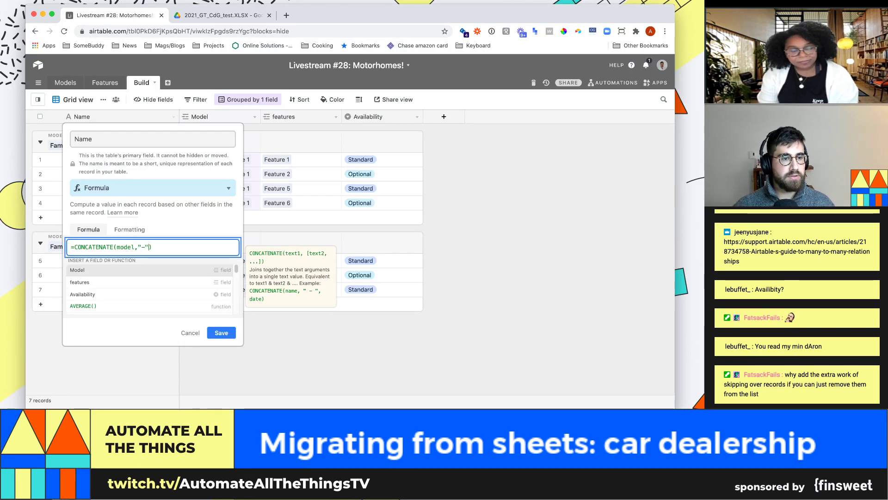
text(m,)
key(BackSpace)
key(BackSpace)
text(,feat)
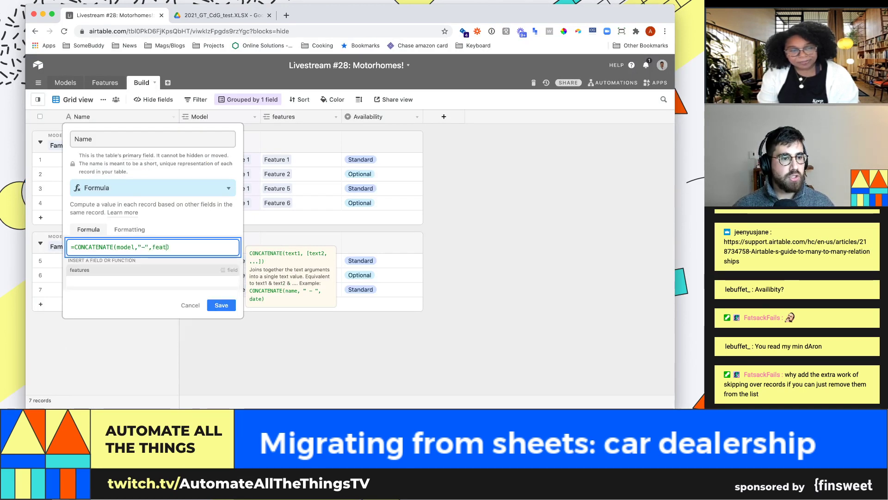
text(ures)
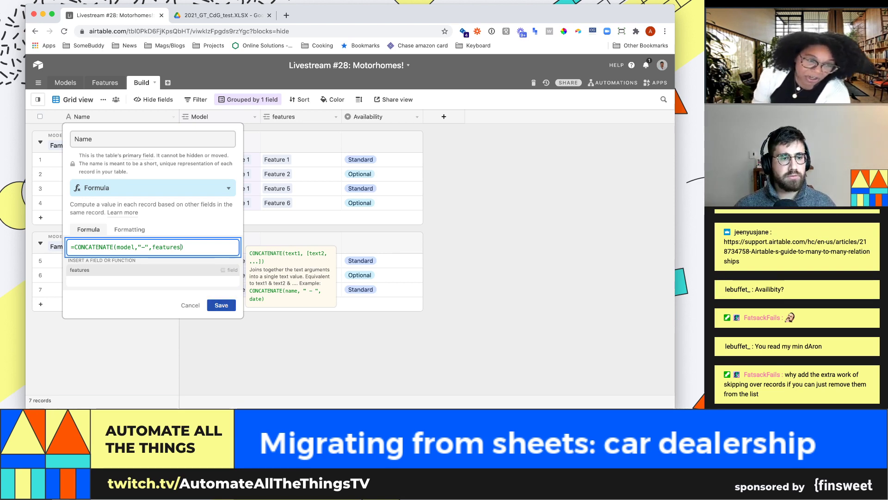
click(221, 305)
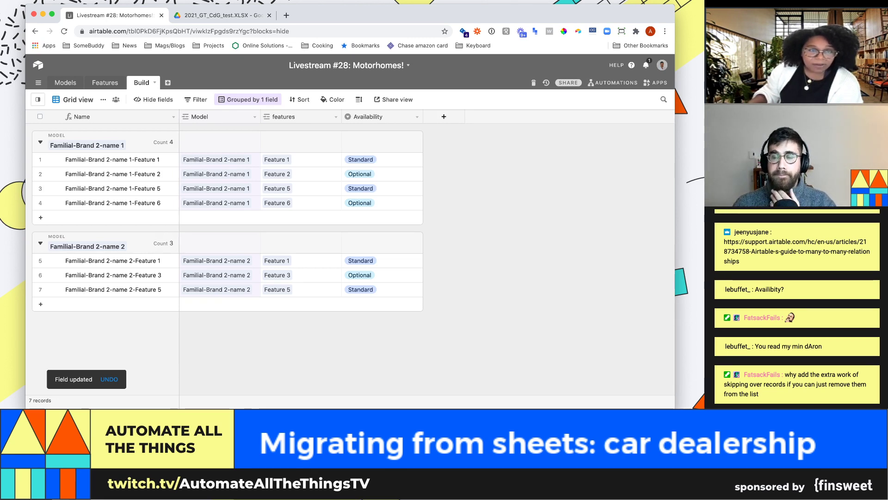
Rename the Build table's grid view as All features
mouse_move(38, 100)
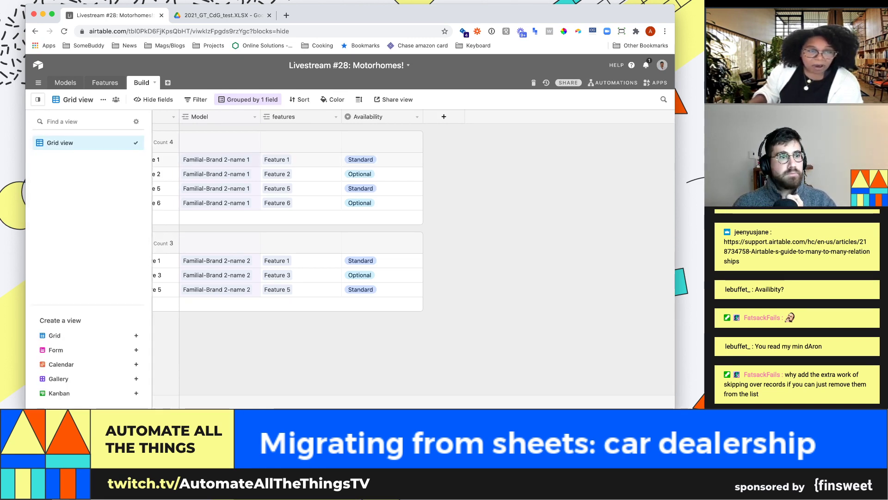
double_click(77, 99)
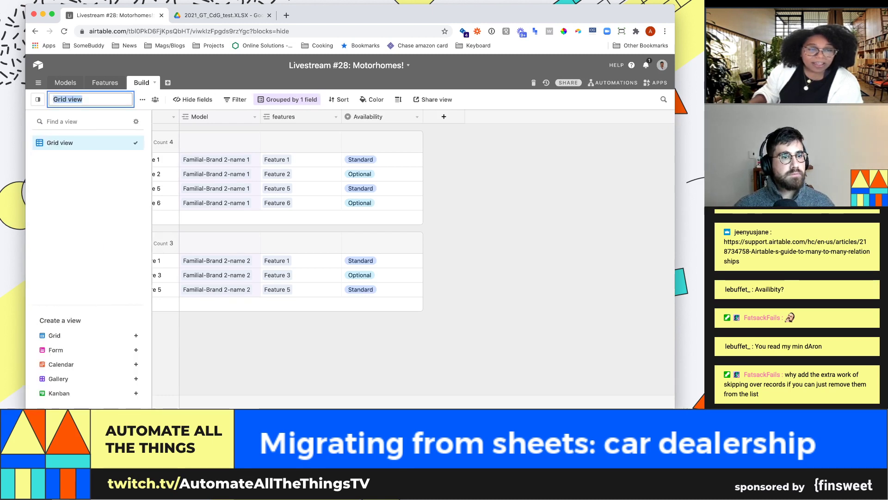
text(All features)
key(Return)
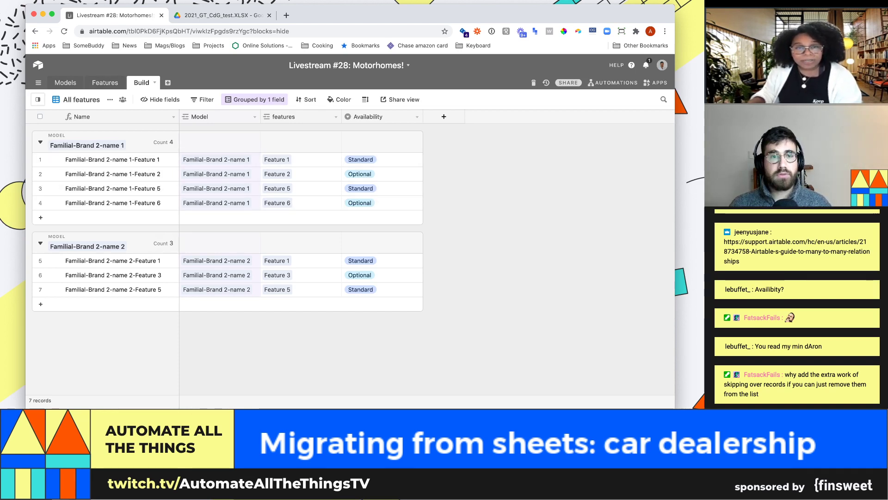
Disallow linking to multiple records in the Build table's features field and save the change
click(417, 116)
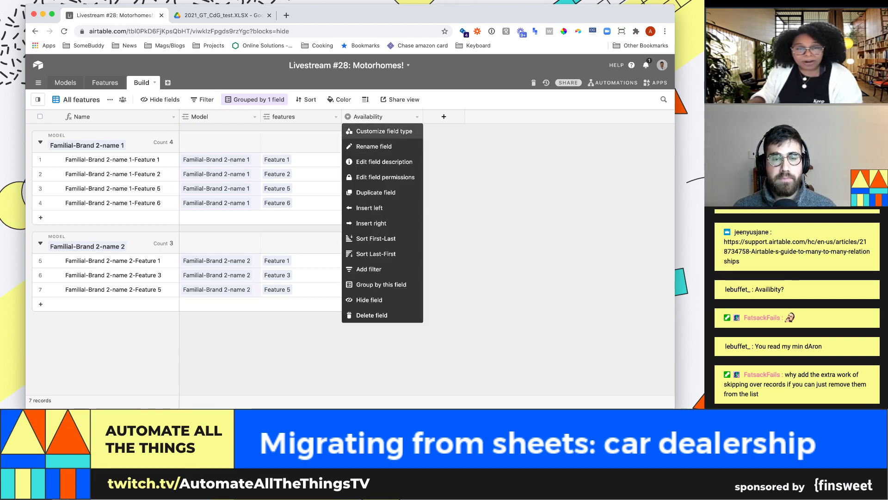
click(336, 117)
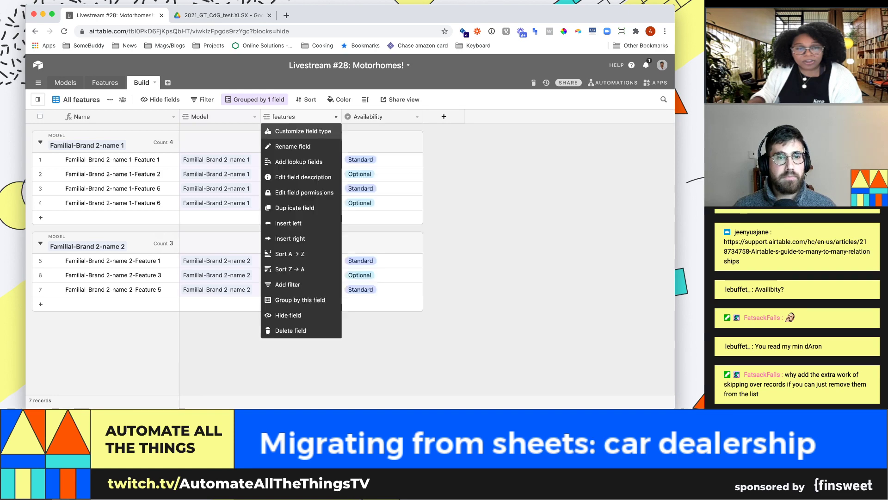
click(286, 131)
click(272, 192)
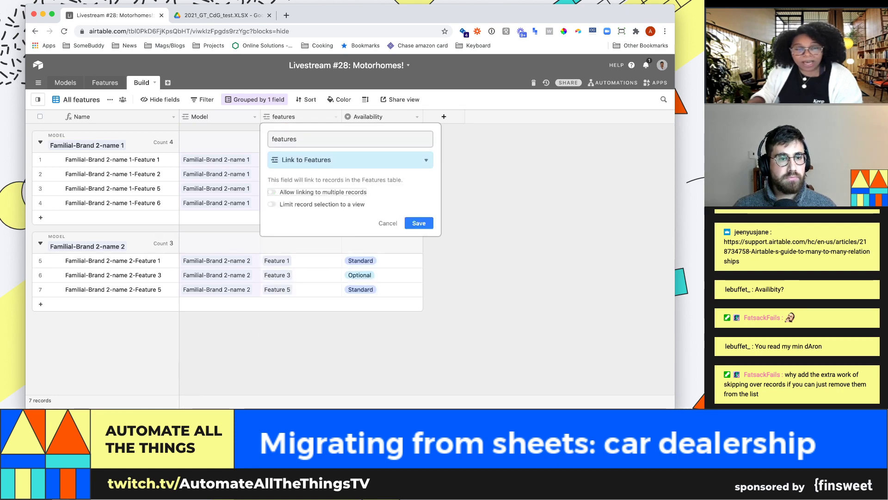
key(Escape)
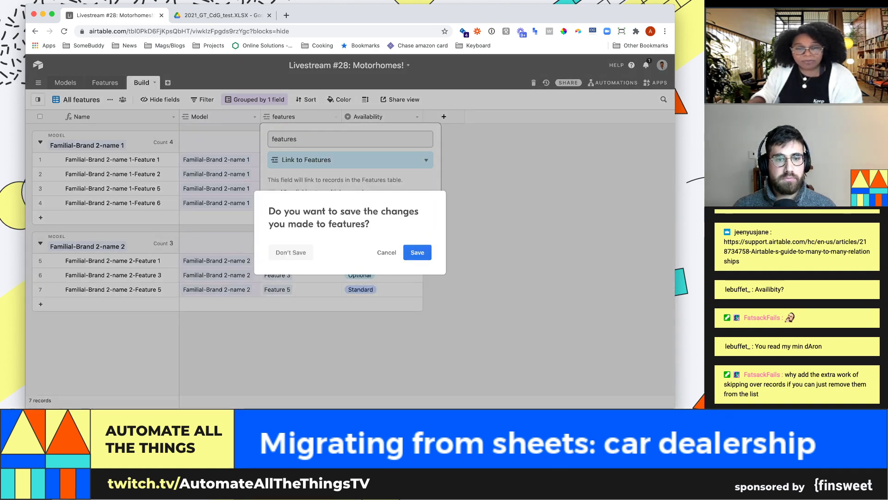
click(417, 253)
Open the Build table's Model field for customization and save its linked-record settings
click(255, 117)
click(218, 131)
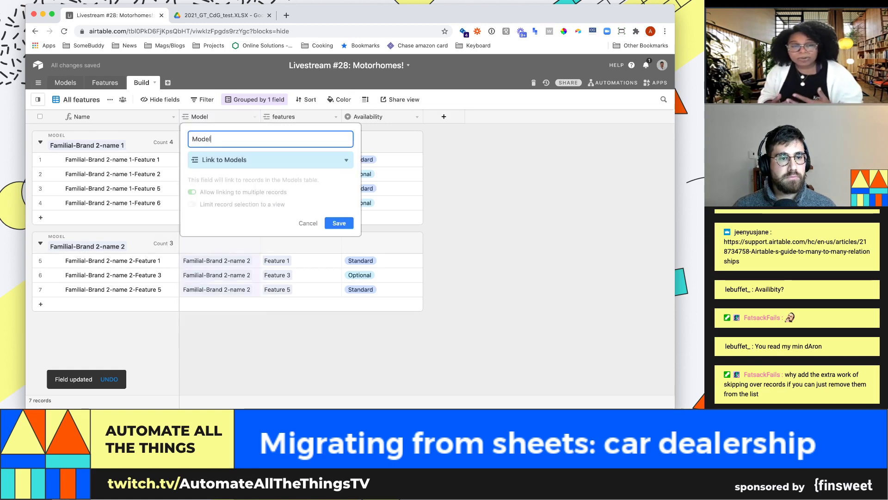
click(339, 223)
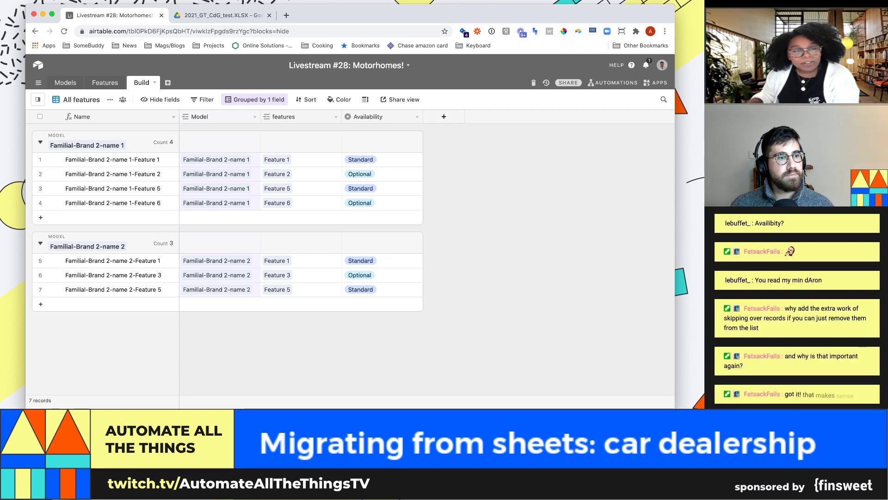
In the Features table, widen the Models and Build columns and set the row height to Medium
click(105, 82)
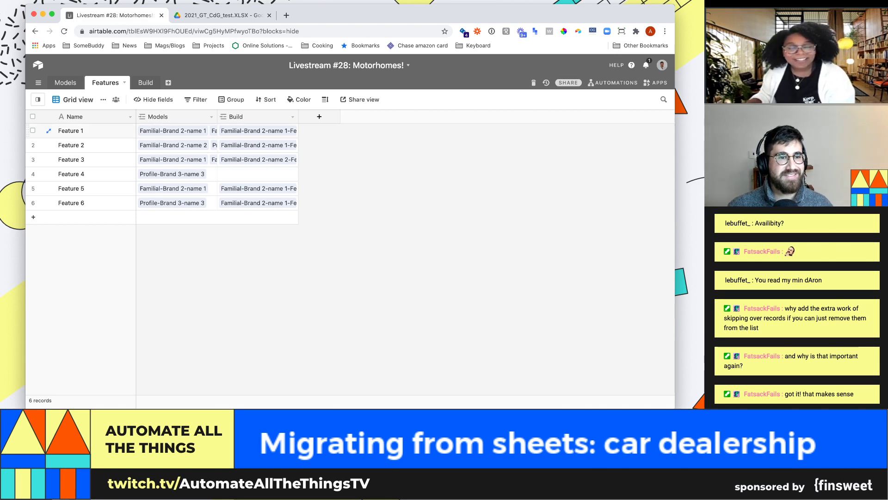
drag(217, 116, 297, 117)
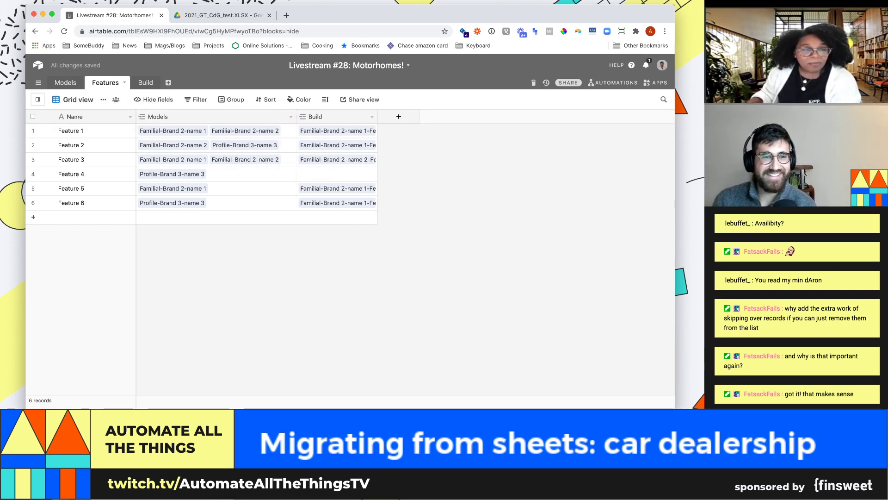
drag(378, 117, 491, 116)
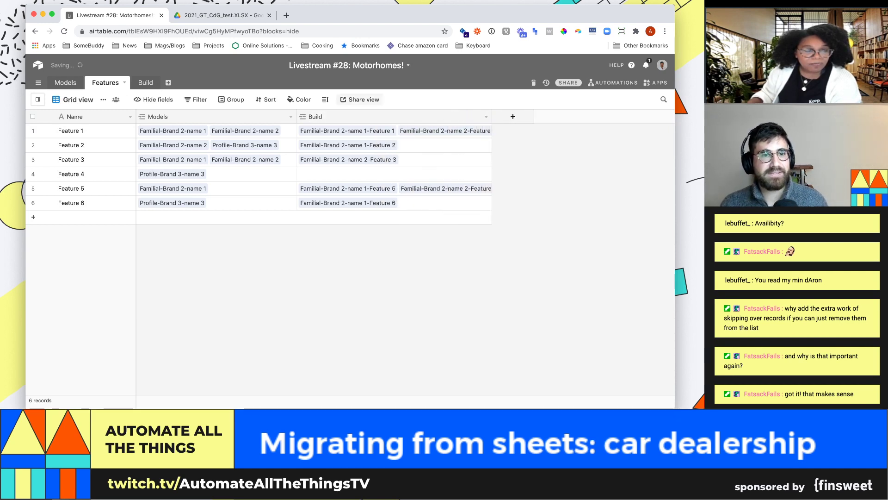
click(325, 99)
click(347, 145)
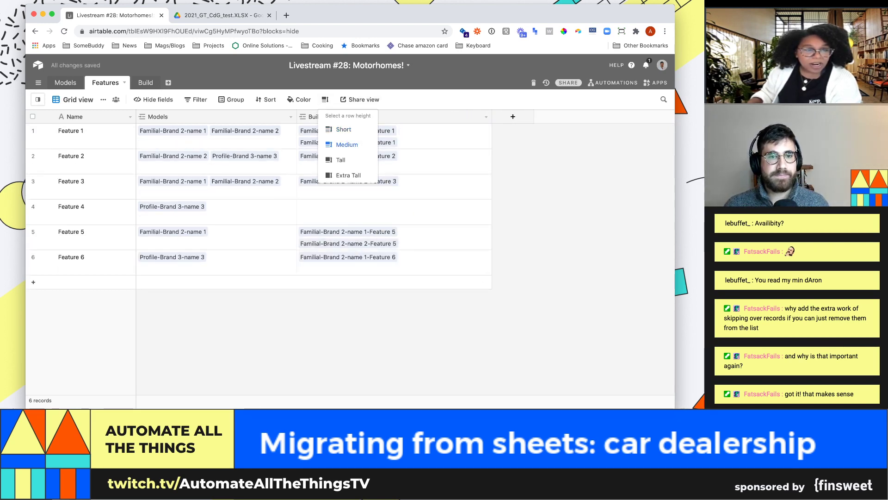
key(Escape)
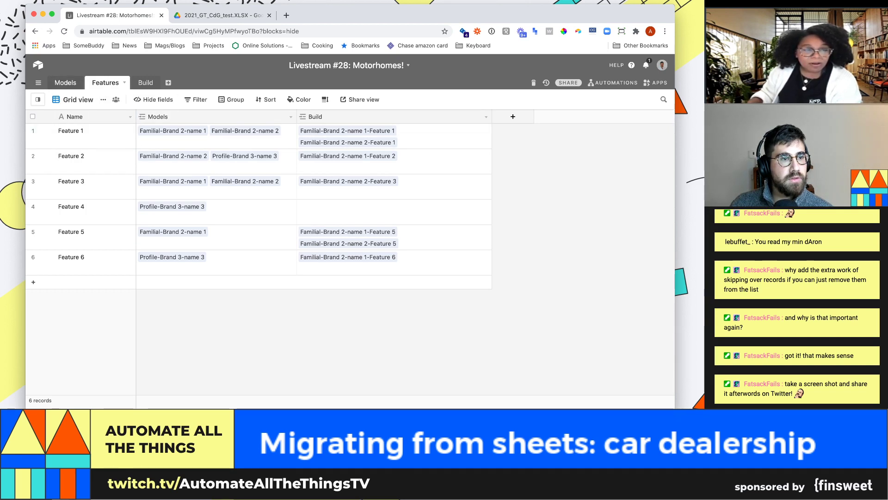
Delete Field 5, the direct link to features, from the Models table
click(65, 82)
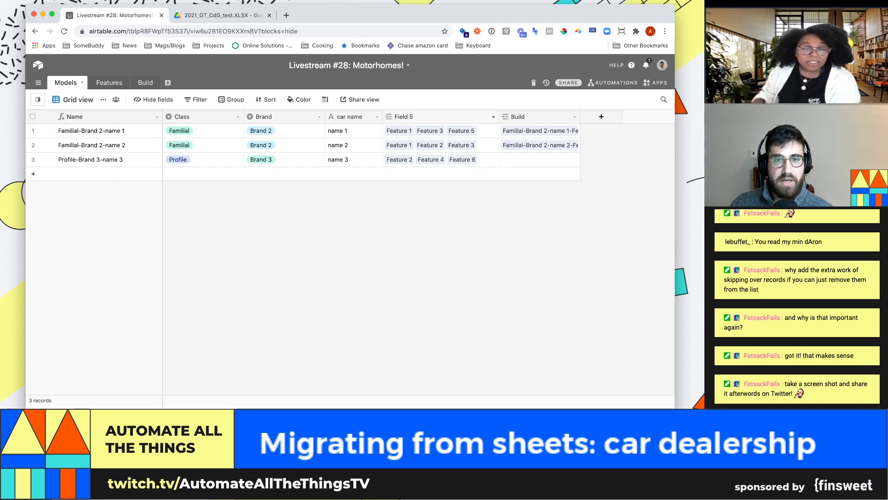
click(493, 117)
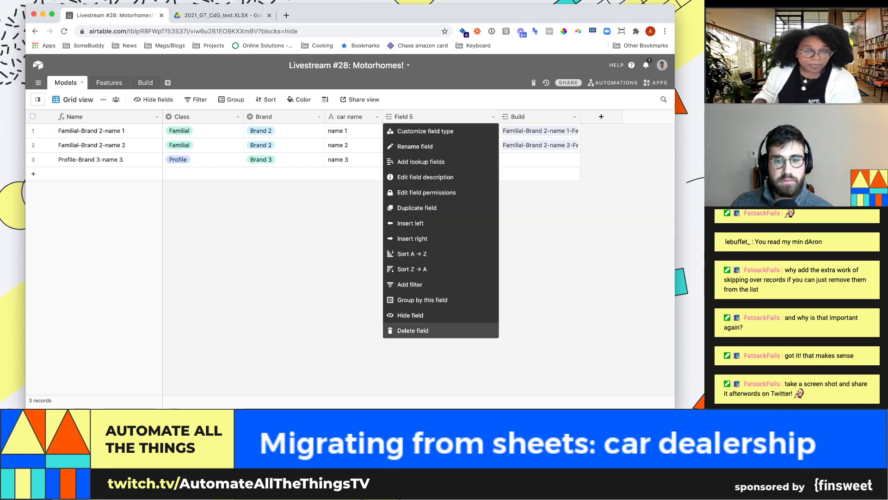
click(435, 331)
key(Return)
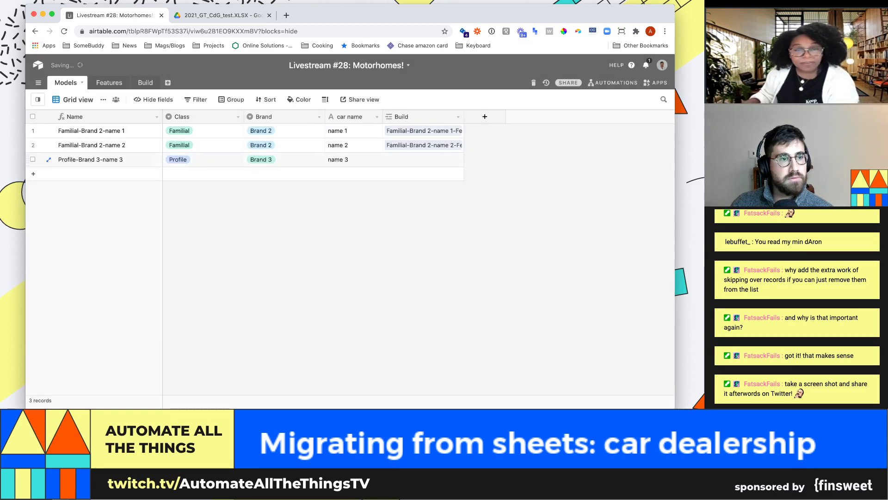
Delete the leftover Models field from the Features table and narrow the Build column
click(109, 82)
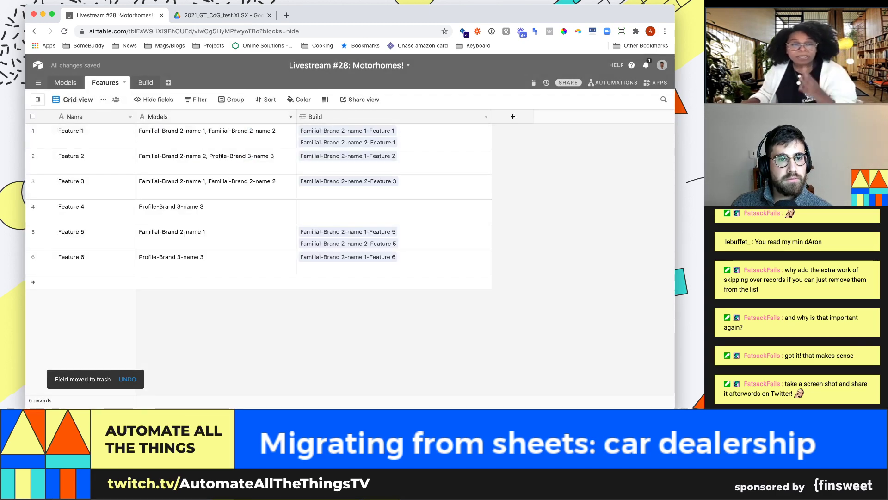
click(291, 116)
click(166, 315)
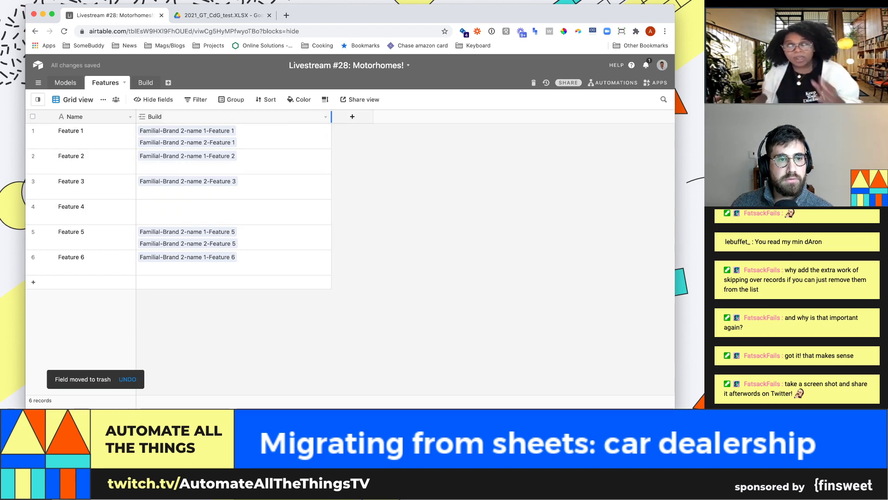
drag(331, 117, 259, 117)
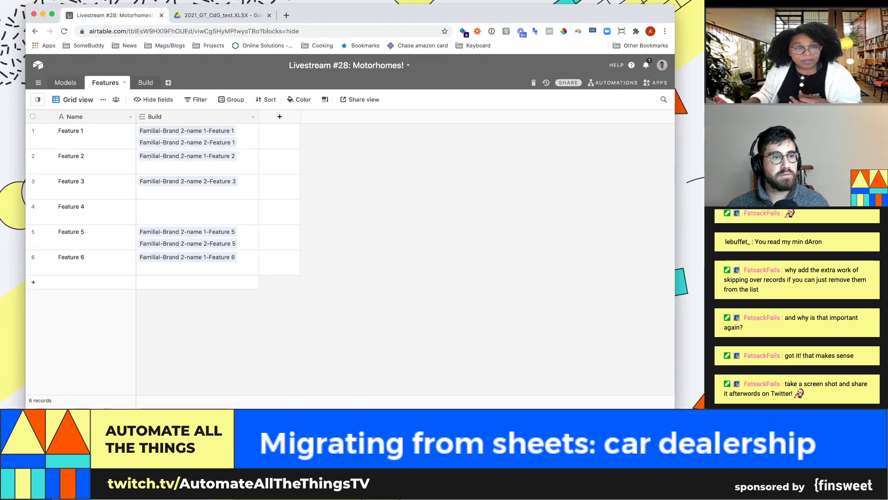
Add a Lookup field named Models to the Features table that pulls the Model field through the Build link
click(280, 117)
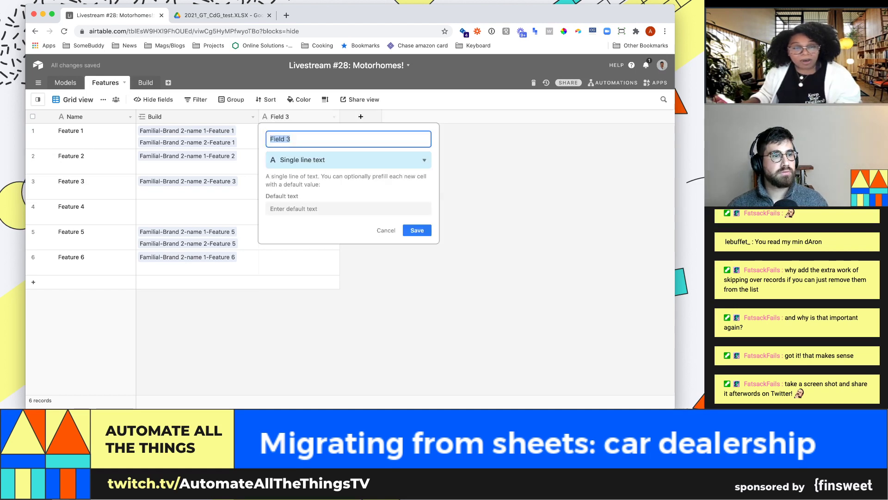
text(Models)
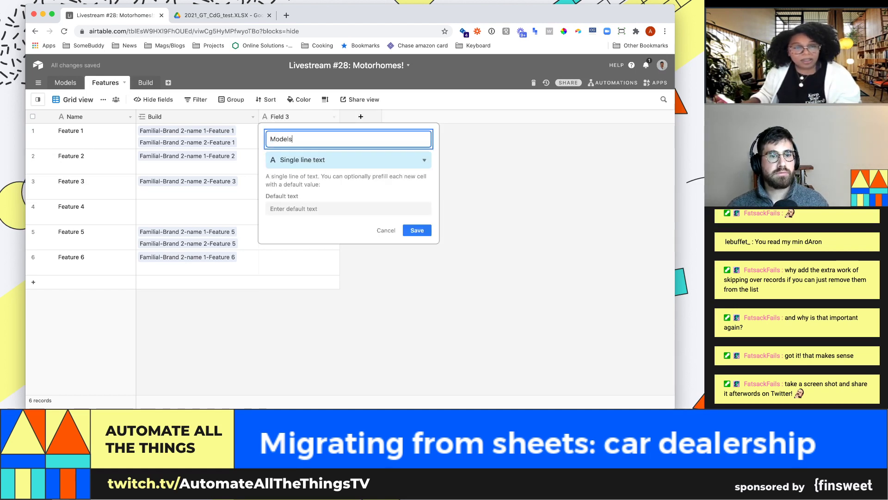
key(Tab)
text(look)
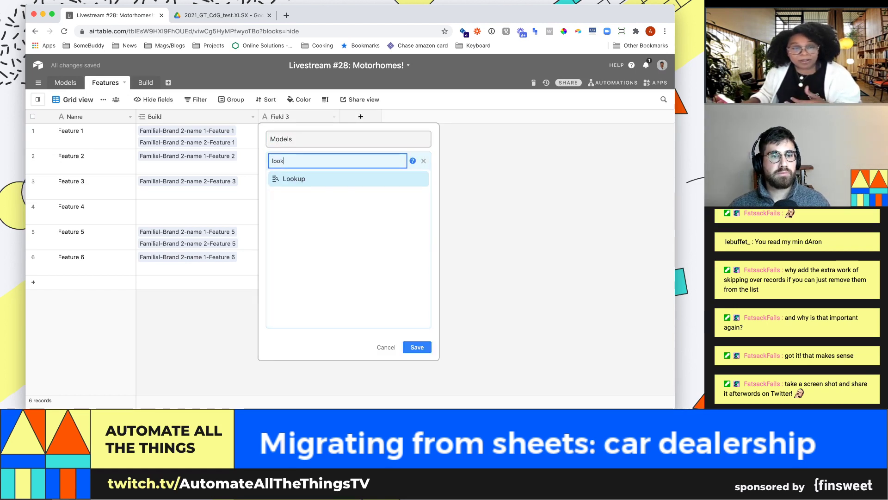
key(Return)
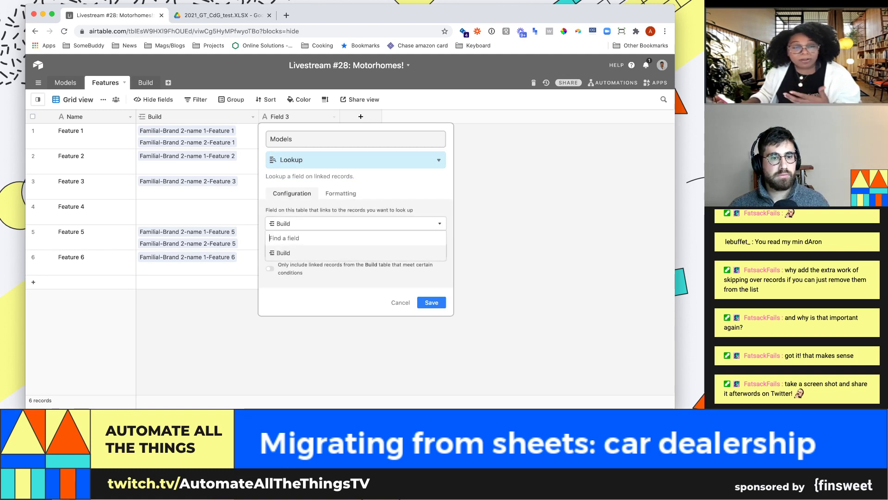
click(296, 252)
click(297, 250)
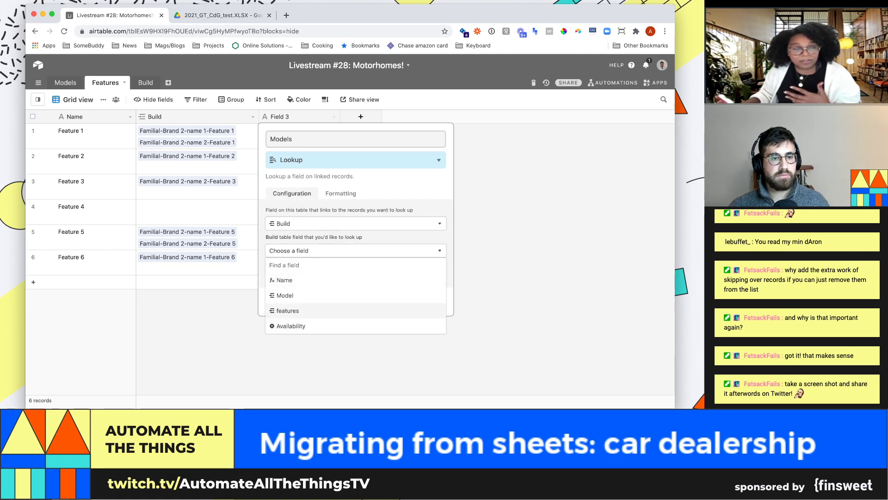
click(296, 311)
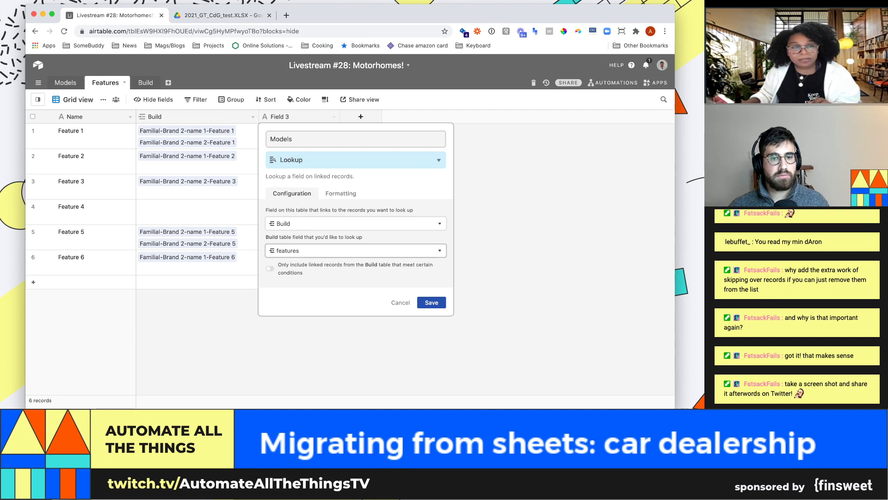
click(324, 250)
click(285, 295)
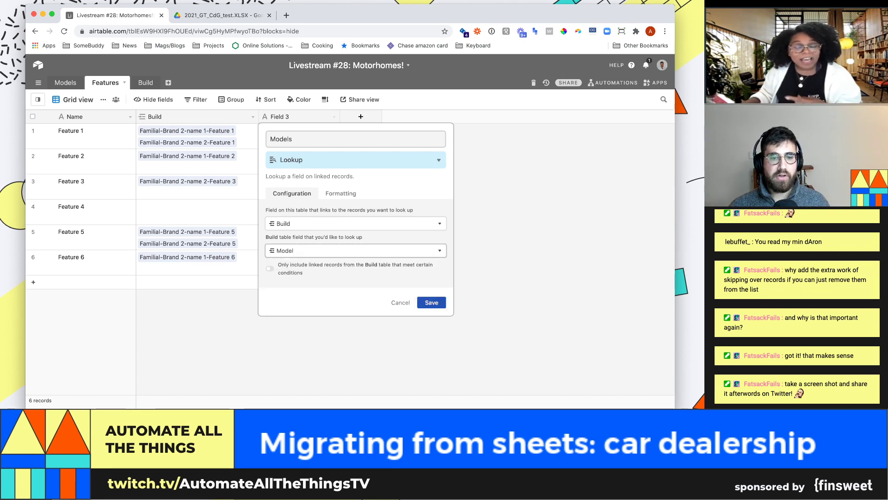
click(432, 301)
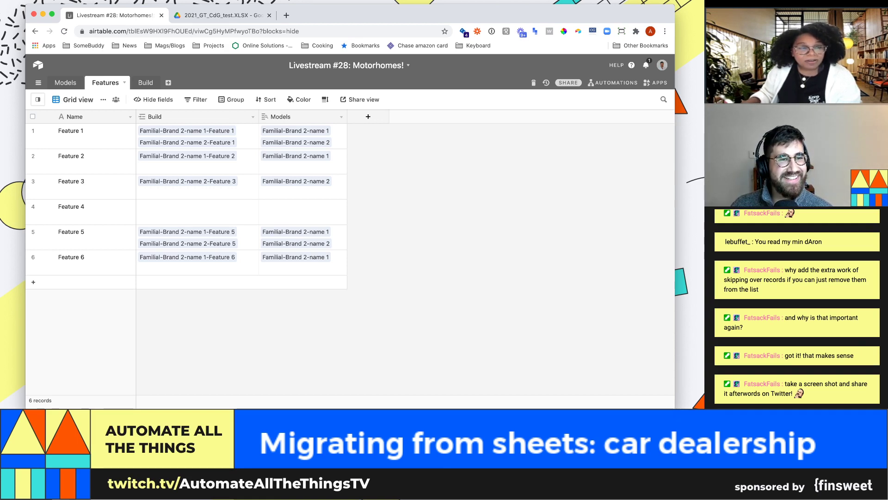
Convert the Models table's primary Name field from Formula to Single line text and save it
click(66, 83)
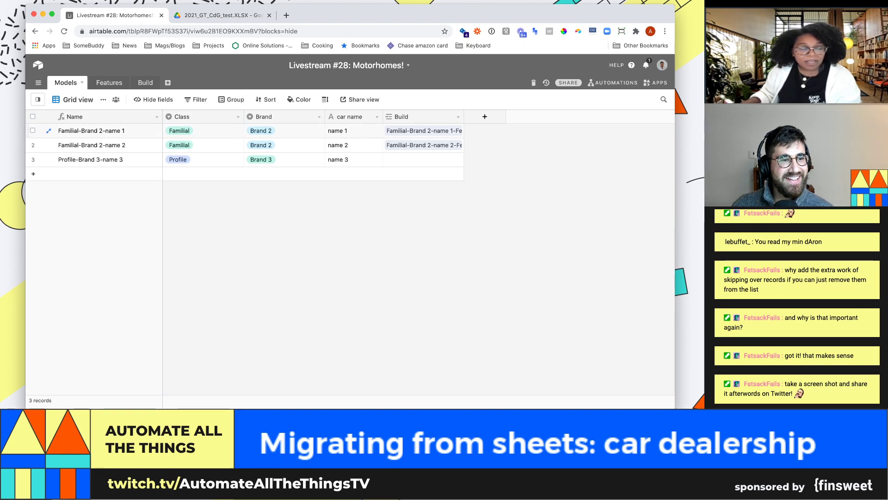
click(157, 117)
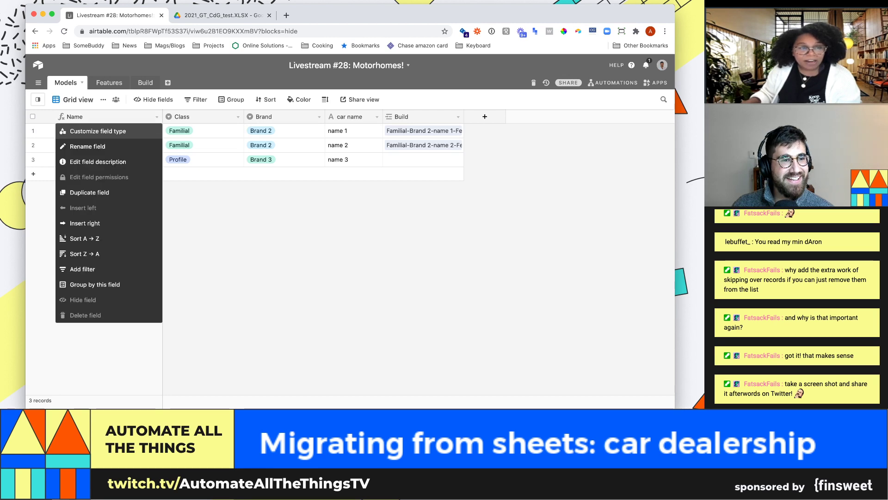
click(93, 131)
drag(131, 247, 174, 248)
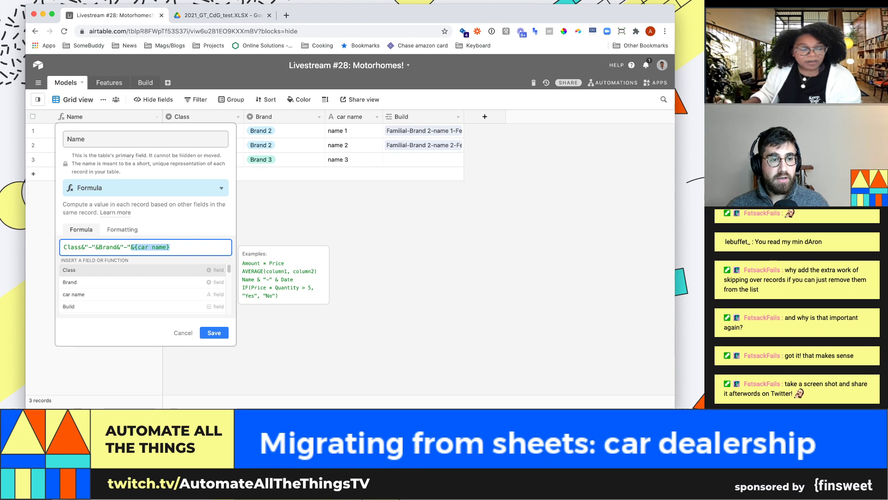
key(super+a)
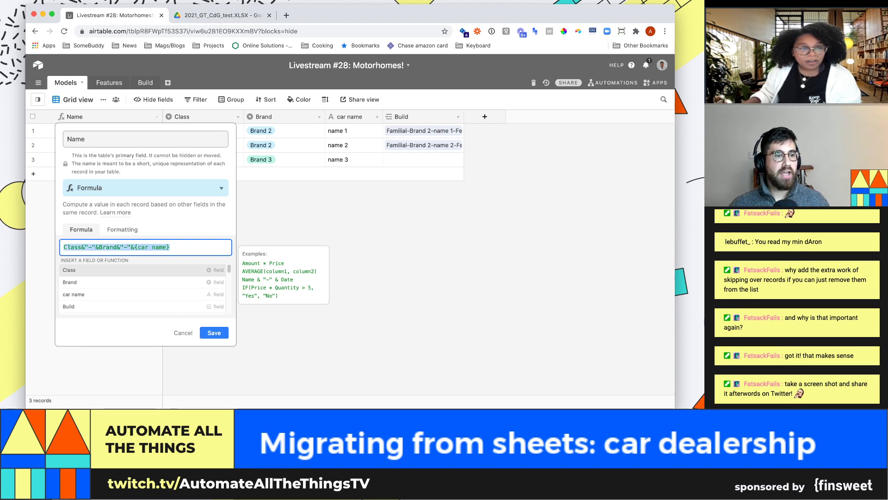
click(145, 139)
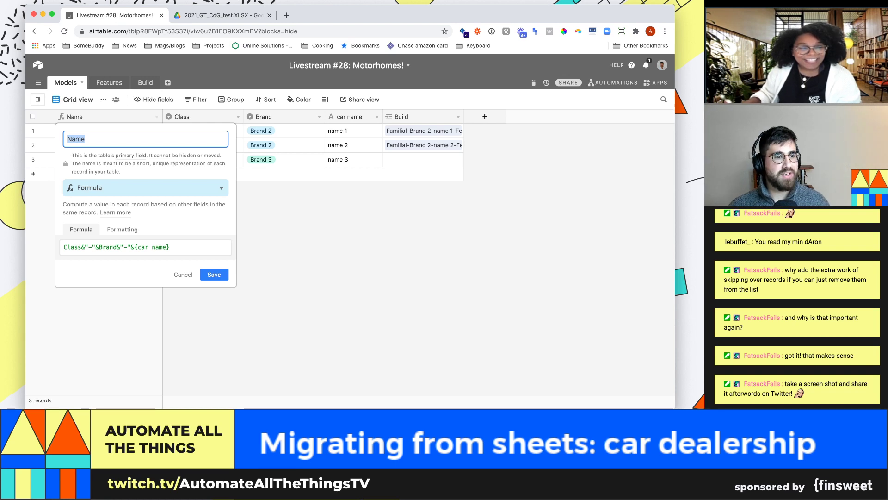
click(145, 187)
text(sing)
key(Return)
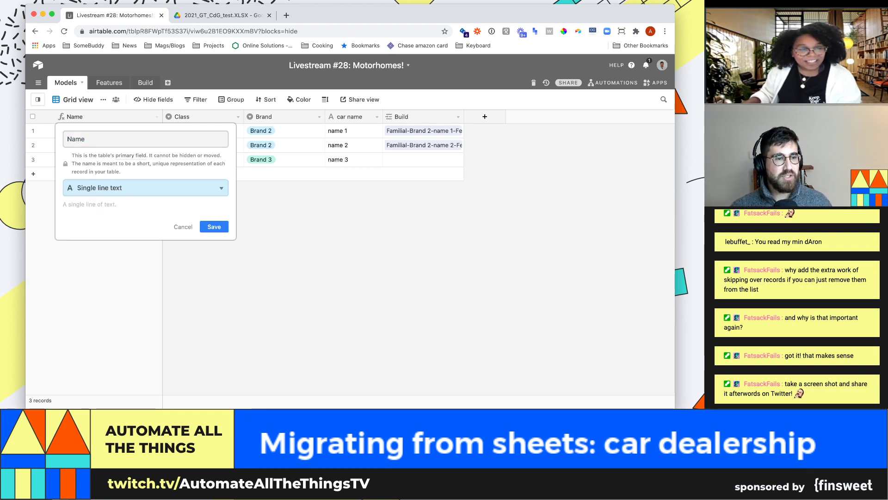
click(214, 226)
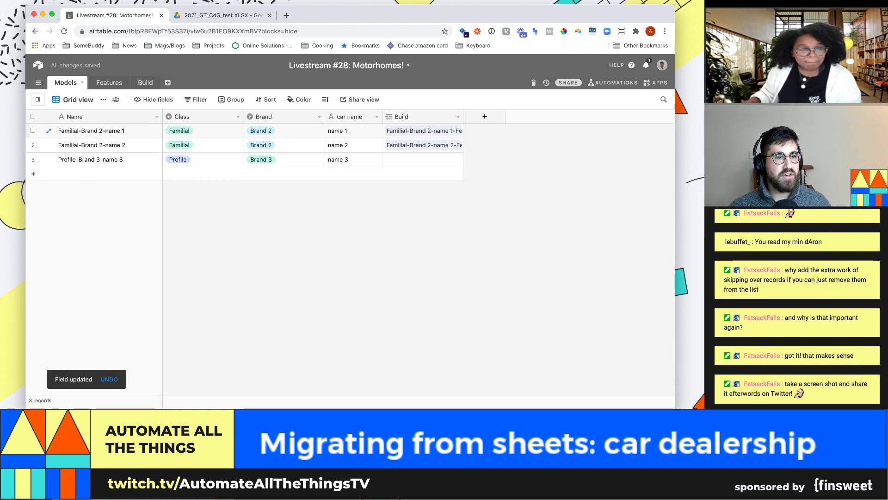
Rename the three records in the Models table as Car 1, Car 2 and Car 3
drag(93, 131, 93, 159)
text(Car)
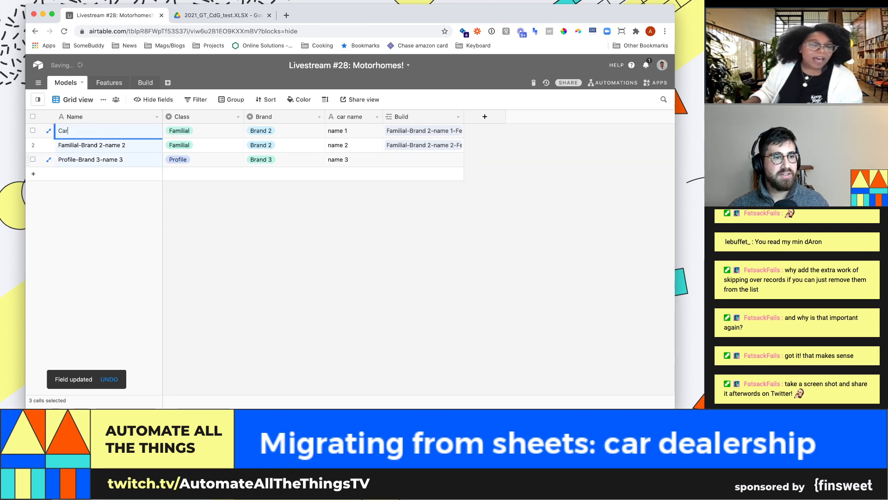
text( 1)
key(Return)
text(Car 2)
key(Return)
text(Ca)
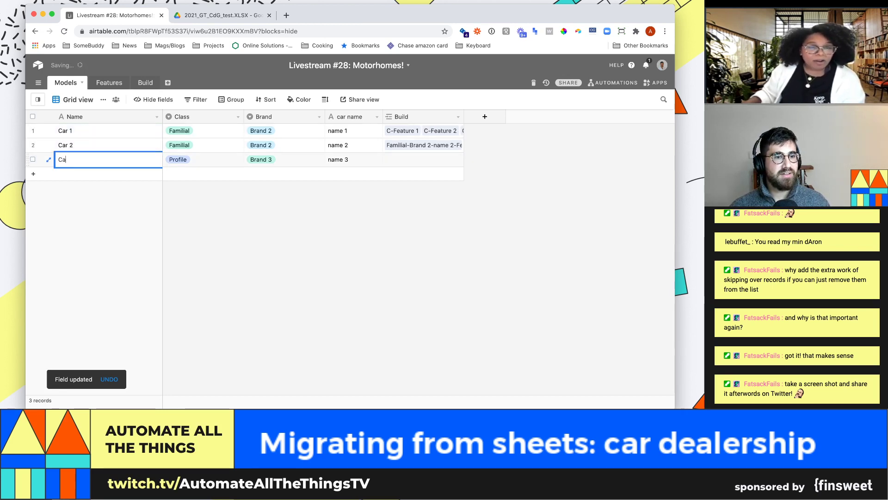
text(r 3)
key(Escape)
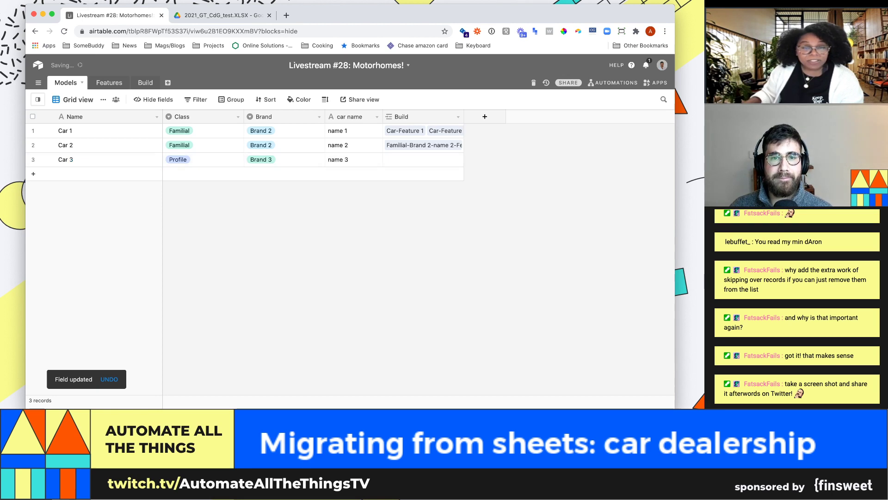
Widen the Build column in the Models table and set the row height to Tall
drag(464, 117, 531, 117)
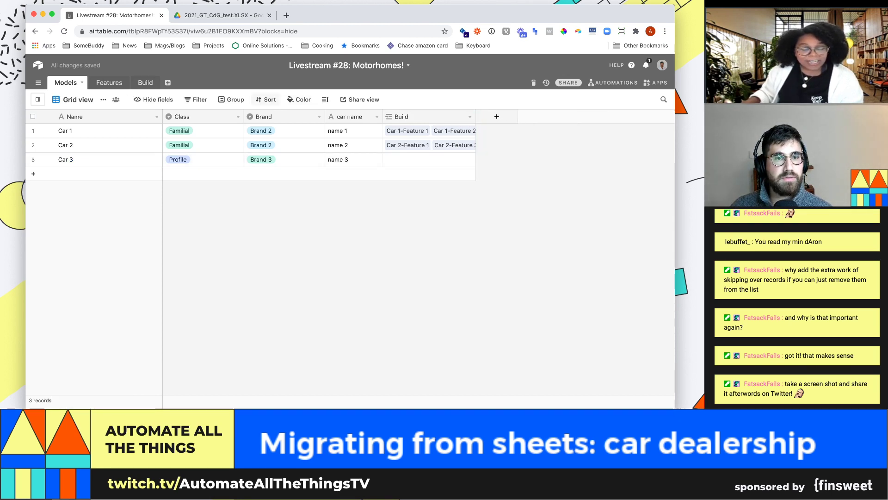
click(325, 100)
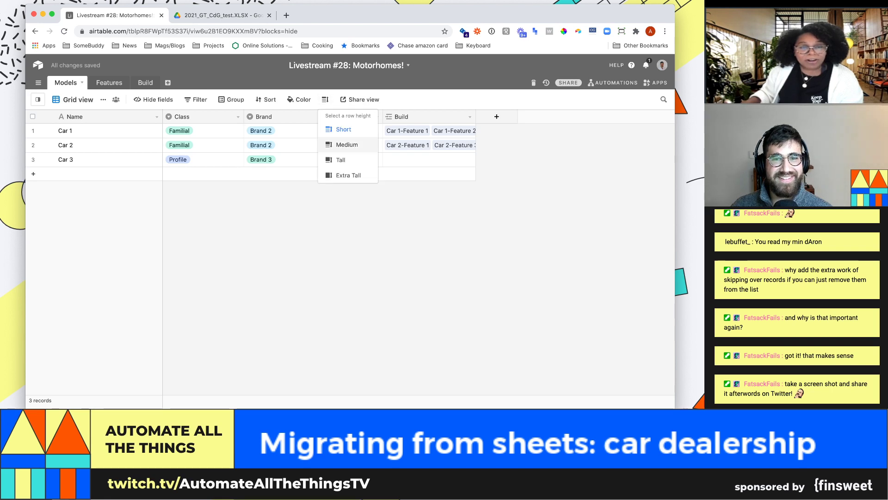
click(342, 143)
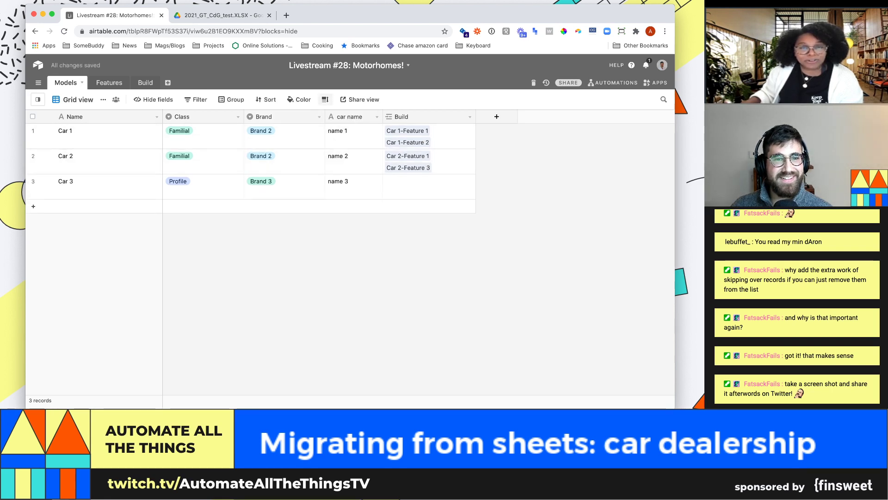
click(326, 100)
click(340, 160)
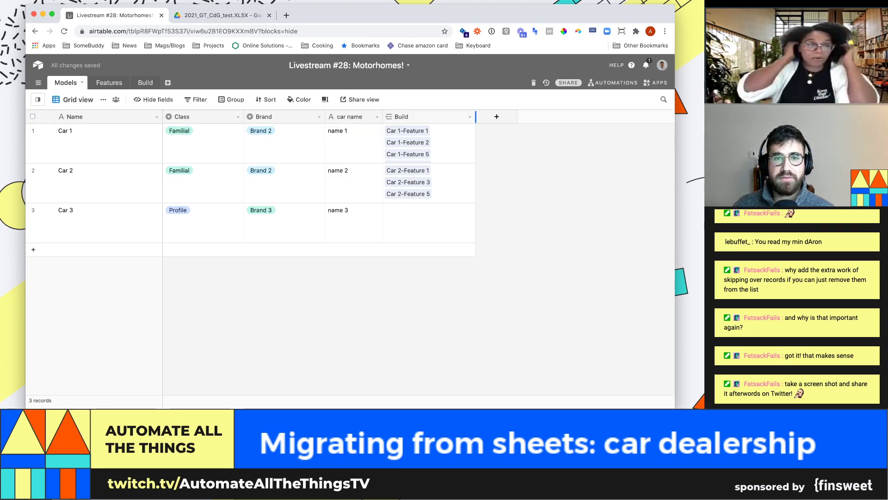
drag(476, 117, 493, 116)
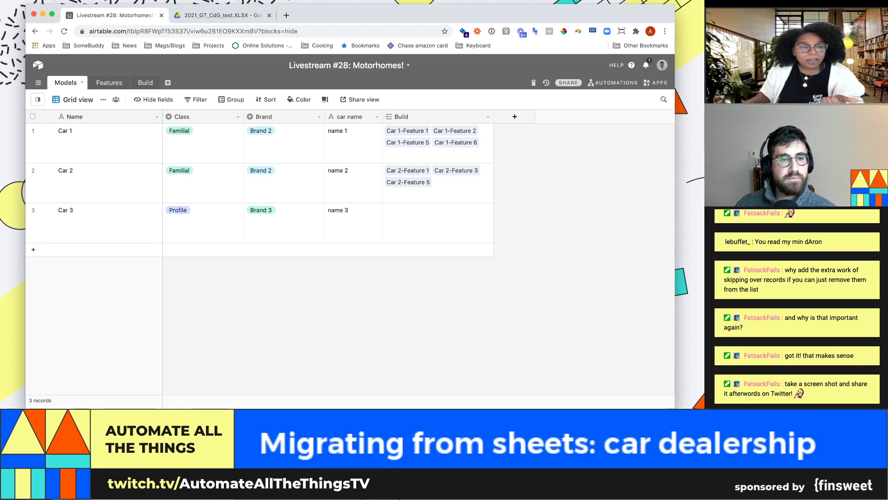
Rename the first record in the Models table as Accord
double_click(102, 141)
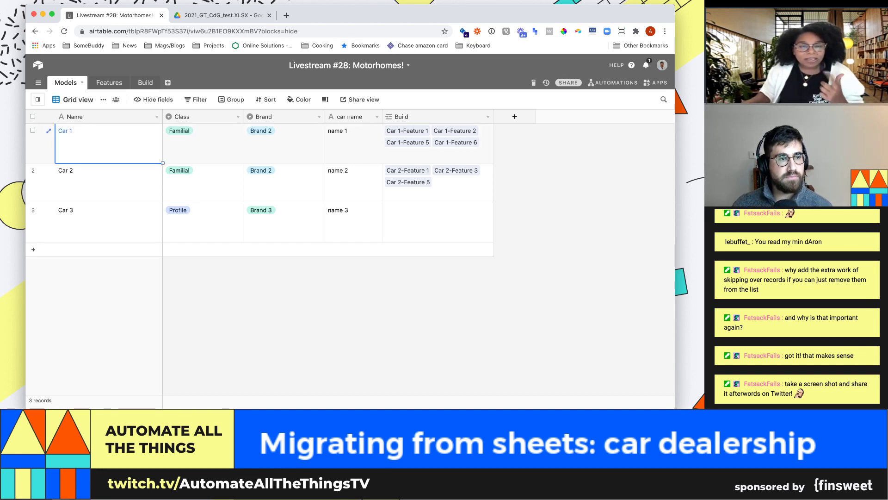
key(super+a)
text(Acc)
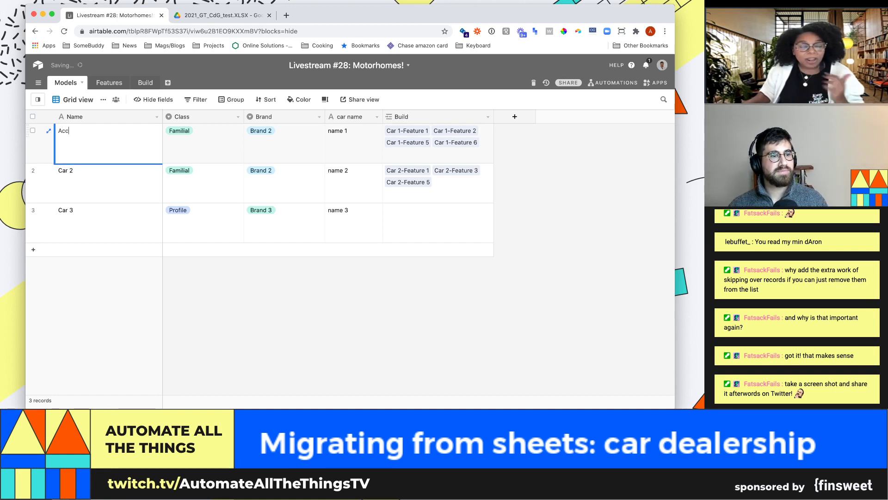
text(ord)
key(Return)
click(203, 143)
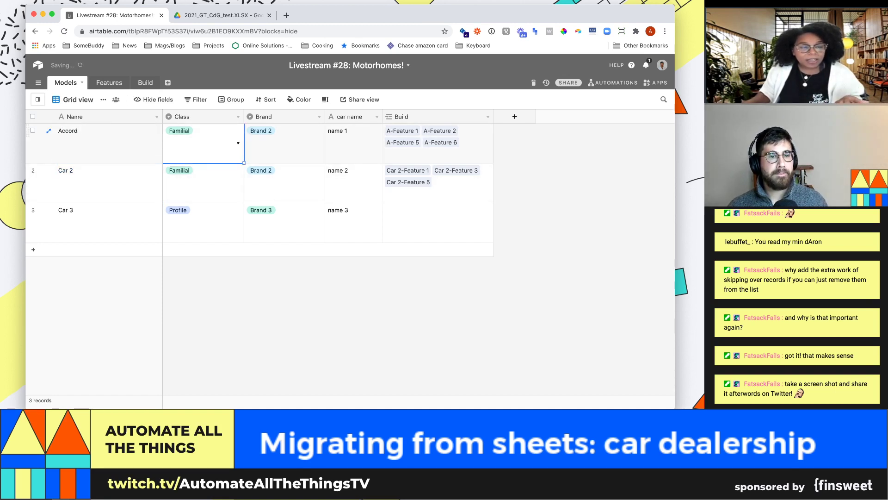
click(284, 143)
click(203, 143)
click(285, 144)
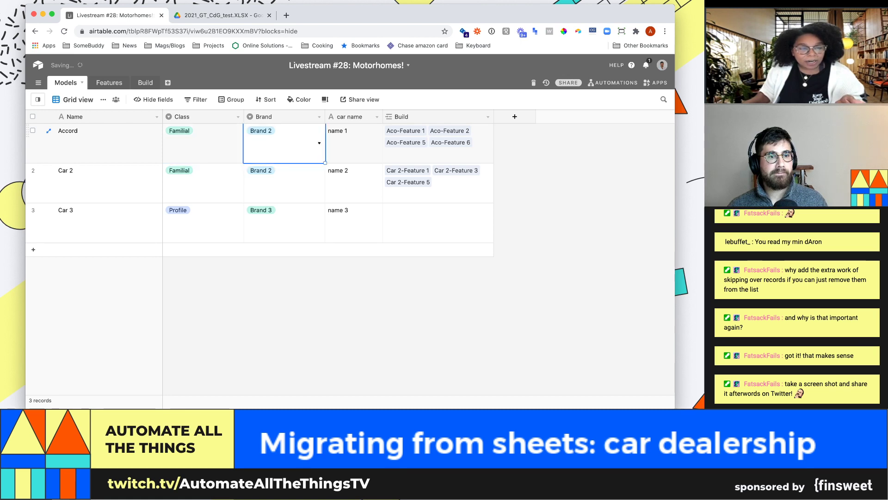
click(203, 143)
click(238, 143)
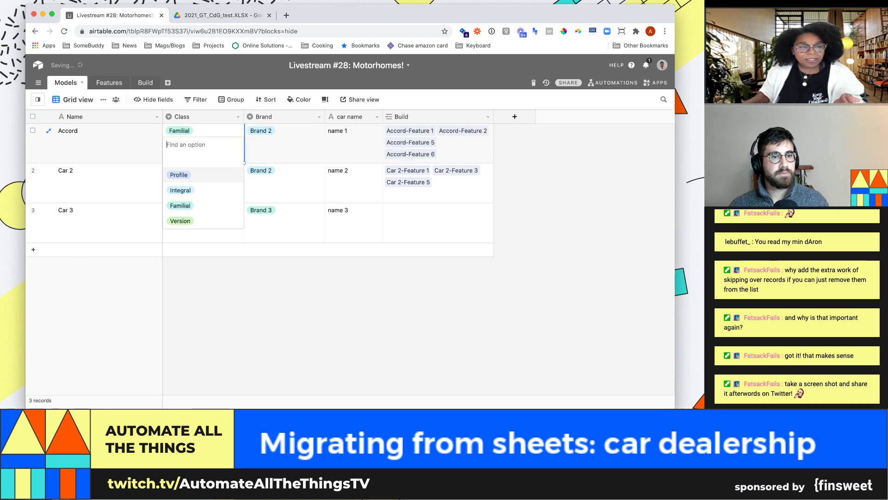
double_click(195, 116)
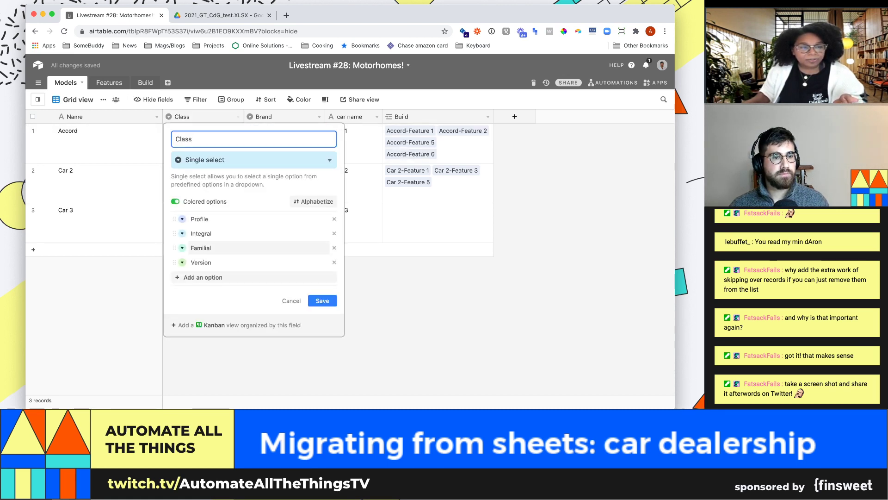
click(204, 247)
Rename the second record in the Models table as Lancer and the third as Escalade
click(106, 183)
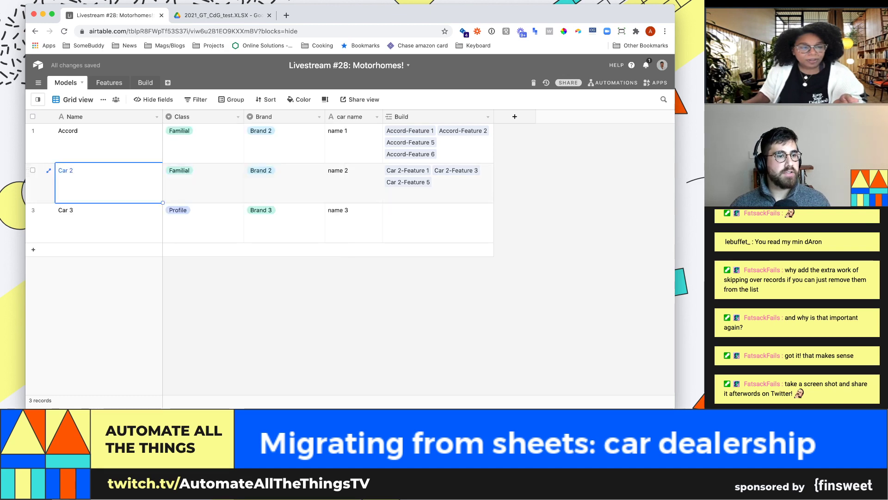
text(Lancer)
key(Tab)
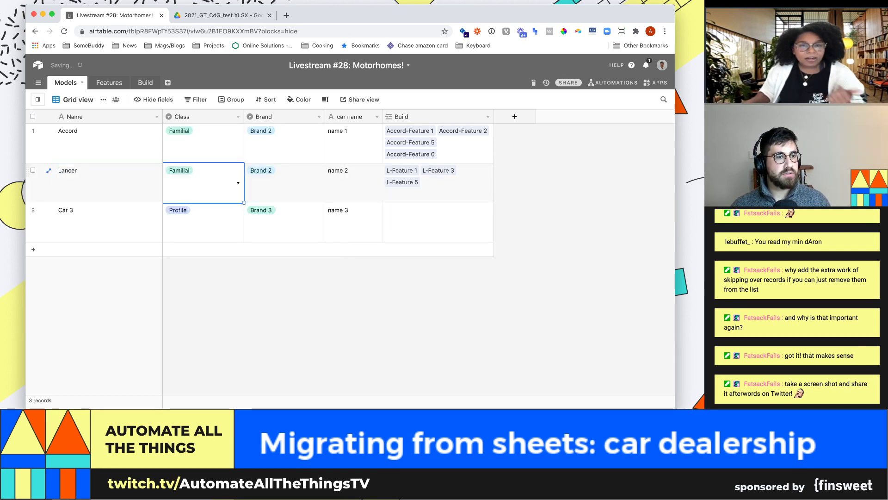
double_click(107, 223)
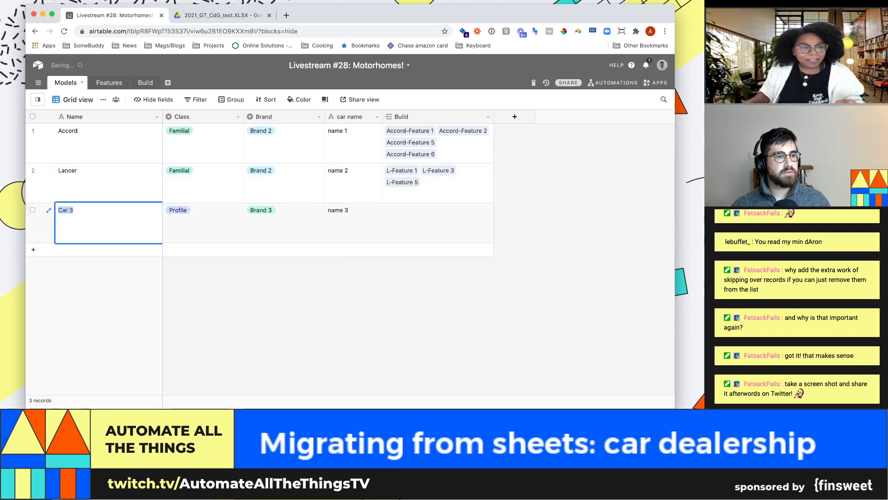
text(Escalade)
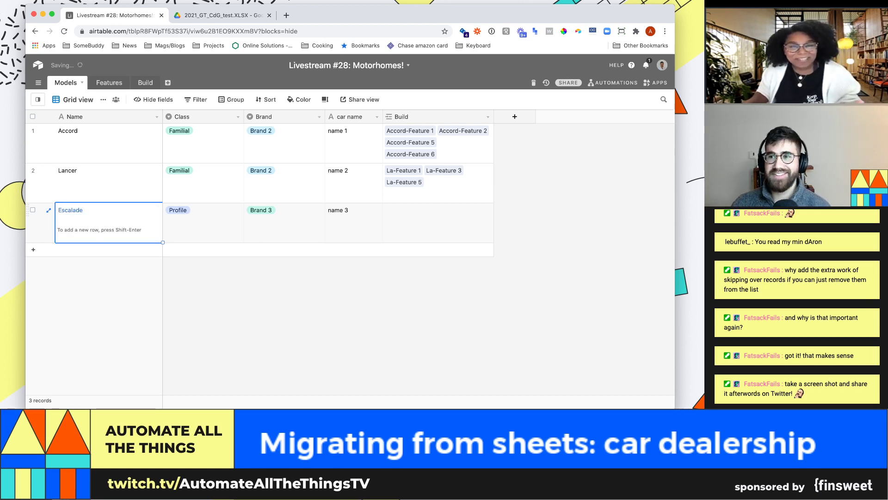
key(Tab)
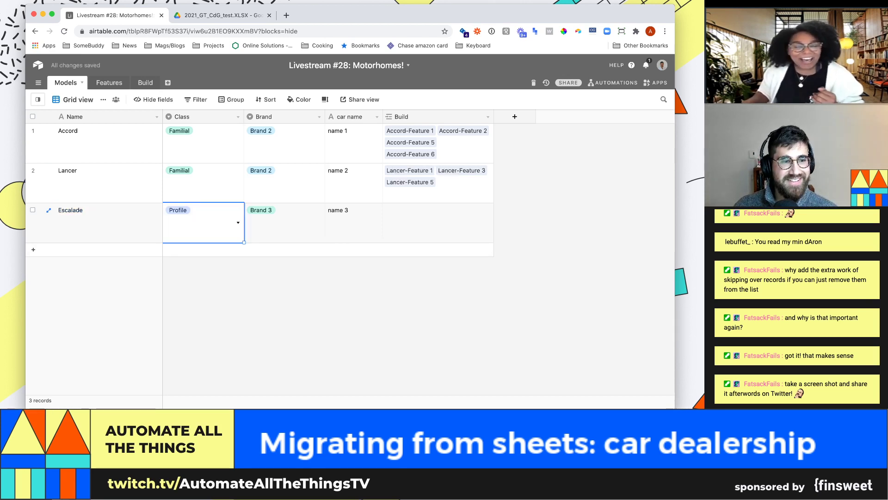
key(Escape)
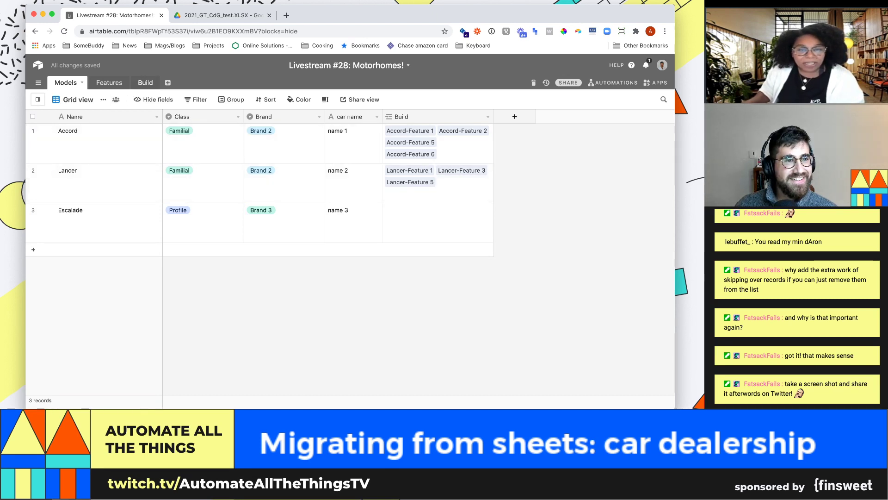
Rename the first two records in the Features table as Heated car seats and Air conditionner
click(145, 83)
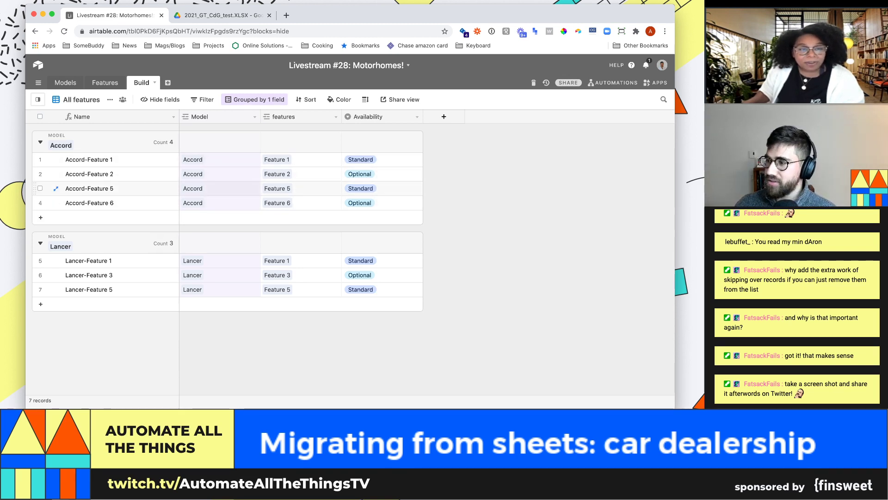
click(105, 83)
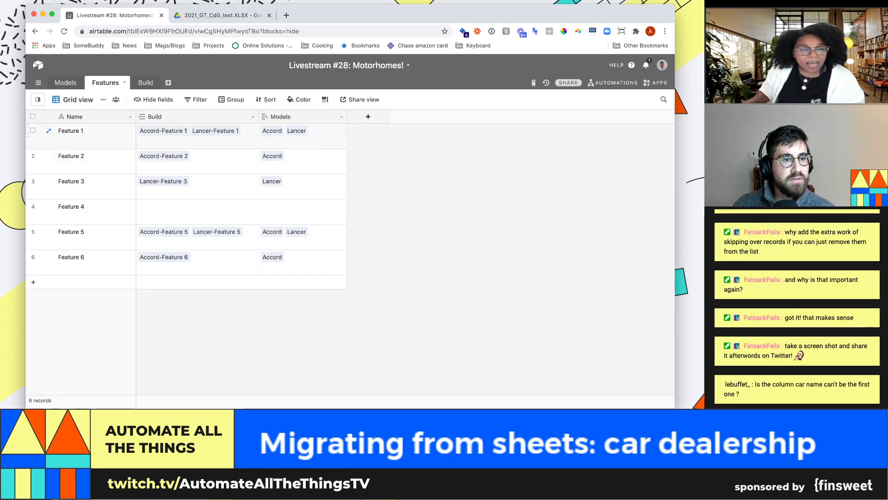
click(83, 135)
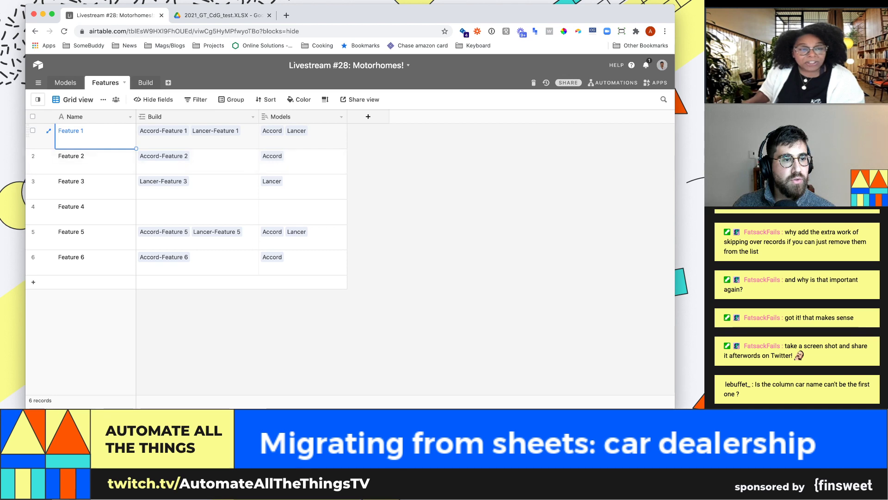
key(Return)
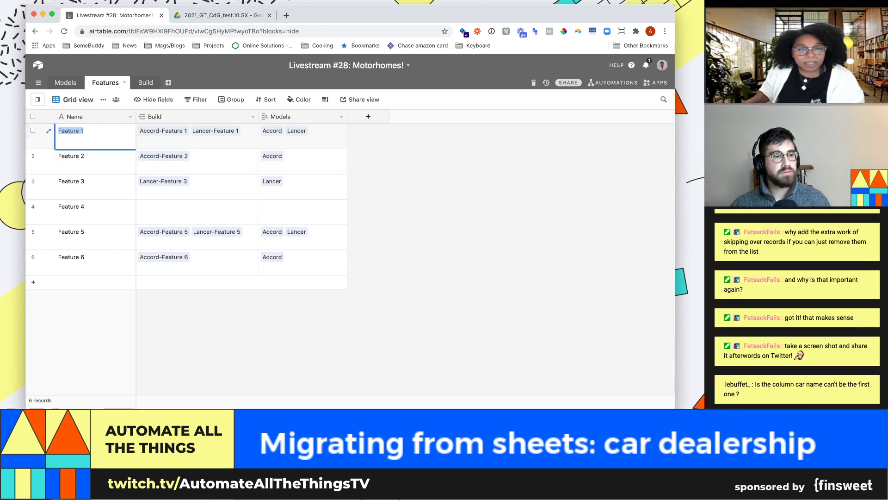
text(Heated car seats)
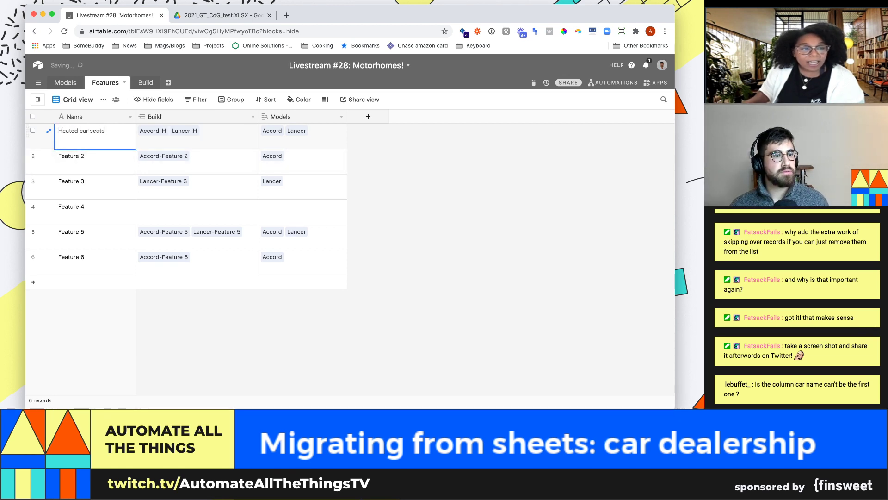
key(Return)
key(Return)
text(A)
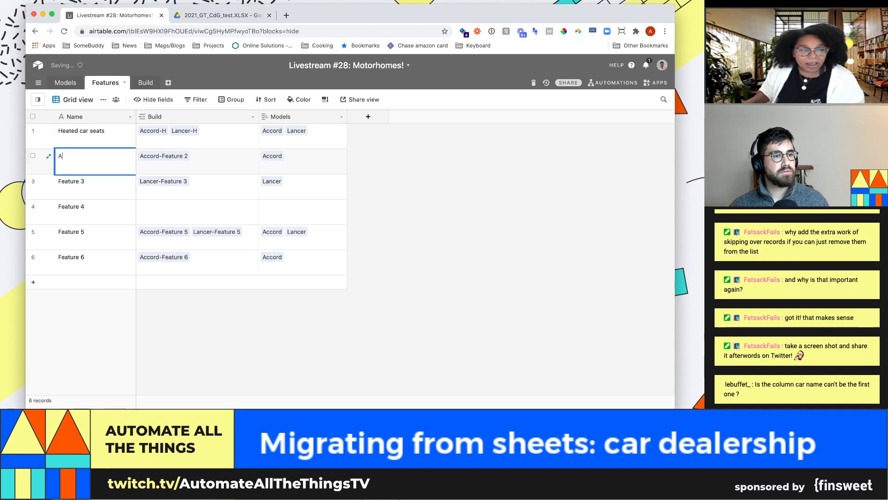
text(ir conditionner)
key(Return)
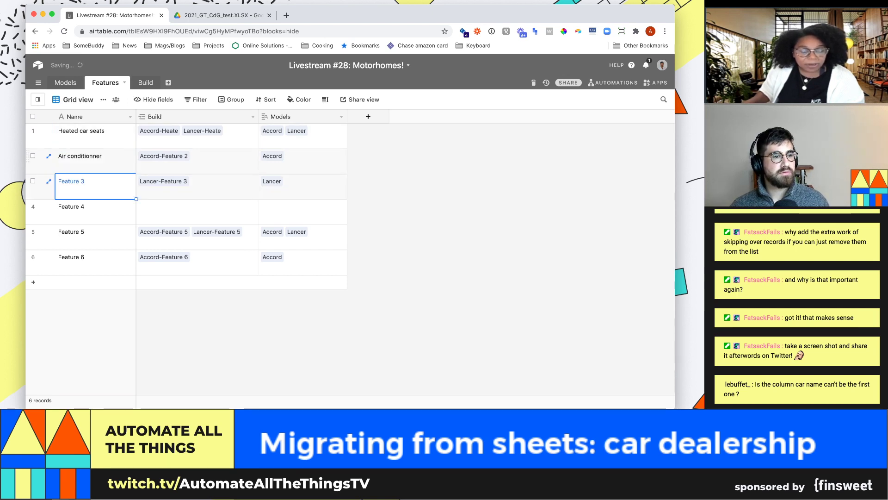
Rename Feature 3 as Time travel and Feature 4 as Multi exhaust
key(Return)
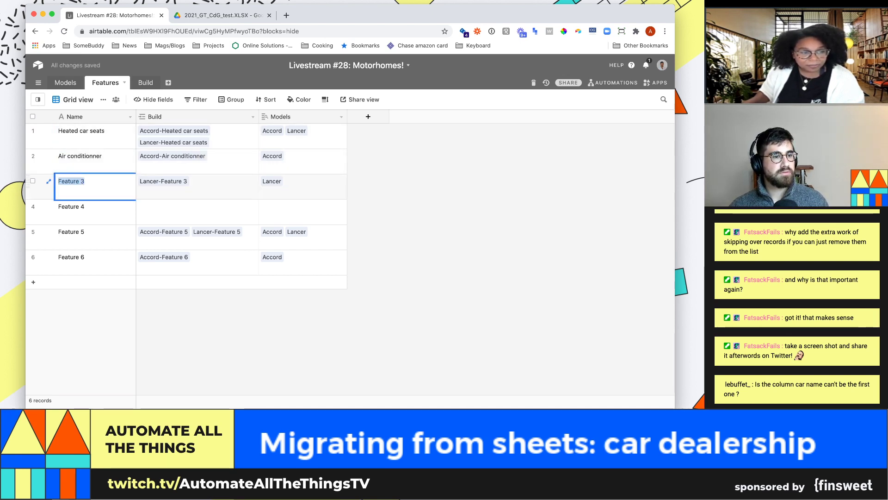
text(Time travel)
key(Return)
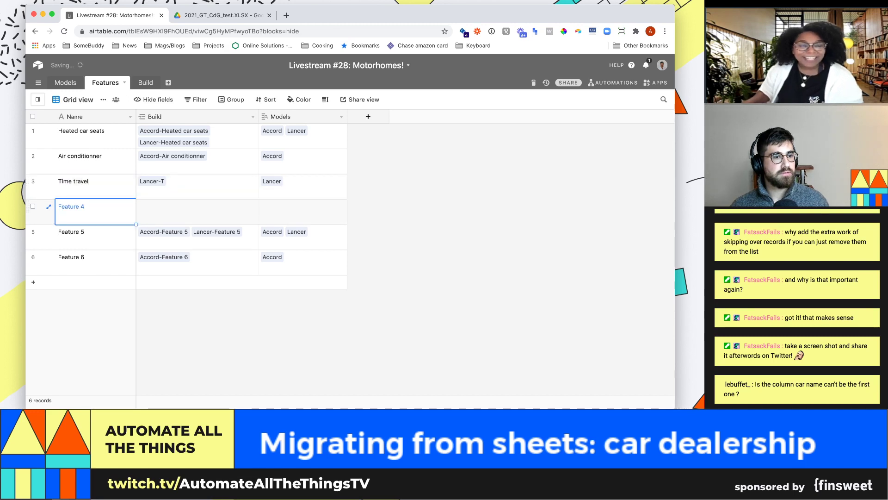
key(Return)
text(Multi )
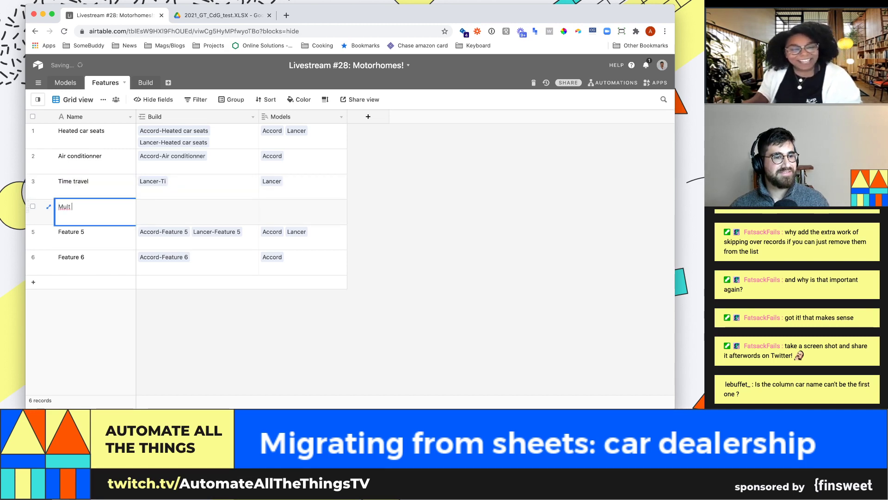
text(exhaust)
key(Return)
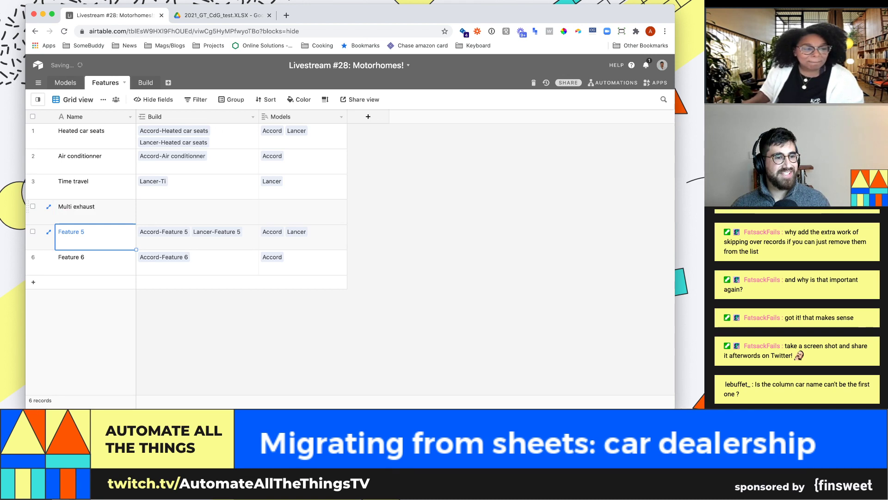
Rename Feature 5 as Another feature and Feature 6 as One more feature
key(Return)
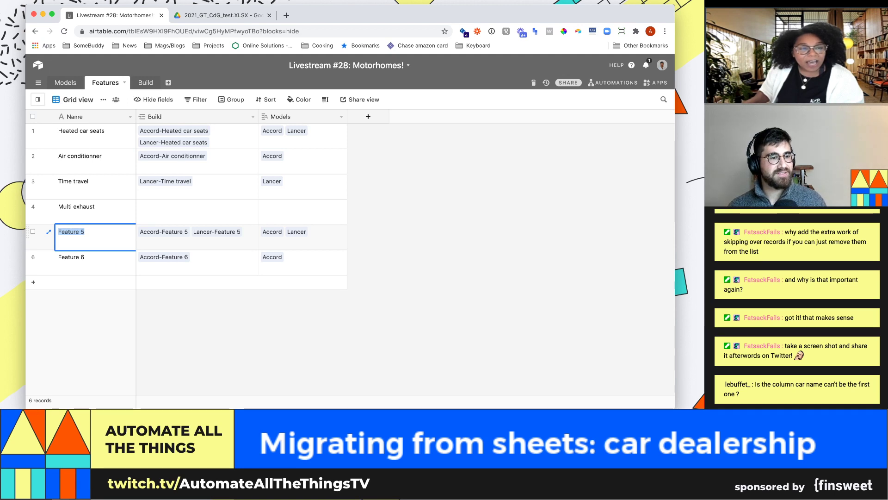
text(Another feature)
key(Return)
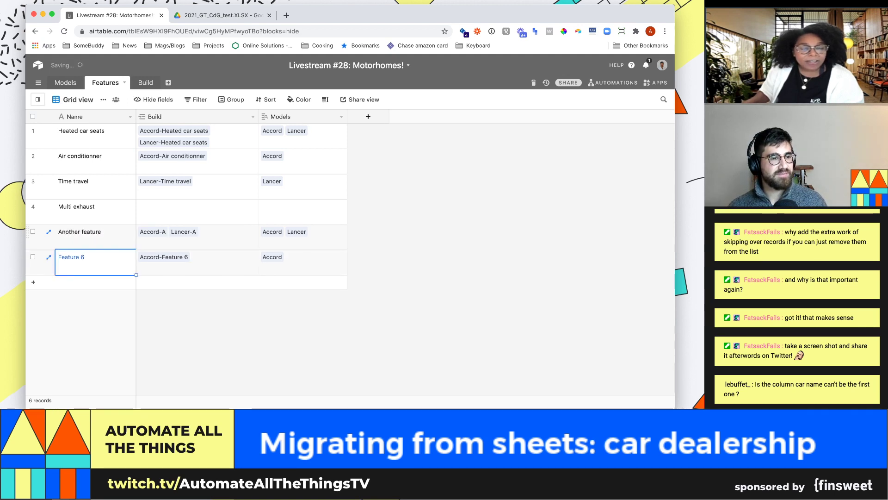
text(One more f)
key(Return)
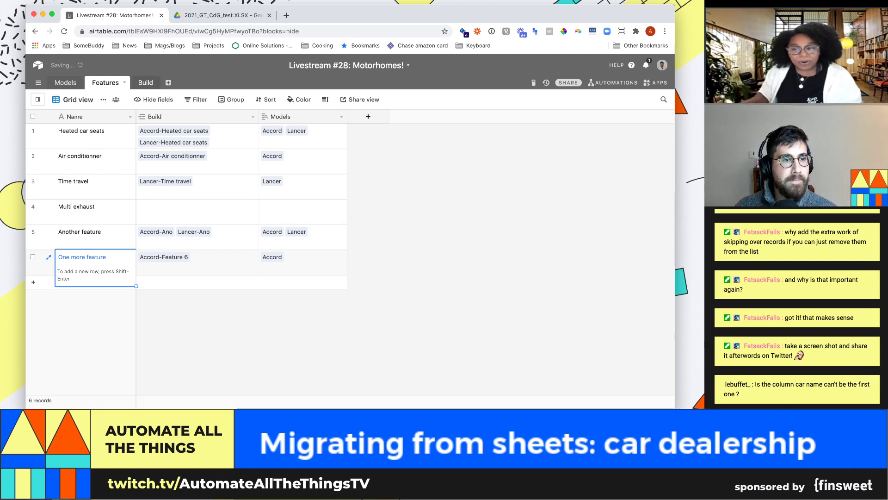
Narrow the Name column in the Build table
click(145, 83)
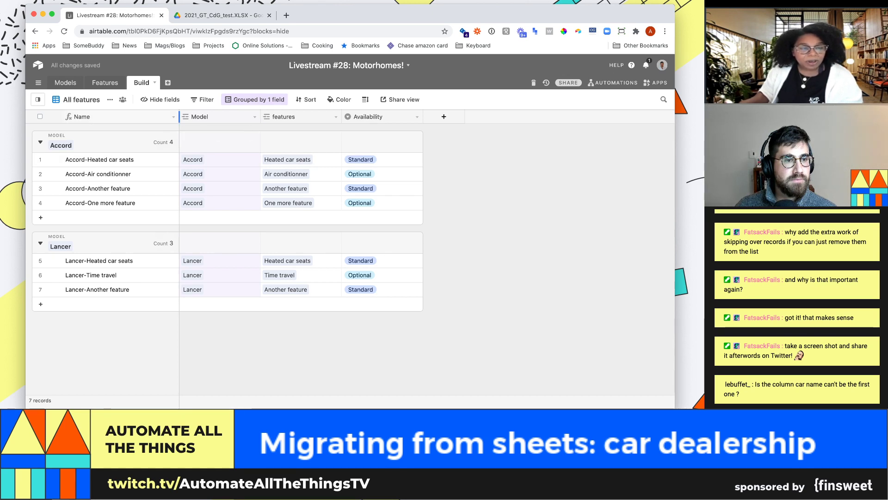
drag(180, 116, 162, 117)
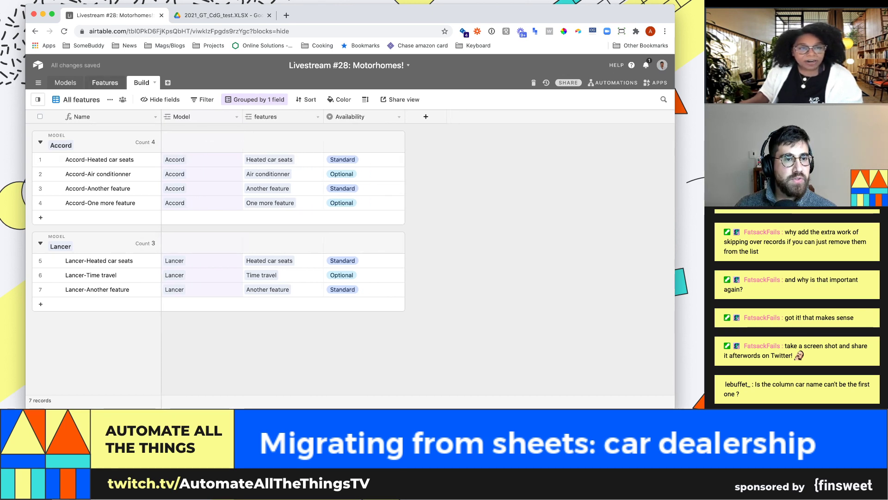
Hide the Build field in the Features table's grid view
click(105, 83)
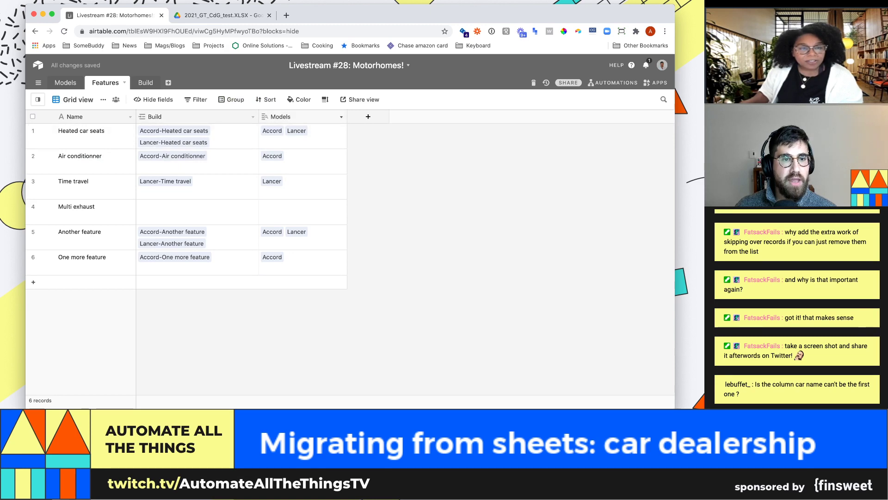
click(342, 117)
click(253, 116)
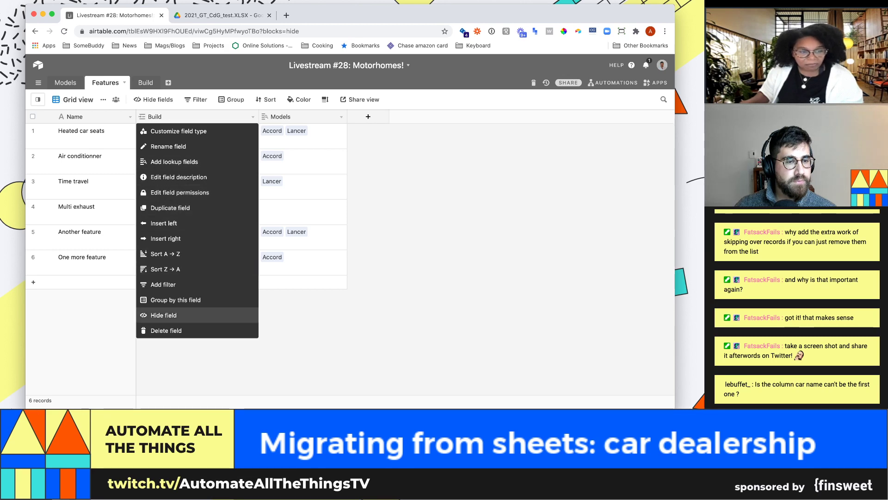
click(163, 315)
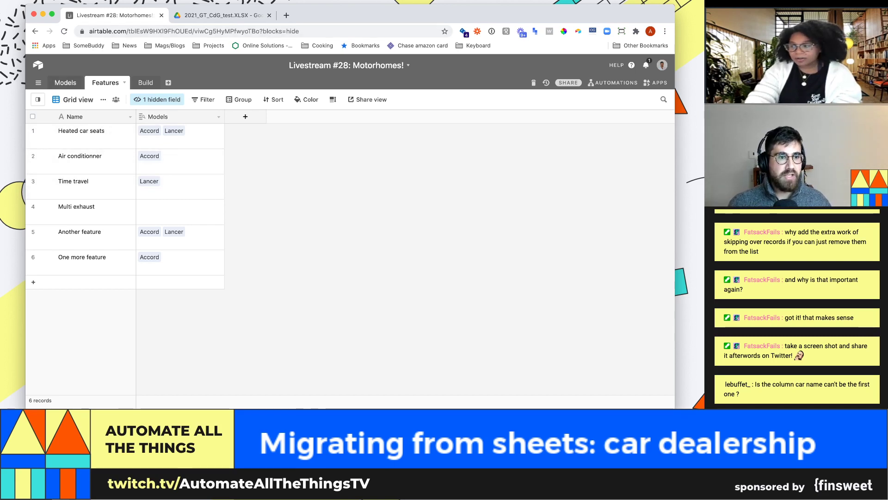
Compare the Accord record and its linked builds in the Models table with its features and availability in the Build table
click(65, 83)
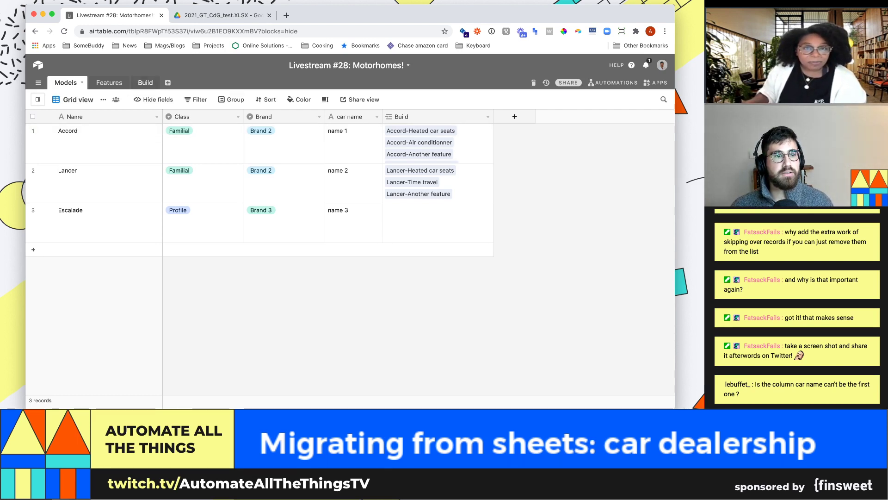
click(145, 83)
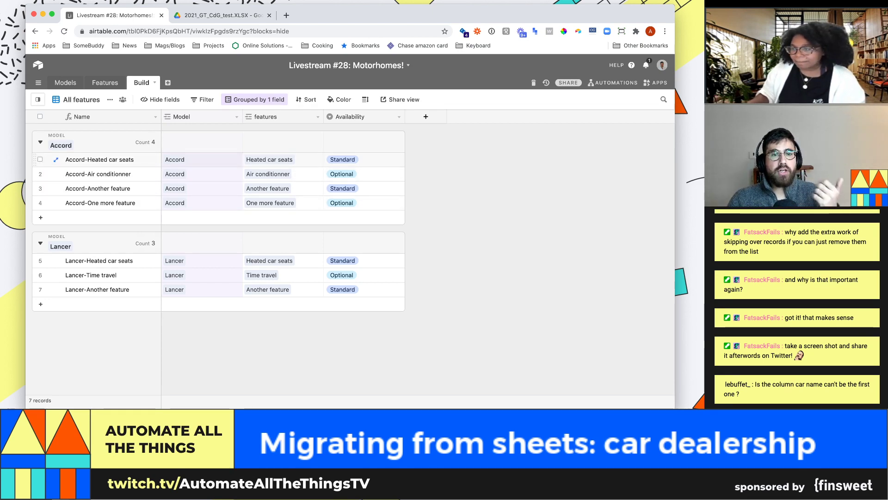
drag(269, 159, 361, 203)
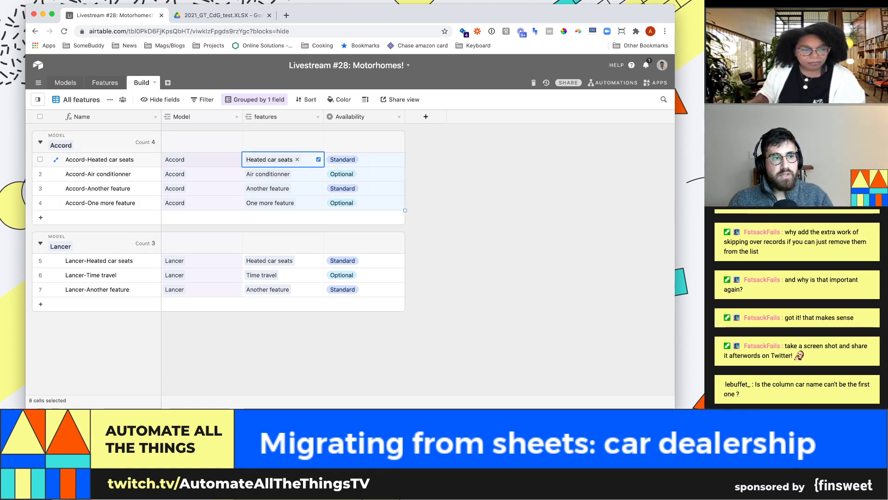
click(65, 83)
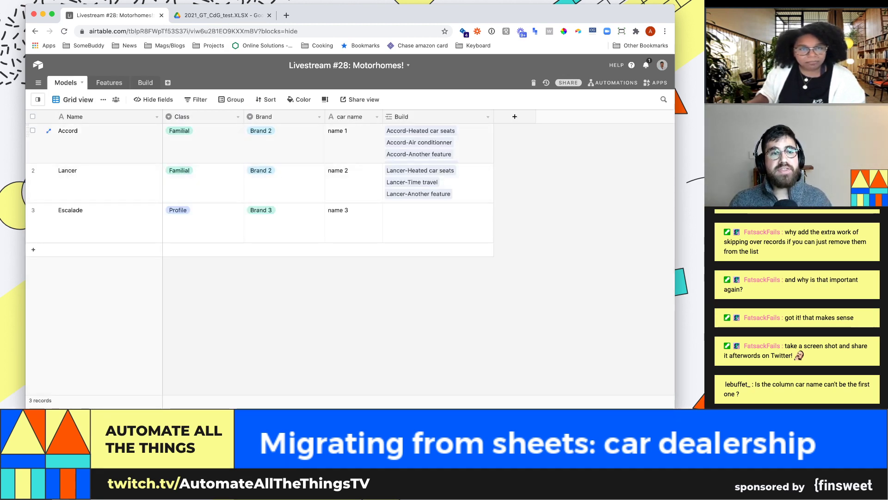
click(439, 144)
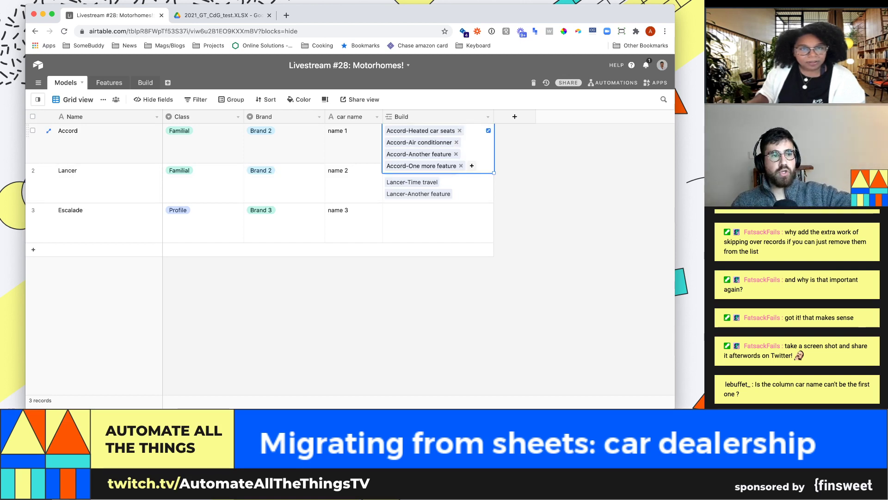
drag(439, 143, 109, 143)
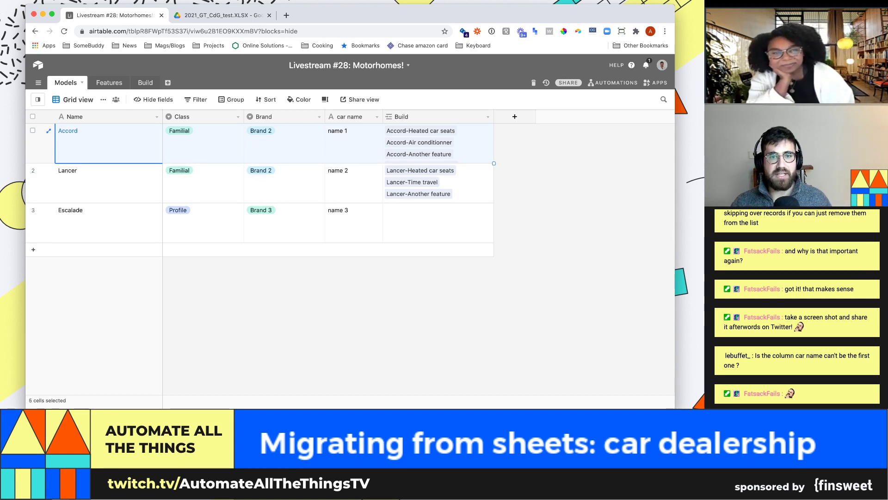
click(463, 145)
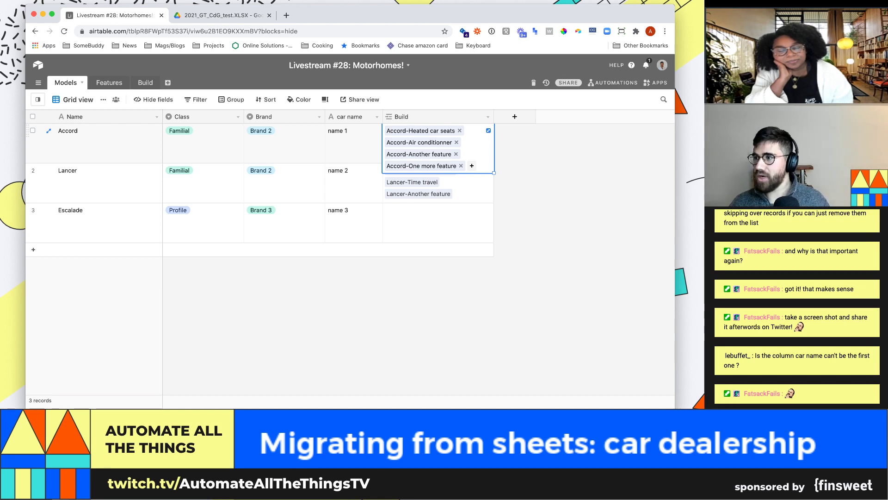
key(Escape)
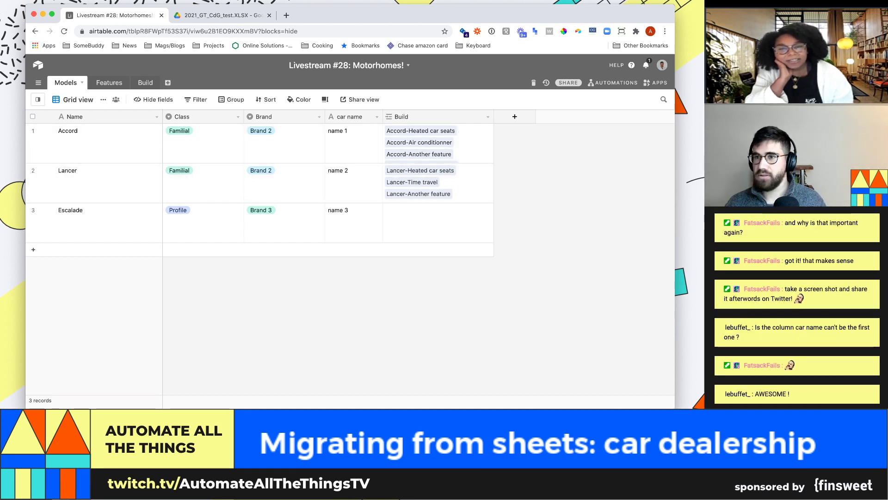
Create an empty table named Quotes and place it before the Models table
click(168, 83)
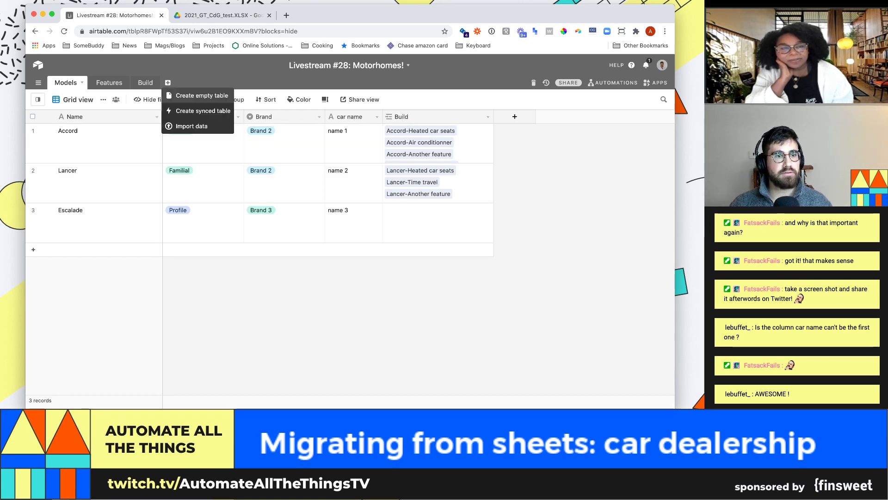
click(202, 95)
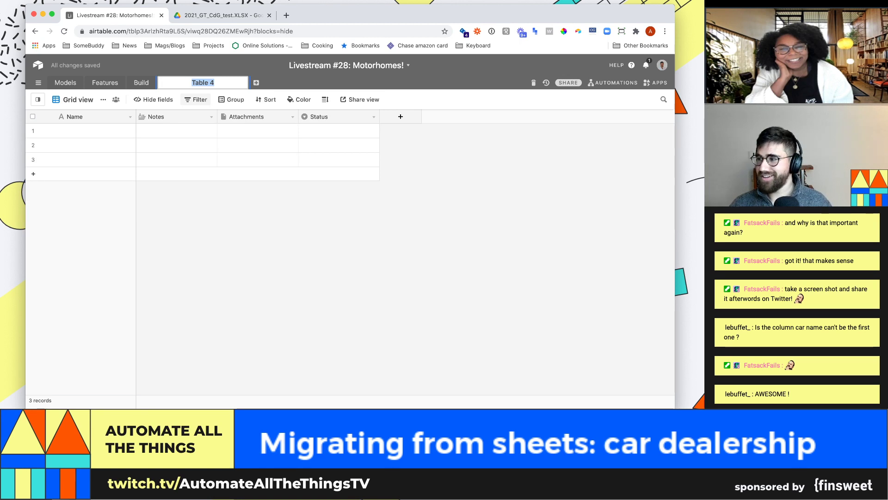
text(Quotes)
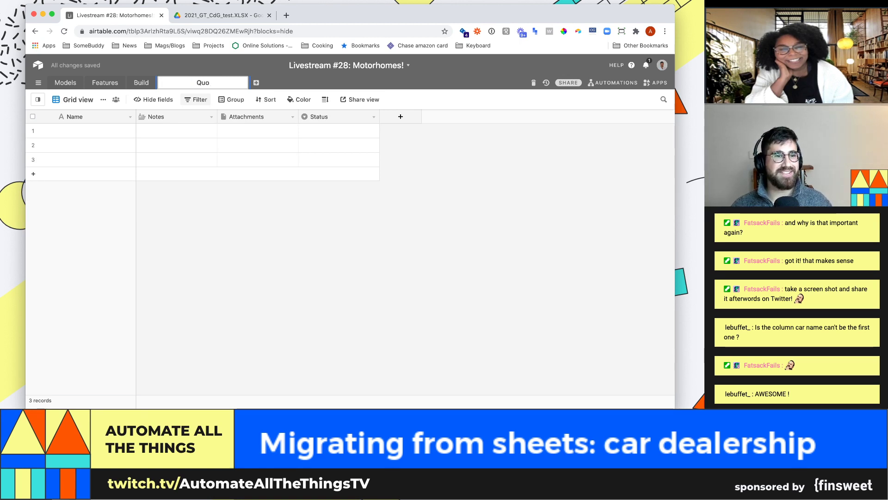
key(Return)
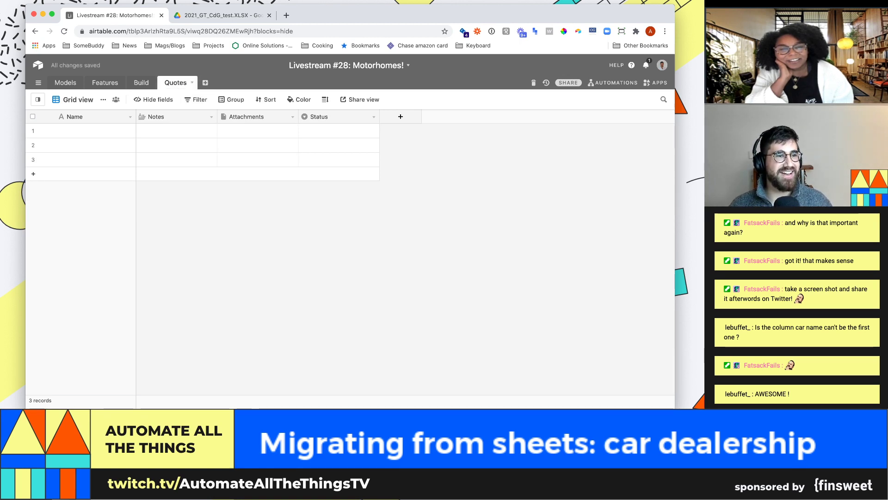
drag(176, 82, 67, 79)
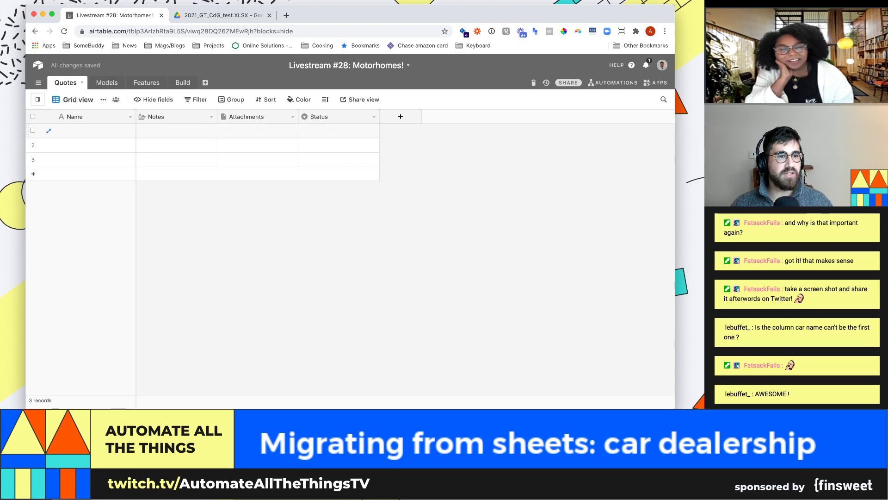
Delete the Notes and Attachments fields from the Quotes table and hide its Status field
click(96, 131)
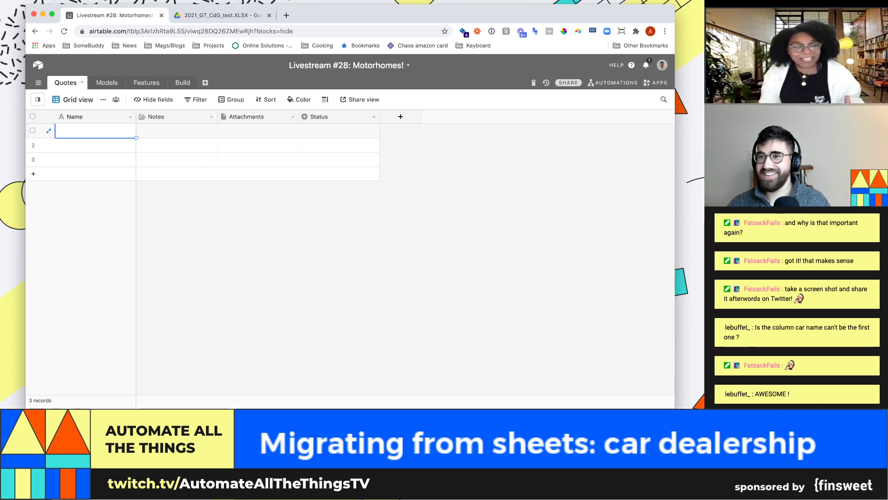
click(188, 131)
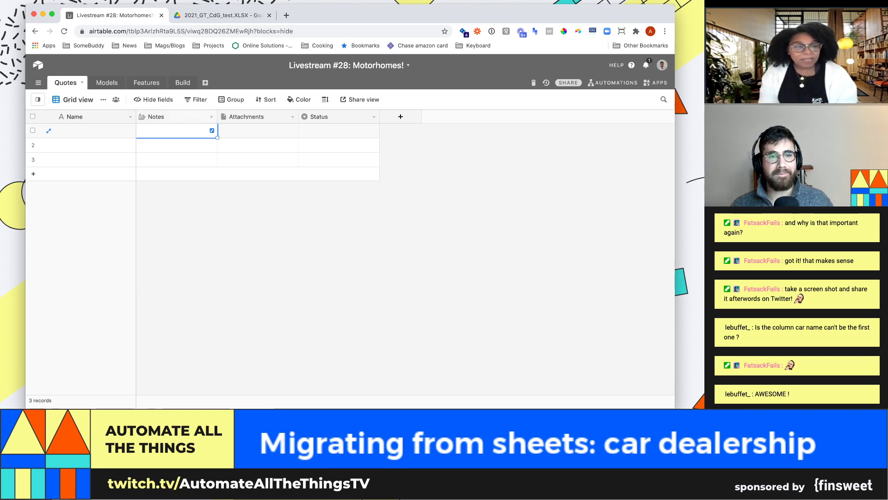
click(211, 117)
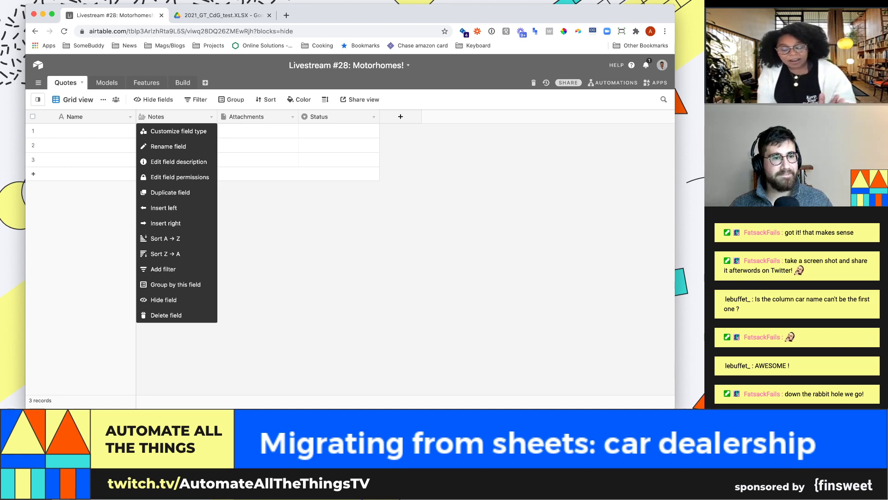
click(166, 316)
click(211, 117)
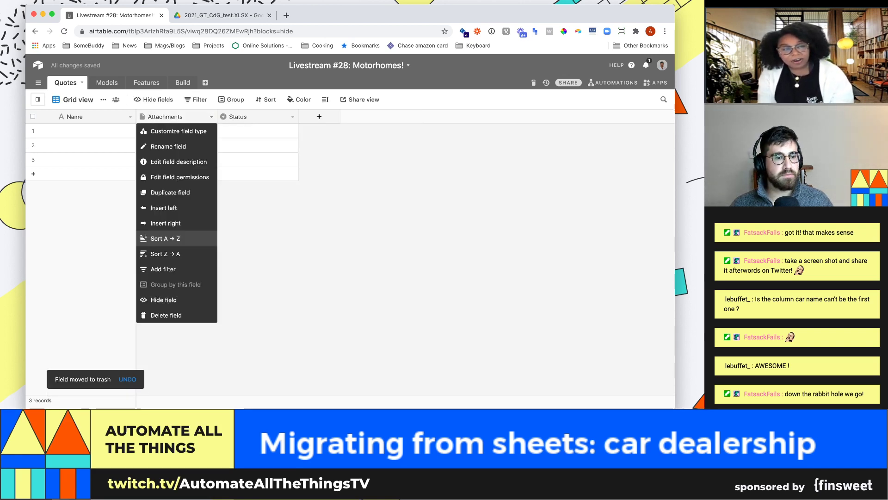
click(166, 315)
click(212, 117)
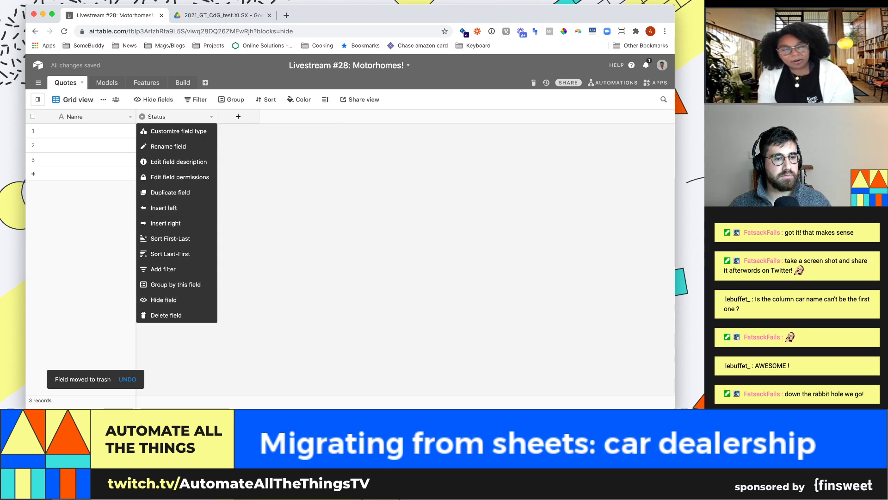
click(164, 300)
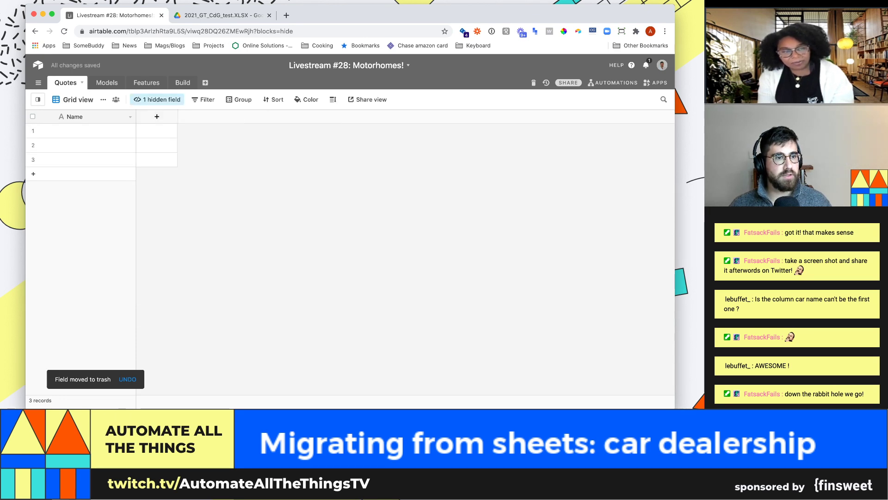
Add a new single line text field after Name in the Quotes table
click(157, 117)
text(Model)
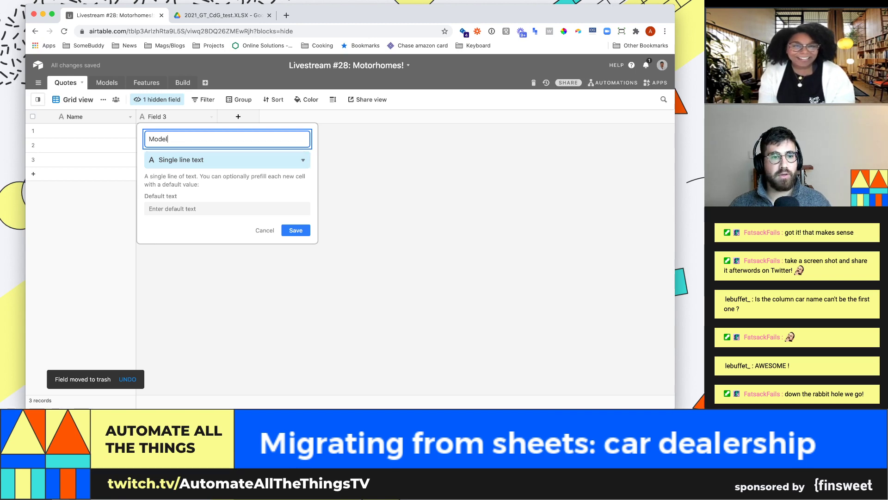
key(Escape)
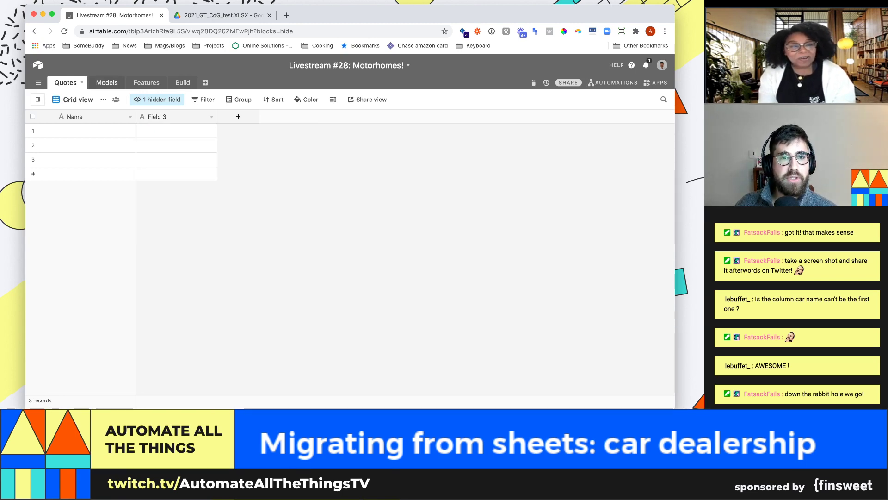
Set the Models table's row height to Extra Tall and check the grouped records in the Build table
click(106, 83)
click(472, 147)
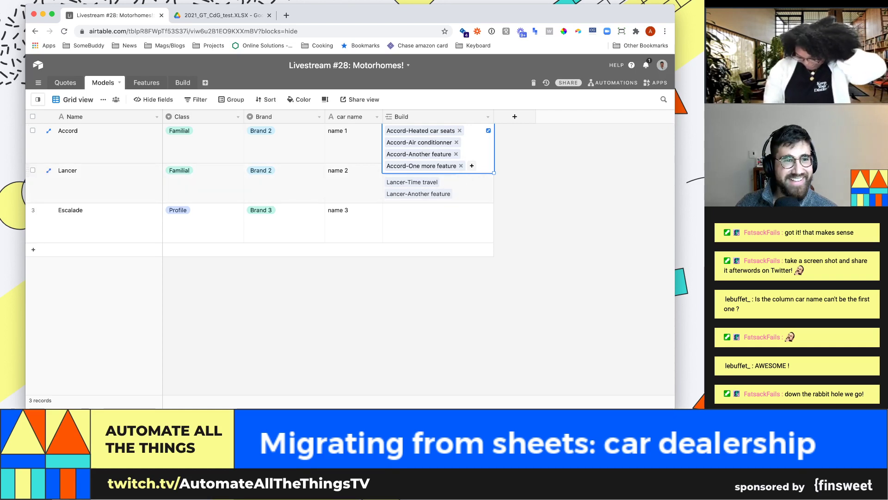
click(325, 100)
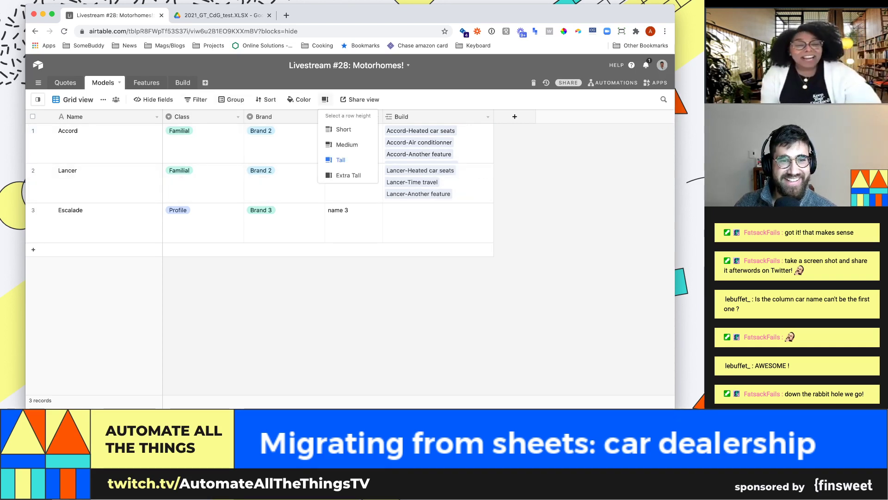
click(345, 175)
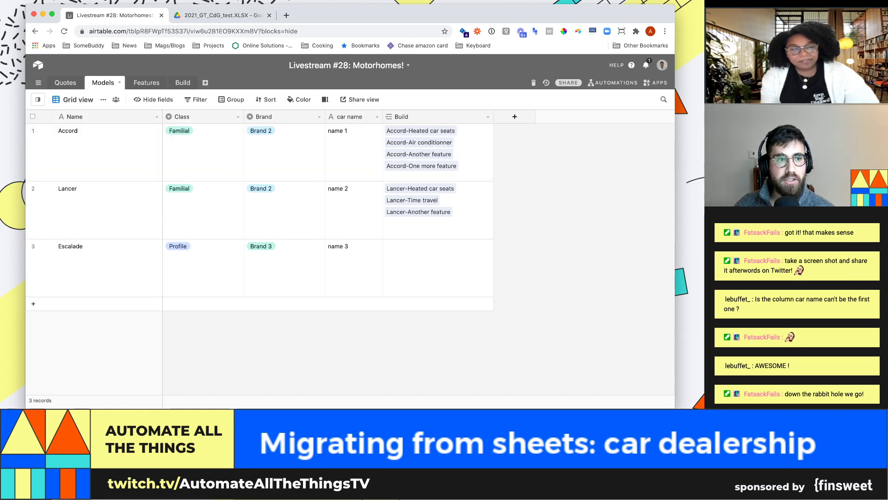
click(182, 82)
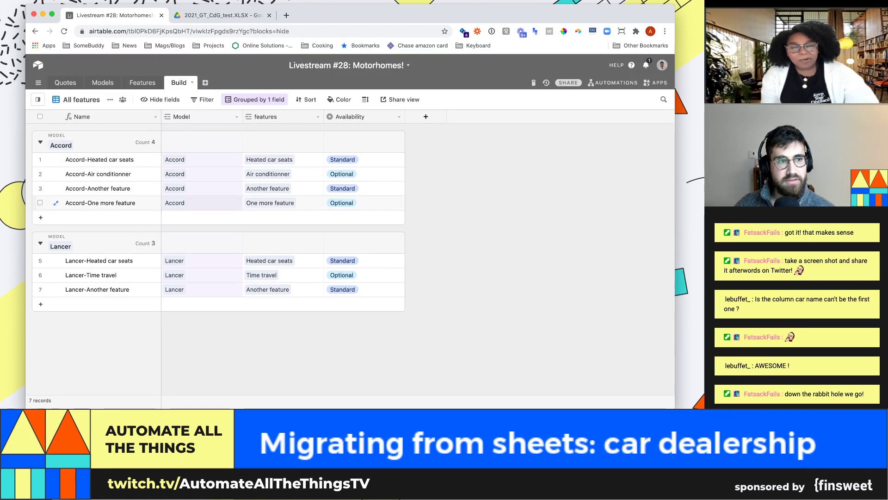
Rename Field 3 in the Quotes table as Model
click(66, 82)
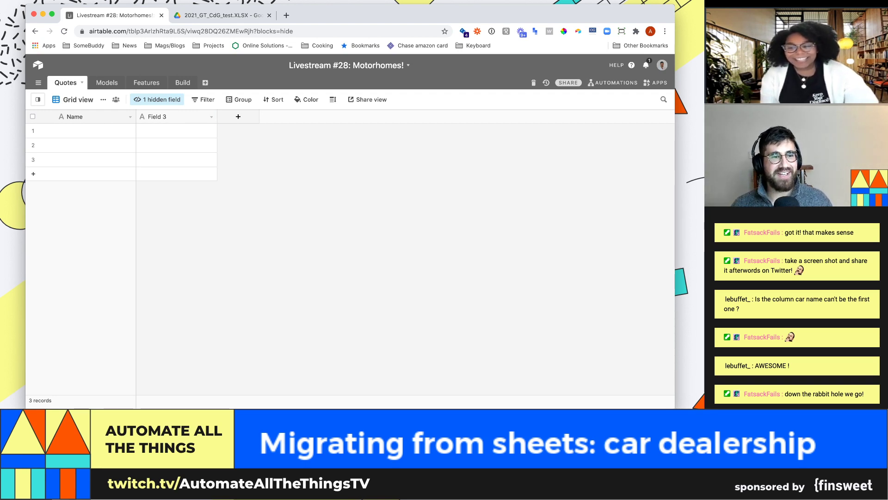
click(212, 116)
click(176, 130)
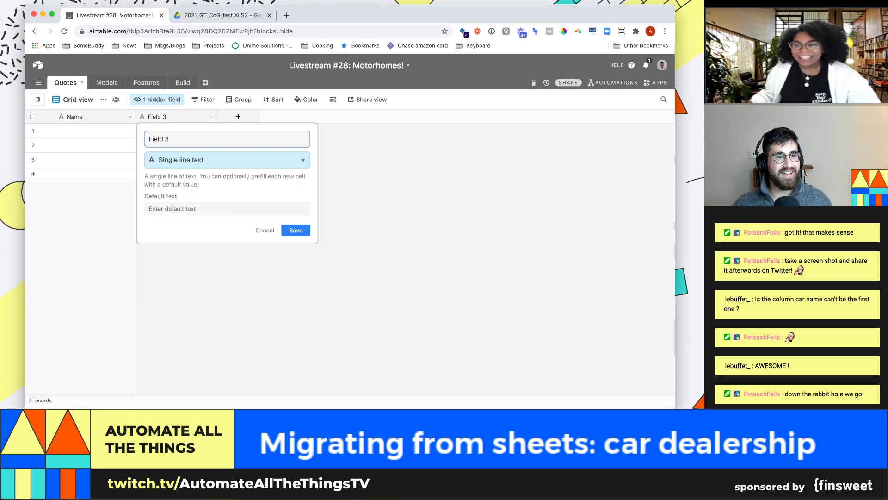
click(227, 160)
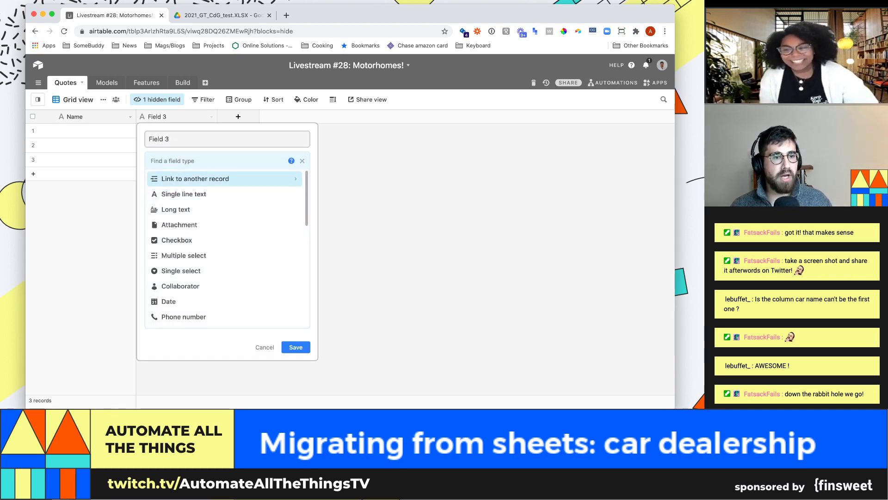
key(Escape)
text(Model)
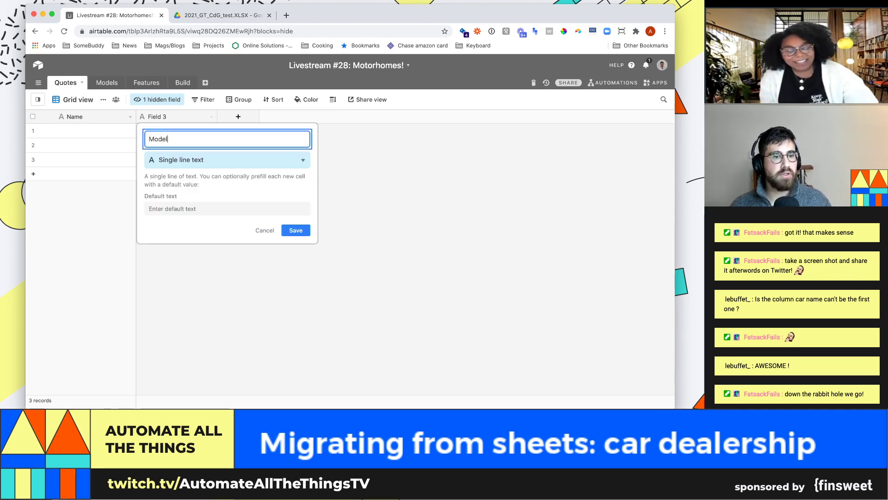
Make the Model field in the Quotes table a link to the Models table, with linking to multiple records turned off
key(Tab)
text(ud)
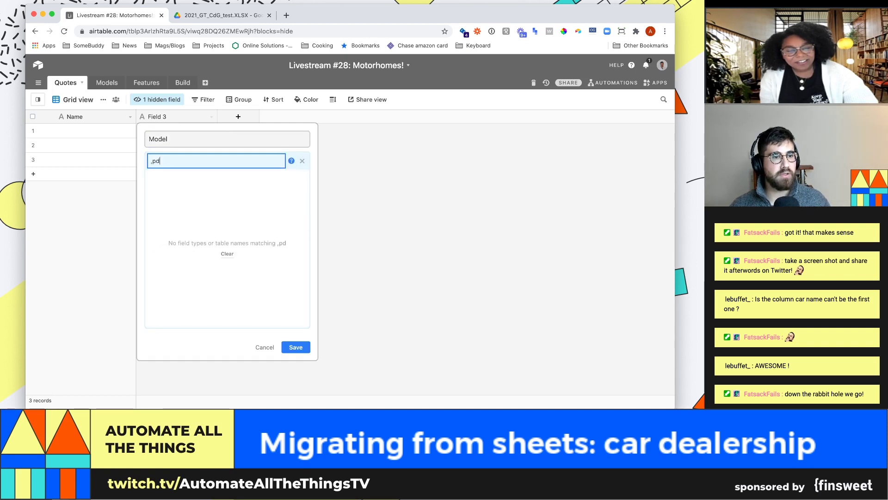
key(BackSpace)
key(BackSpace)
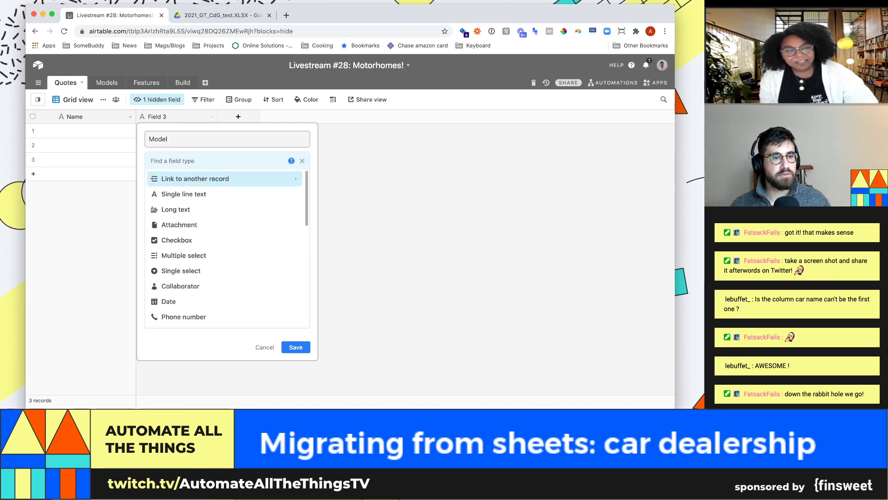
key(Return)
key(Down)
key(Return)
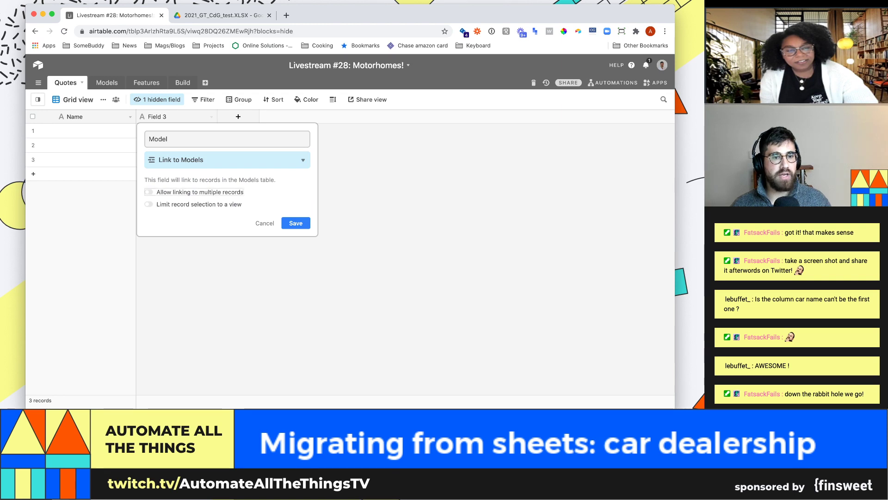
key(Return)
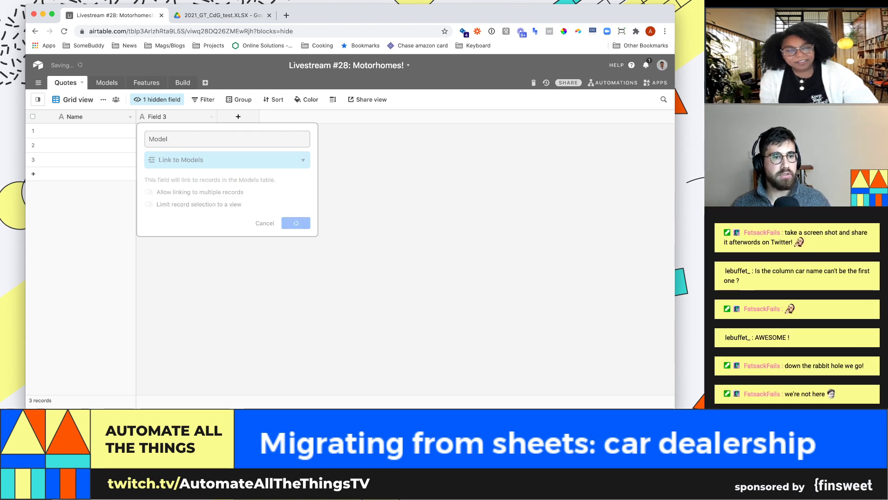
Add a new field after Model in the Quotes table and name it Features (from builds)
click(239, 116)
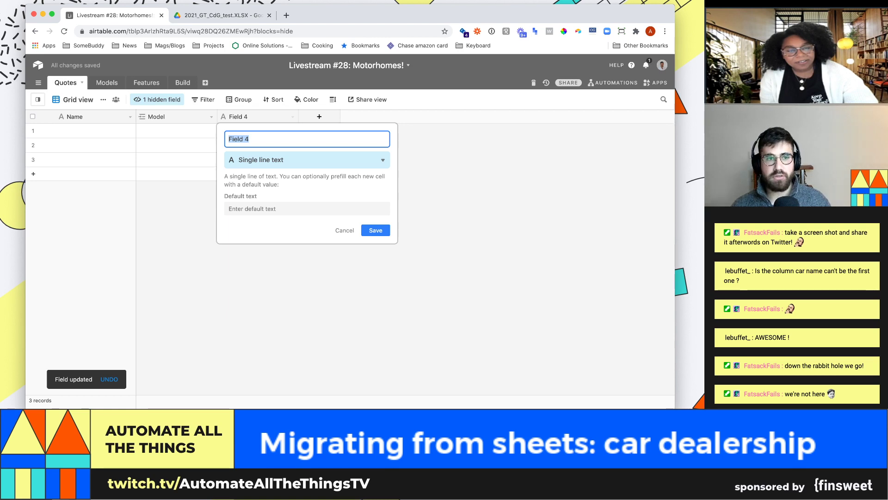
text(Fea)
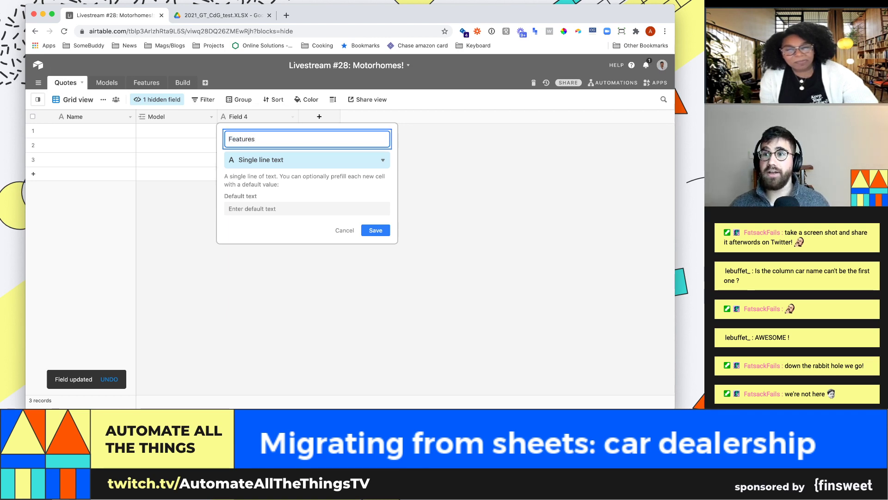
text(tures)
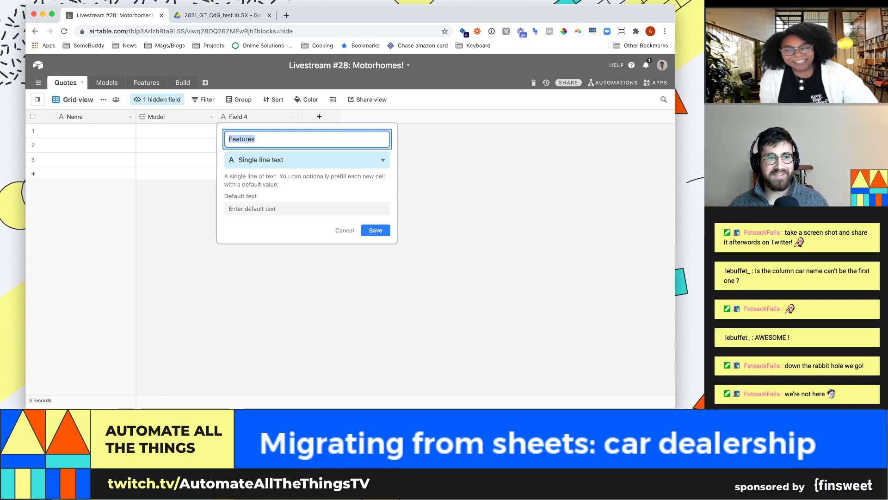
text( (bfrp,)
key(BackSpace)
key(BackSpace)
key(BackSpace)
key(BackSpace)
key(BackSpace)
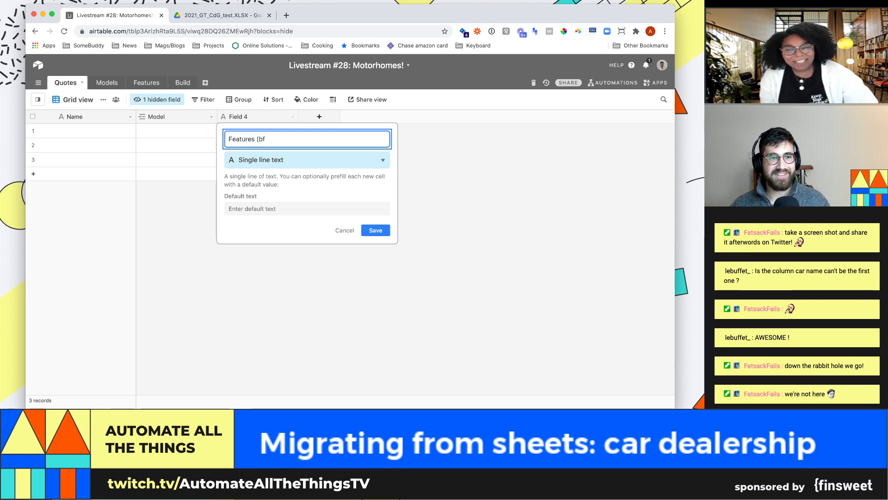
text(from buil)
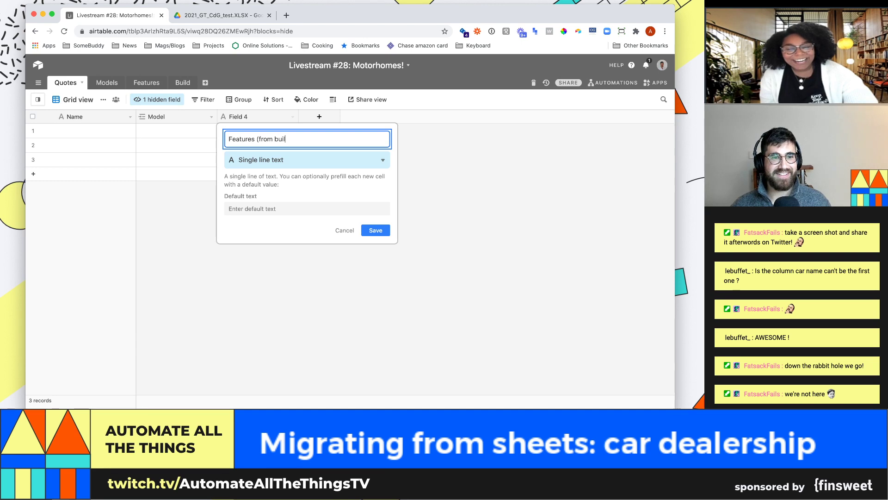
text(ds))
Make the Features (from builds) field a link to multiple records in the Build table and widen its column to fit the name
key(Tab)
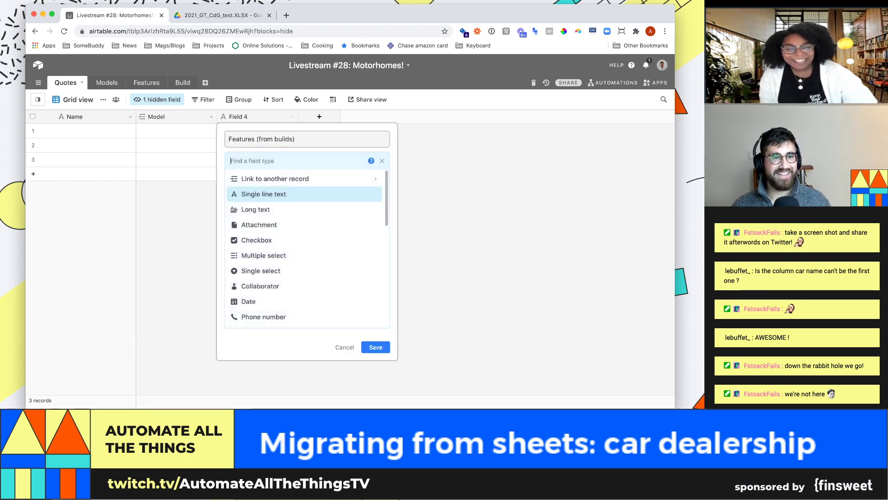
key(Up)
key(Return)
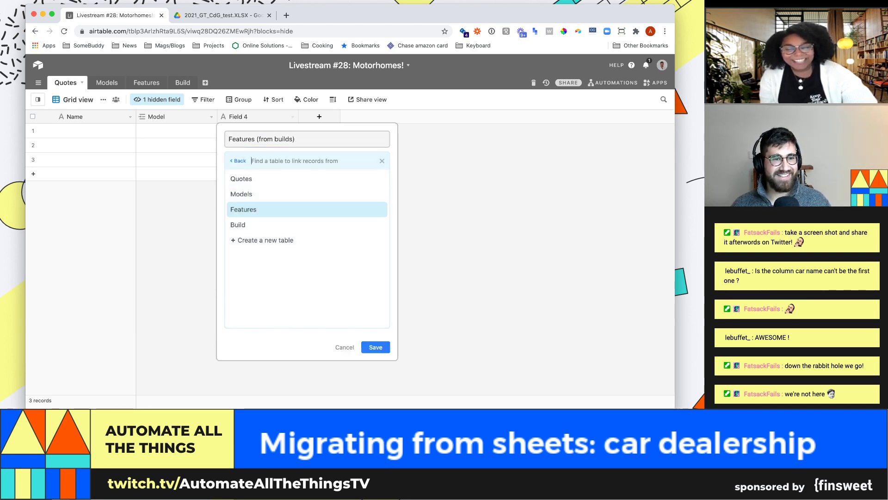
key(Down)
key(Return)
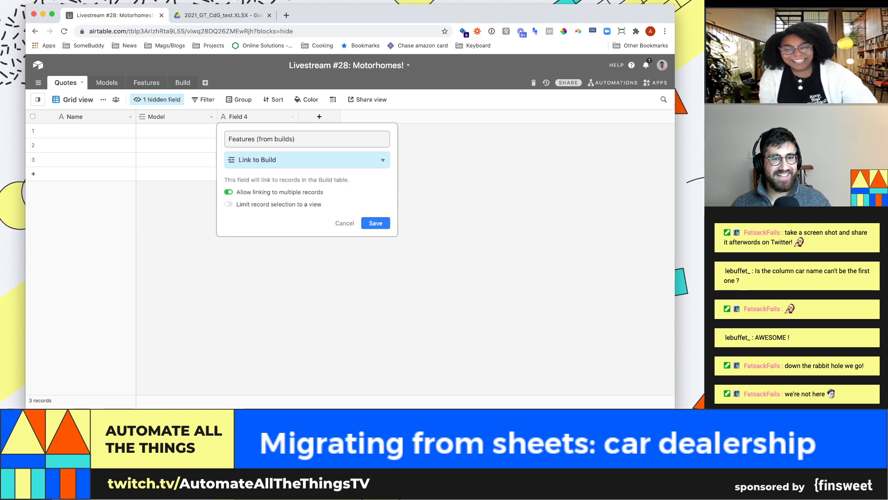
key(Return)
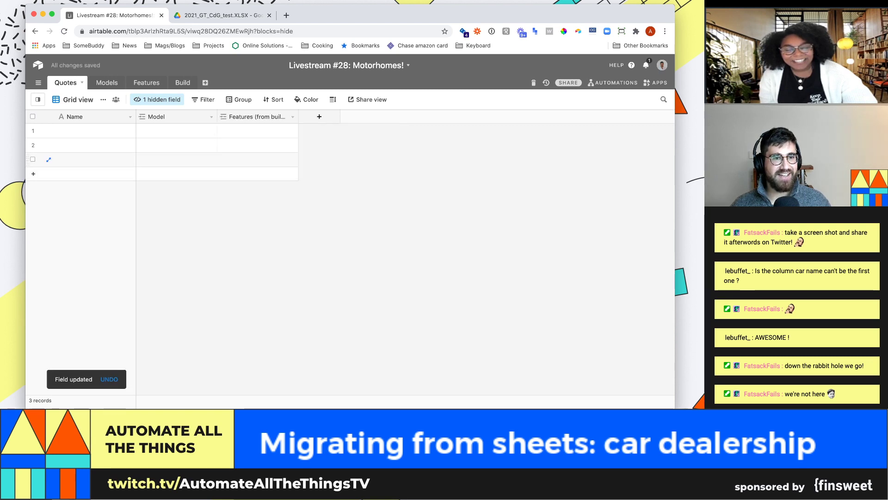
drag(298, 117, 318, 117)
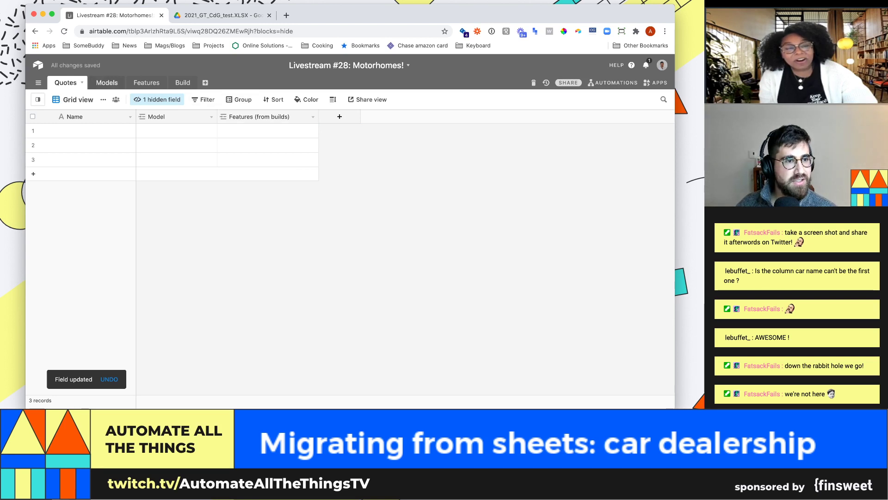
Check the Models table and link the first quote's Model cell to Accord
click(107, 83)
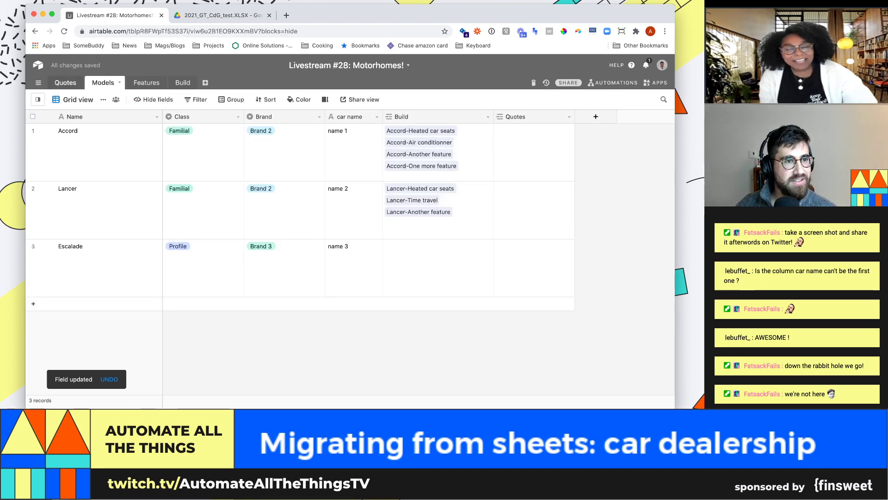
click(66, 83)
click(267, 130)
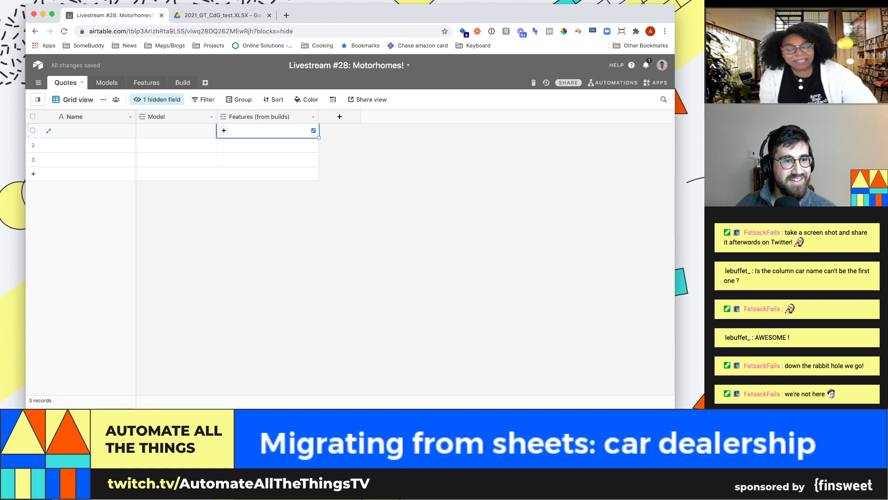
click(176, 130)
key(Return)
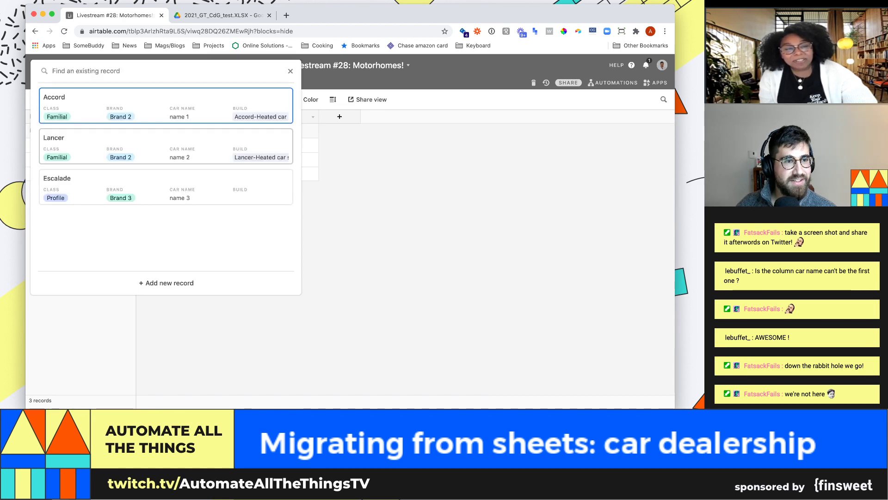
key(Return)
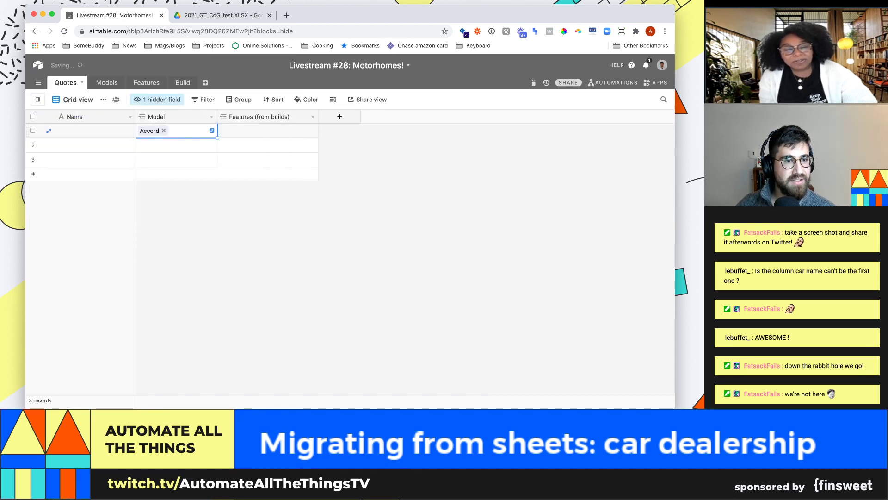
Search the linkable builds for accord from the first quote's Features (from builds) cell and review the Features and Build tables
key(Right)
key(Return)
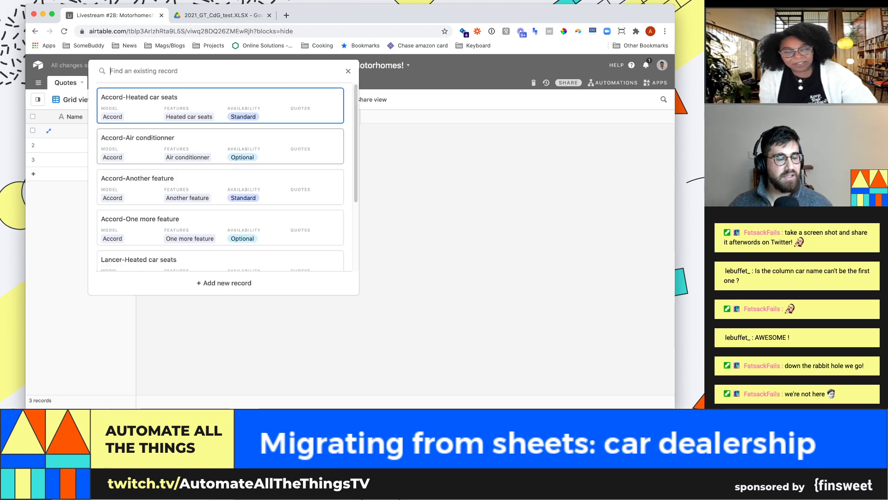
text(acord)
key(BackSpace)
key(BackSpace)
key(BackSpace)
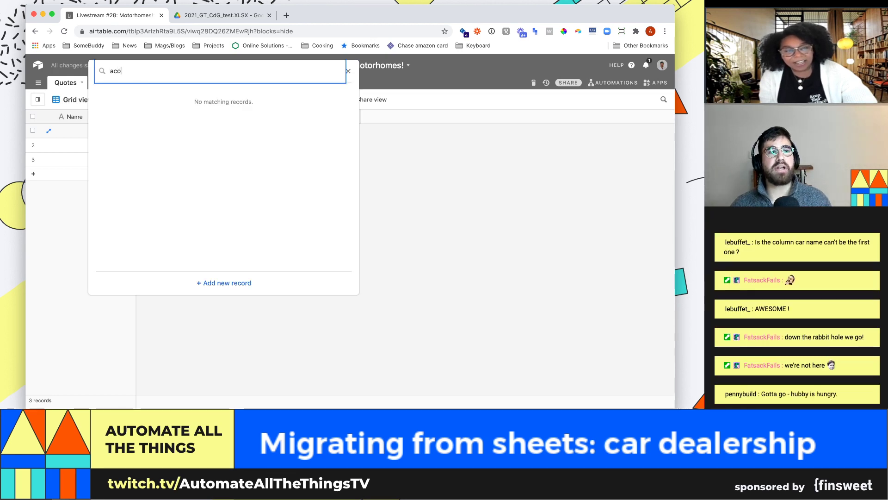
text(cord)
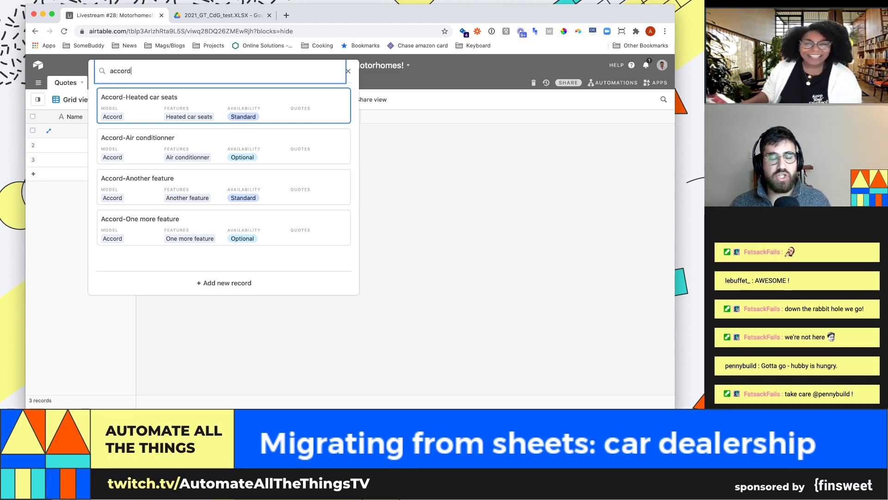
key(Escape)
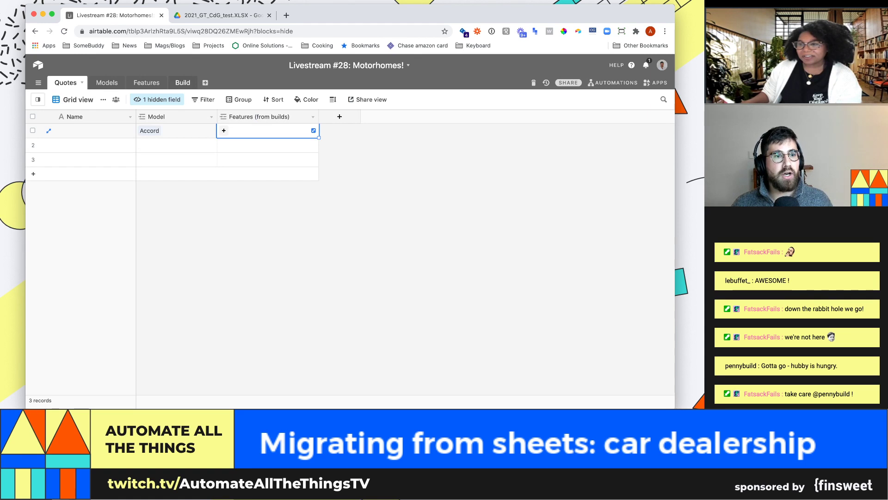
click(146, 82)
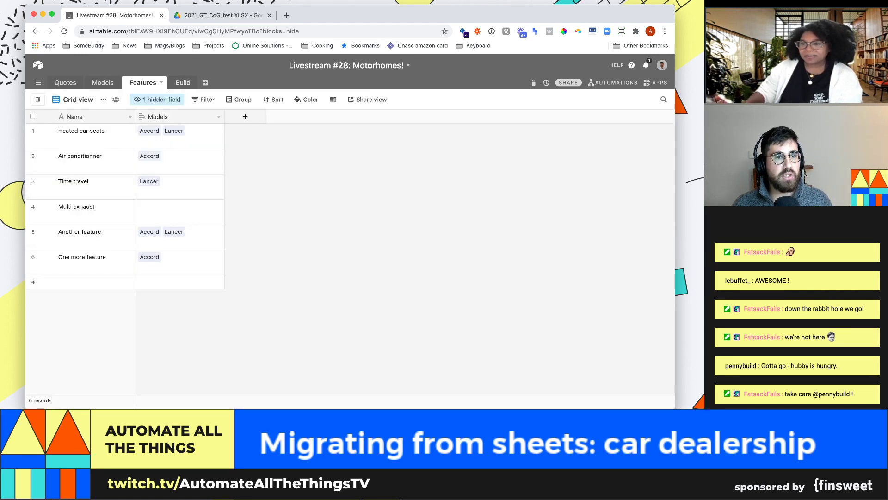
click(182, 83)
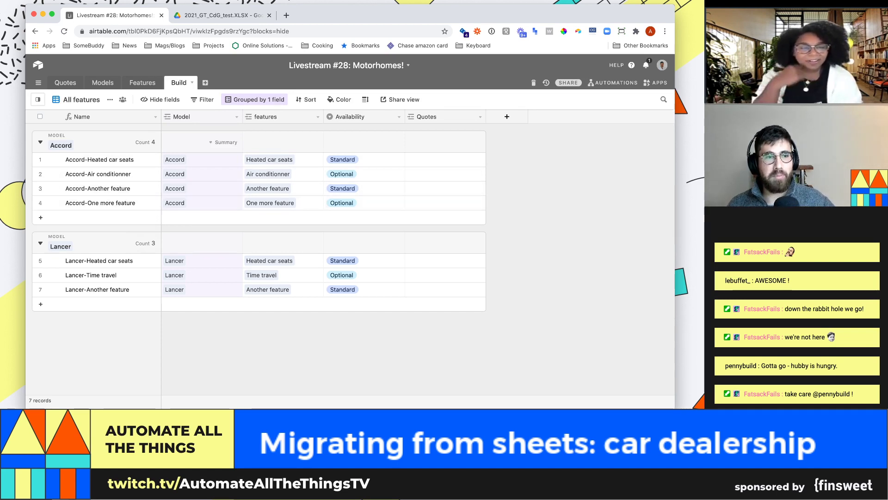
click(65, 82)
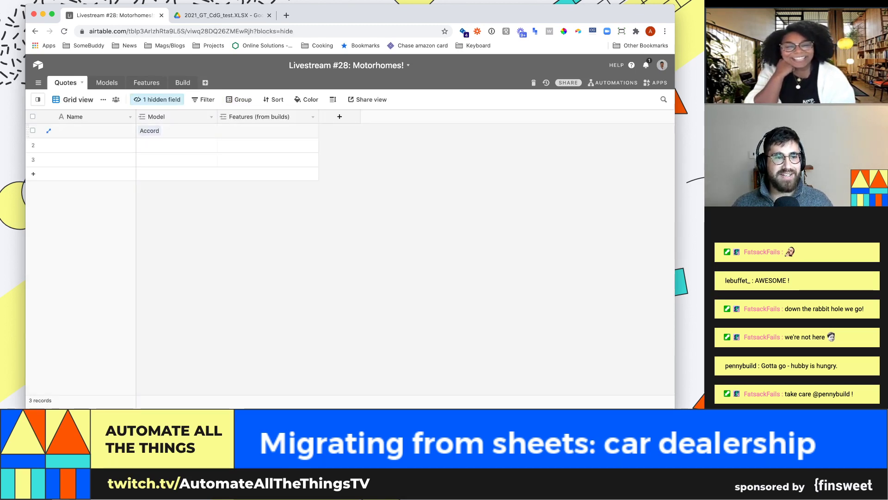
Link the builds Accord-Heated car seats and Accord-Air conditionner to the first quote's Features (from builds) cell, filtering the records by model name
click(267, 131)
key(Return)
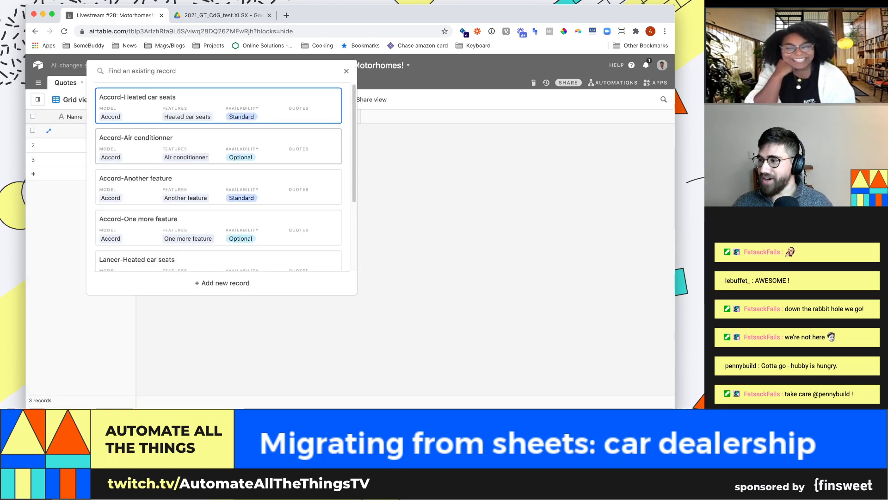
text(accord)
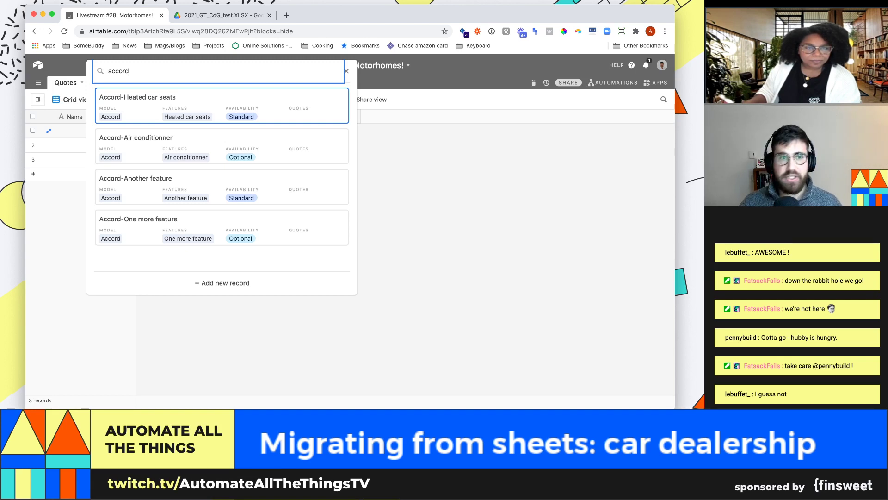
key(Return)
key(Return)
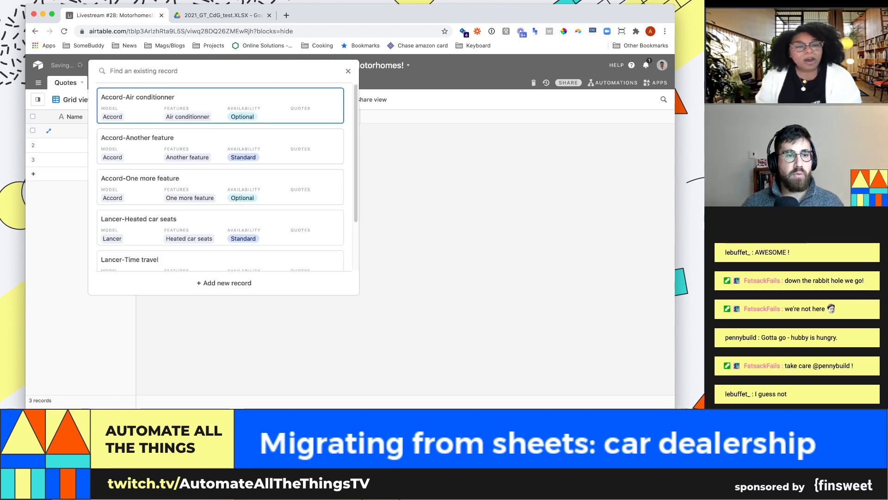
scroll(223, 144, down, 1)
scroll(224, 143, up, 1)
text(accor)
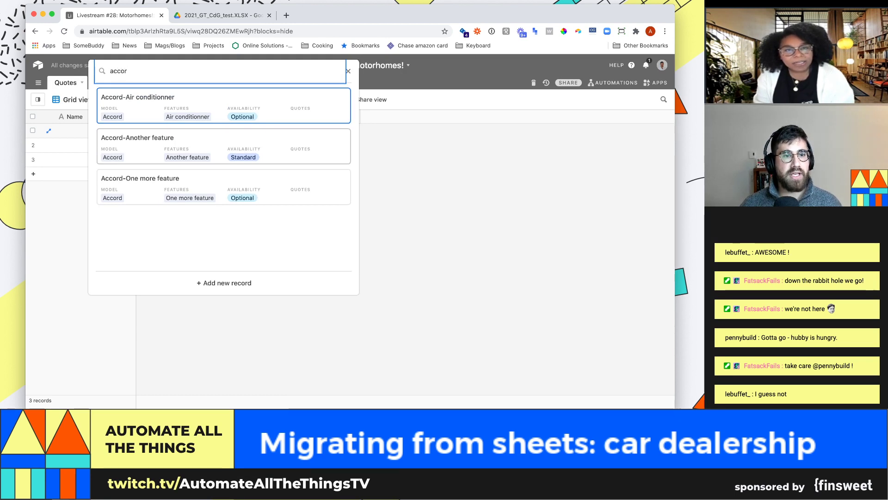
key(Return)
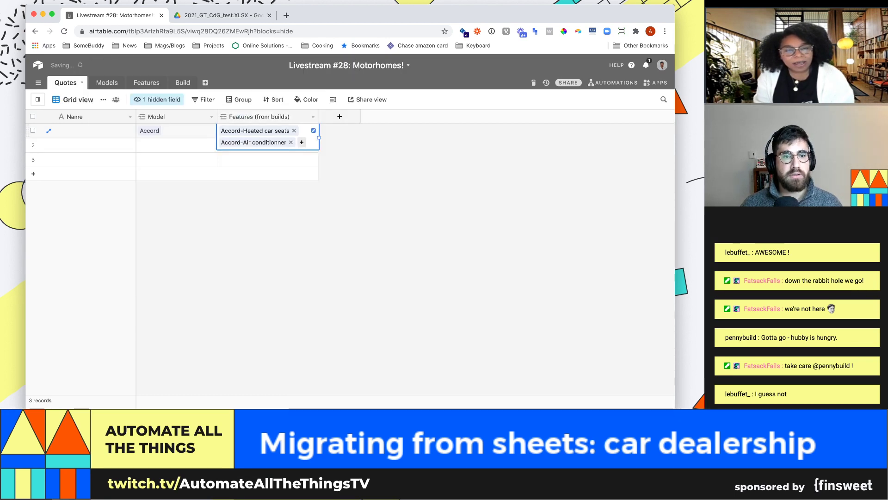
Add Accord-Another feature to the first quote's linked builds and widen the Features (from builds) column to show more of them
key(Return)
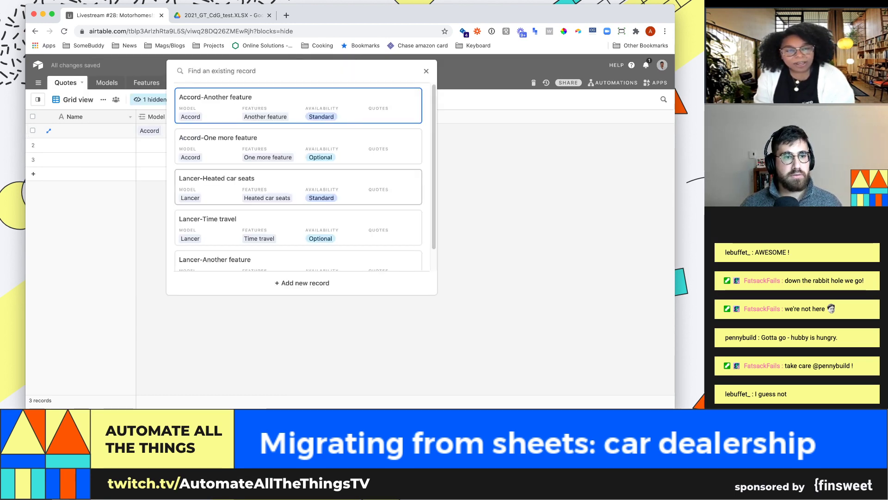
key(Escape)
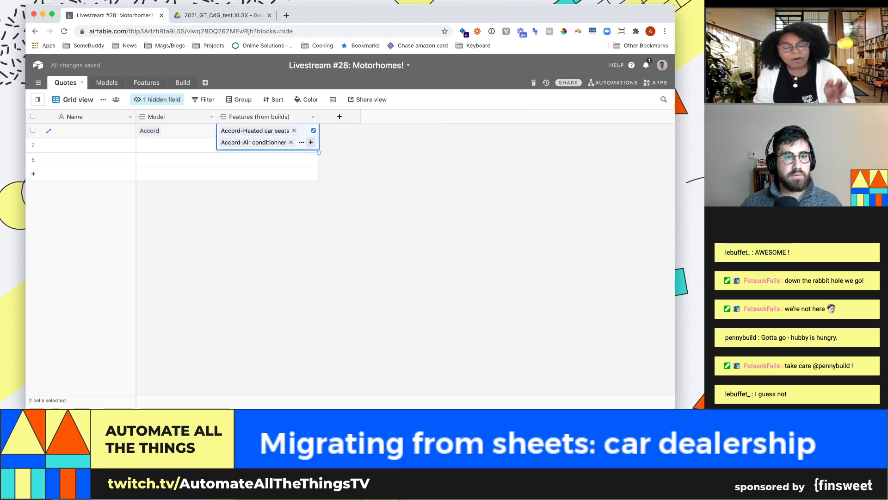
key(Return)
key(Escape)
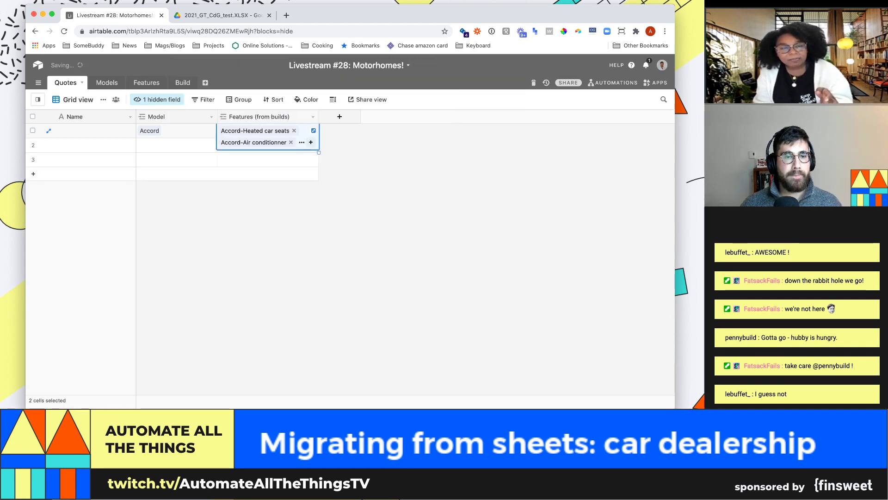
key(Escape)
drag(318, 117, 413, 117)
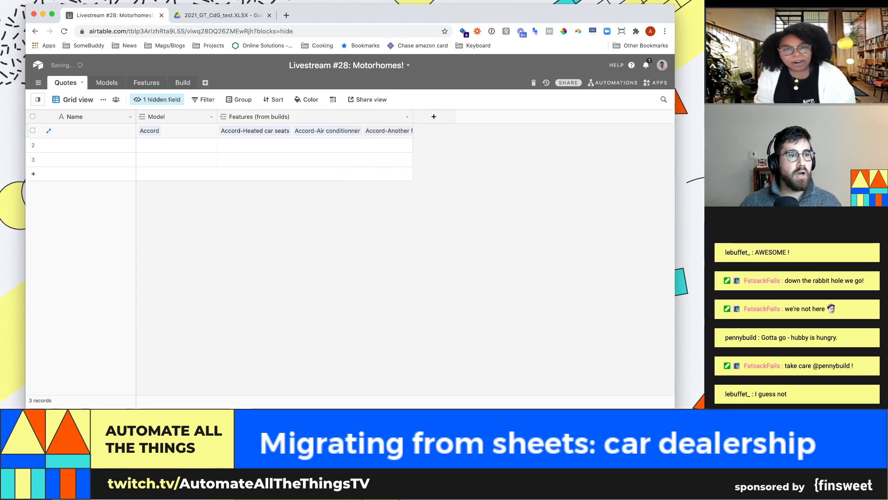
Check the Models table and set the Quotes grid's row height to Medium
click(107, 82)
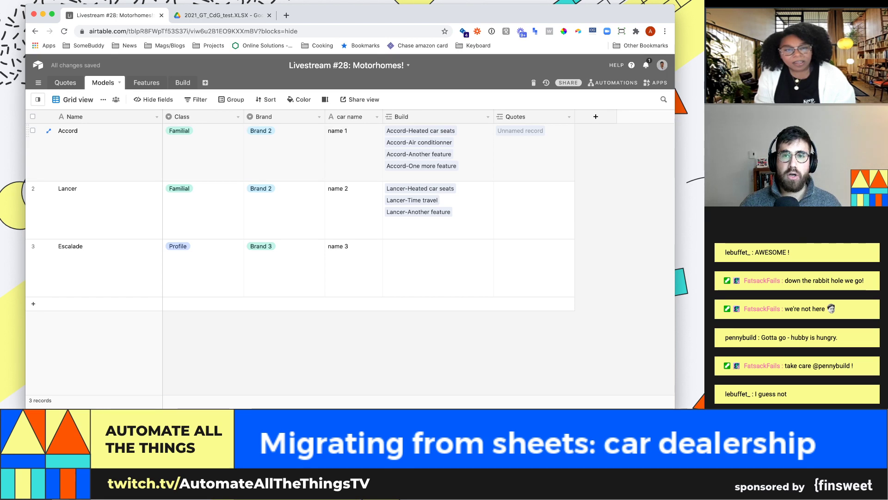
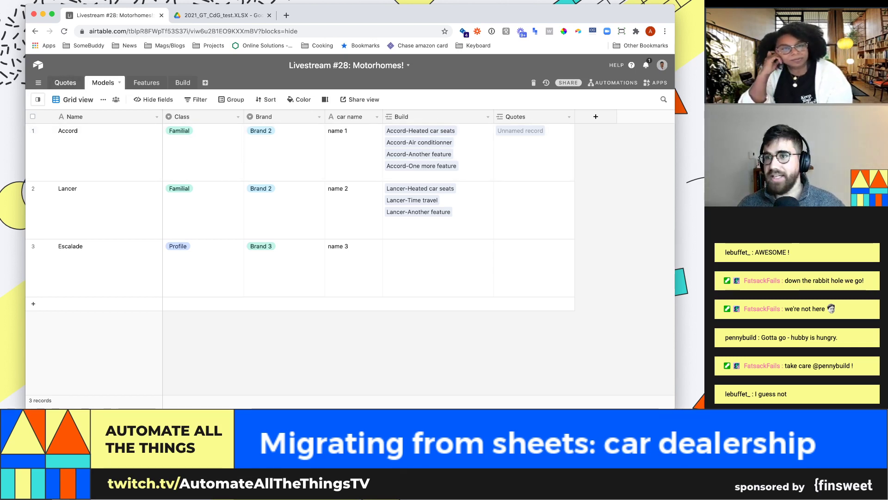
click(65, 82)
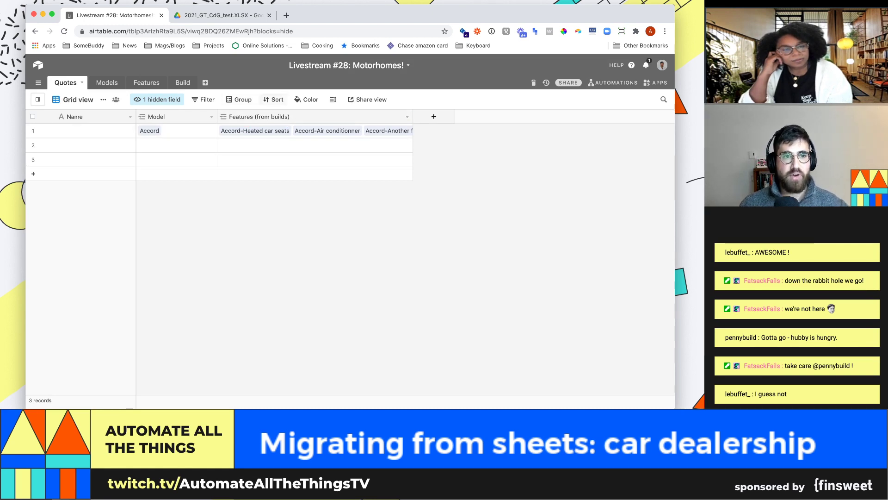
click(332, 99)
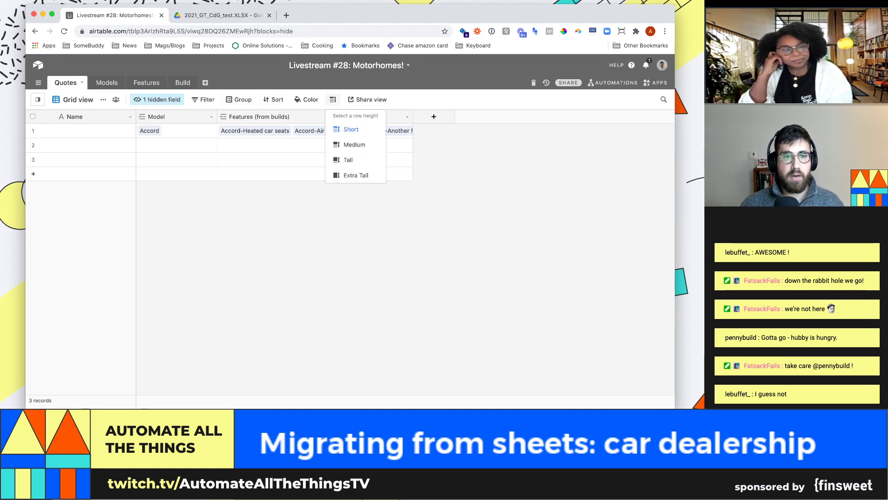
click(354, 144)
Unlink Accord-One more feature from the first quote's Features (from builds) cell
click(315, 134)
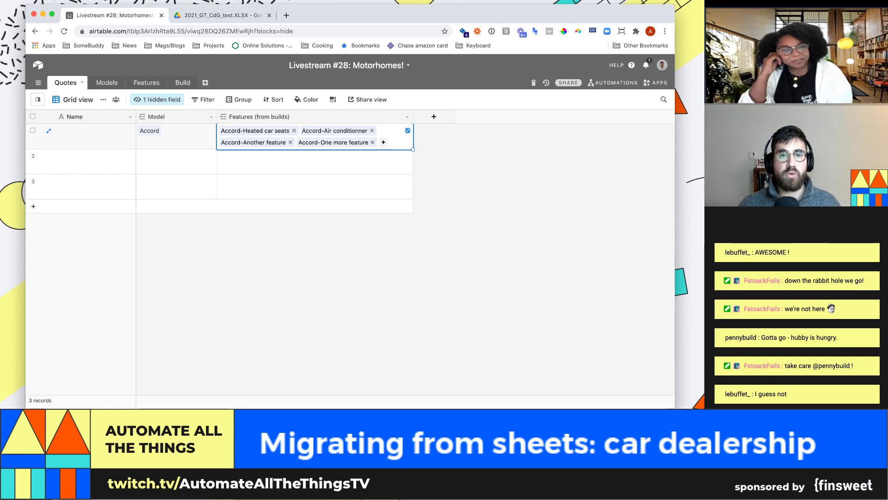
key(Return)
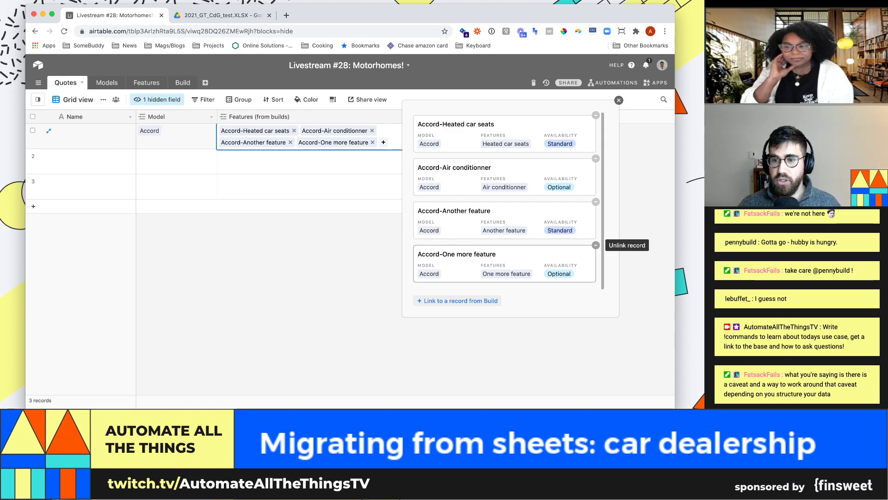
click(596, 245)
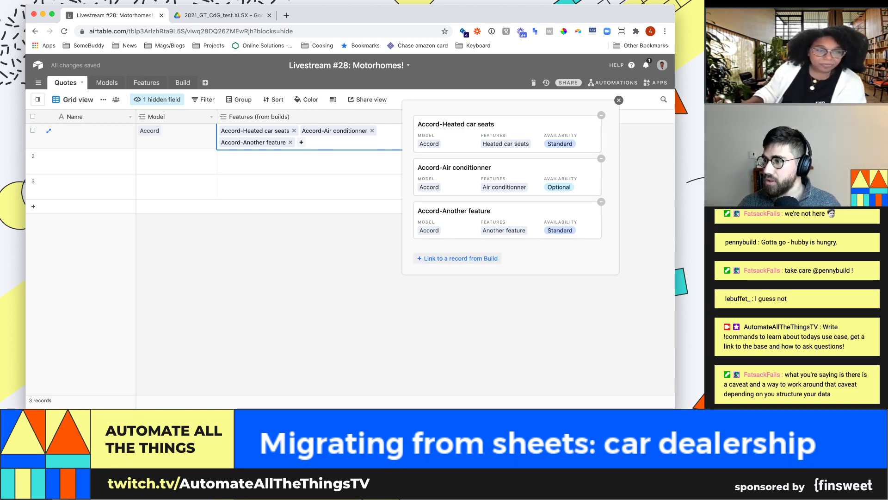
key(Escape)
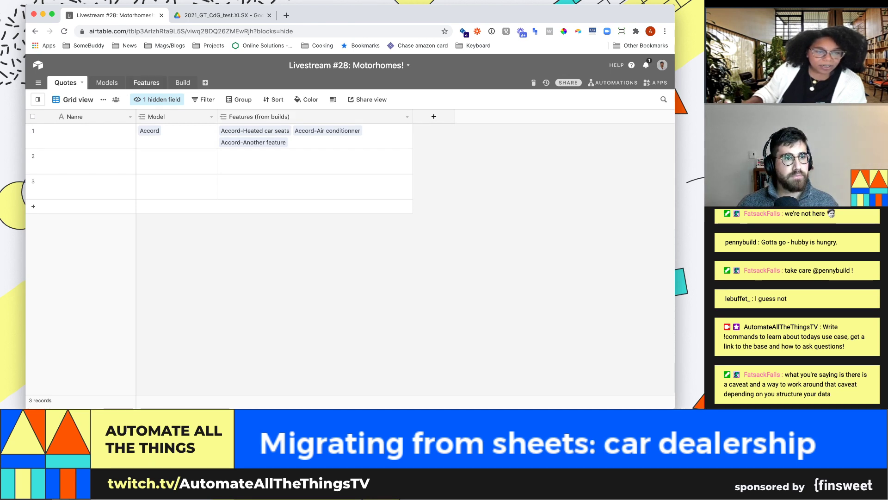
click(146, 83)
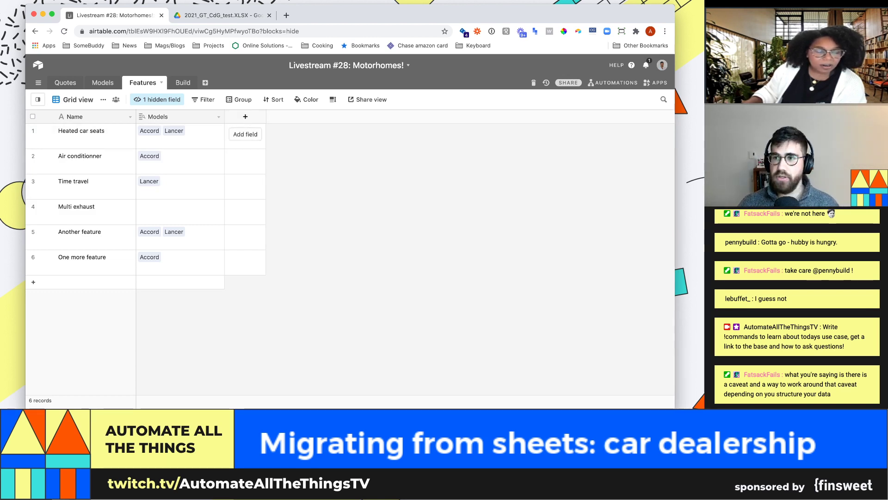
click(245, 117)
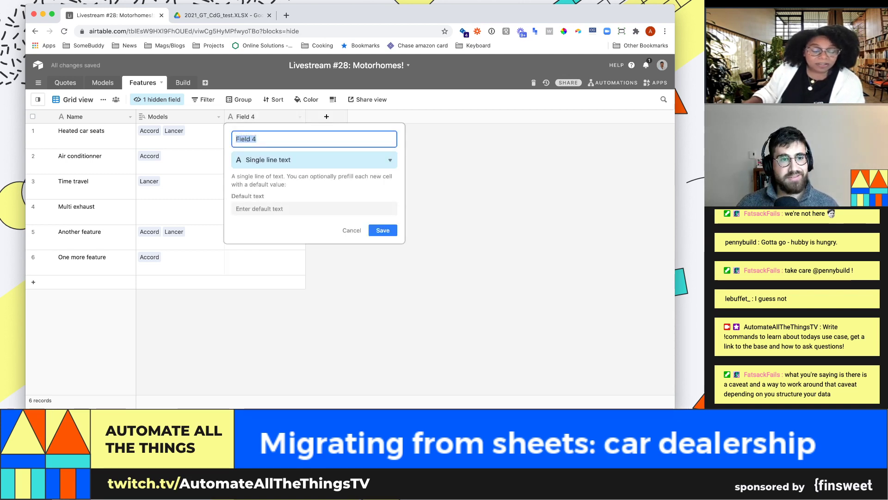
key(Return)
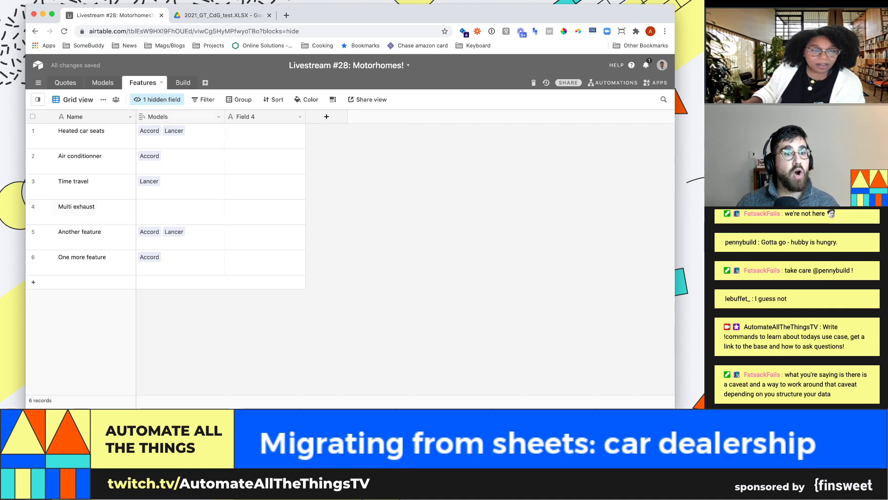
click(300, 116)
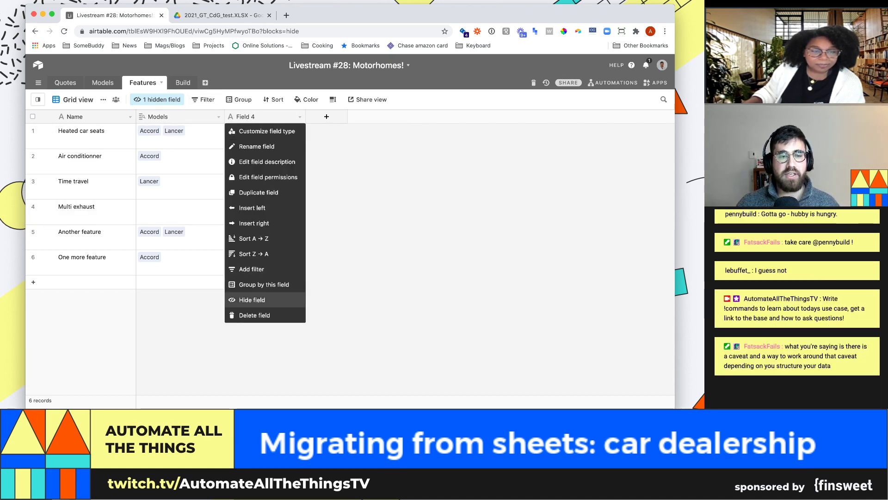
click(250, 312)
Add a field named Price with the Currency type to the Build table
click(183, 82)
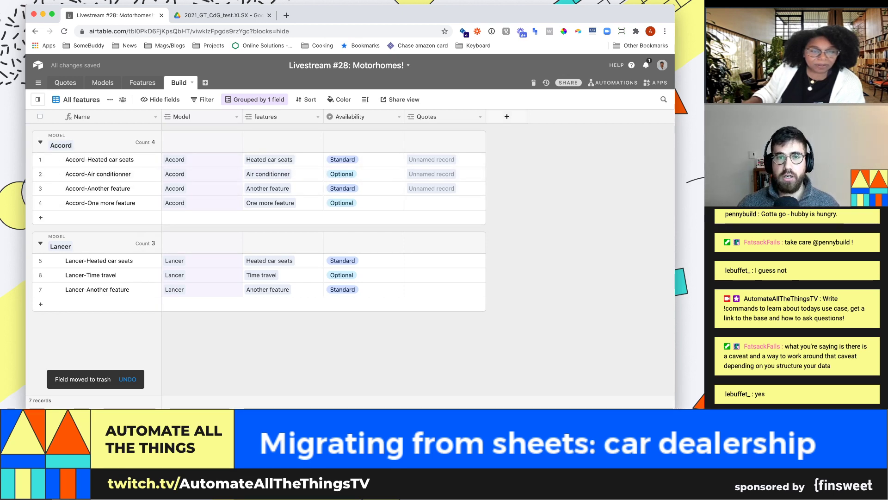
click(507, 116)
text(Price)
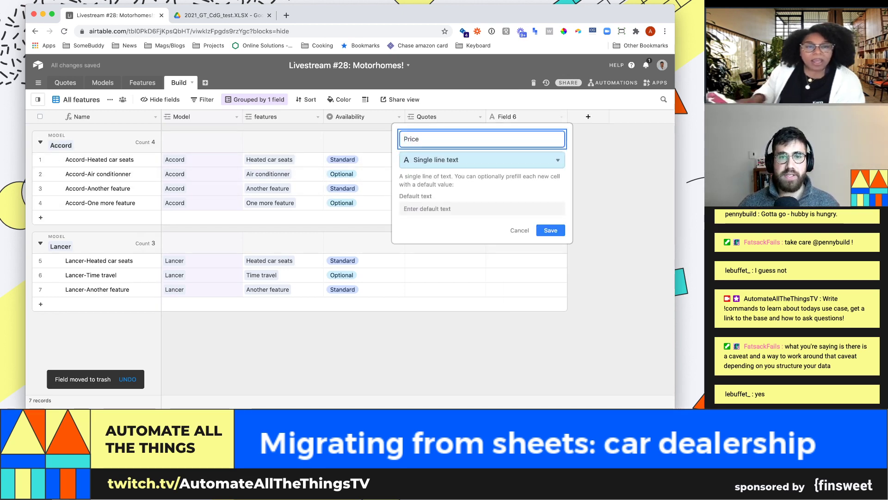
click(482, 160)
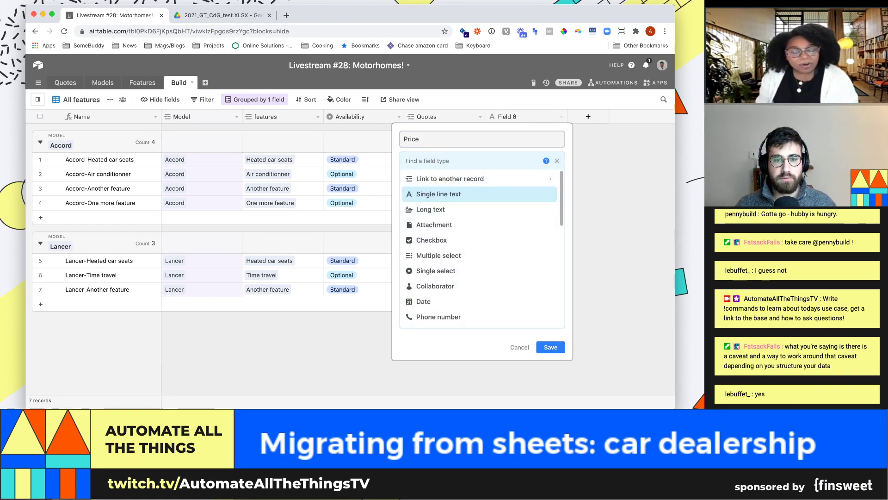
key(Down)
key(Down)
key(Down)
key(Down)
key(Down)
key(Down)
key(Down)
key(Down)
key(Down)
key(Down)
key(Down)
key(Down)
key(Down)
key(Down)
key(Down)
key(Down)
key(Down)
key(Down)
key(Down)
key(Down)
key(Up)
key(Up)
key(Up)
key(Up)
key(Up)
key(Up)
key(Up)
key(Up)
key(Up)
key(Up)
key(Up)
key(Up)
key(Up)
key(Up)
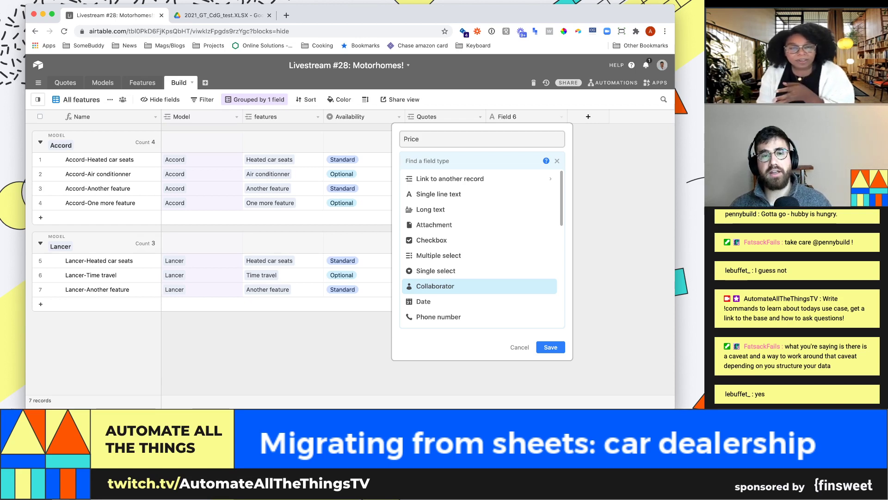
text(cur)
key(BackSpace)
key(Return)
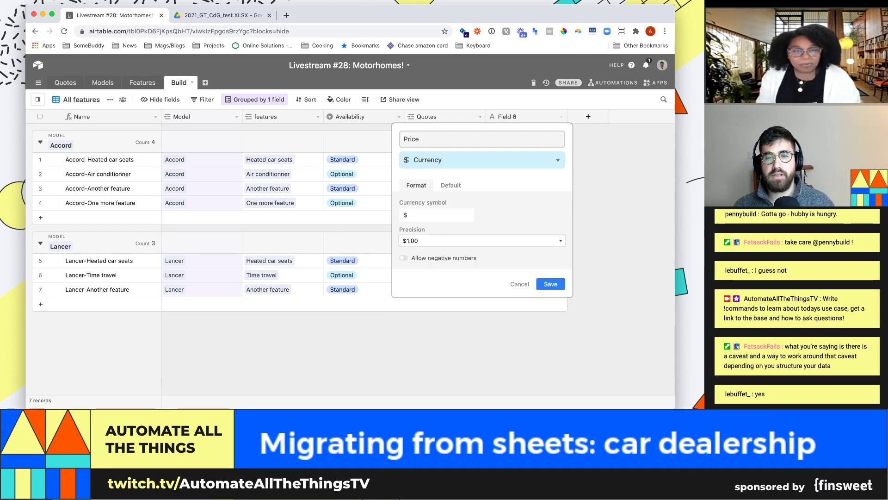
click(550, 284)
Enter the Accord build prices: 50 for Heated car seats, 70 for Air conditionner, 120 for Another feature and 300 for One more feature
click(527, 160)
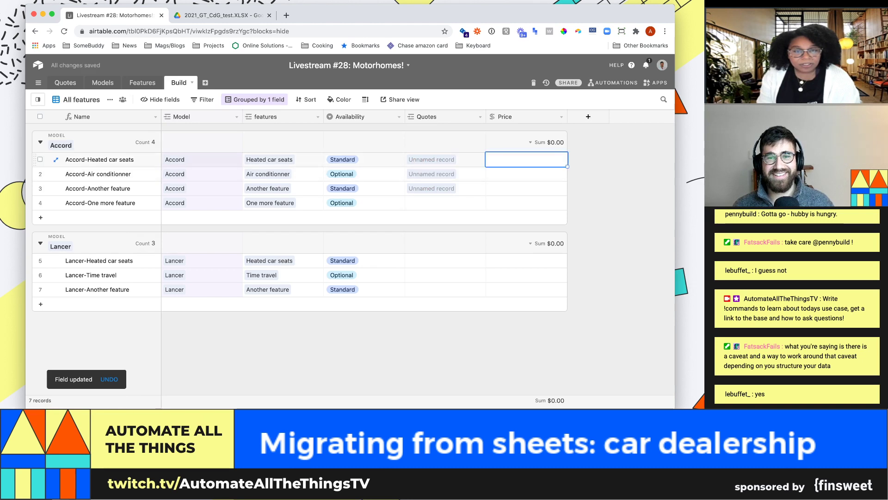
text(50)
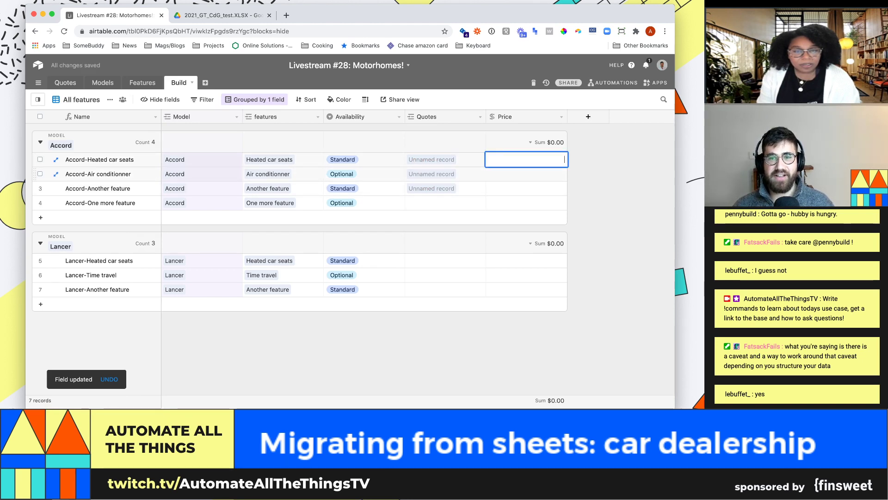
key(Return)
text(70)
key(Return)
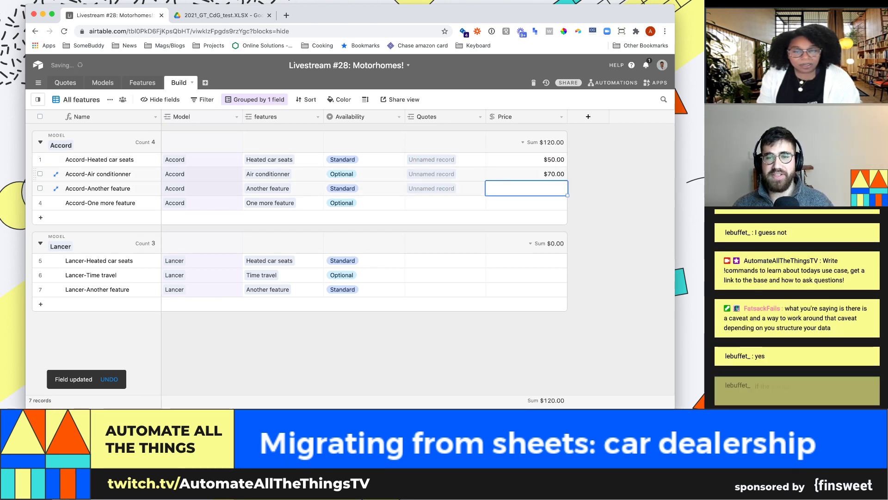
text(120)
key(Return)
text(300)
key(Return)
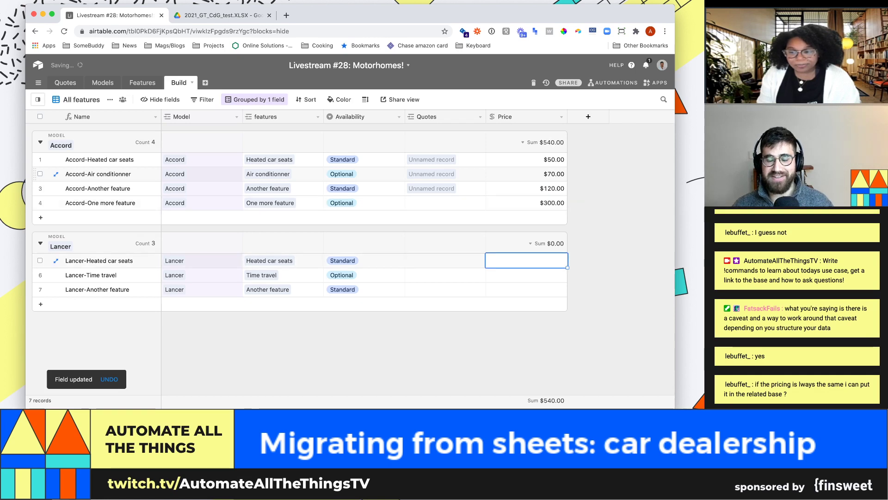
Enter the Lancer build prices: 100 for Heated car seats, 200 for Time travel and 300 for Another feature
text(100)
key(Return)
text(200)
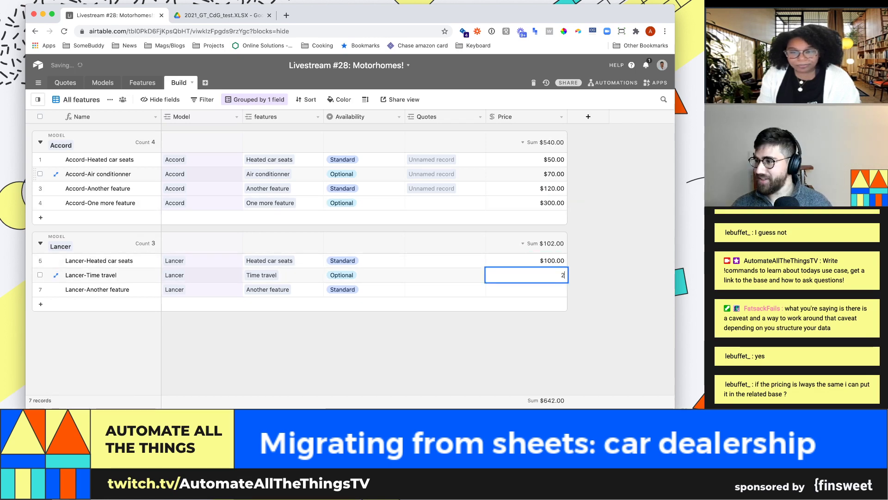
key(Return)
text(300)
key(Return)
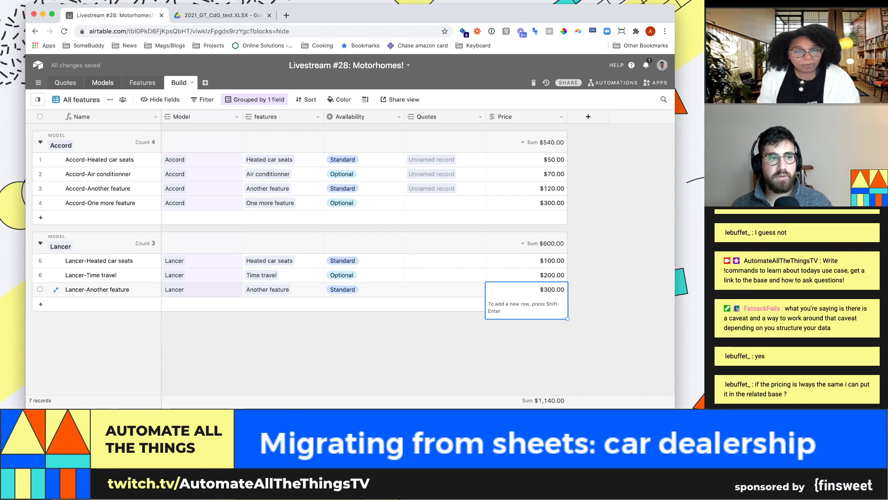
Check the first quote's linked builds and create a new field named Base price in the Models table
click(66, 82)
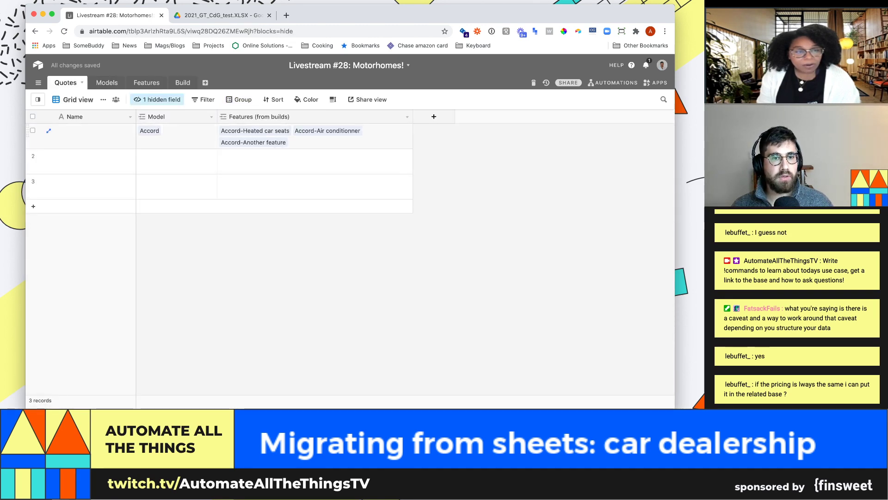
click(323, 139)
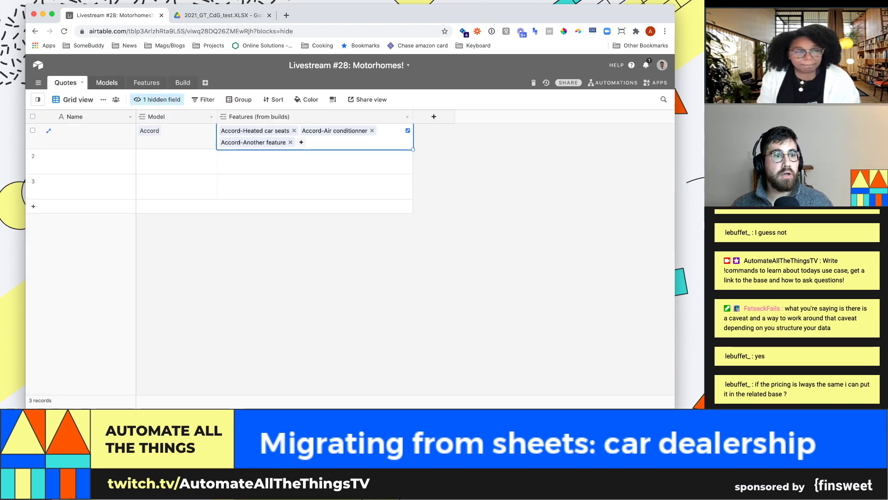
click(106, 83)
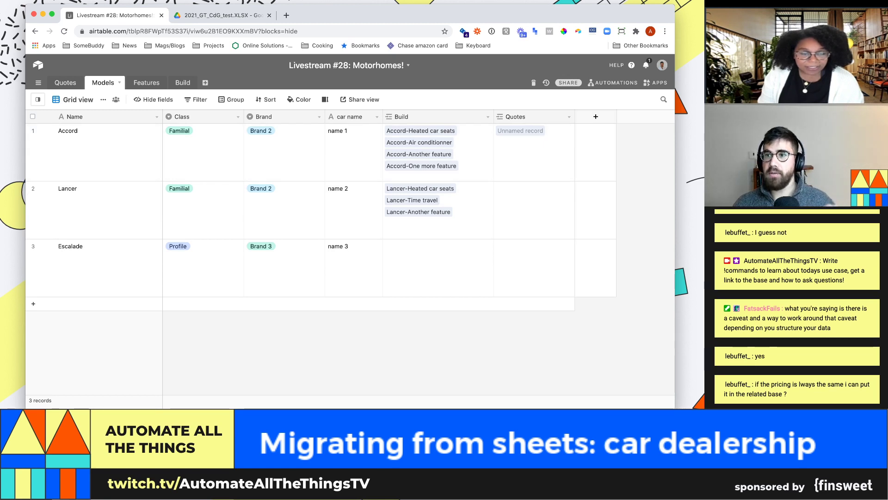
click(596, 134)
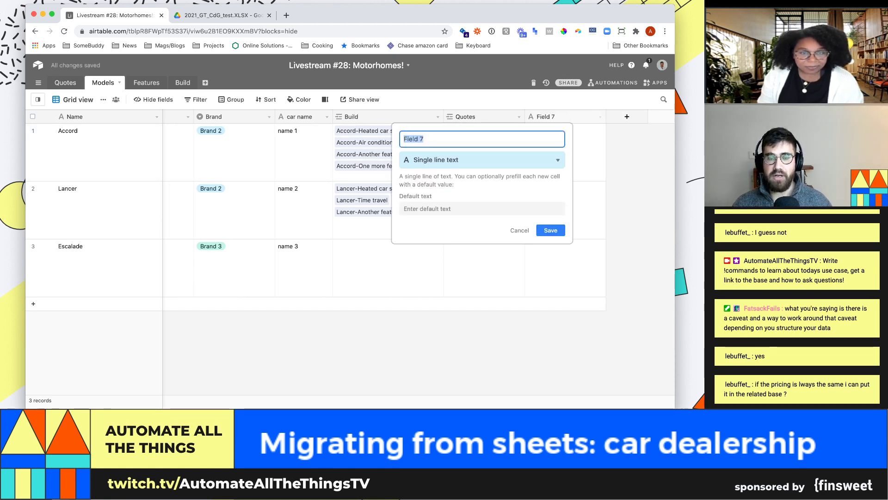
text(Base price)
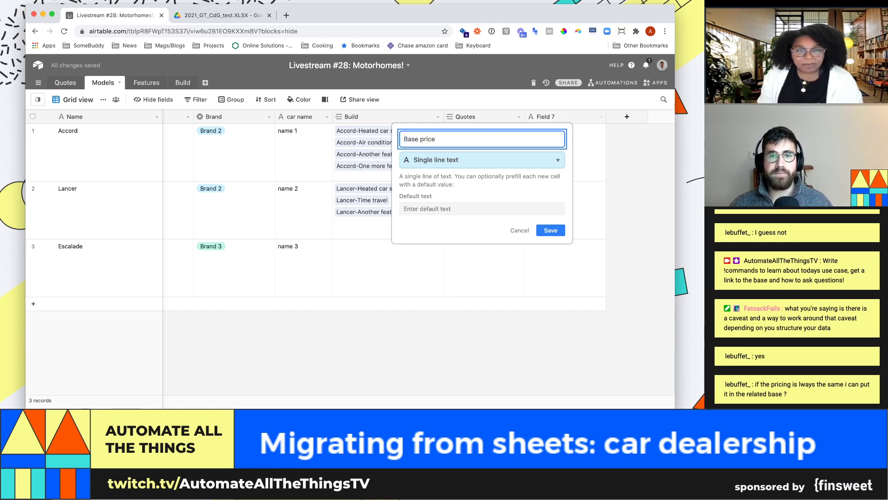
key(Tab)
text(cur)
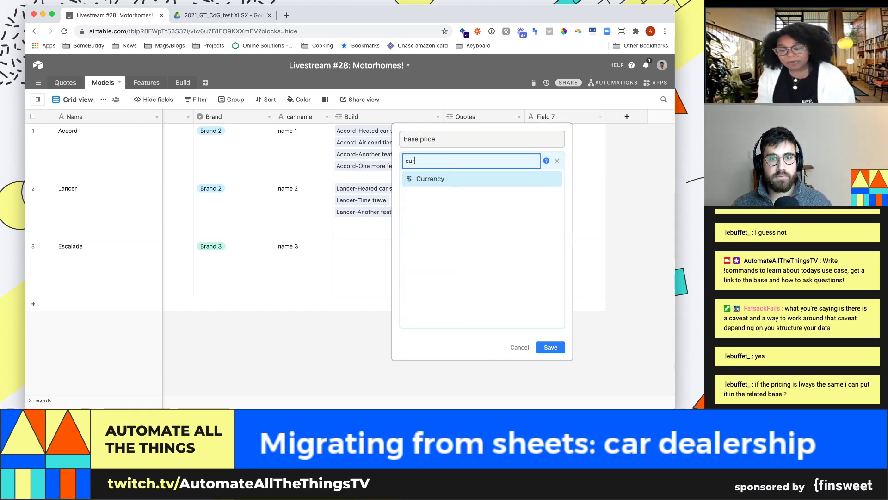
key(BackSpace)
key(BackSpace)
key(BackSpace)
key(BackSpace)
key(BackSpace)
key(BackSpace)
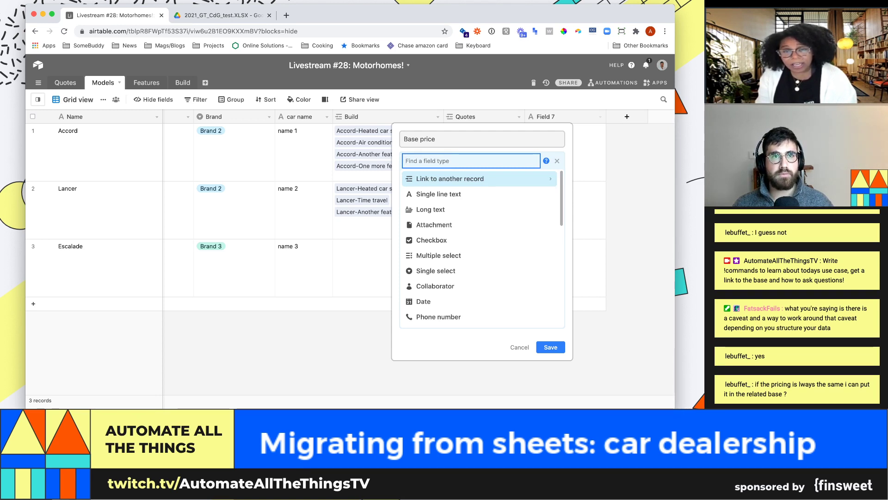
text(cu)
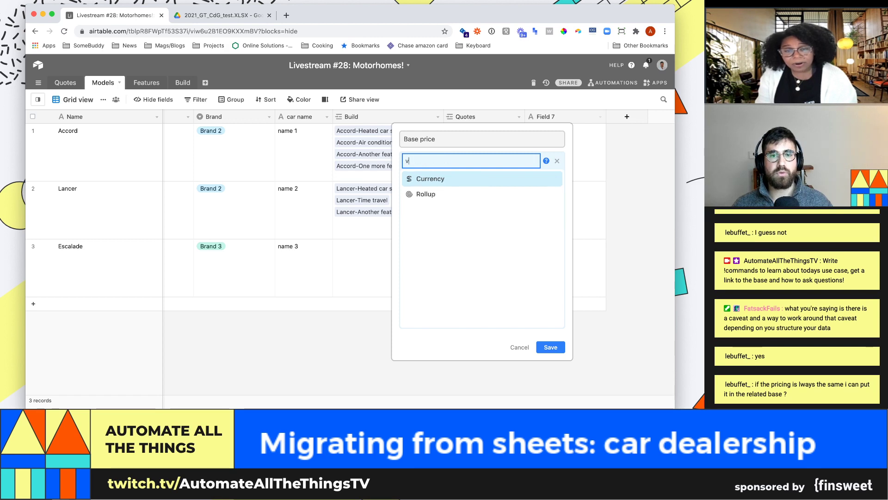
key(BackSpace)
key(BackSpace)
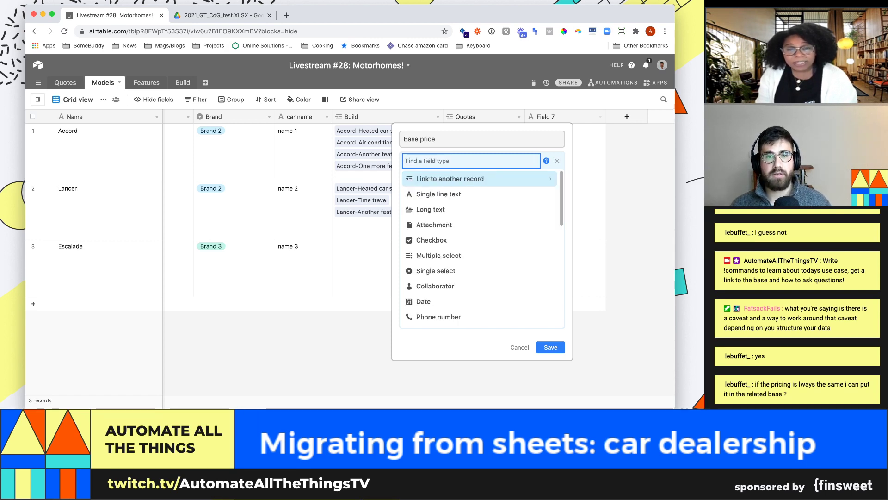
Make the Base price field a Rollup of the Price field from the linked Build records
text(rollup)
key(Return)
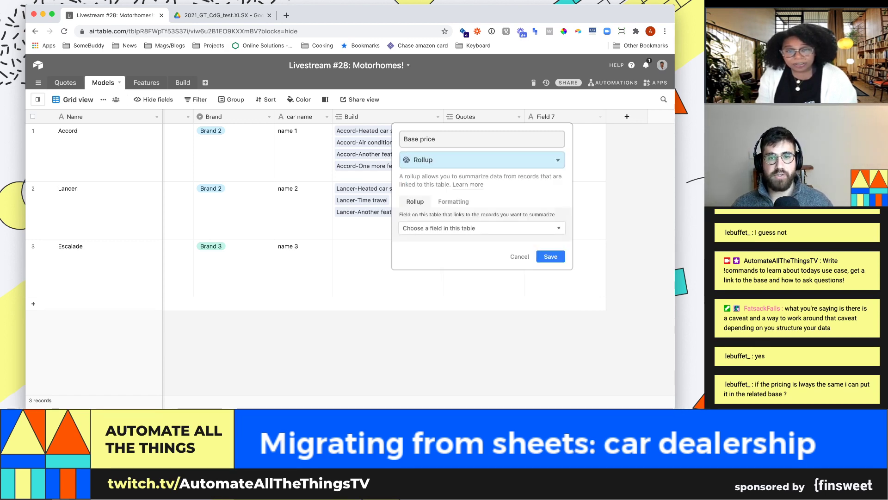
click(482, 227)
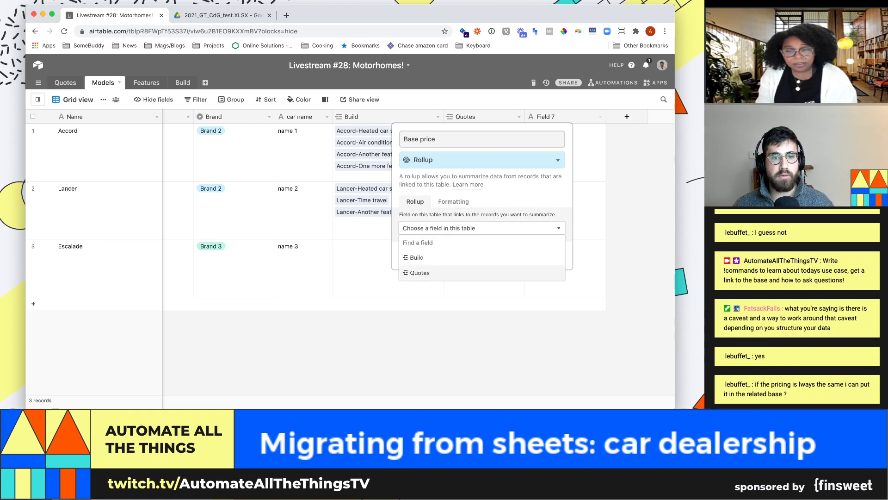
key(Up)
key(Return)
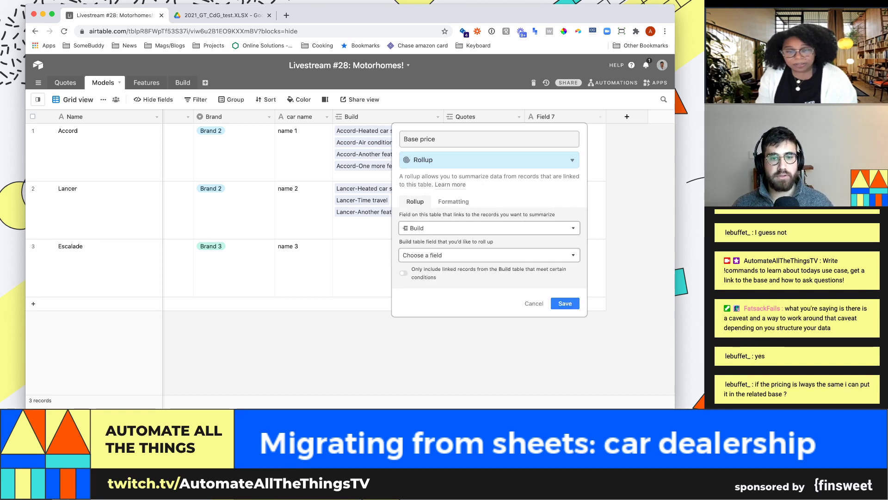
click(481, 255)
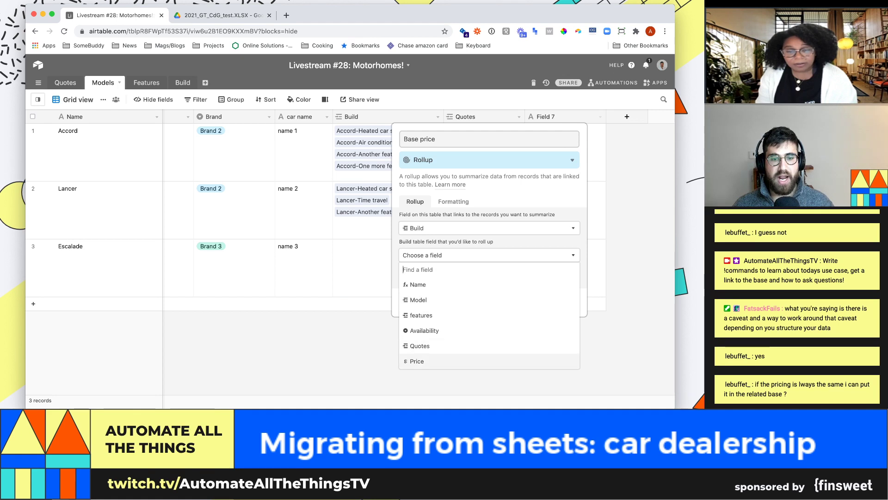
click(463, 361)
Limit the rollup to linked Build records where Availability is Standard, keeping only that single condition
click(403, 273)
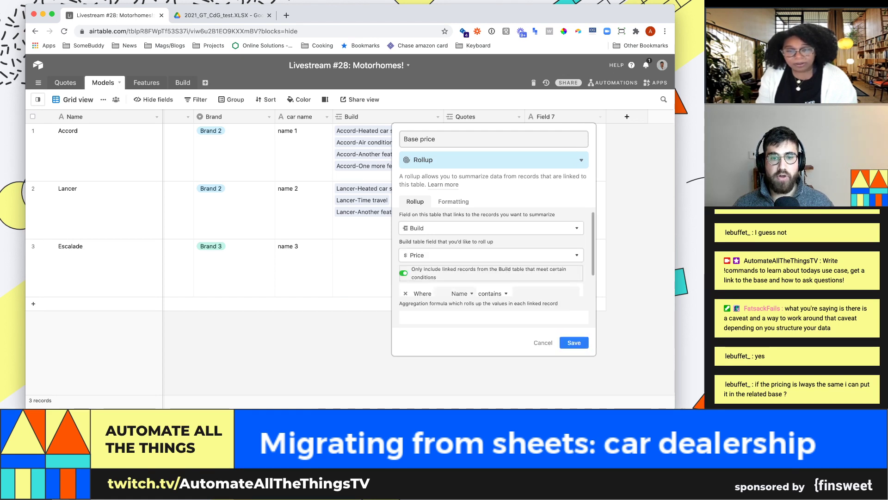
click(461, 294)
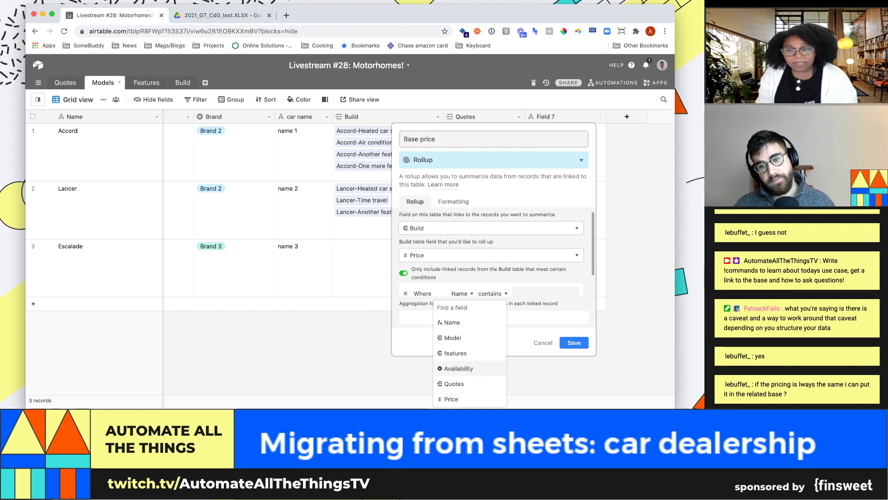
click(458, 369)
click(532, 289)
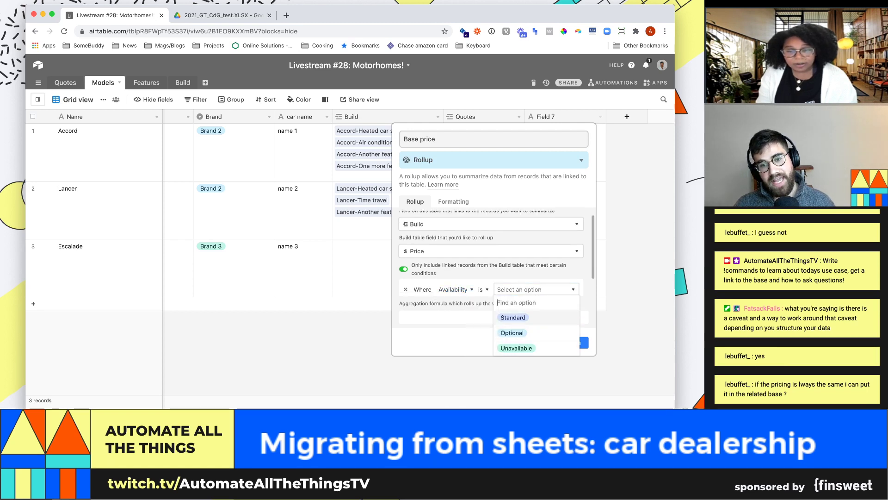
click(512, 317)
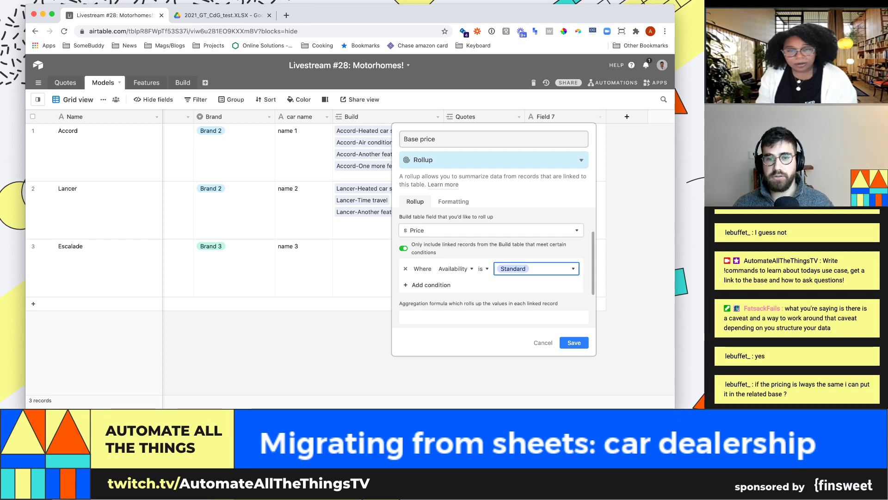
click(431, 285)
click(462, 285)
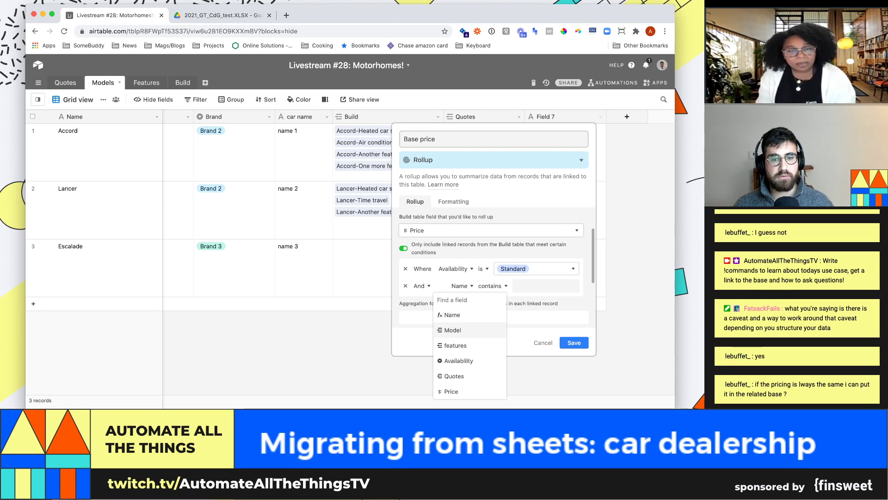
click(405, 286)
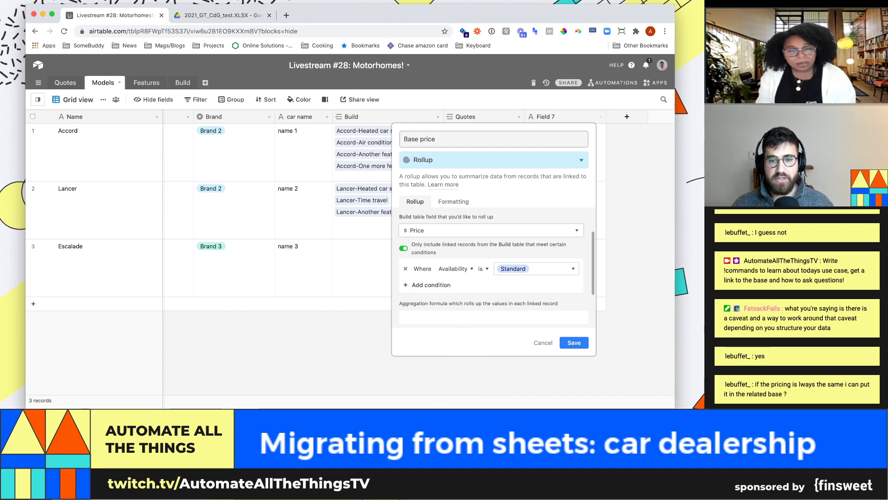
Set the rollup's aggregation formula to SUM(values) and save the Base price field
click(574, 342)
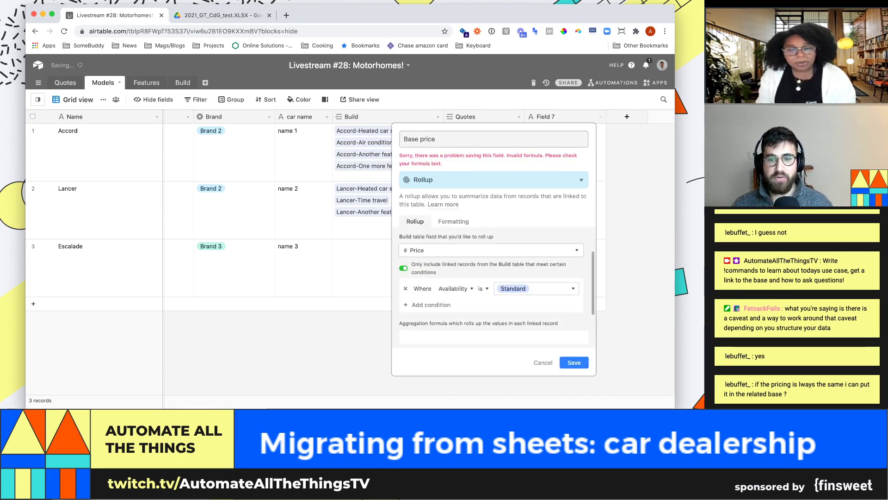
click(493, 336)
text(sum()
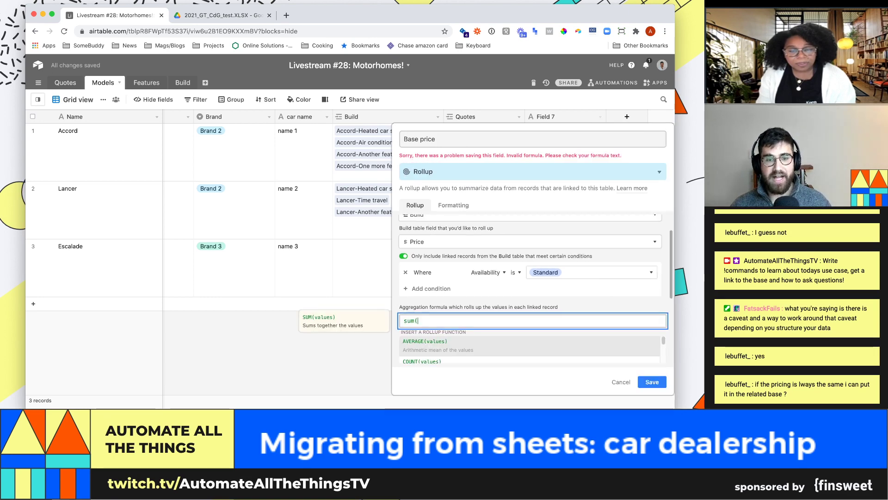
text(values))
key(Return)
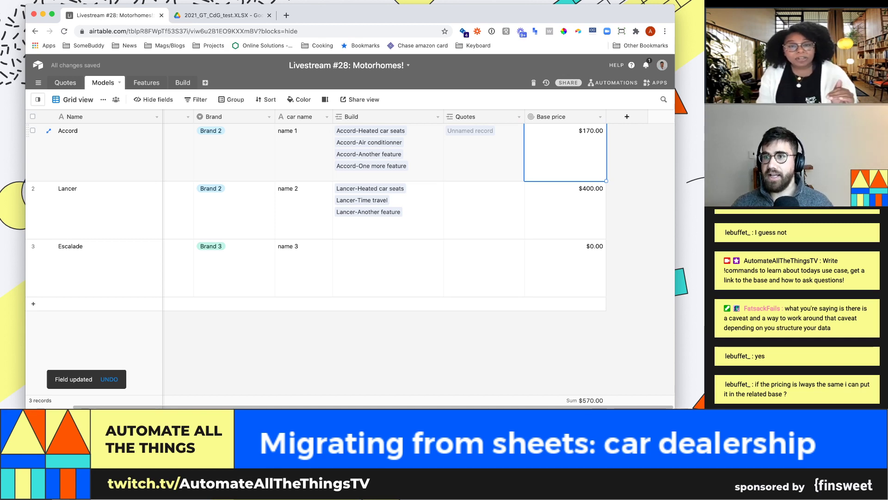
Add a field named Base price (car) with the Currency type to the Models table
click(627, 117)
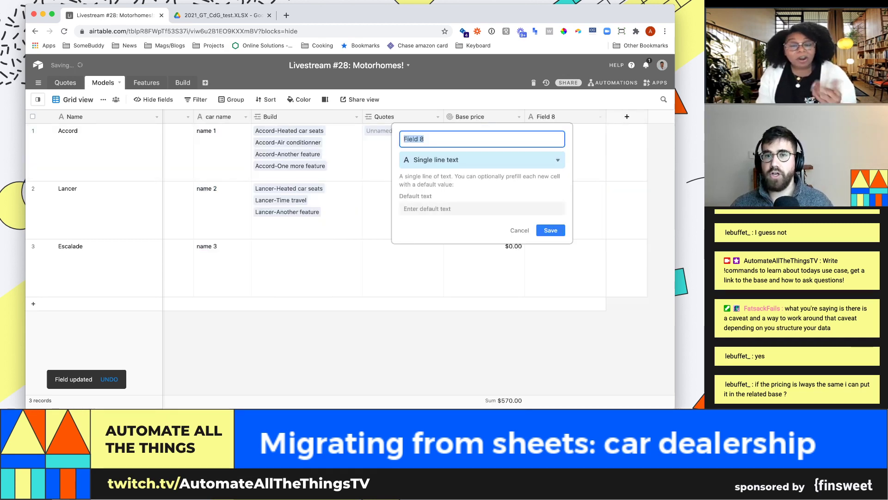
text(Base price (car))
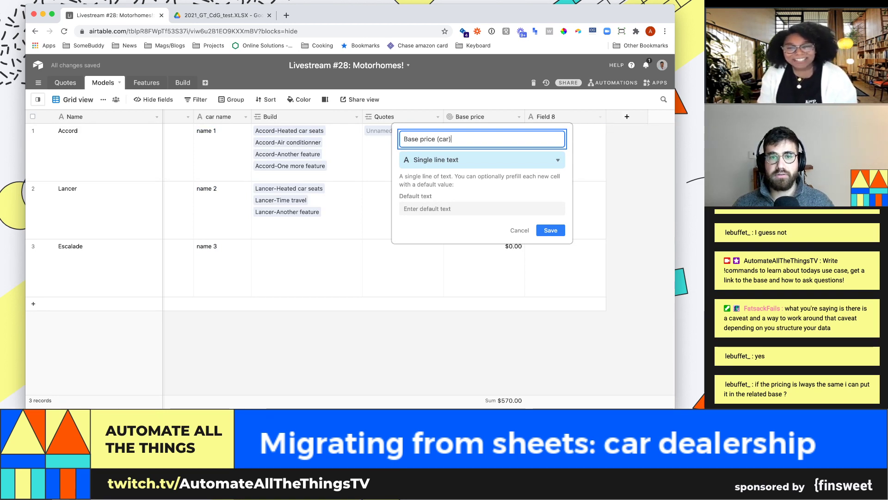
key(Tab)
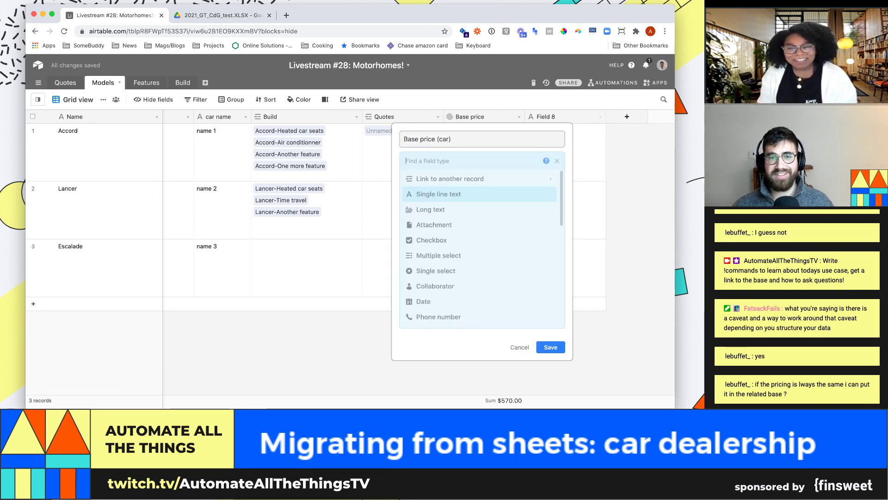
text(curr)
key(Return)
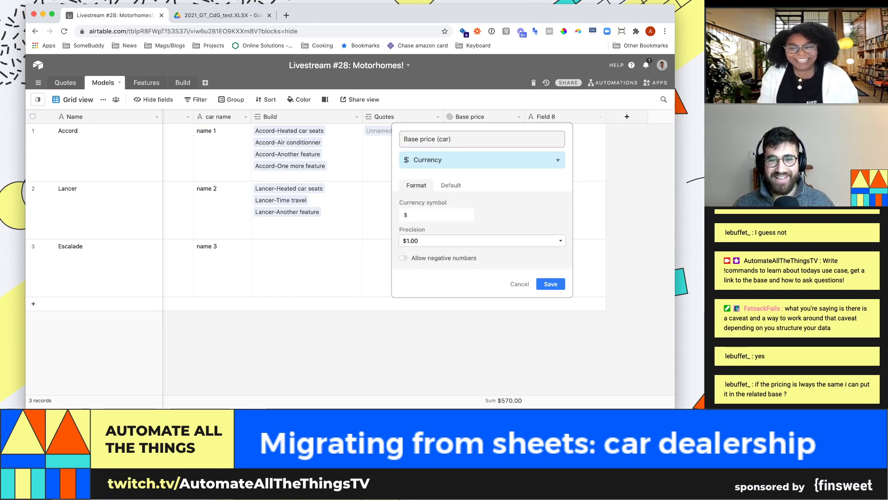
key(Tab)
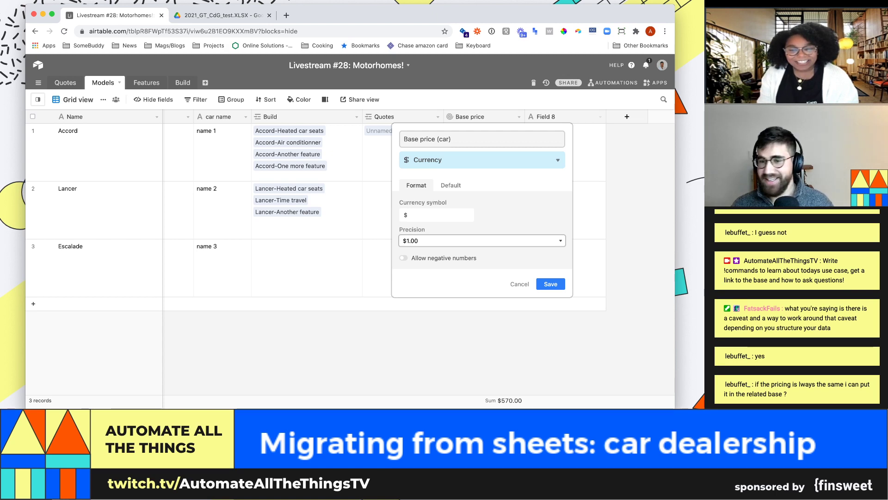
key(Return)
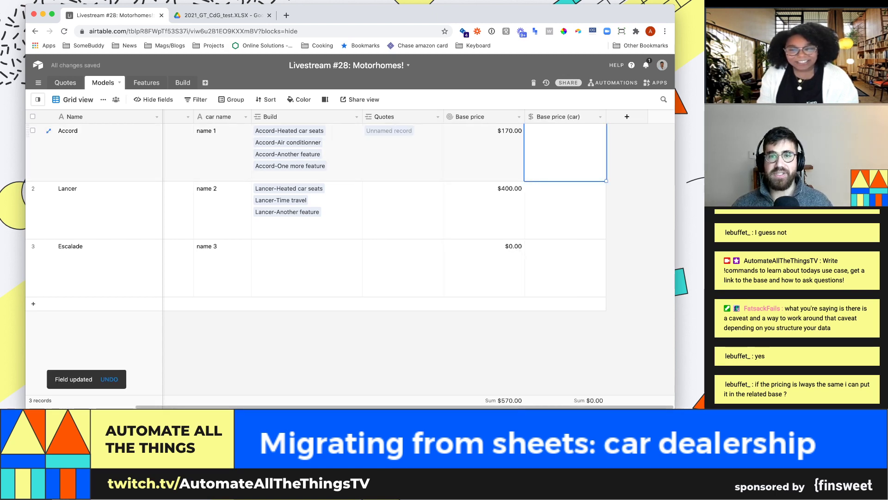
Enter the Base price (car) values: 10000 for Accord, 15000 for Lancer and 20,000 for Escalade
text(109)
text(0000)
key(Return)
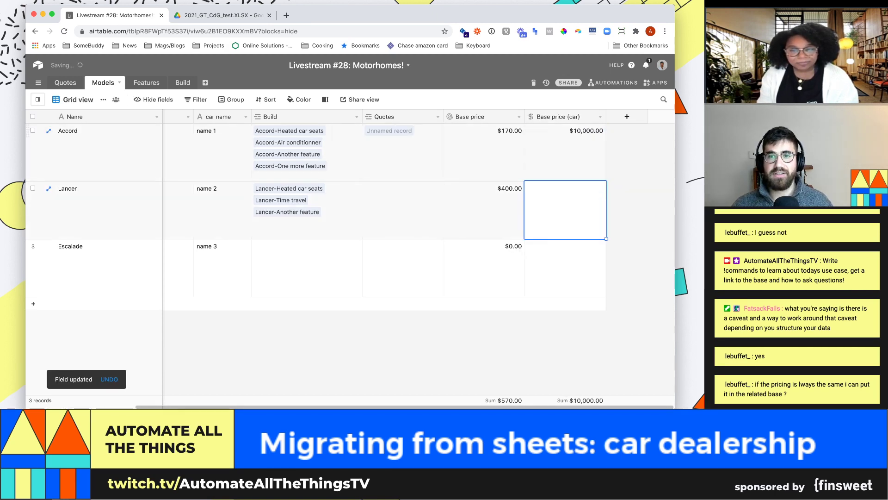
text(20)
text(5000)
key(Return)
text(20)
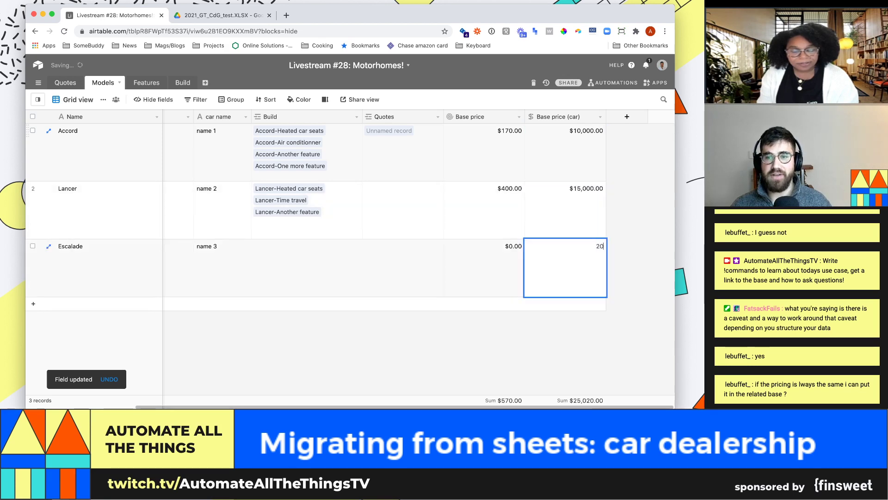
text(,000)
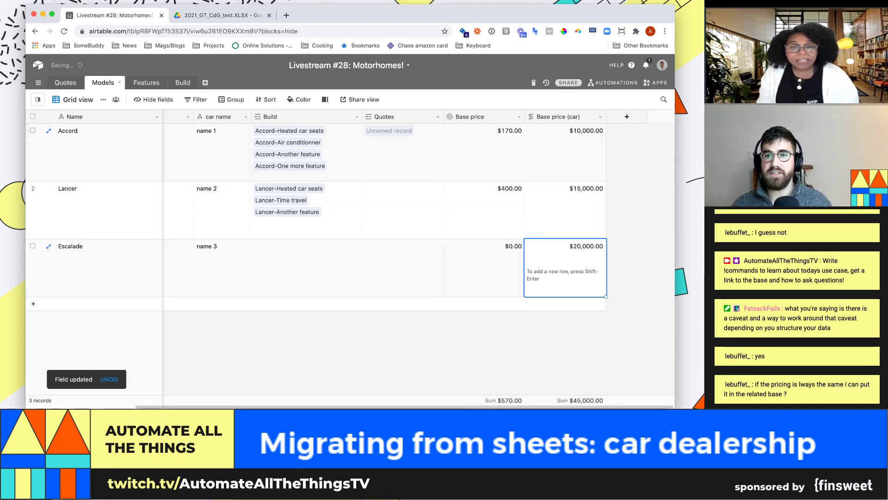
Change the Base price rollup's aggregation formula to SUM(values)+{Base price (car)} and save the field
drag(484, 153, 566, 153)
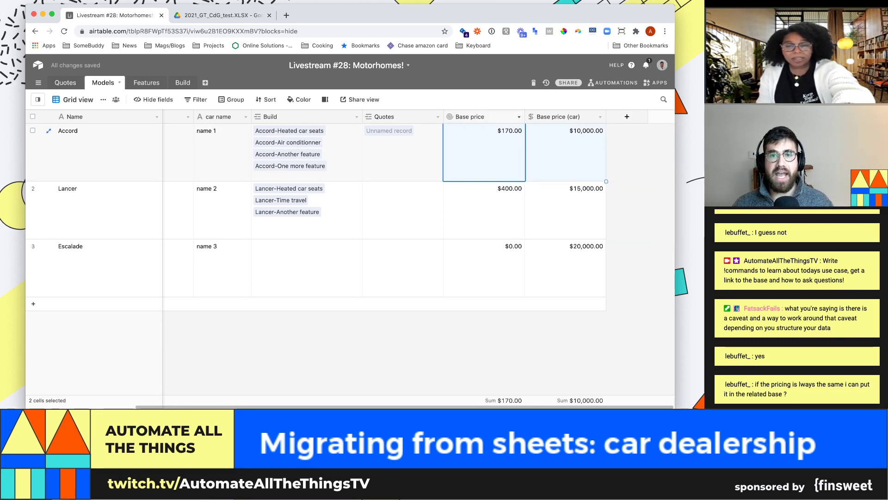
click(519, 116)
click(486, 131)
click(486, 317)
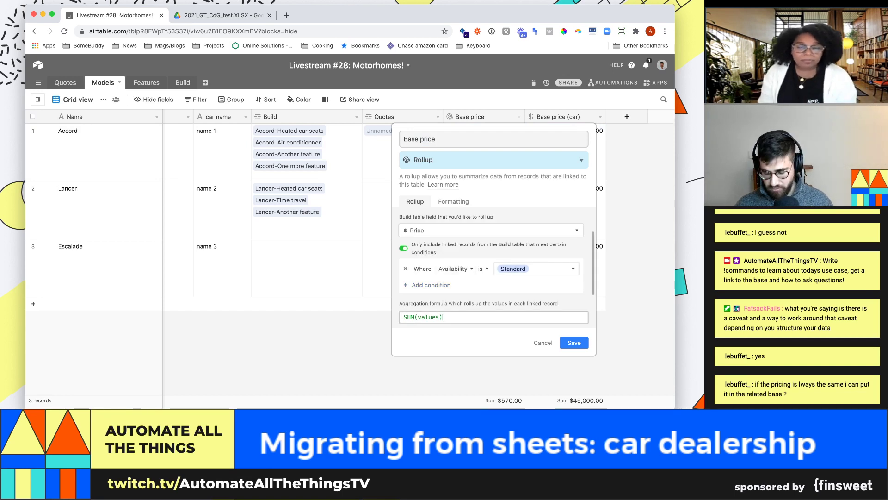
text(+bas)
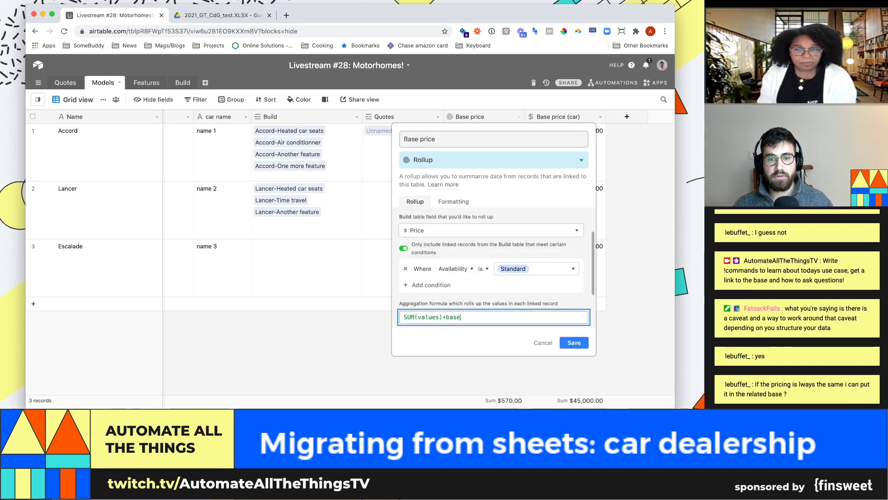
text(e)
key(BackSpace)
key(BackSpace)
key(BackSpace)
key(BackSpace)
key(BackSpace)
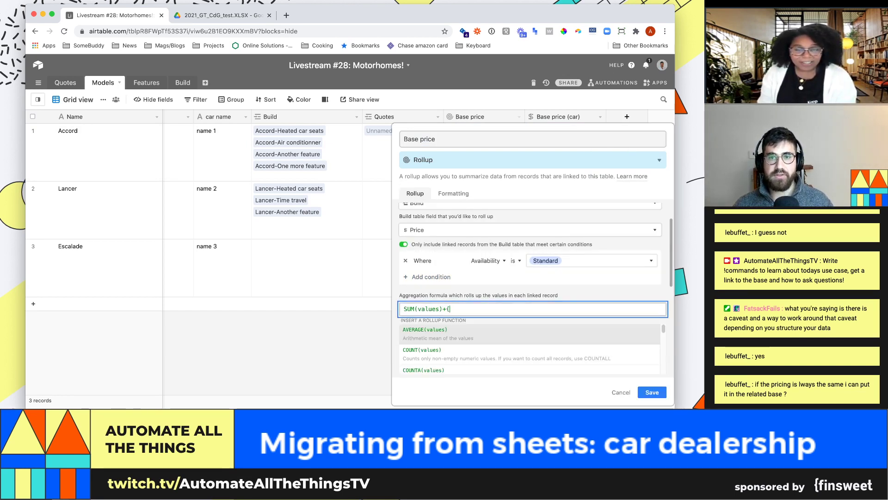
text(Base price (car)})
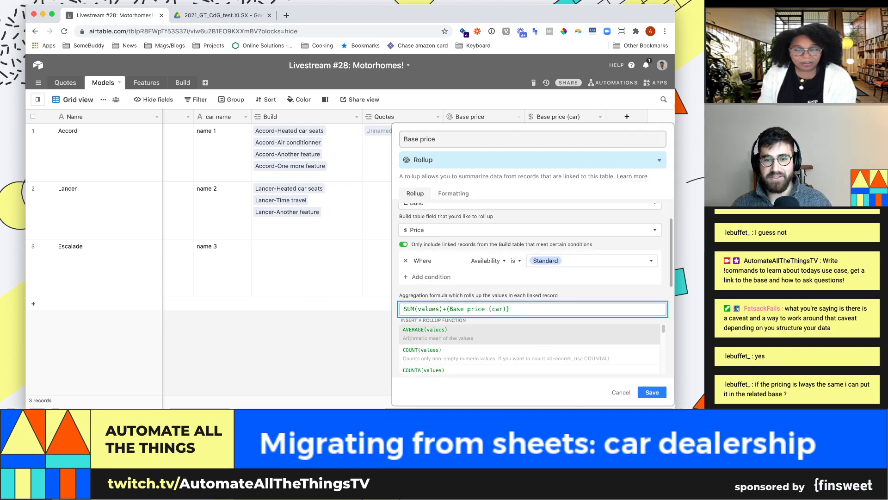
key(Return)
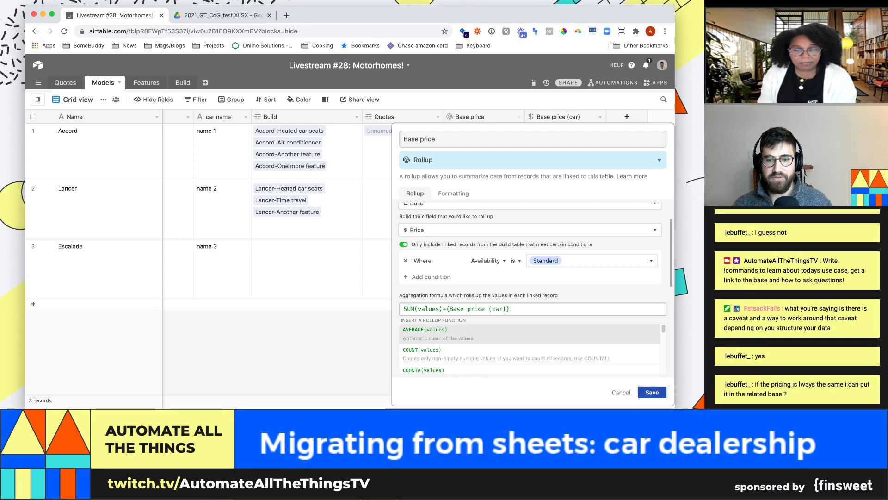
key(Return)
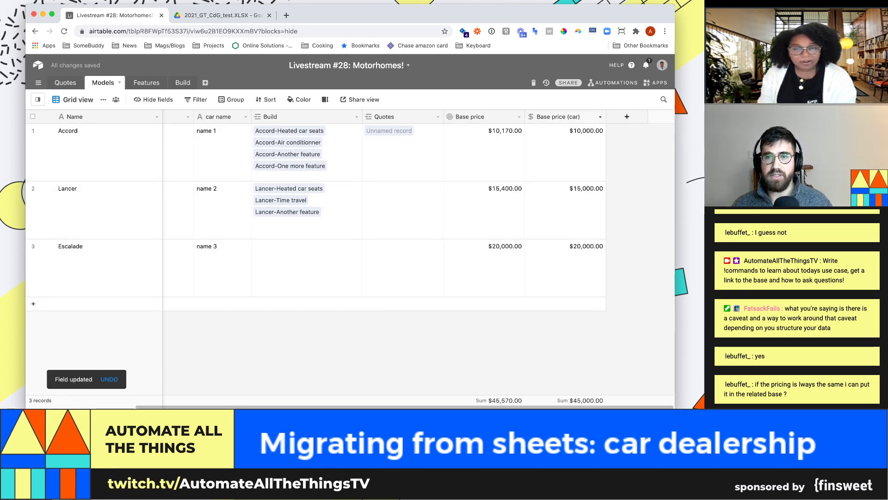
Try deleting the Base price (car) field from the Models table and undo the deletion
click(599, 117)
click(554, 315)
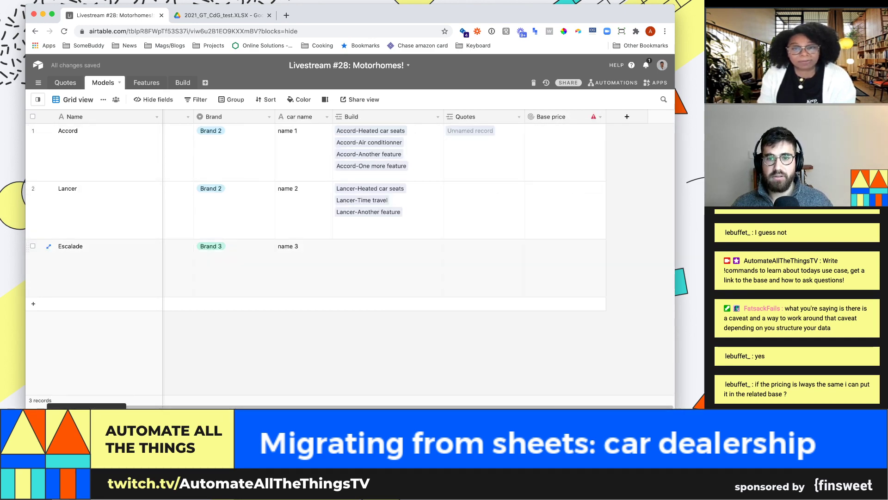
key(super+z)
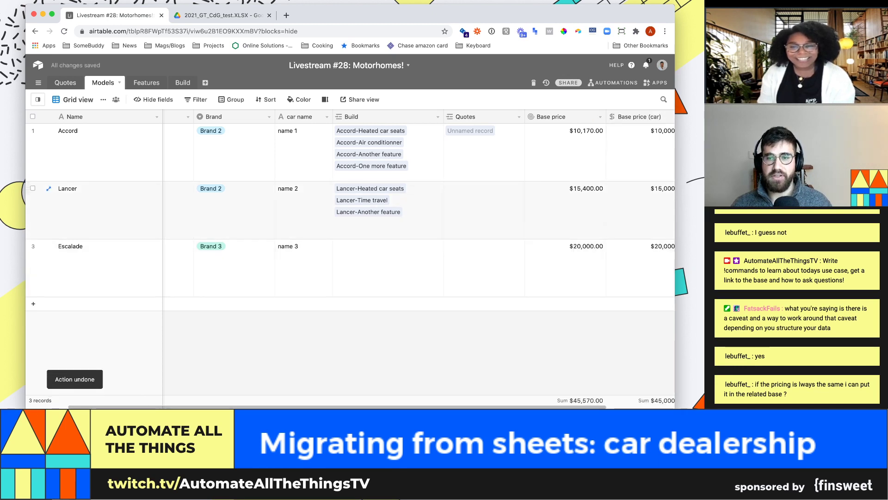
Hide the Base price (car) field in the Models grid view and open the Quotes table
click(641, 269)
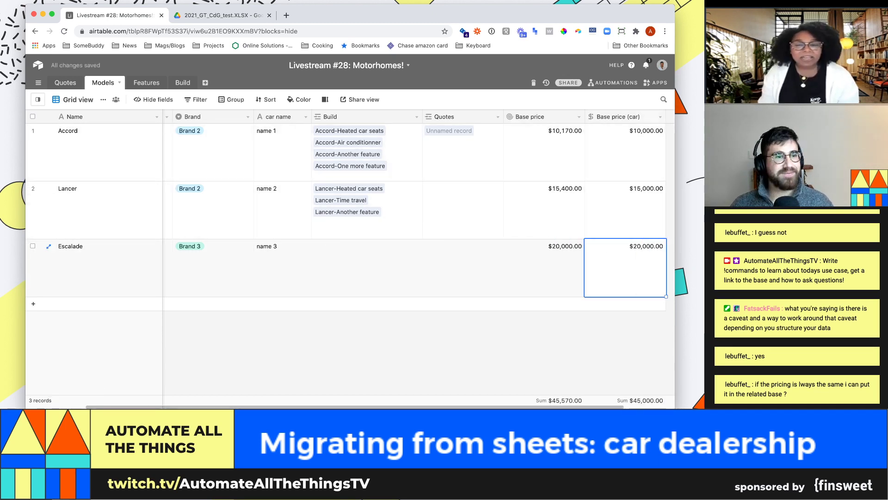
click(154, 99)
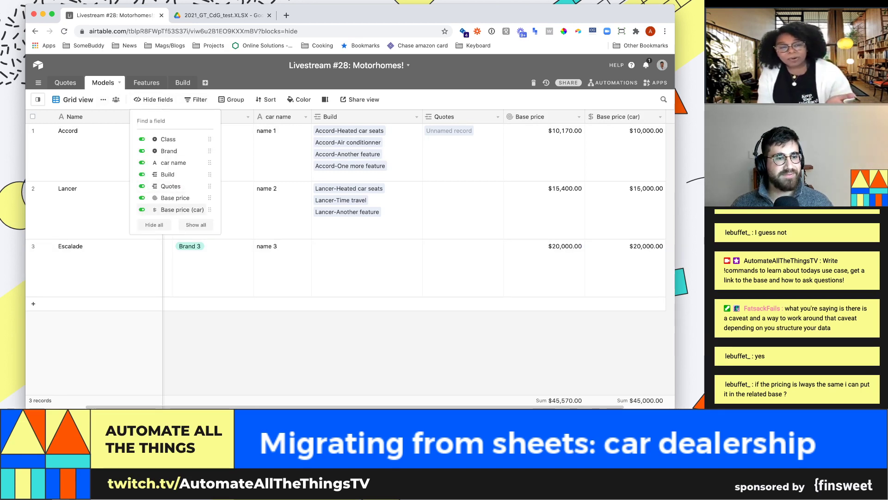
click(167, 210)
key(Escape)
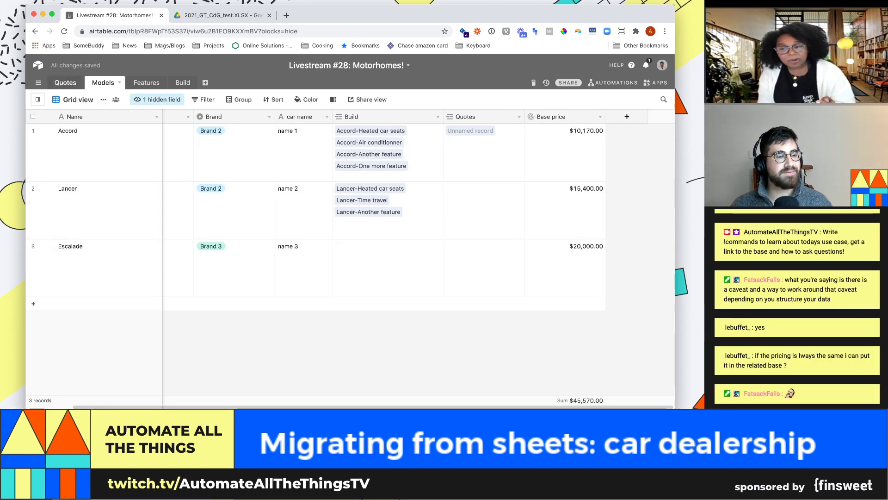
click(65, 83)
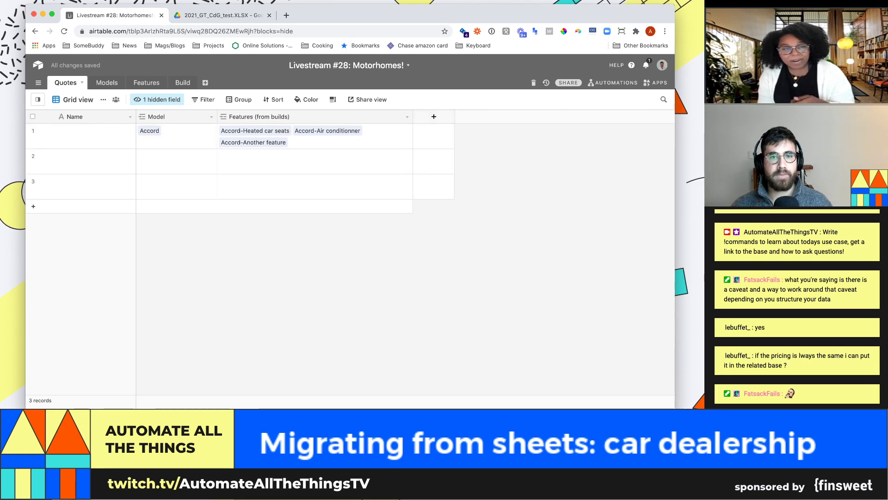
Add a Lookup field named "Base price" to the Quotes table
click(433, 117)
text(Base price)
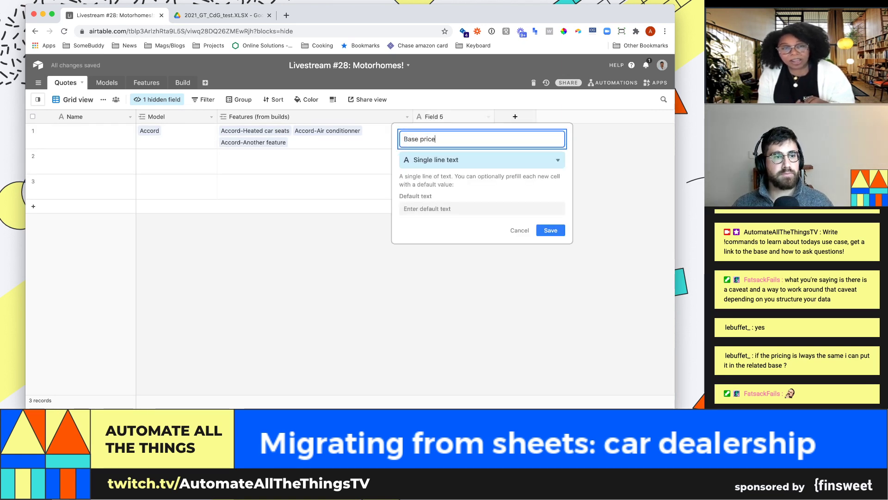
key(Tab)
text(look)
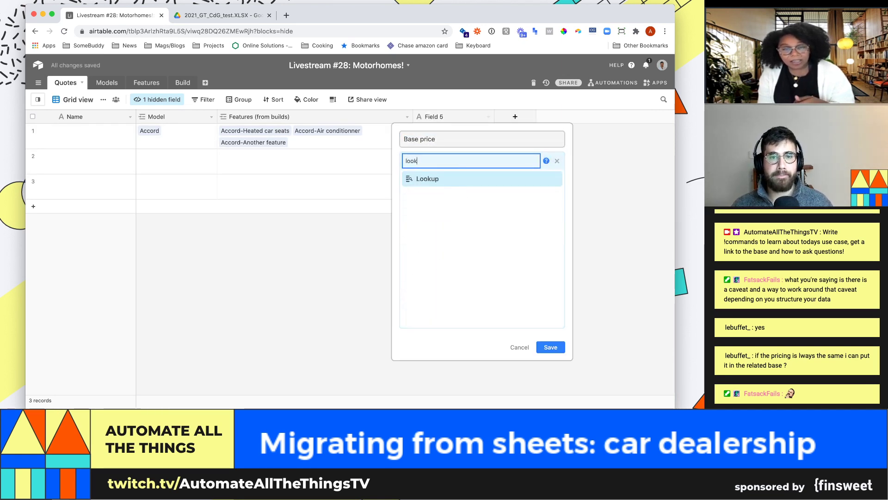
key(Return)
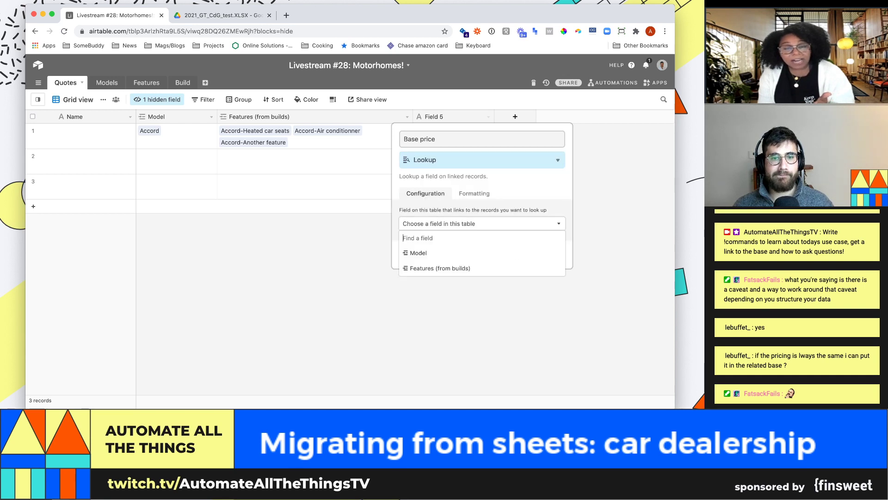
Configure the lookup to pull the Base price field through the Model link and save the new field
key(Return)
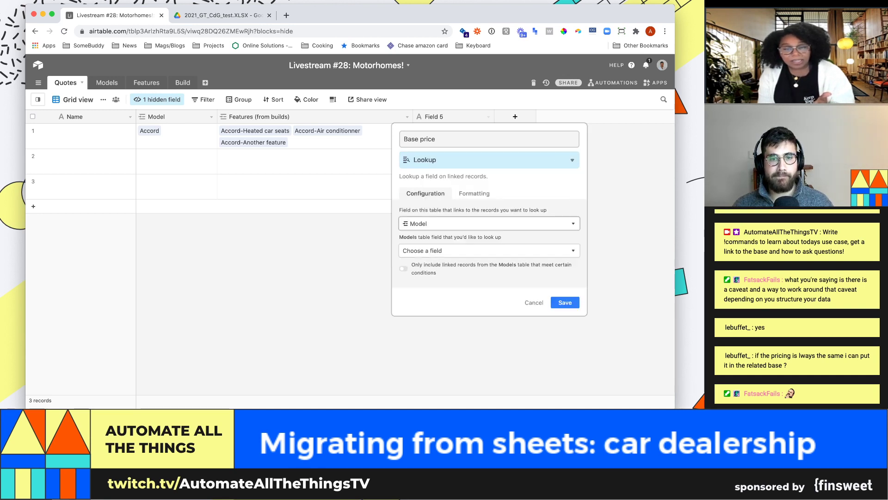
key(Down)
key(Down)
key(Down)
key(Down)
key(Down)
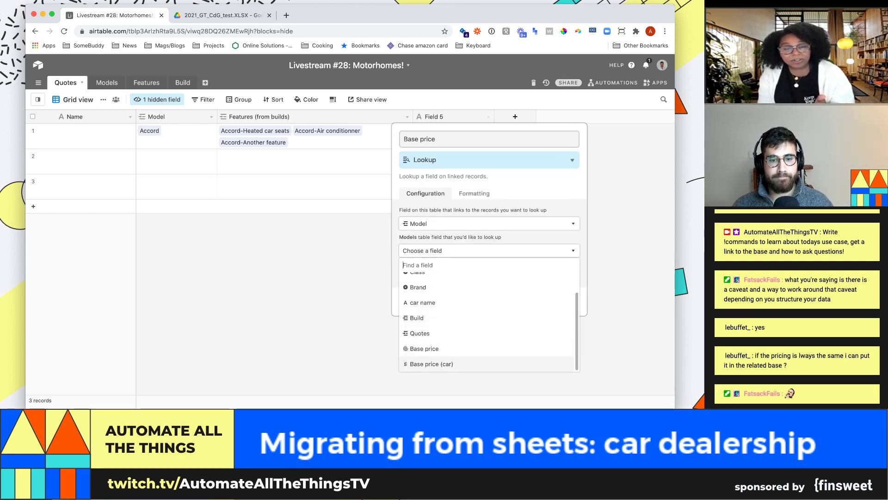
key(Return)
key(Tab)
key(Tab)
key(Tab)
key(Return)
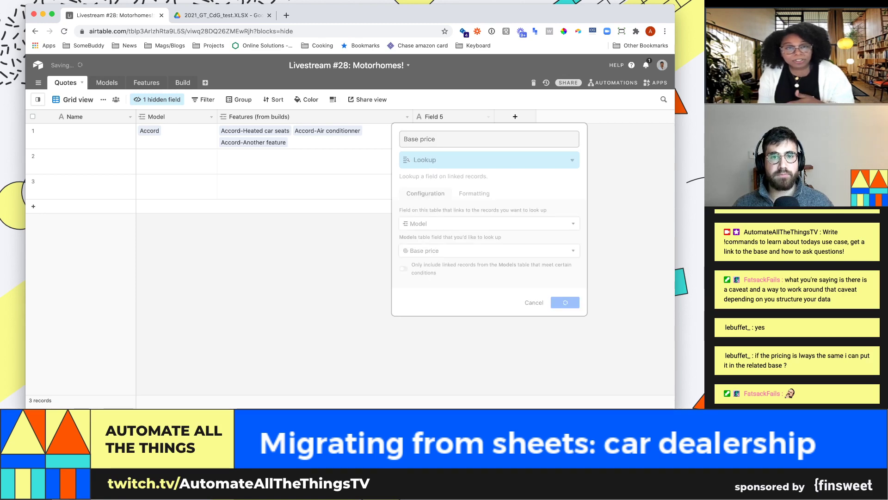
Open the Build table and show its list of views
click(183, 82)
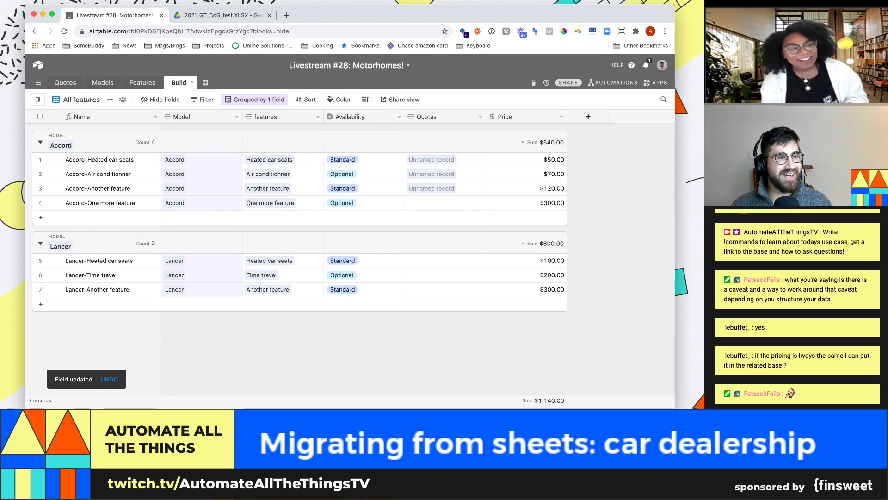
click(37, 99)
mouse_move(70, 334)
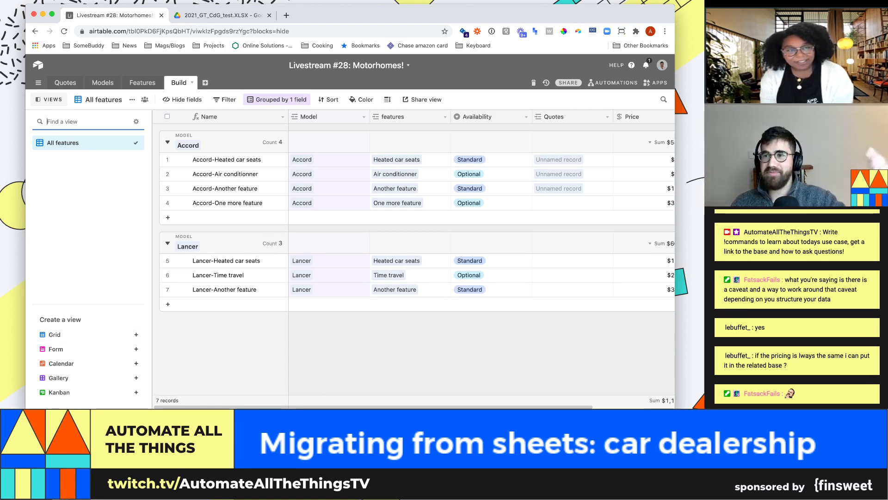
Clear the linked features from the Accord quote in the Quotes table and examine the Build records offered for linking
click(102, 83)
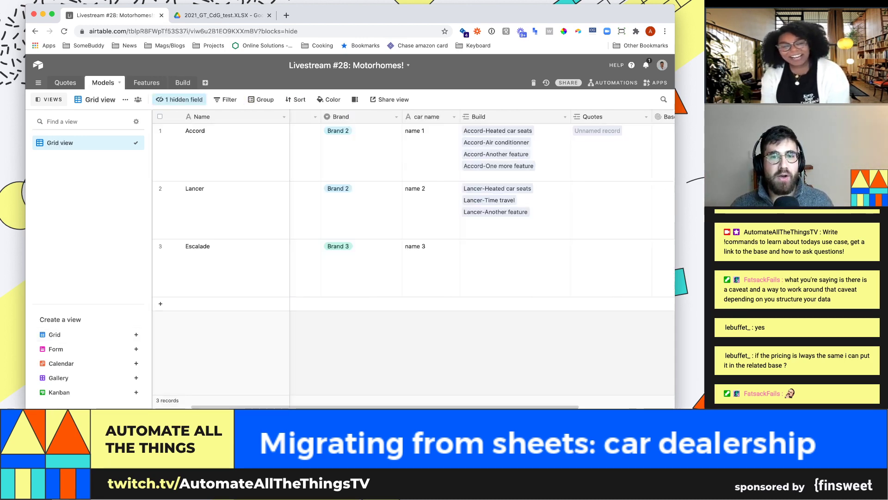
click(66, 83)
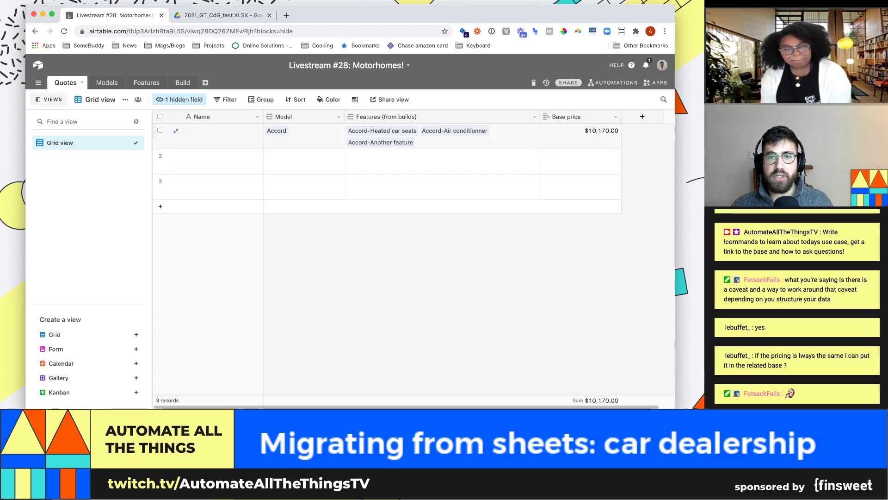
click(509, 138)
key(Delete)
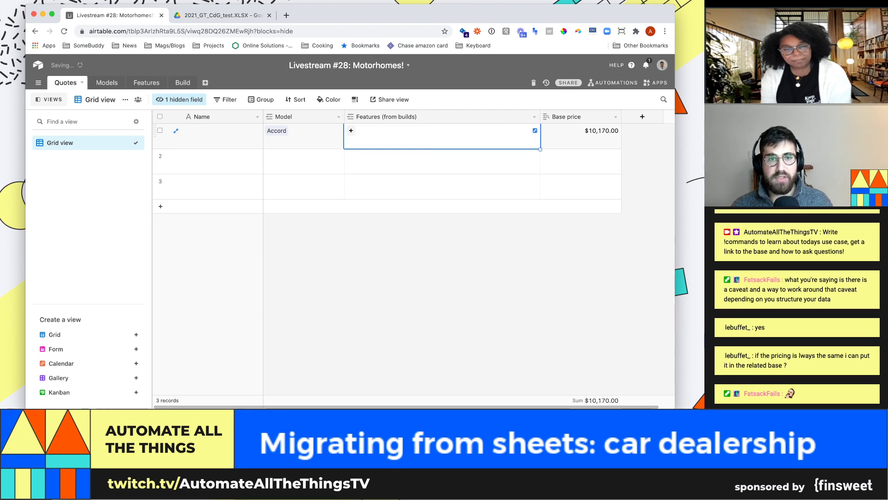
click(351, 130)
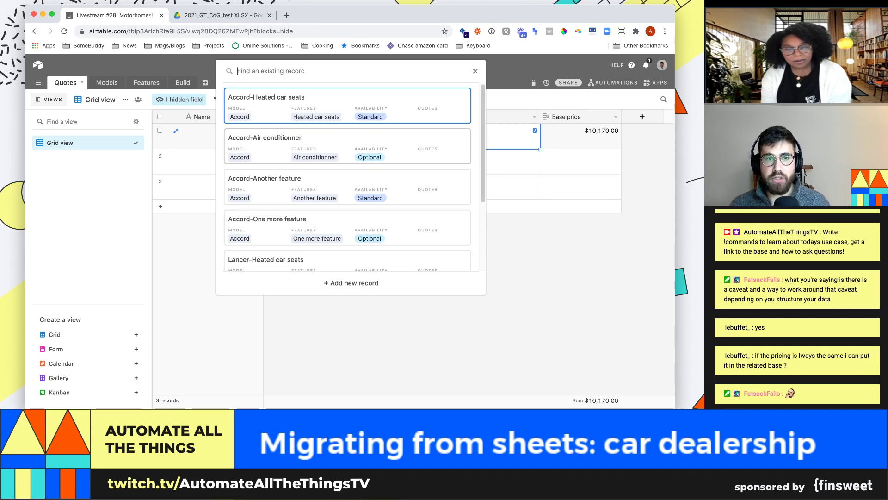
key(Escape)
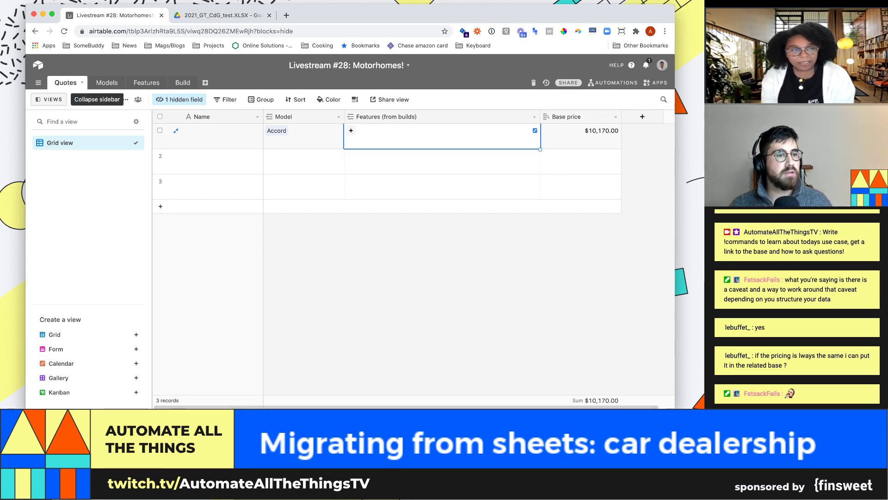
Create a new grid view named "Optional features" in the Build table
click(183, 83)
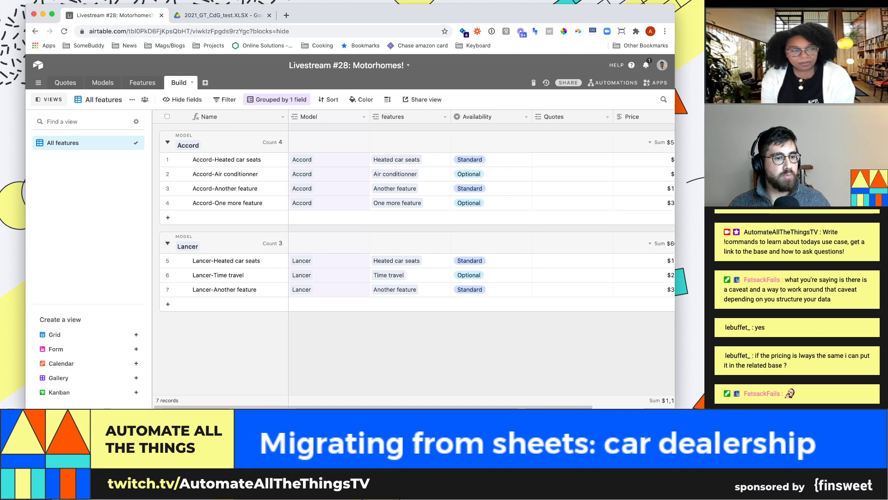
click(55, 335)
text(Opti)
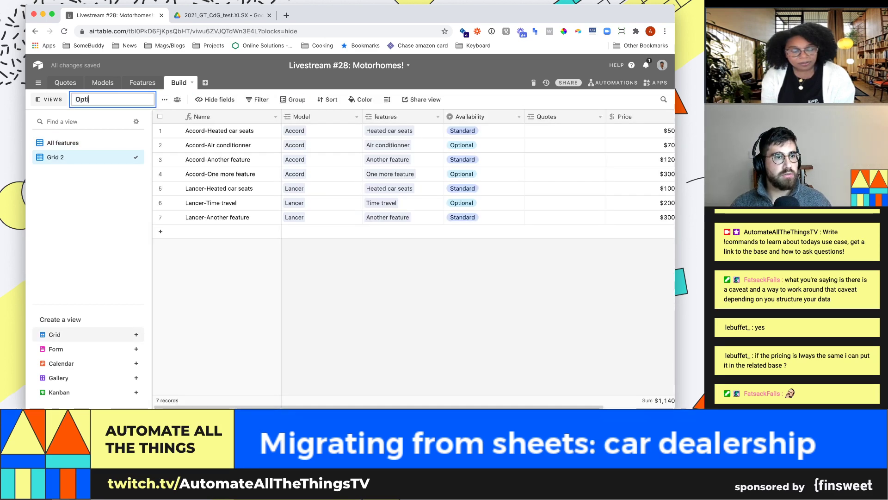
text(onal features)
key(Return)
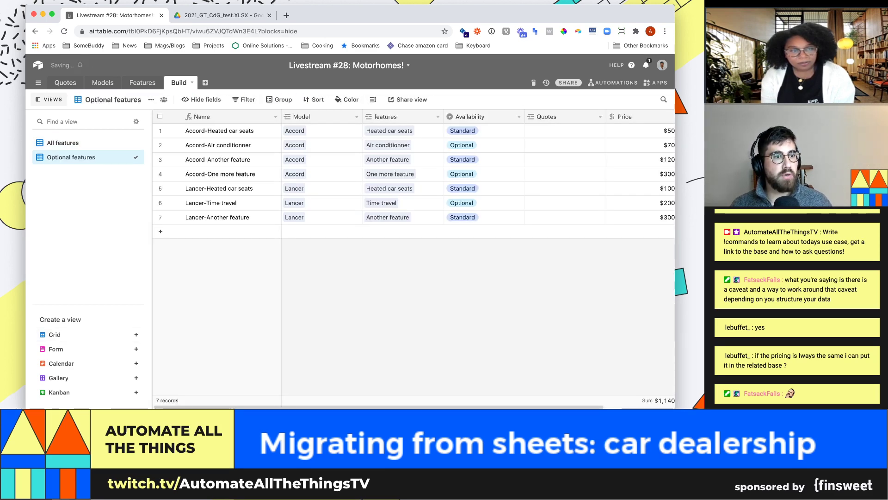
Add a filter on the Availability field to the Build table's Optional features view
click(65, 83)
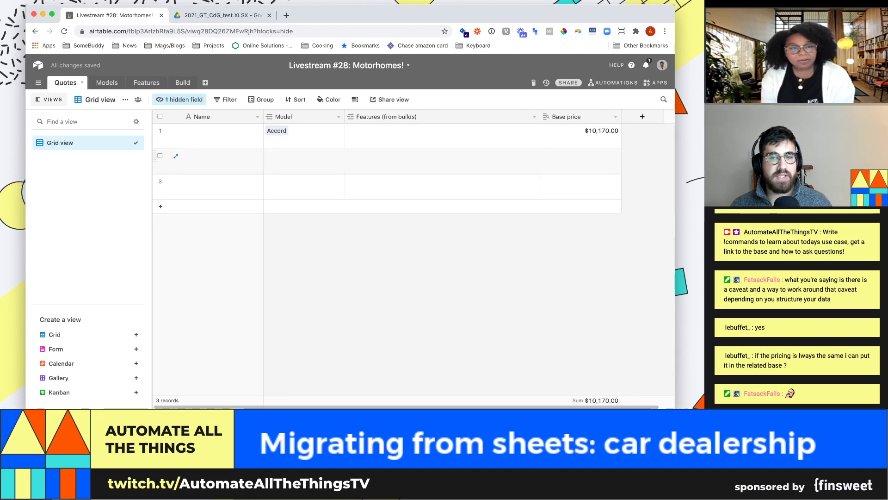
click(416, 136)
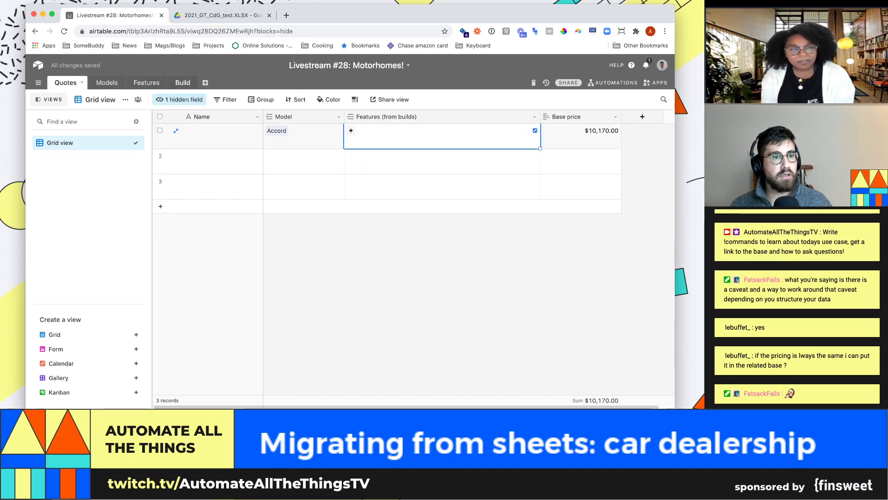
click(183, 83)
click(244, 100)
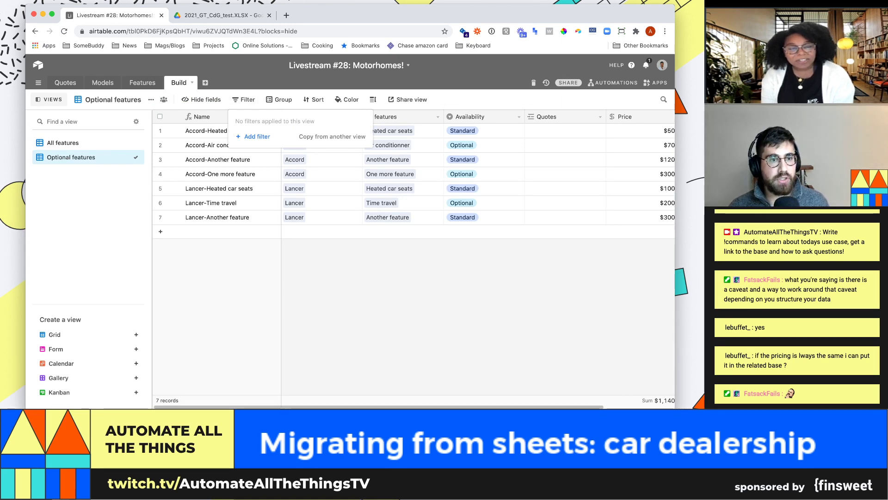
click(254, 137)
click(291, 121)
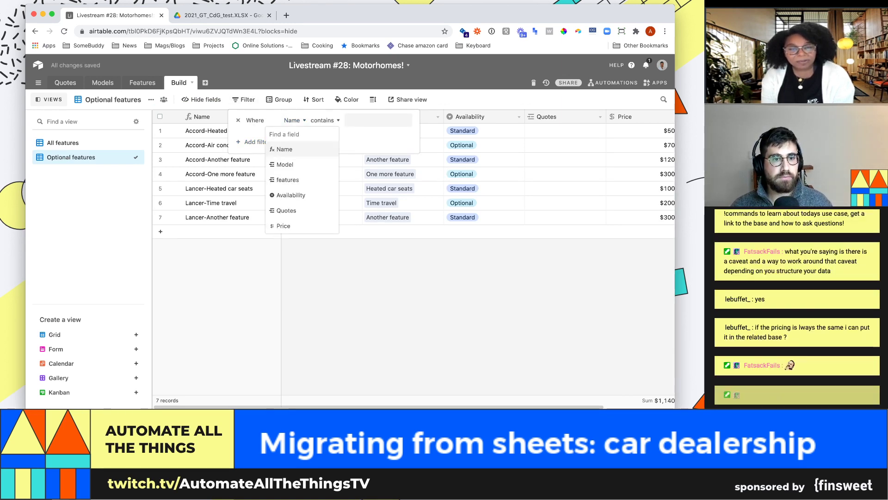
text(ava)
key(Return)
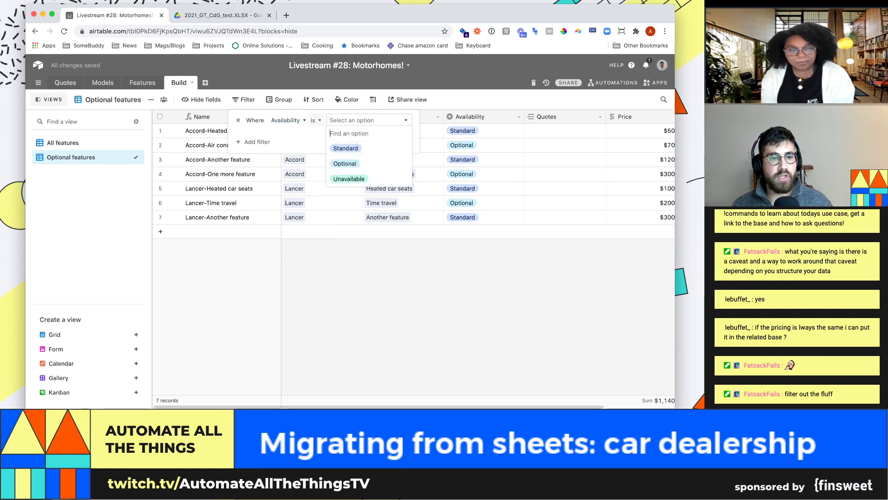
Set the filter condition so that Availability is Optional and close the filter settings
click(316, 120)
click(322, 164)
click(373, 120)
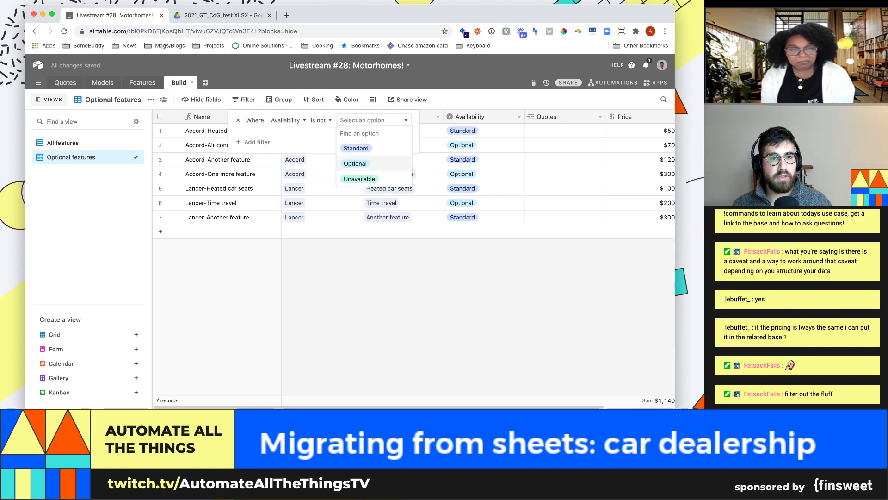
click(356, 163)
click(374, 120)
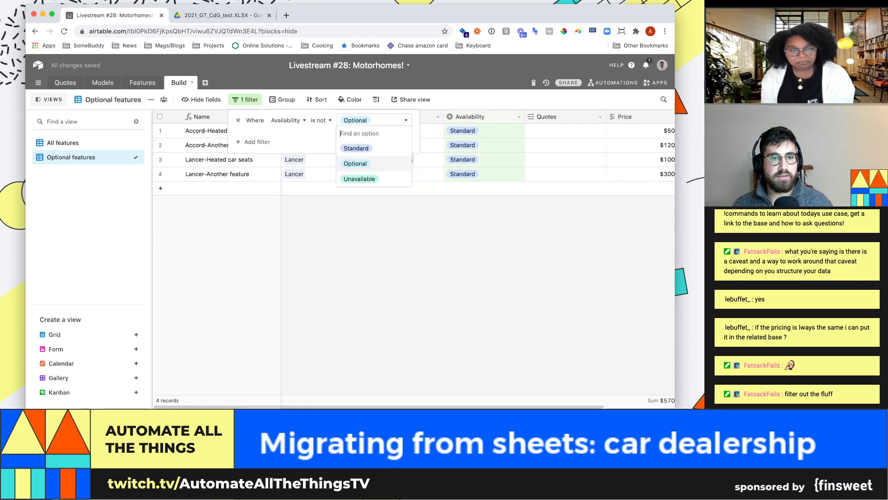
click(320, 120)
click(317, 149)
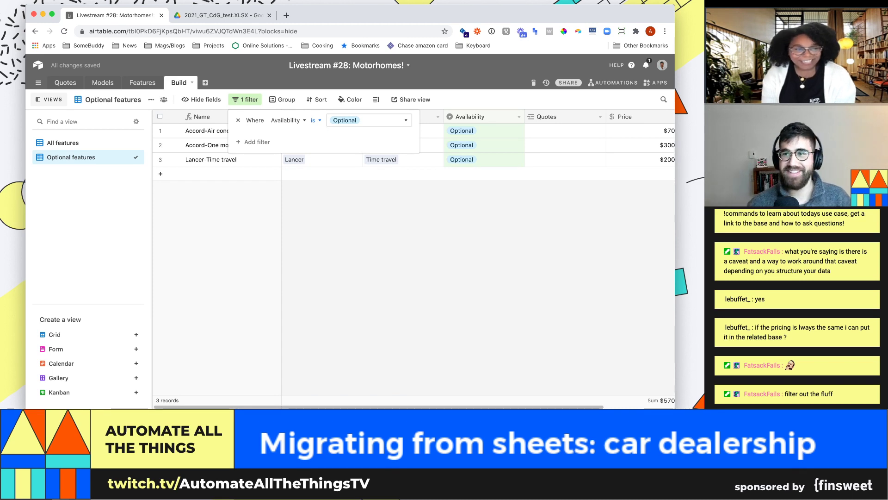
key(Escape)
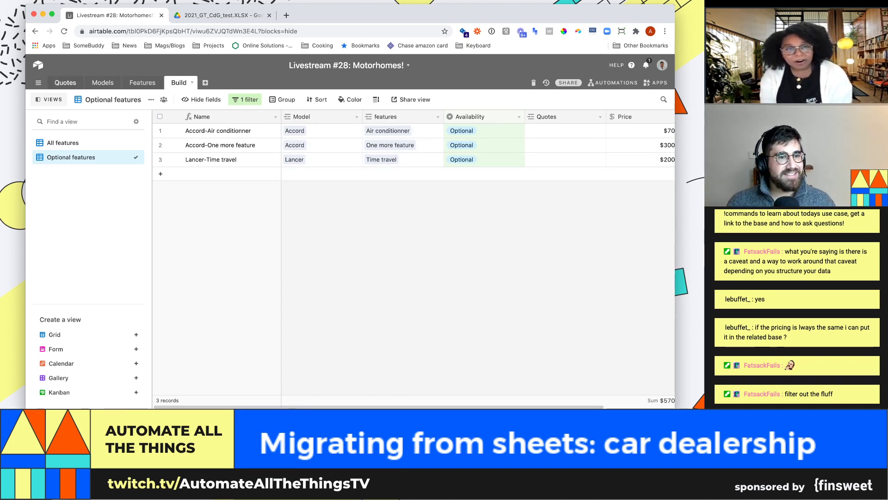
Limit record selection for the Features (from builds) field in Quotes to the Optional features view and save the field
click(65, 83)
click(442, 135)
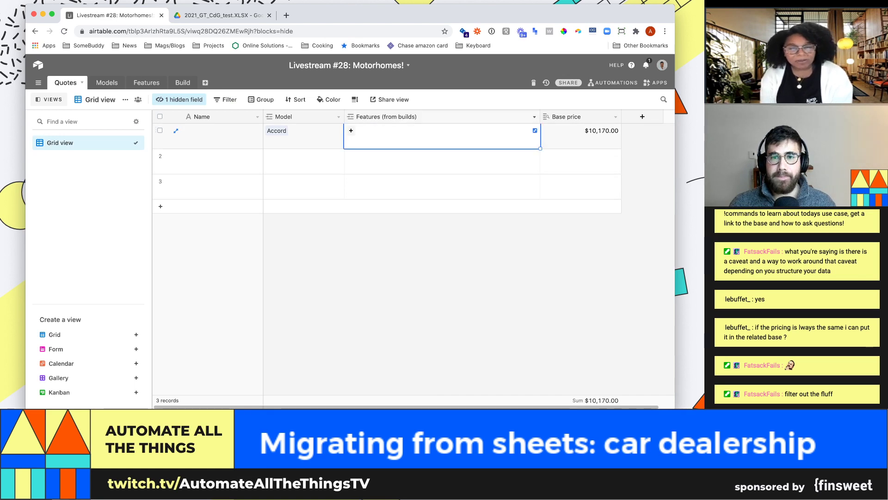
click(535, 116)
click(434, 133)
click(355, 204)
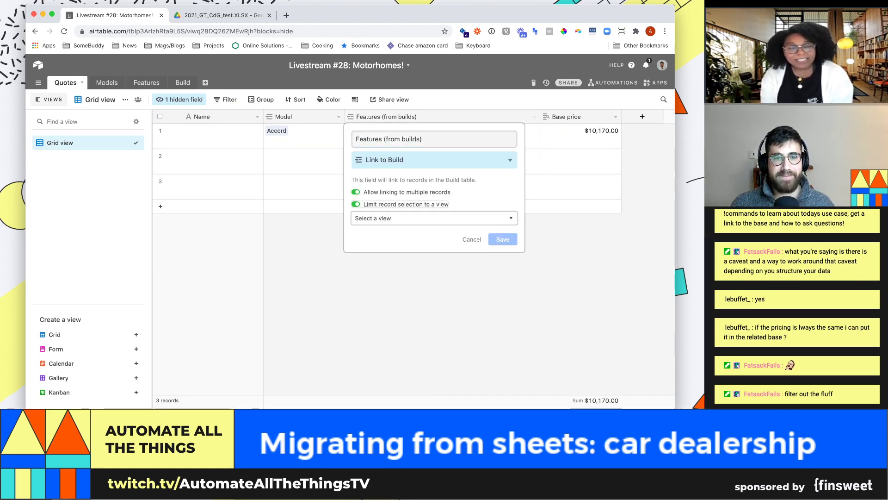
click(434, 218)
click(387, 262)
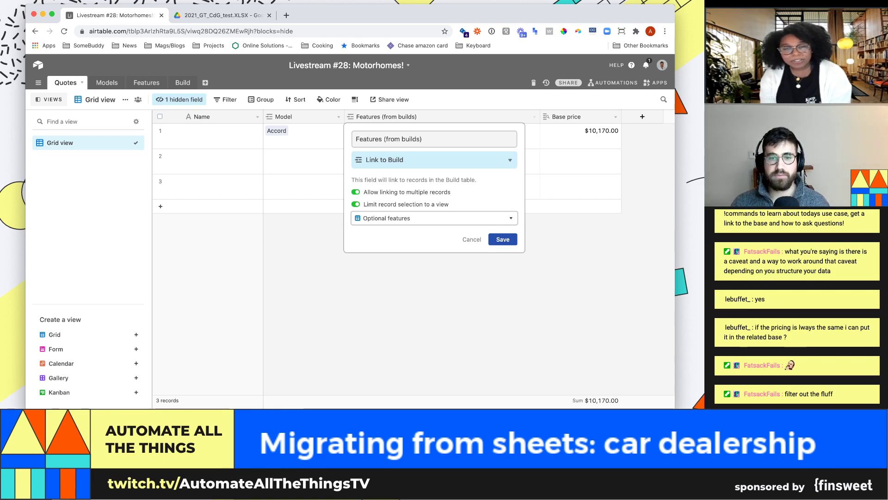
key(Return)
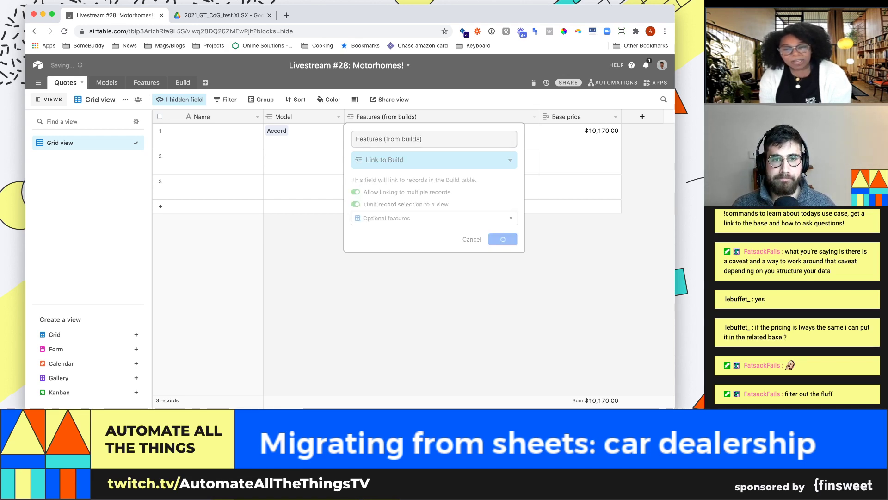
Link Accord-Air conditionner and Lancer-Time travel to the Accord quote as features
click(351, 130)
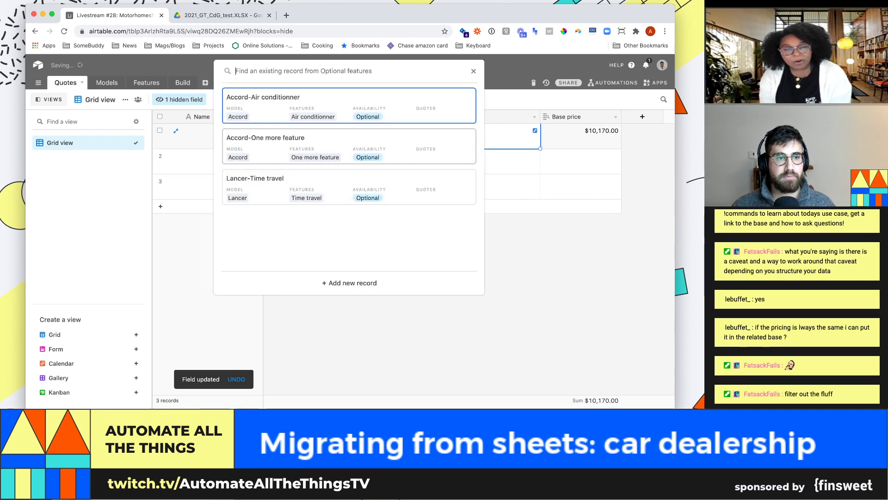
text(accord)
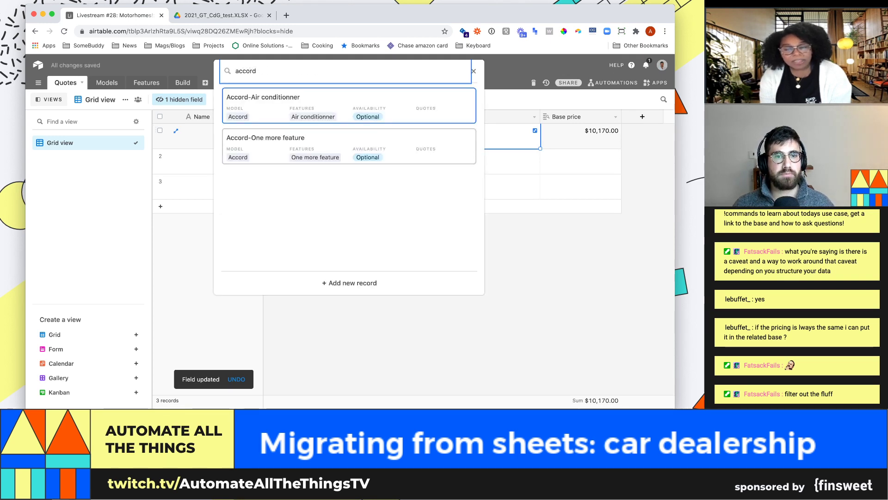
key(Return)
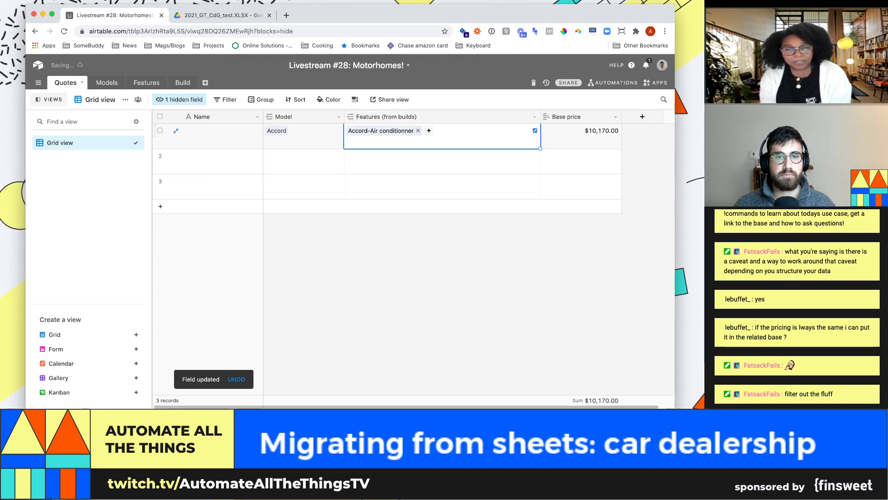
click(429, 131)
click(352, 147)
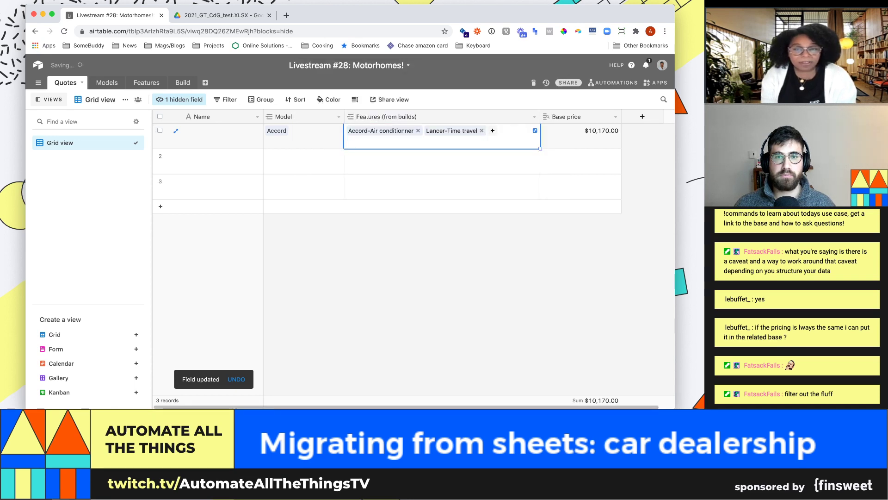
Link the second quote's Model to Lancer
click(442, 161)
click(304, 161)
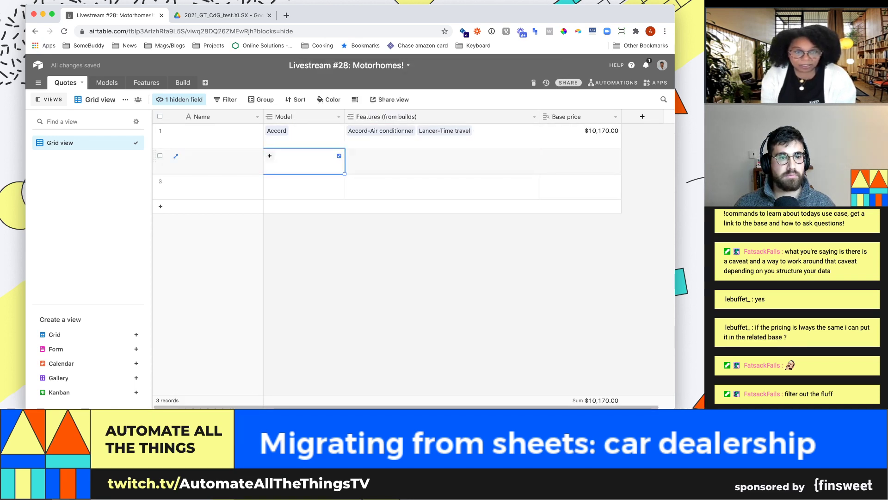
click(270, 156)
click(273, 145)
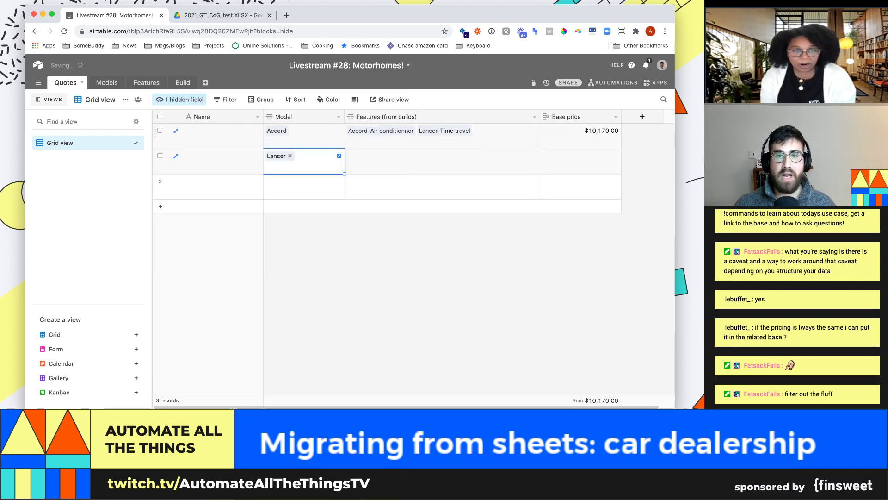
Rename the Features (from builds) field in Quotes to Add ons
click(535, 116)
click(387, 131)
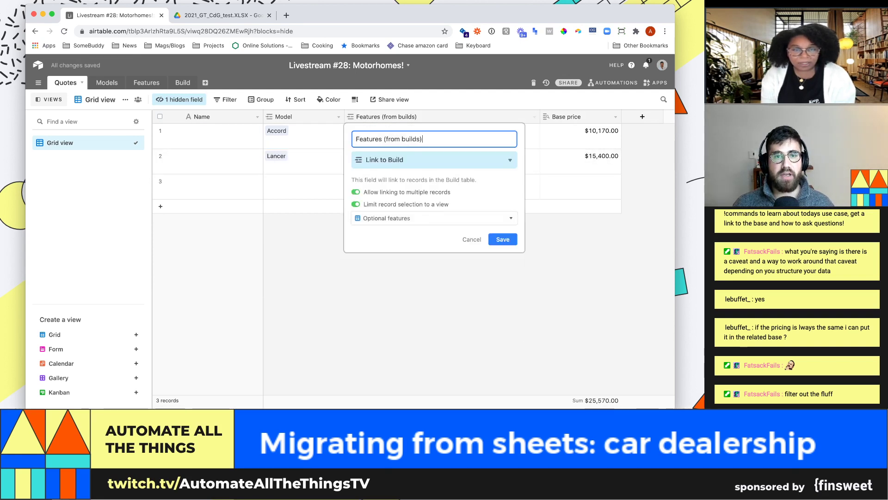
key(super+a)
text(Add ons)
key(Return)
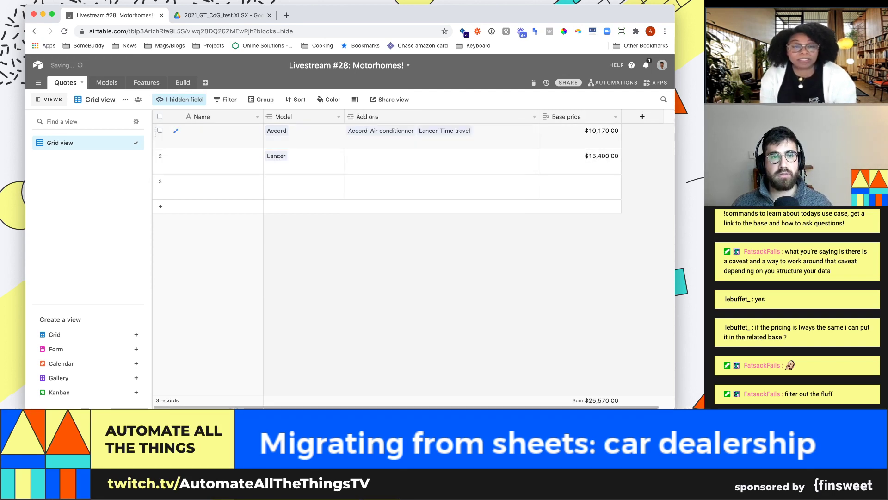
Link Lancer-Time travel as an add-on to the Lancer quote
click(370, 159)
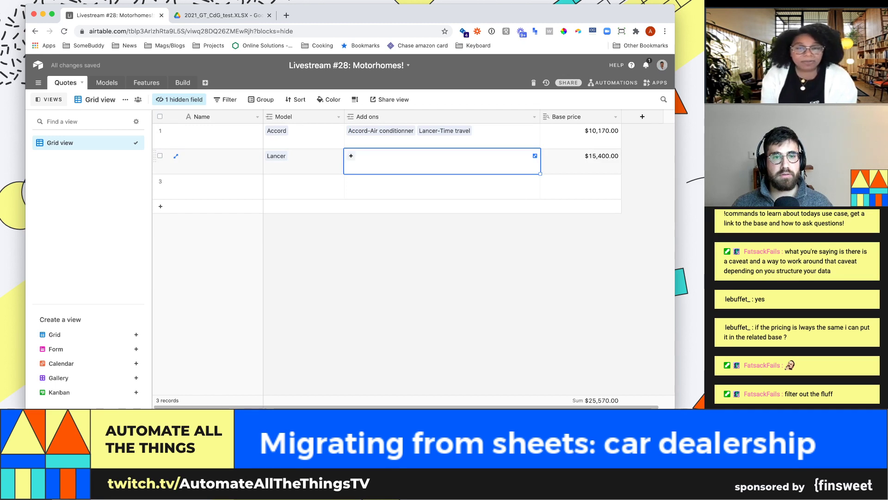
click(352, 157)
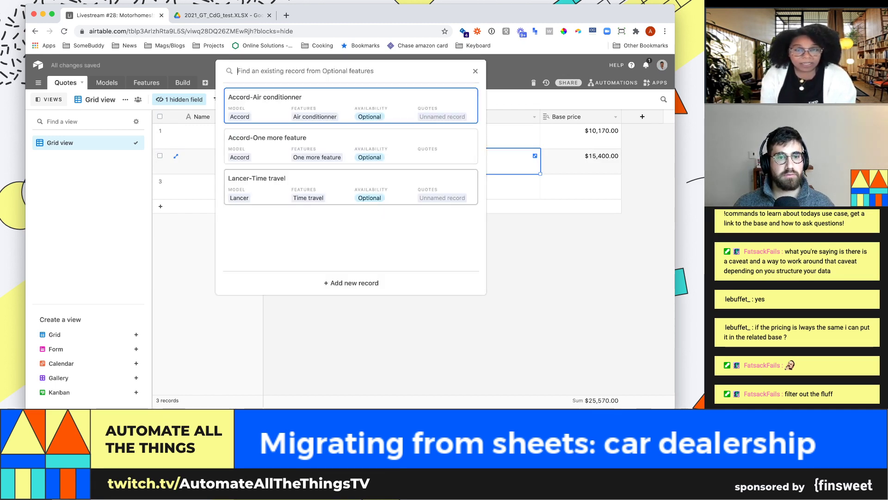
click(323, 186)
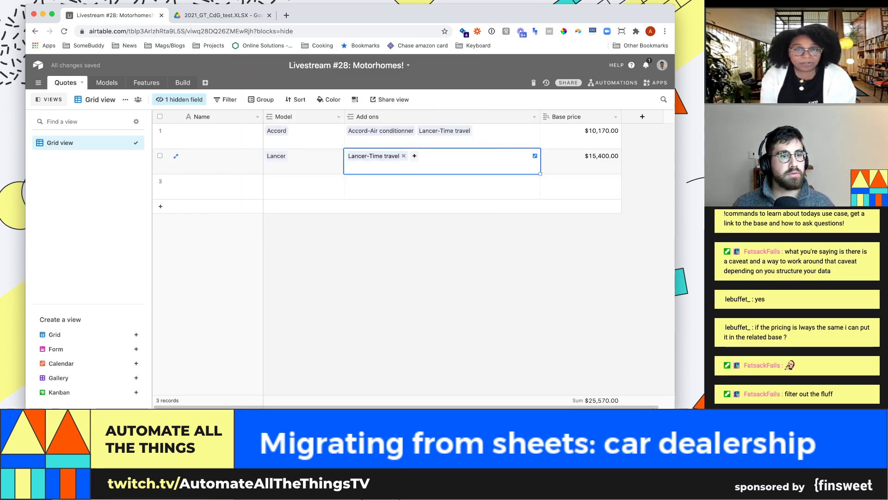
Check the optional features in the Build table, return to Quotes and narrow the Add ons column slightly
click(183, 83)
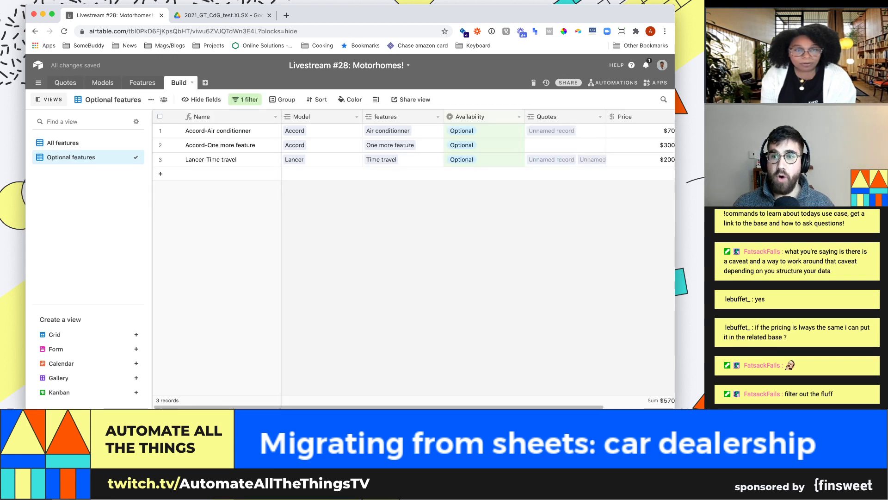
click(65, 83)
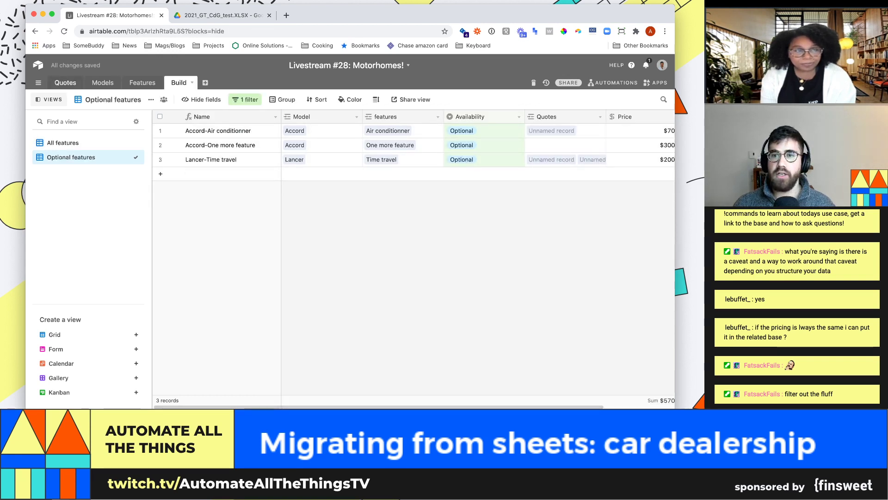
drag(540, 117, 515, 117)
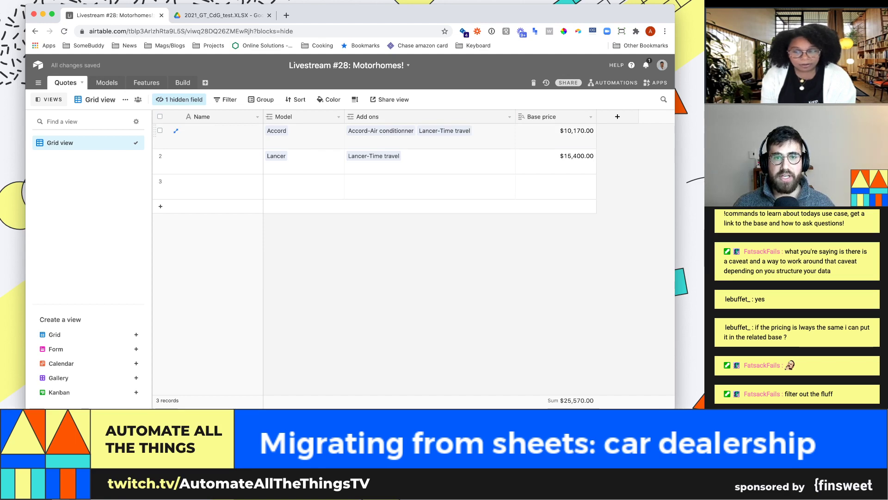
Examine the linked Accord-Air conditionner record's details down to its price and close it
click(431, 139)
click(380, 130)
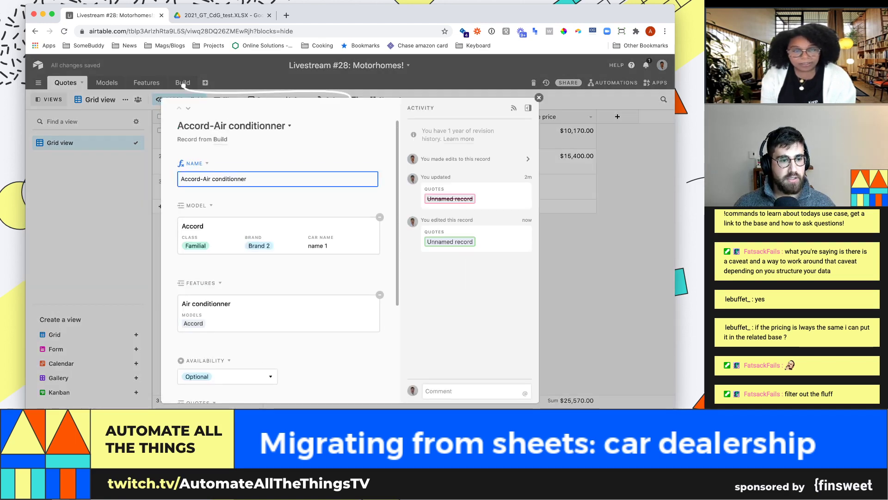
scroll(278, 254, down, 5)
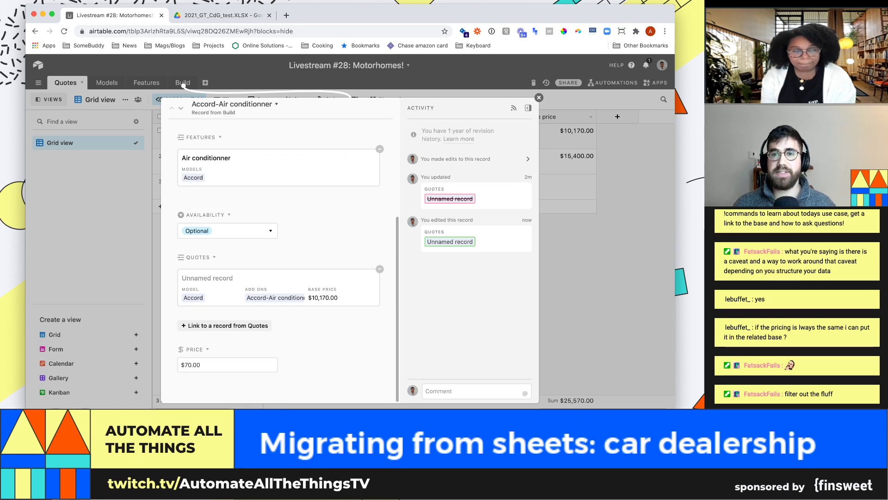
key(Escape)
Add a field named Total price to Quotes with the Rollup field type
click(617, 116)
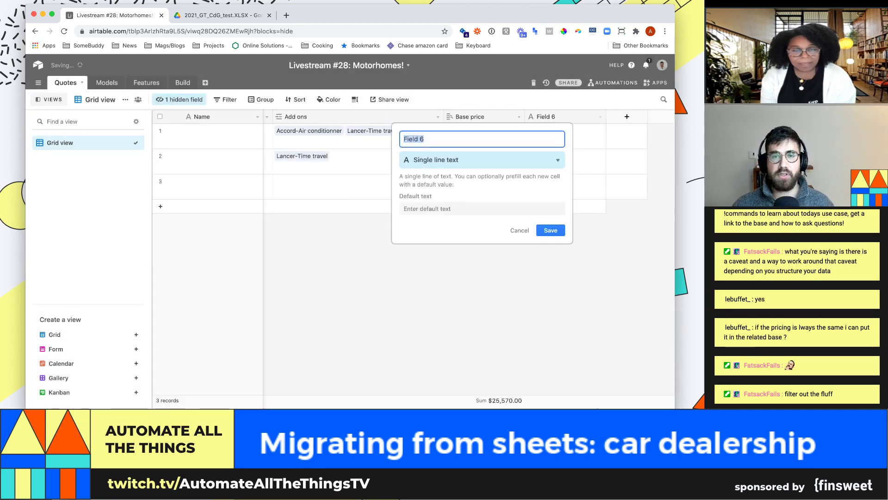
text(Total price)
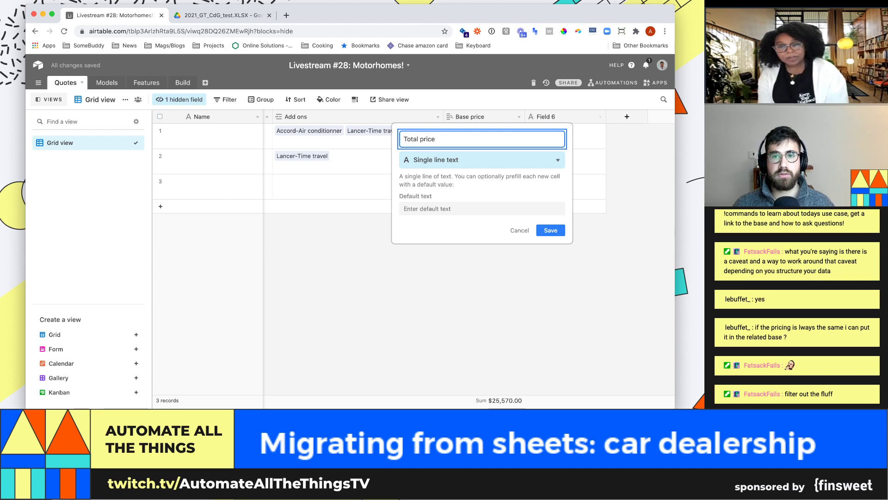
key(Tab)
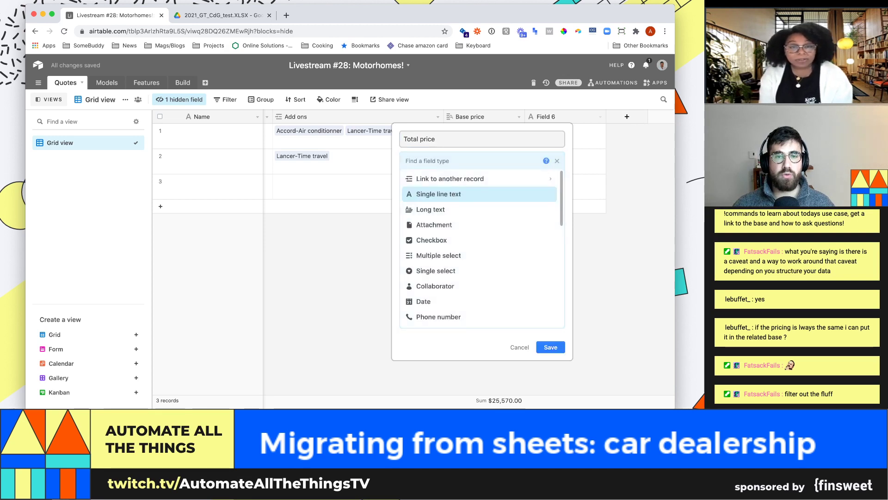
text(ro)
key(Return)
key(Tab)
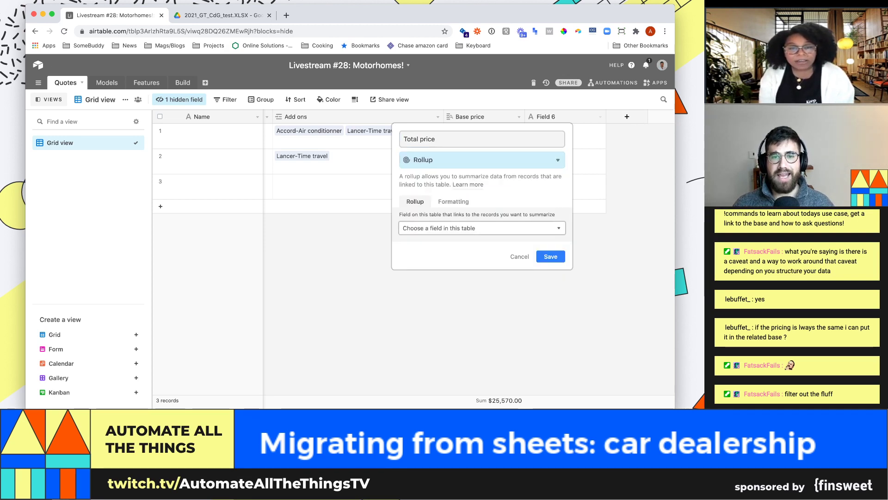
Configure the rollup to summarize the Price field of the Build records linked through Add ons
key(Return)
key(Down)
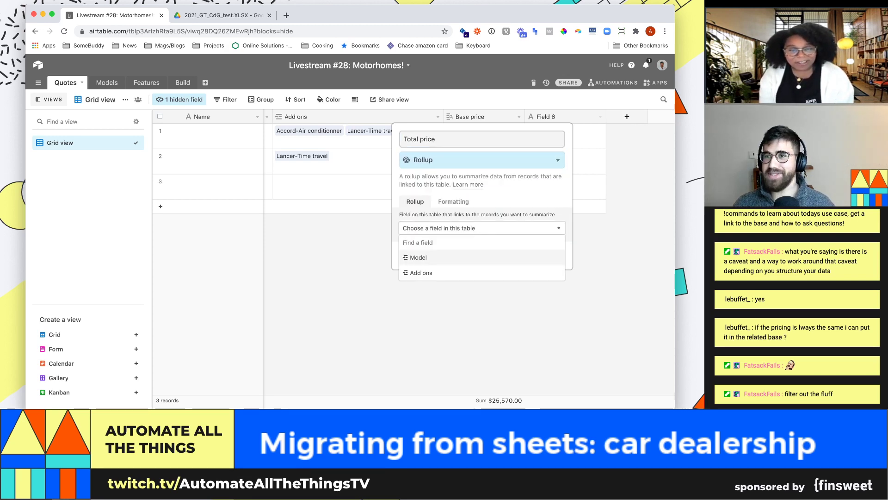
key(Down)
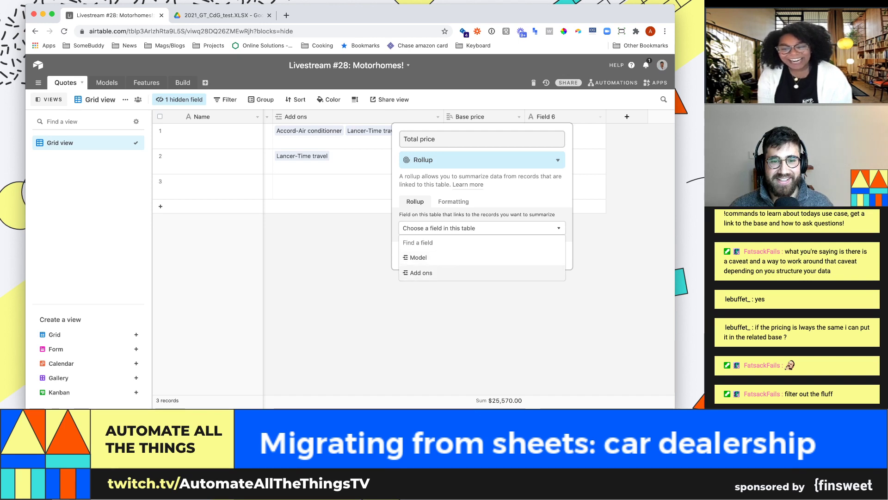
key(Return)
click(489, 255)
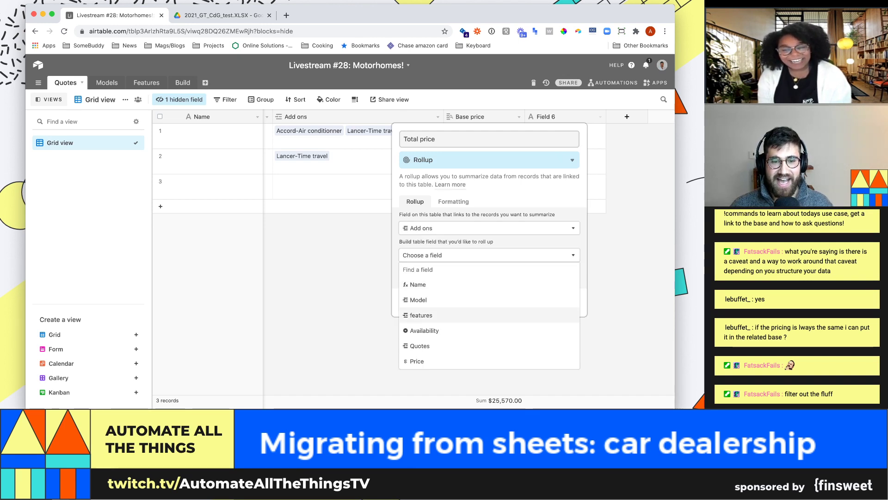
key(Return)
Set the rollup's aggregation formula to sum(values)+{Base price} and save the field
click(489, 306)
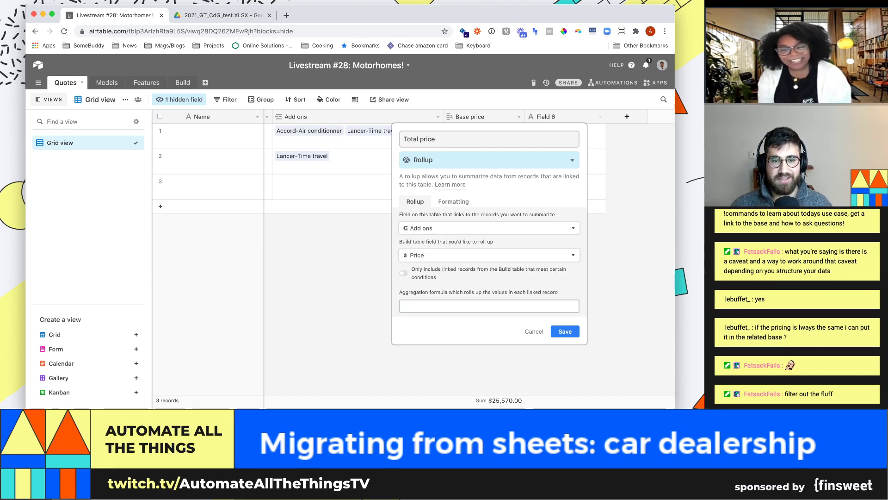
text(sum(values)
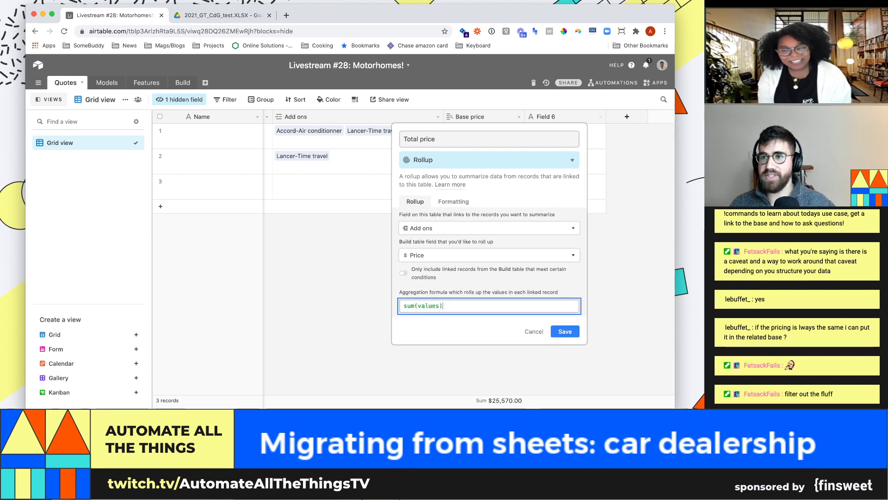
text()+)
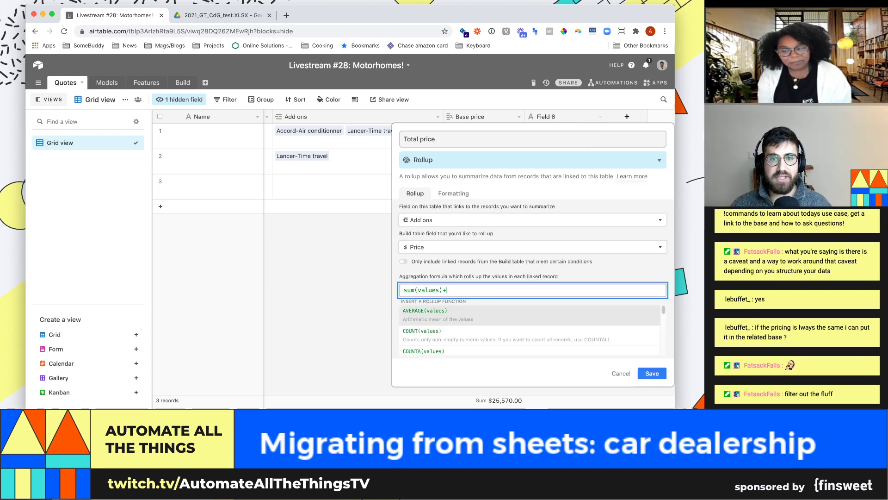
text({Base )
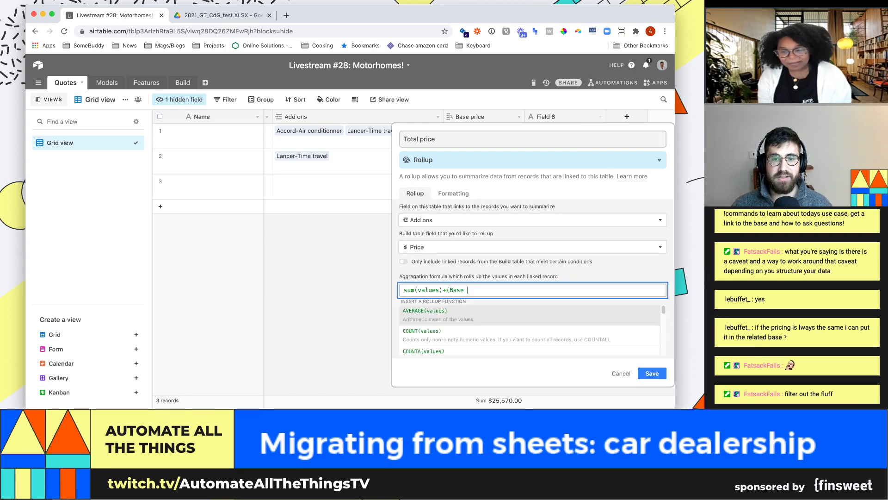
text(price})
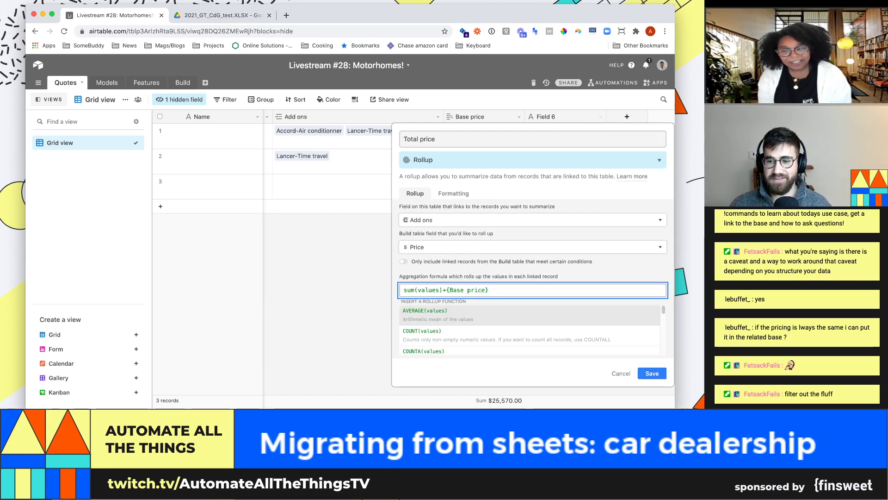
key(Return)
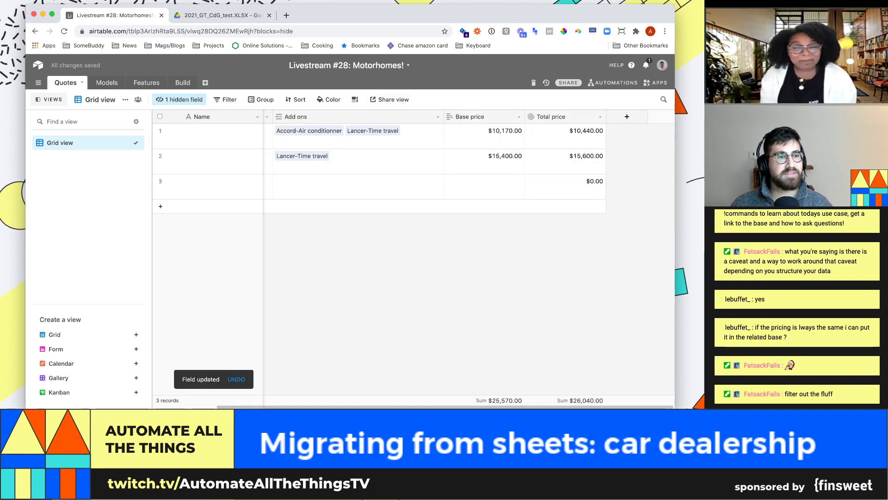
Hide the Base price field in the Quotes grid view and close the field list
click(180, 99)
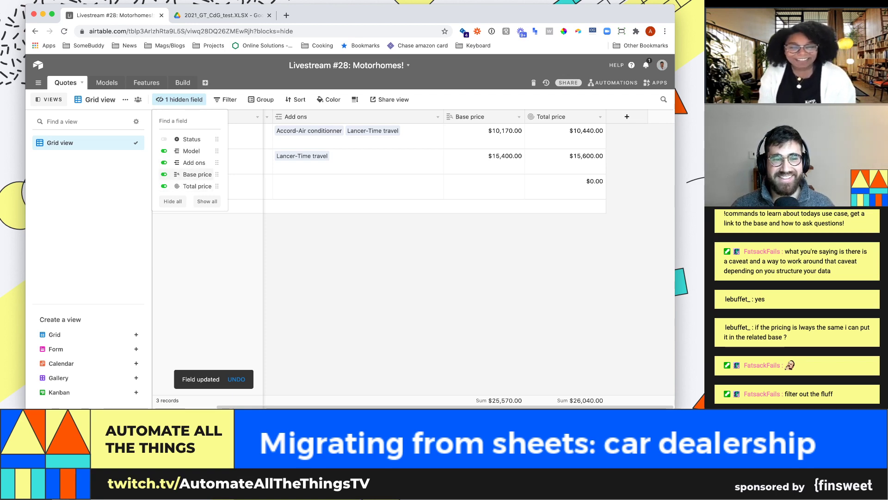
click(164, 174)
click(304, 186)
click(304, 186)
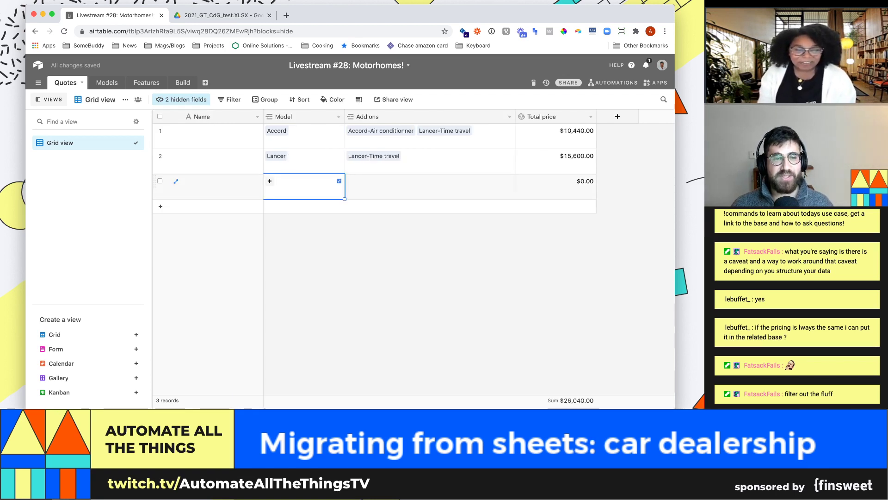
Review the Models and Features tables and Build's All features view, checking which models are linked to Multi exhaust
click(107, 82)
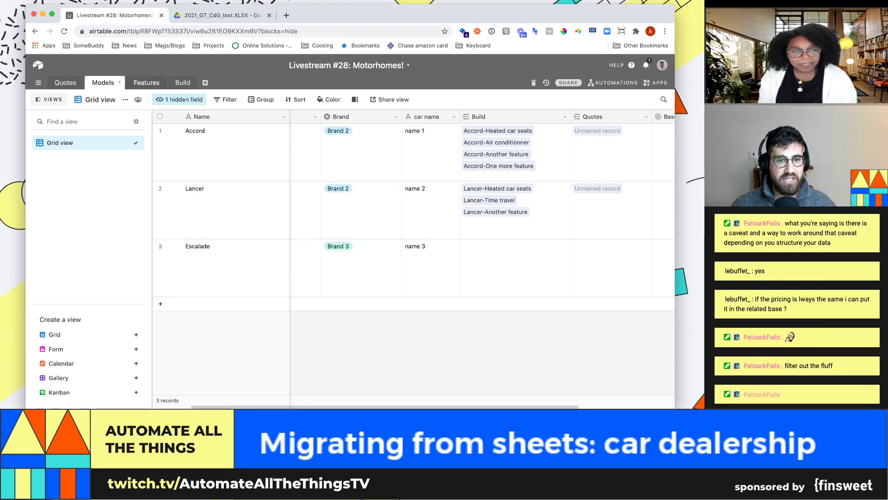
click(146, 82)
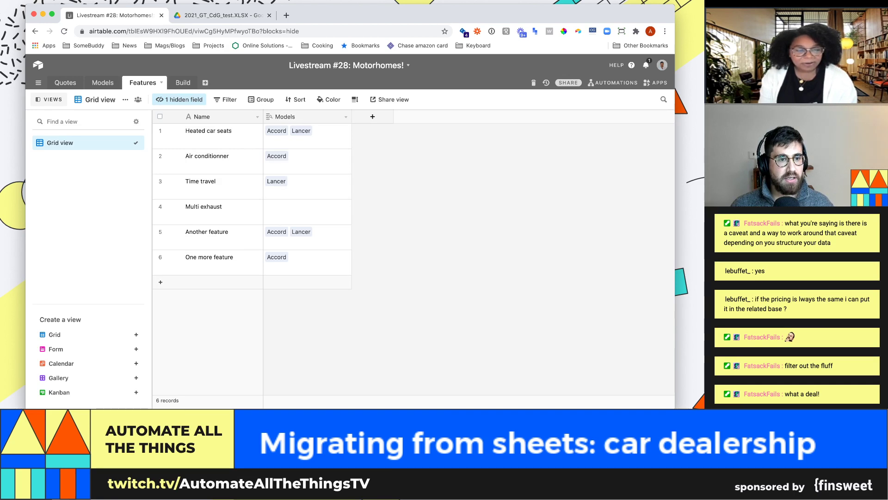
click(182, 82)
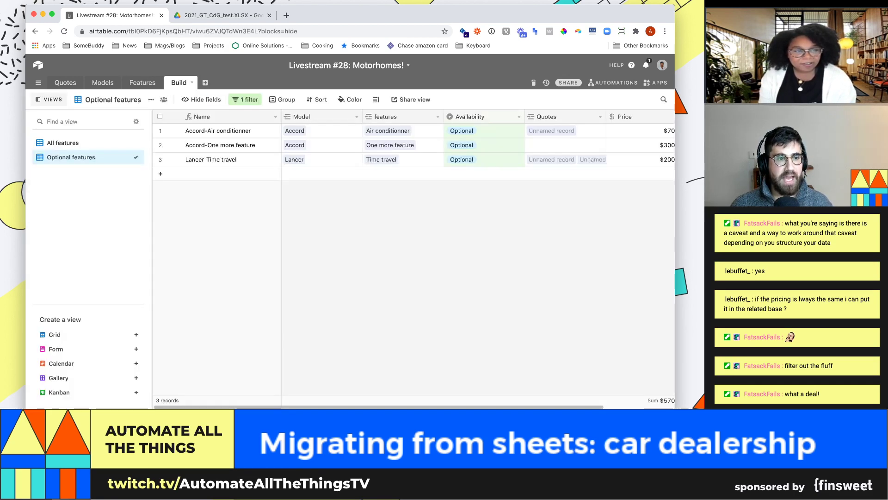
click(63, 142)
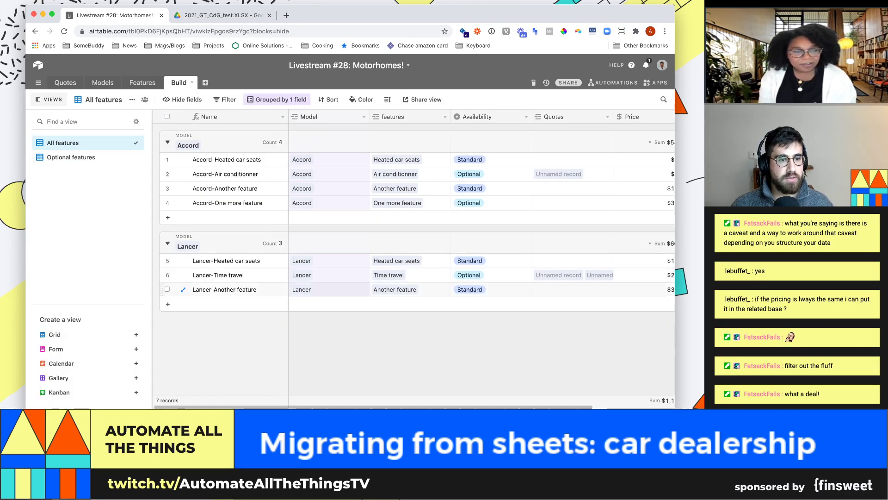
click(277, 100)
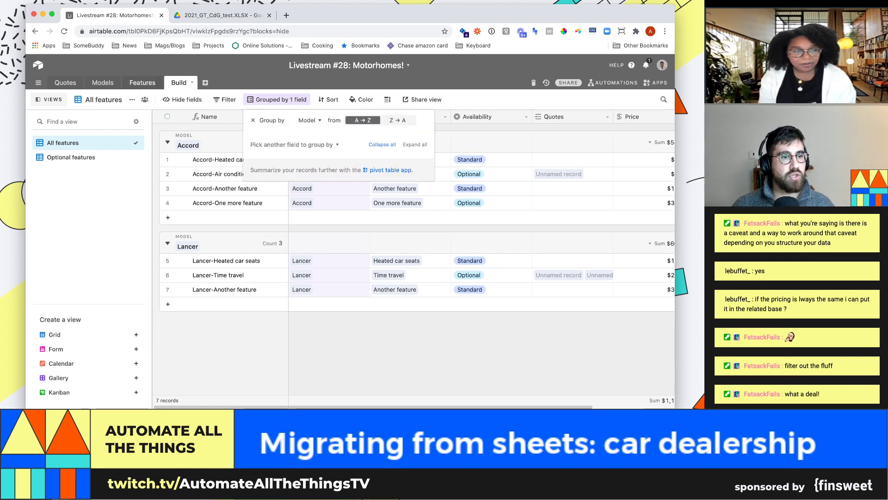
click(142, 82)
click(308, 211)
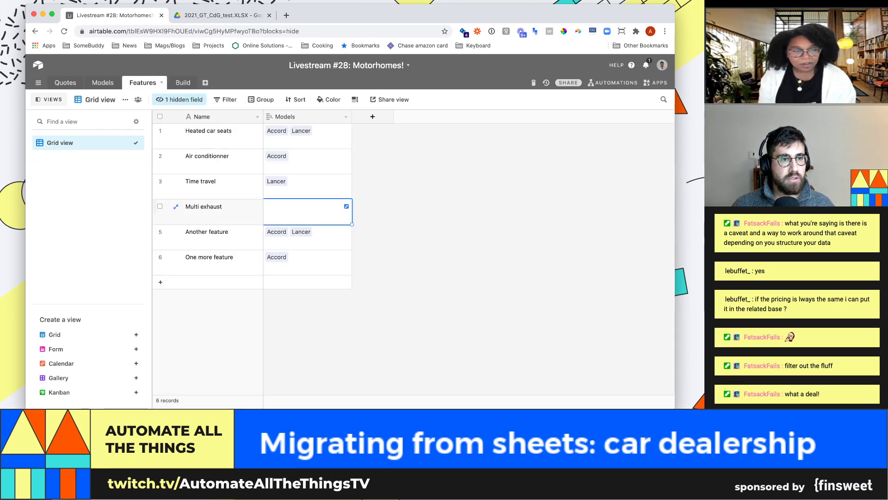
Remove the grouping by Model from the All features view of the Build table
click(179, 83)
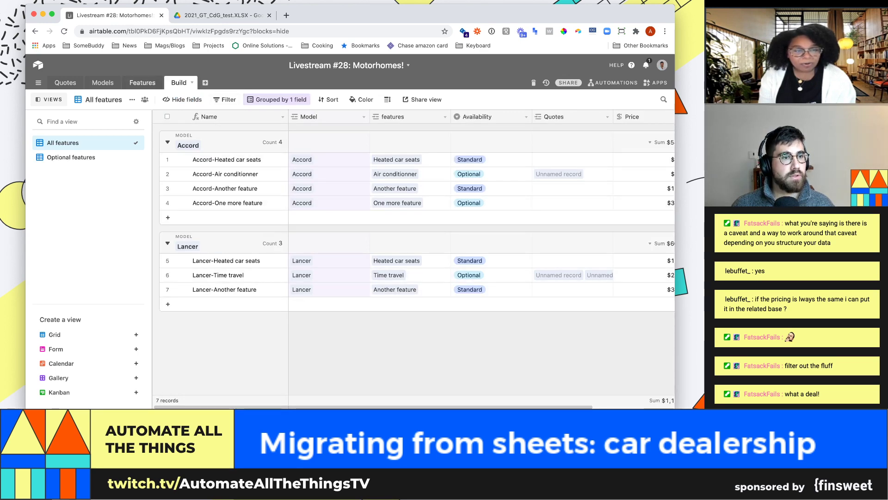
click(276, 99)
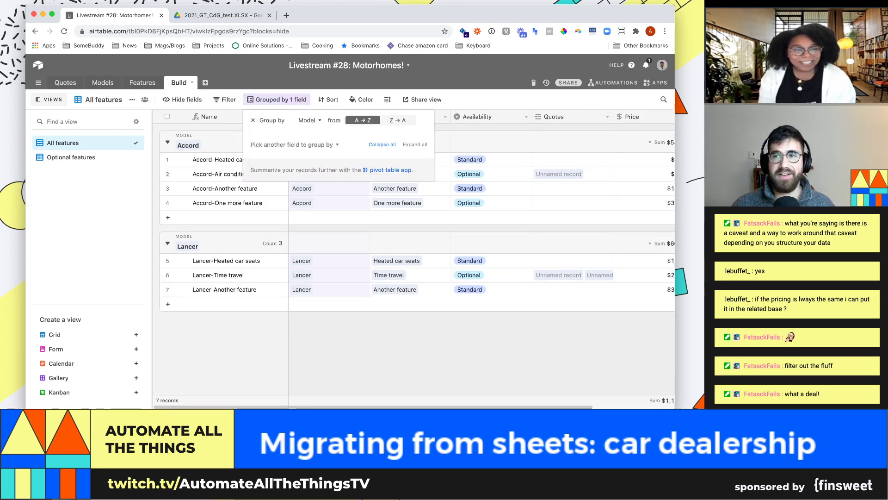
click(253, 120)
key(Escape)
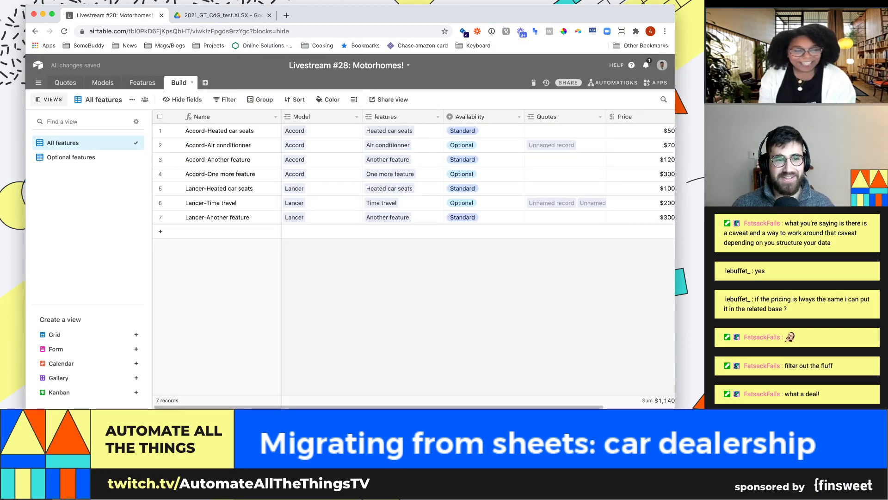
Add a record to the Build table's All features view, linking model Escalade to feature Heated car seats
key(Return)
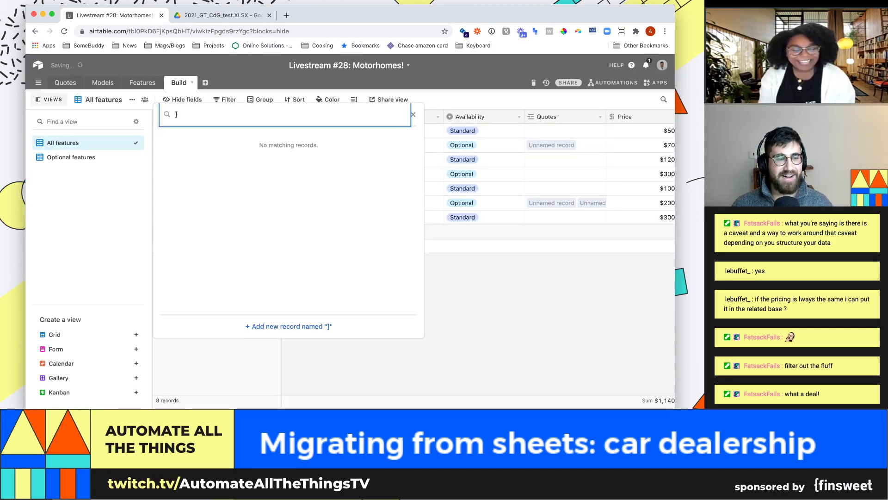
text(esc)
key(Return)
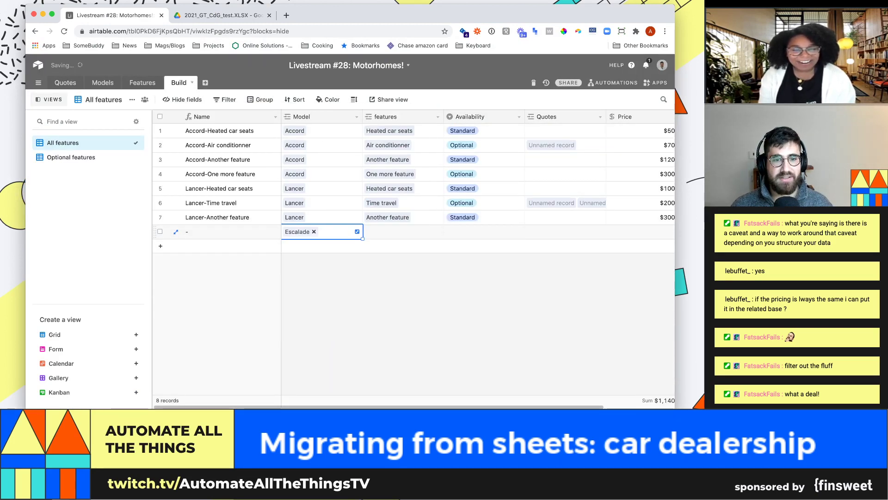
key(Up)
key(Right)
key(Down)
key(Return)
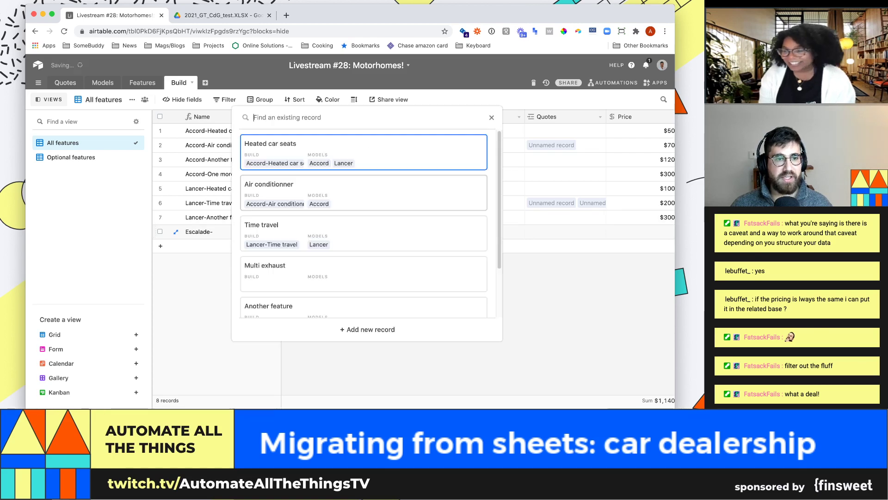
key(Return)
Add another Build record linking model Escalade to feature Multi exhaust
key(shift+Return)
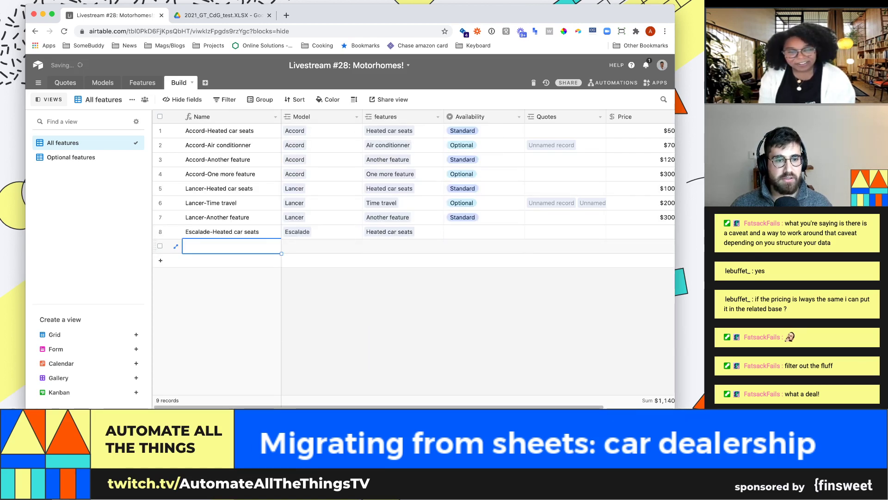
key(Left)
key(Return)
key(Down)
key(Down)
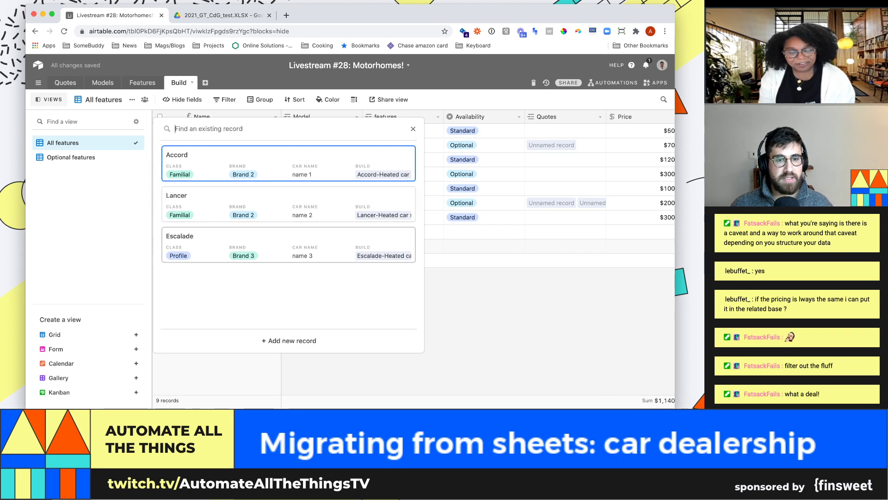
key(Return)
key(Right)
key(Return)
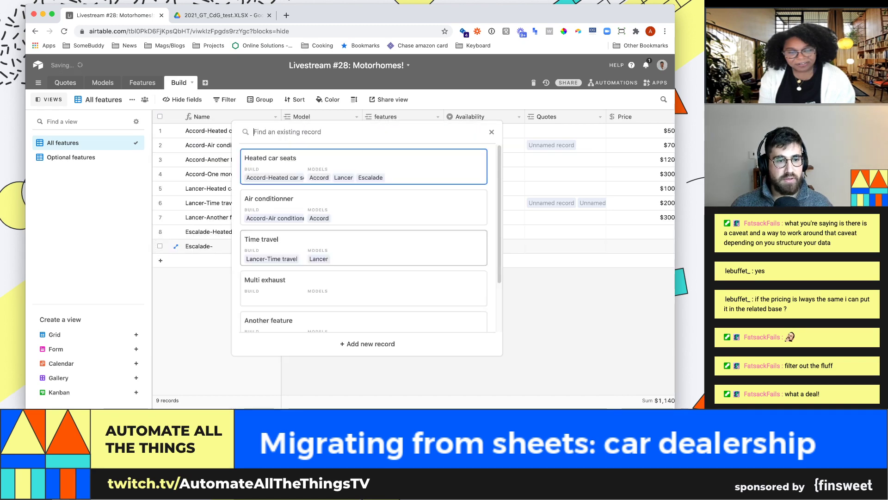
scroll(363, 239, down, 1)
click(363, 269)
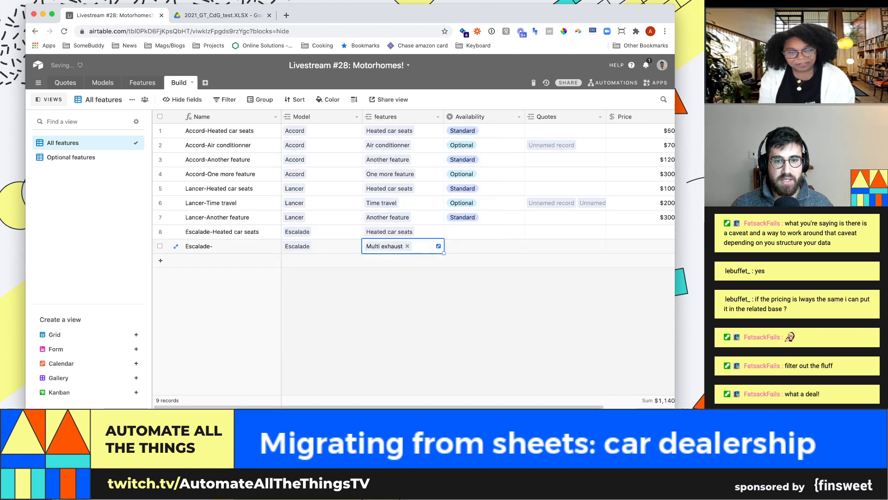
Set Availability to Standard for Escalade's Heated car seats and to Optional for its Multi exhaust
key(Up)
key(Right)
key(Return)
key(Return)
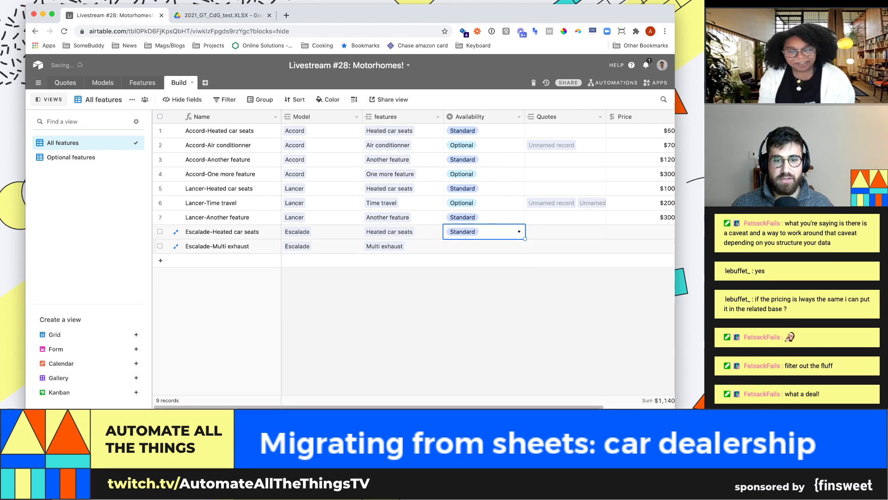
key(Down)
key(Return)
key(Down)
key(Return)
Set the Price of Escalade's Heated car seats to $500 and of its Multi exhaust to $750
key(Up)
key(Right)
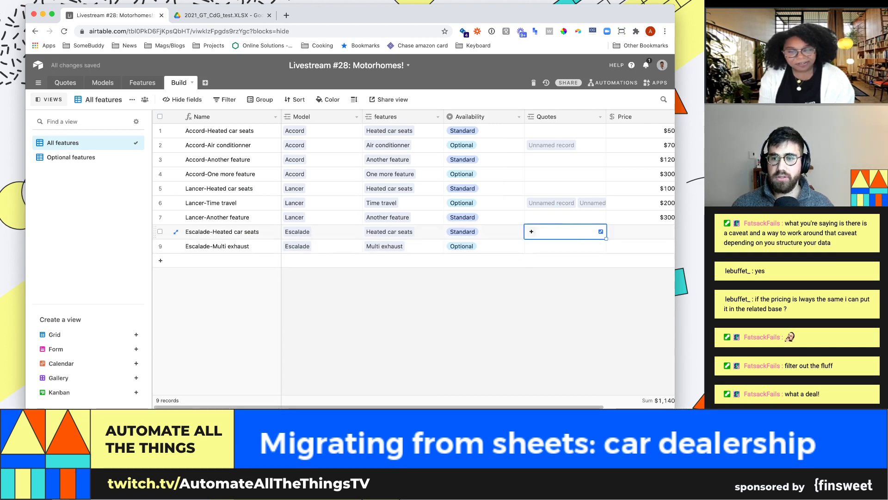
key(Right)
text(500)
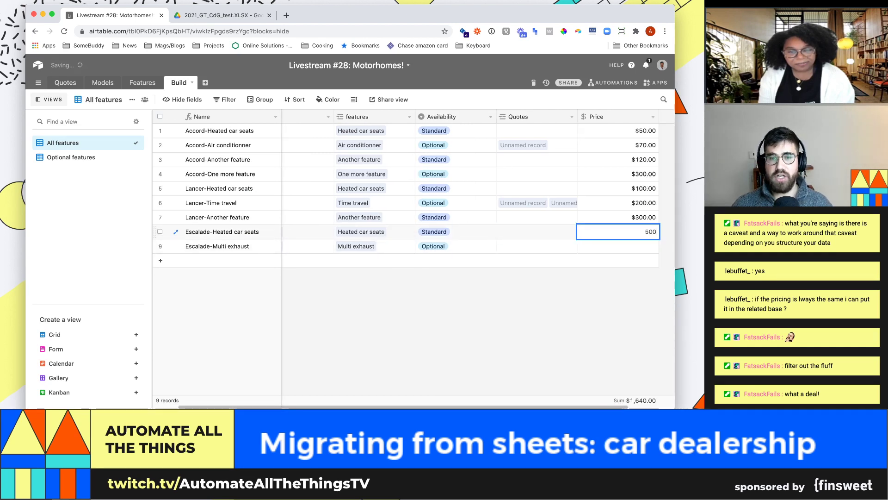
key(Return)
text(750)
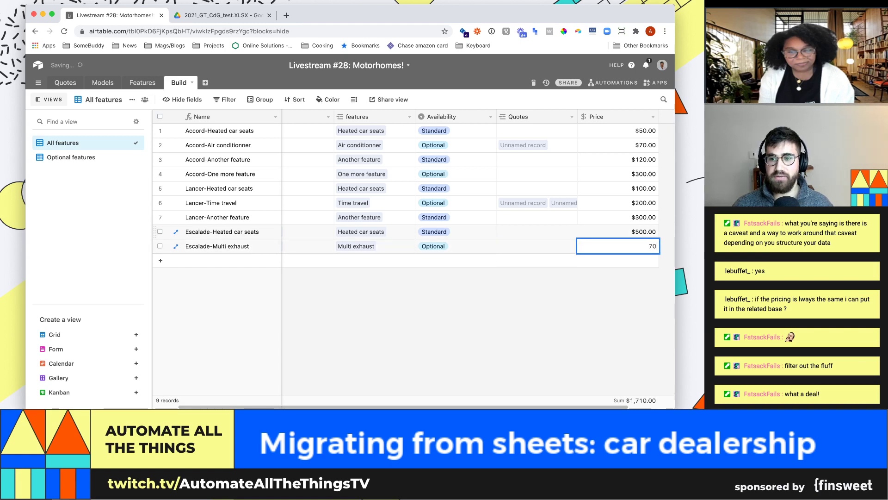
key(BackSpace)
text(50)
key(Return)
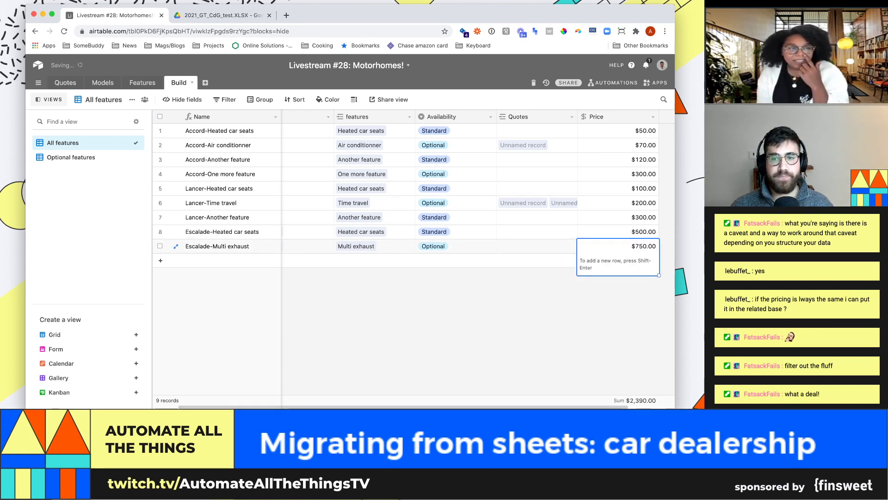
Check Escalade's Base price in the Models table
click(103, 83)
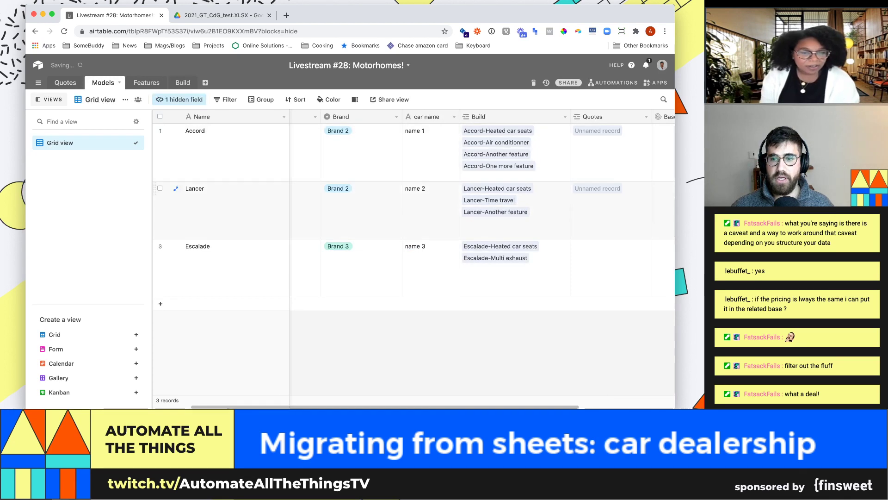
click(611, 267)
key(Right)
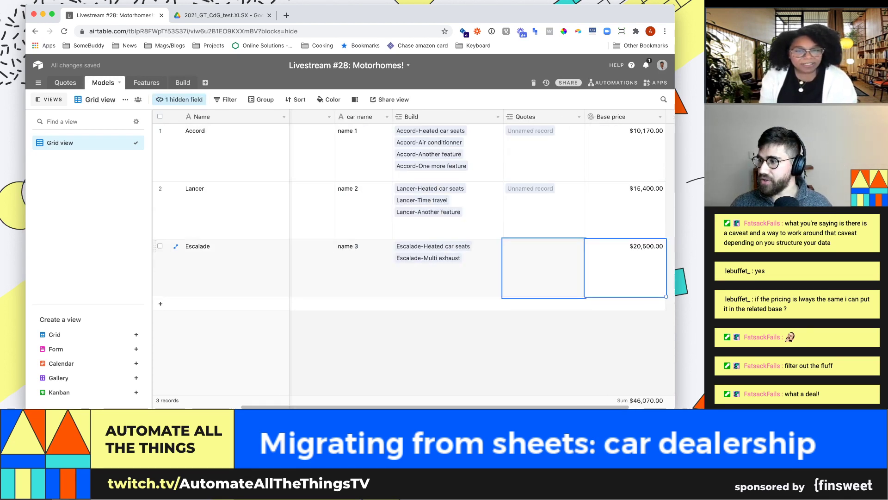
Insert a single line text field named "Name of client" directly before the Model field in the Quotes table
click(66, 83)
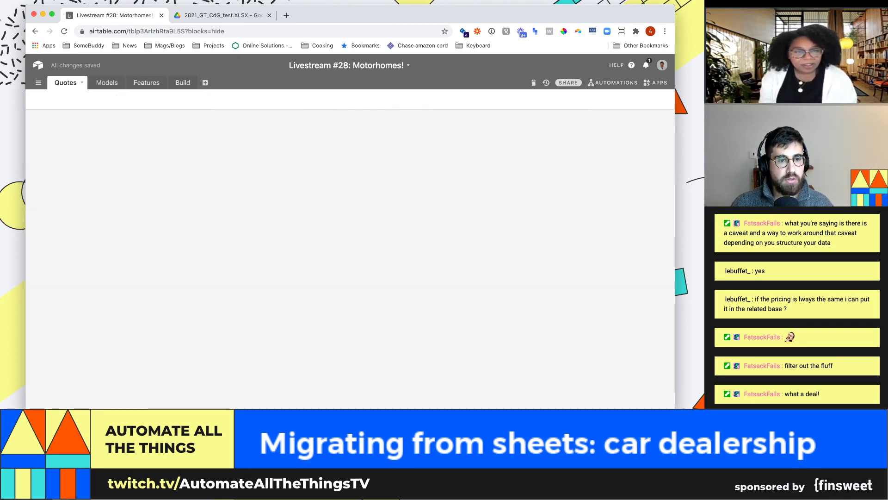
click(303, 186)
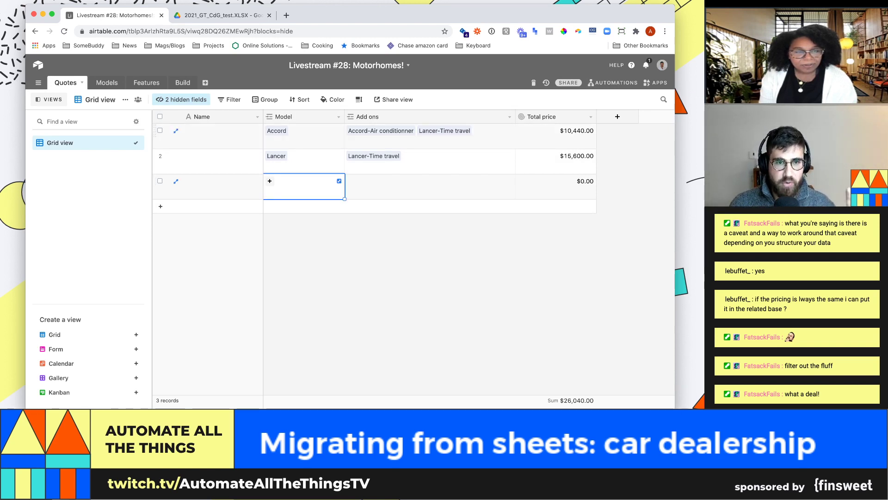
click(339, 117)
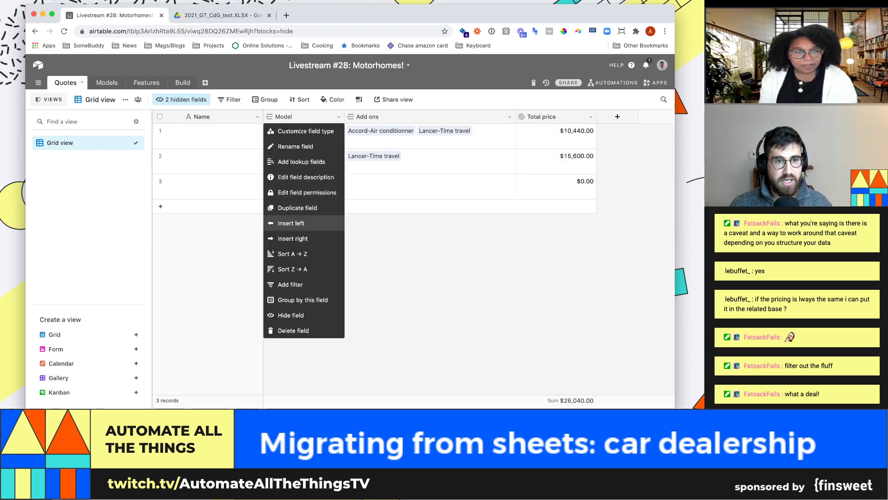
click(291, 222)
text(Name of cleitn)
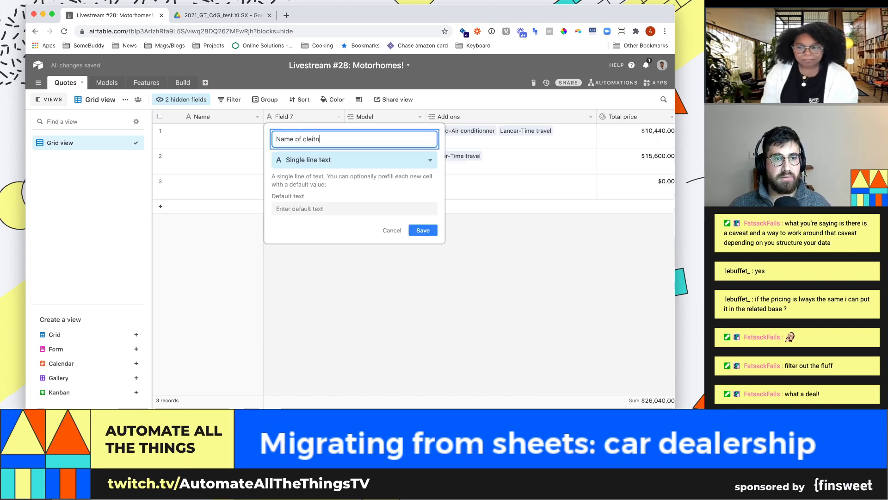
key(Return)
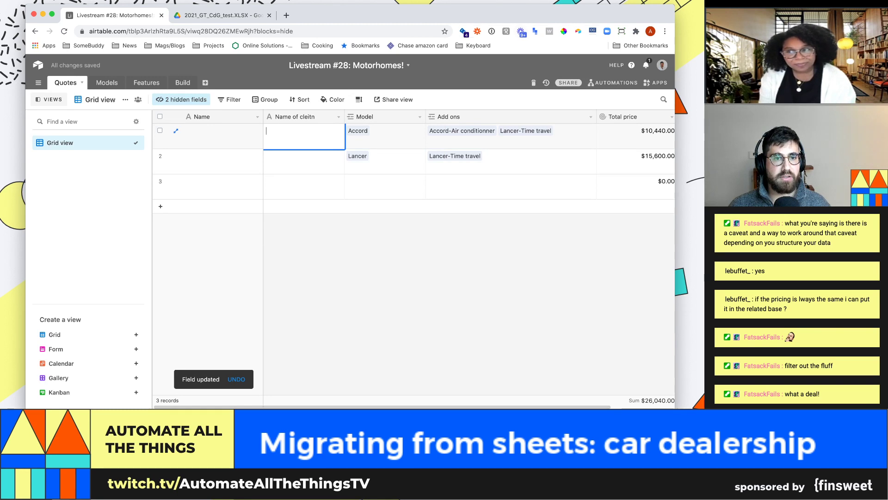
click(339, 117)
click(298, 131)
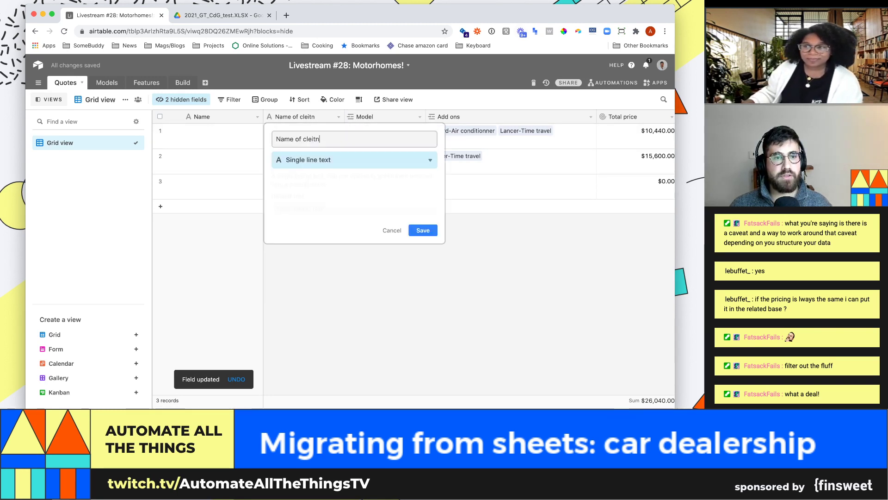
text(client)
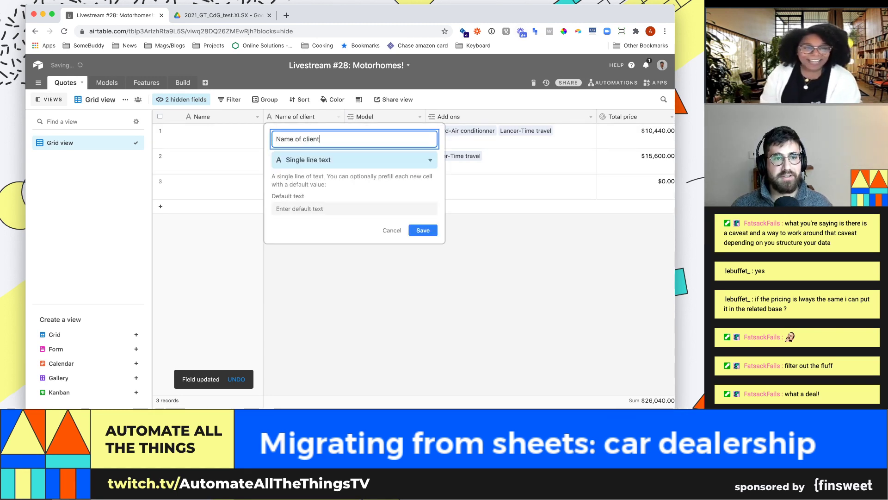
key(Return)
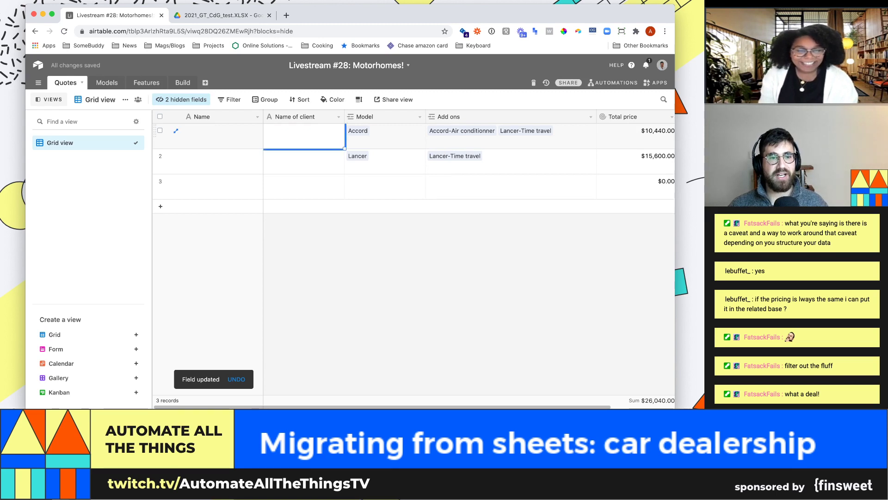
Fill in the client's name for each of the three quote records
text(Victoria)
key(Return)
text(Aron)
key(Return)
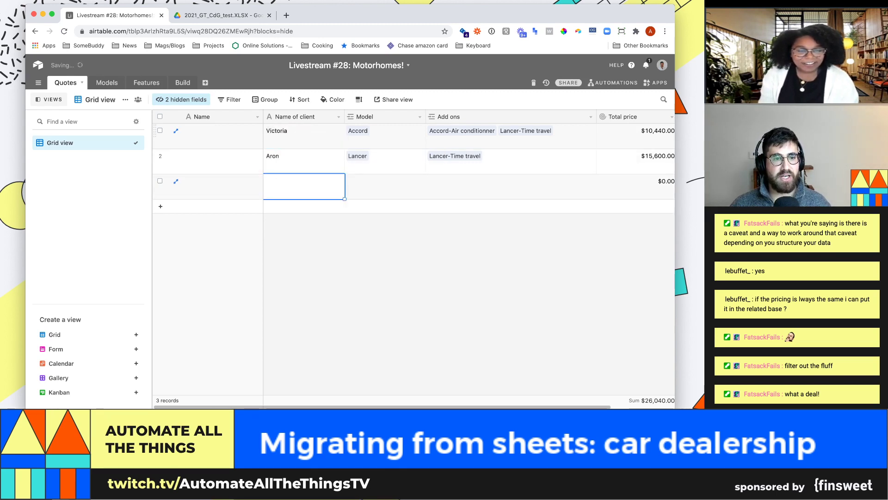
text(Victoro)
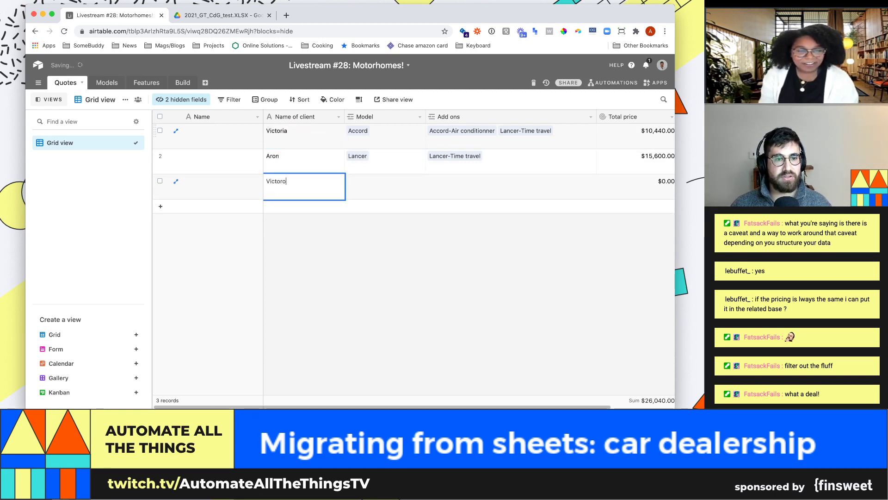
key(BackSpace)
text(ia 2)
key(Tab)
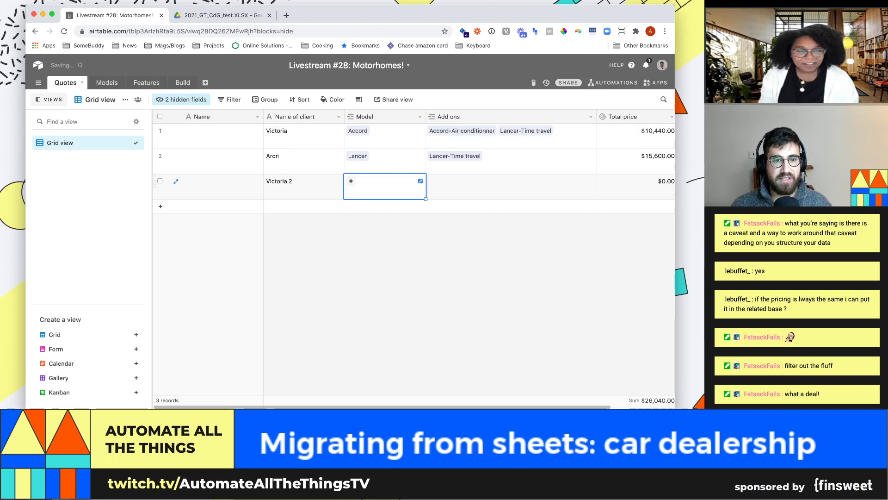
Link the third quote to model Escalade and select Escalade-Multi exhaust as its add-on
click(352, 181)
click(351, 183)
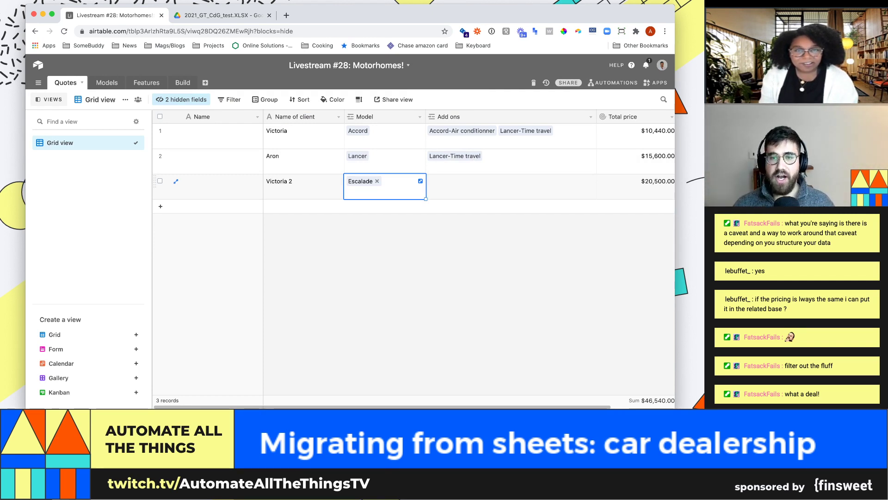
scroll(462, 187, right, 1)
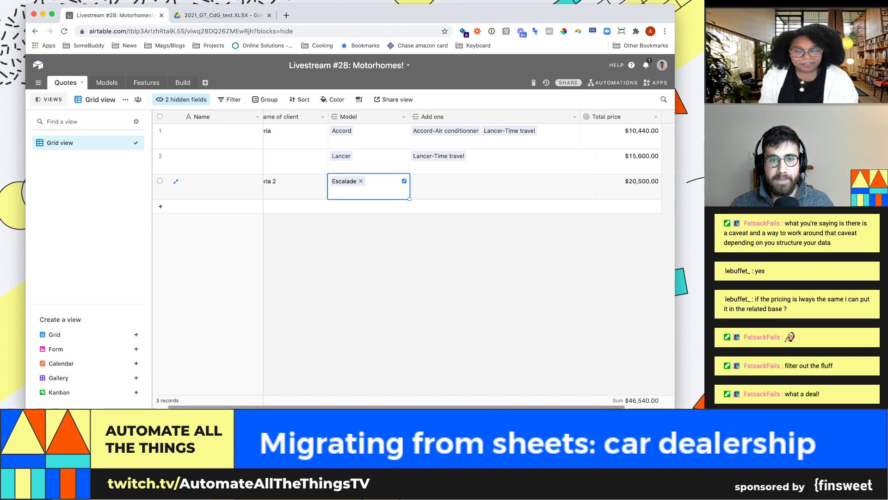
click(480, 186)
click(400, 181)
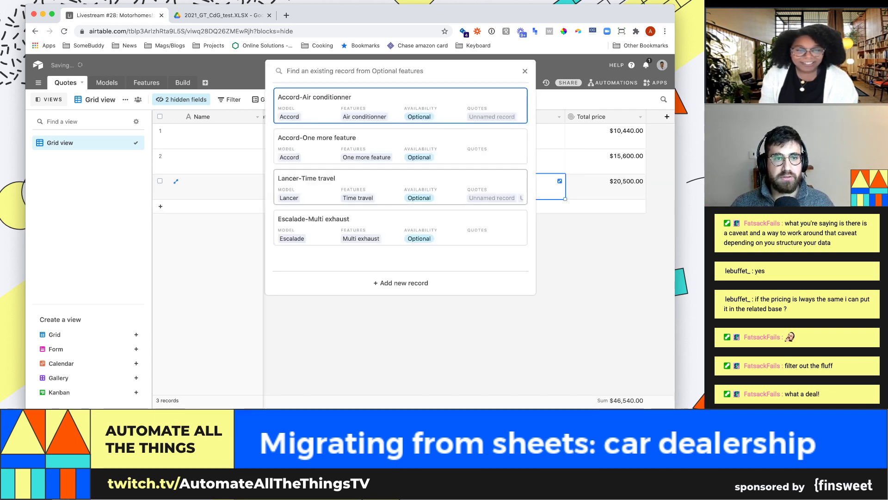
click(401, 226)
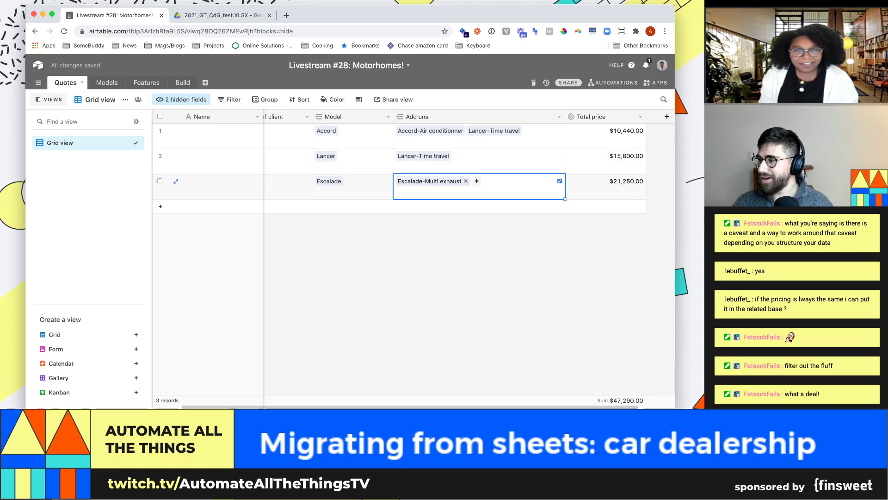
Review the records in the Models table and in the Build table's All features view
key(super+Tab)
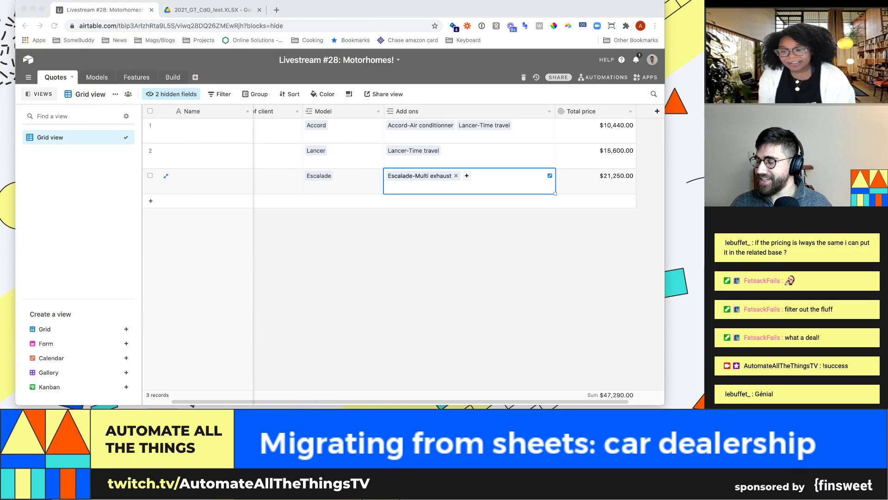
click(333, 155)
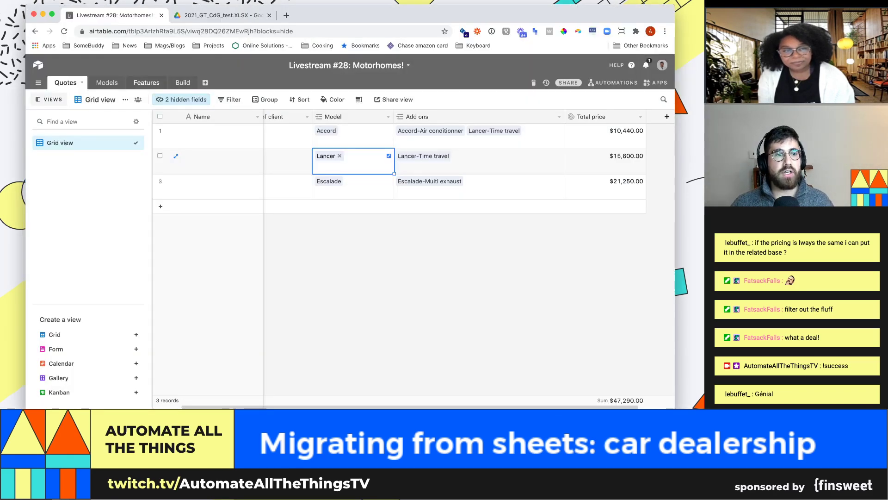
click(106, 82)
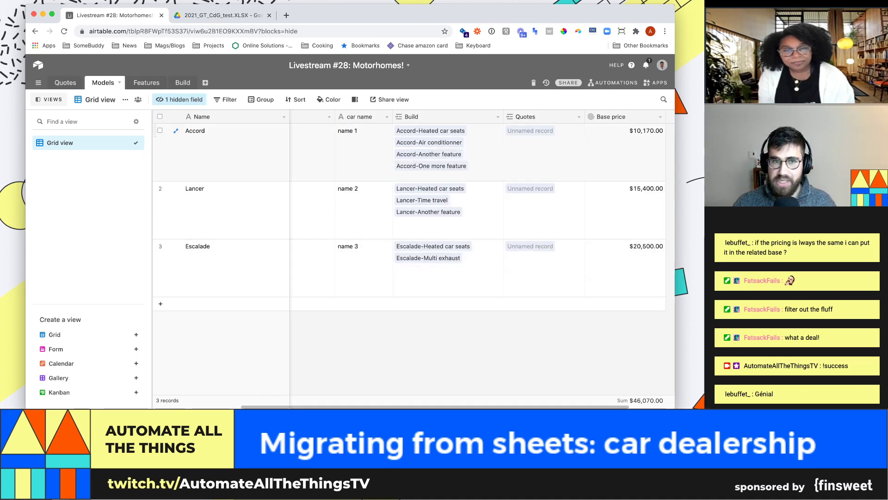
click(183, 83)
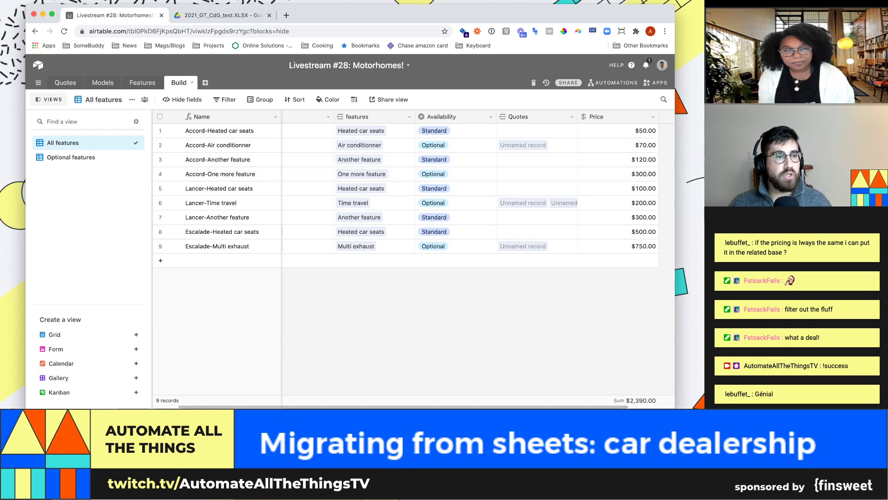
Return to the Quotes table and open the base's automations
click(66, 82)
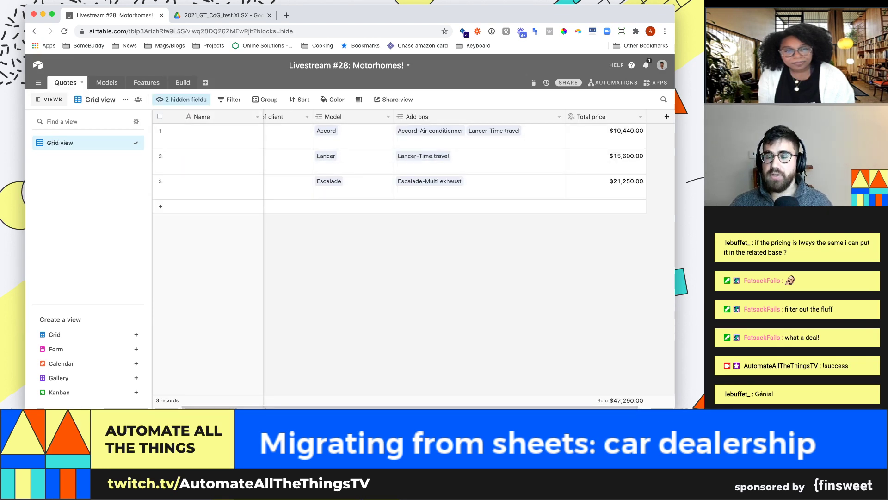
click(613, 83)
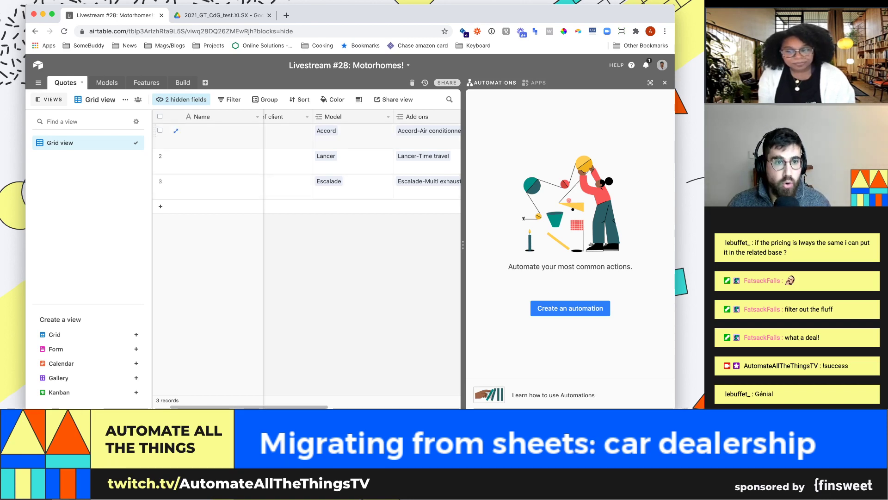
Search the app marketplace for "page" and open the details of the Page designer app
click(288, 162)
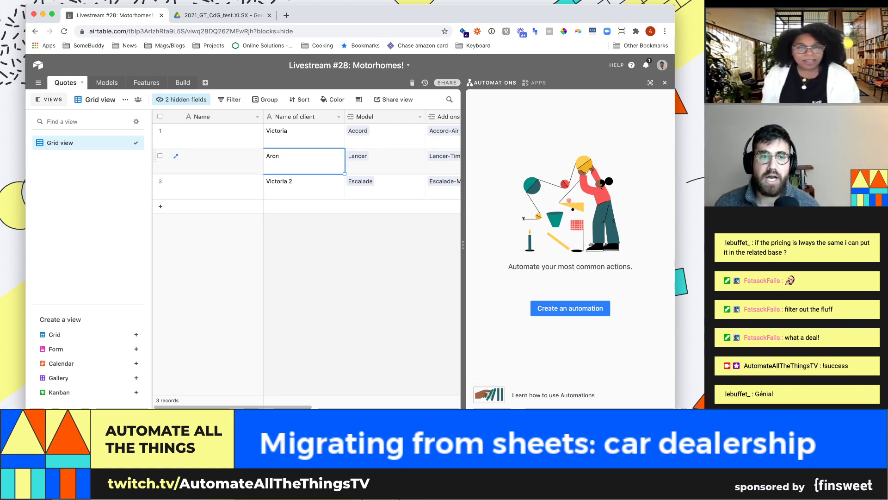
click(534, 83)
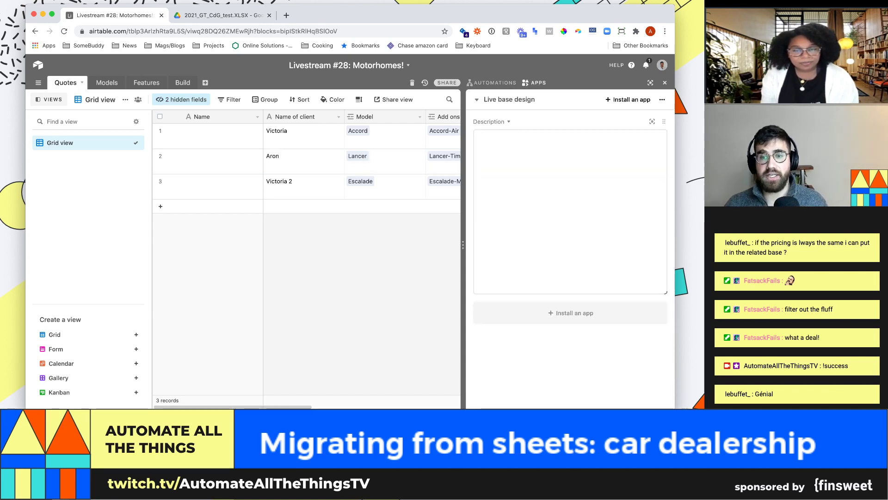
click(570, 313)
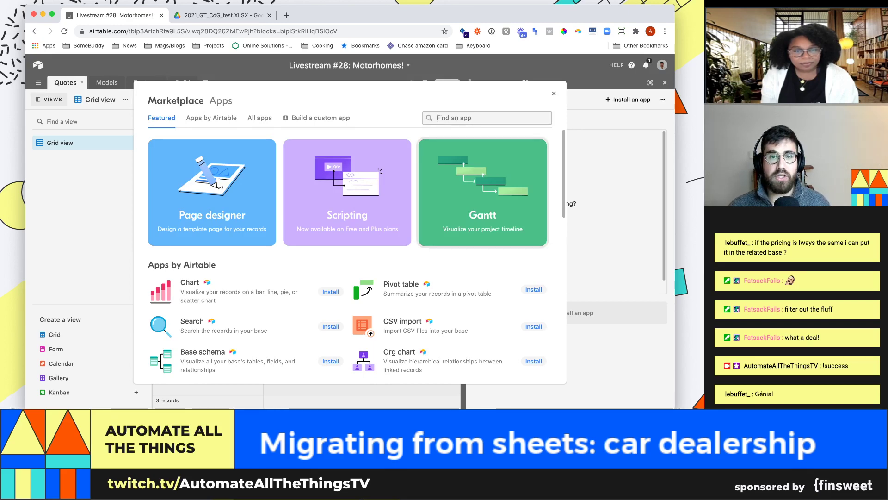
text(page)
click(245, 166)
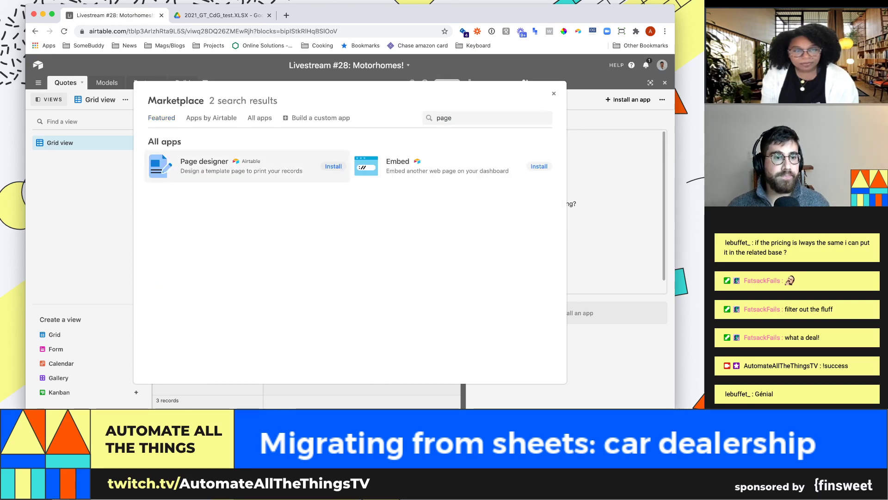
Examine the Page designer description and its enlarged invoice example, and return to the full-width Quotes grid
scroll(347, 164, right, 2)
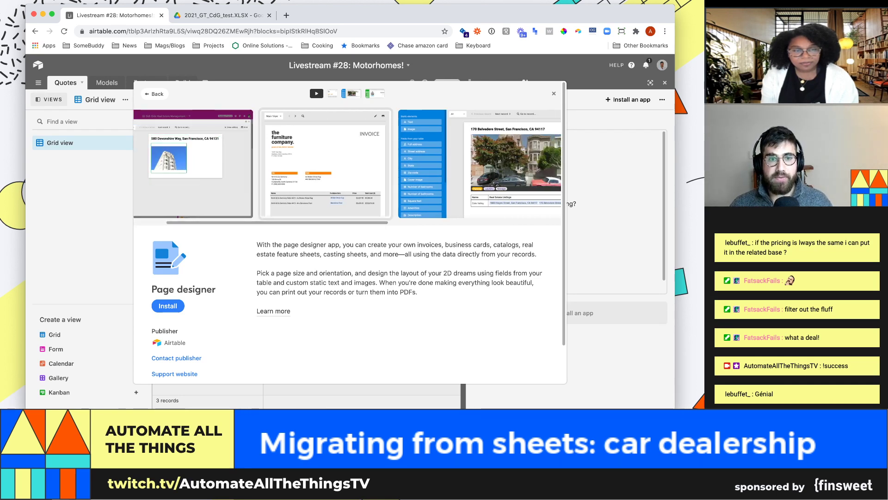
scroll(324, 162, down, 2)
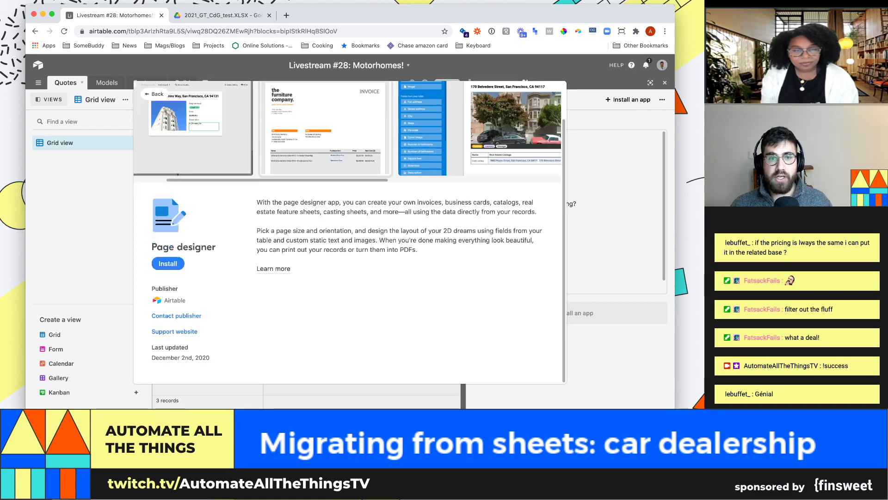
click(325, 132)
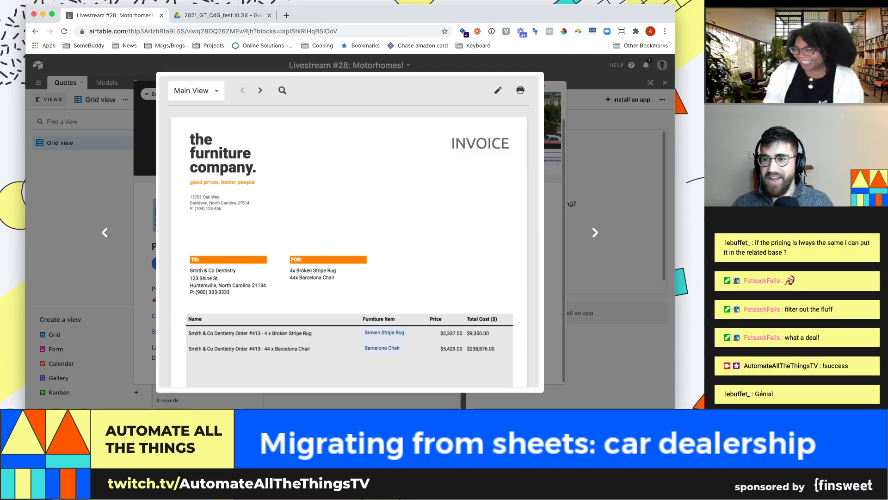
key(Escape)
key(Escape)
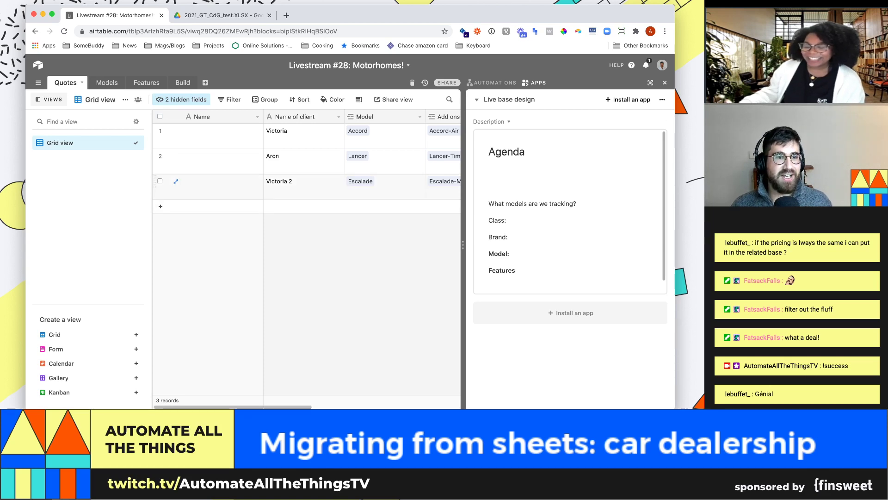
click(222, 136)
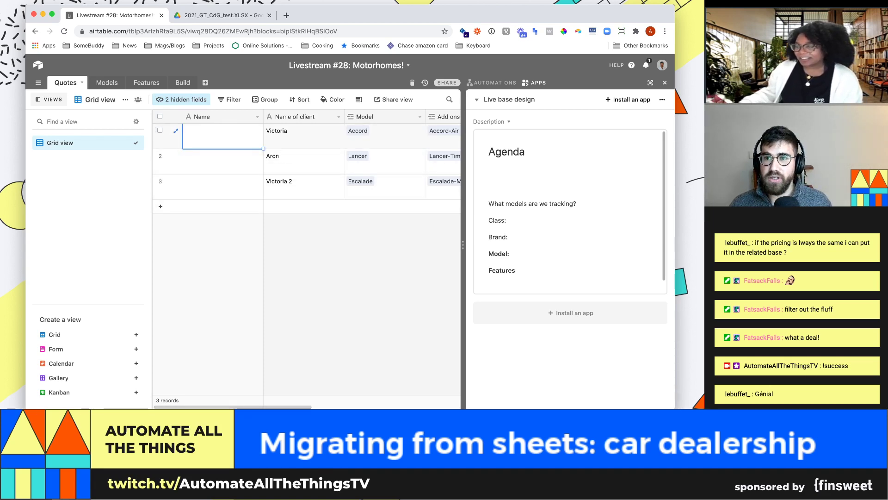
click(665, 83)
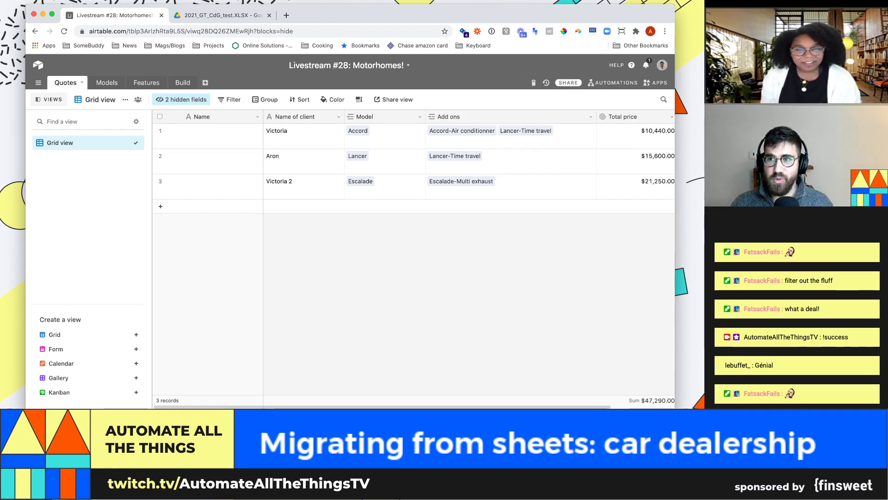
Copy the base's read-only share link from the sharing settings and post it in the livestream chat
click(568, 83)
click(398, 245)
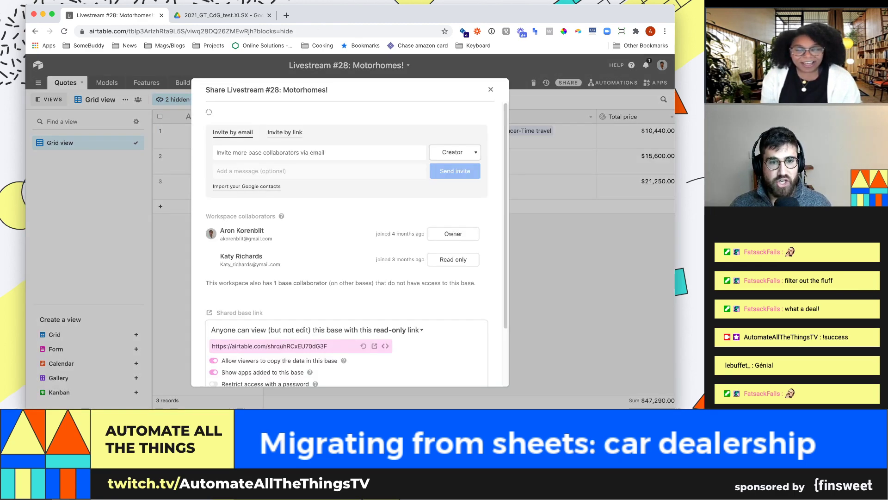
scroll(347, 245, down, 5)
click(269, 261)
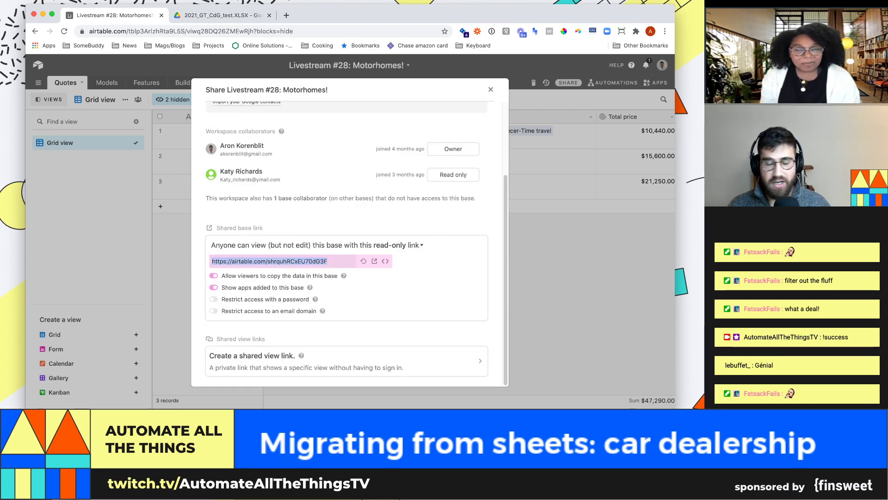
key(super+Tab)
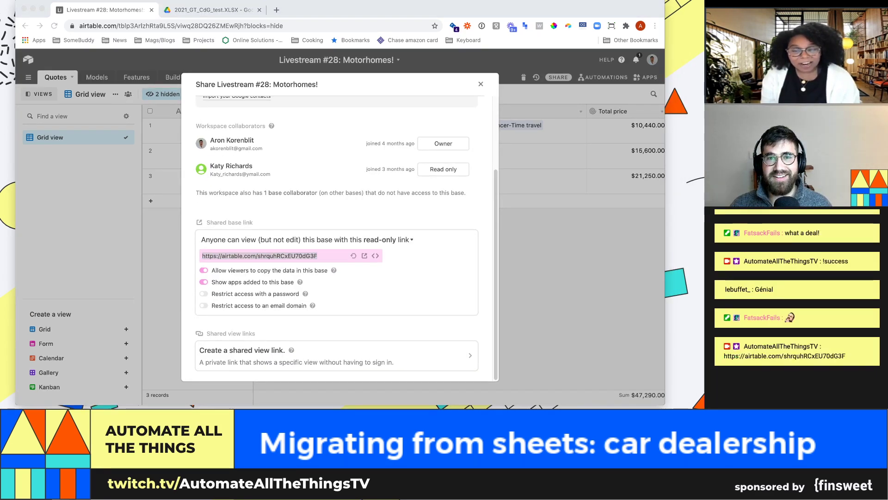
key(super+Tab)
key(Escape)
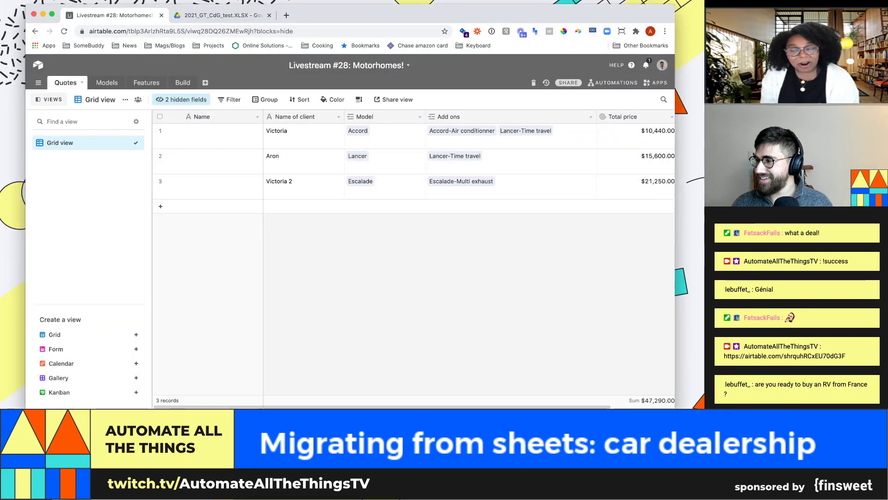
key(super+Tab)
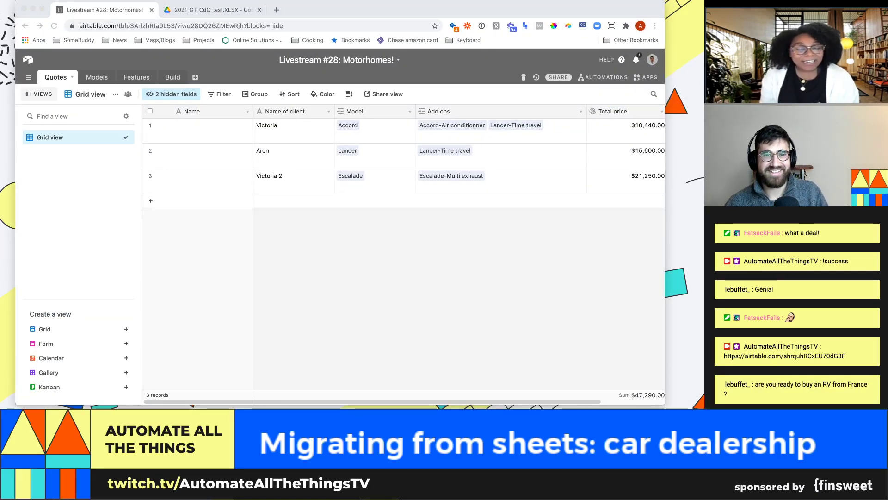